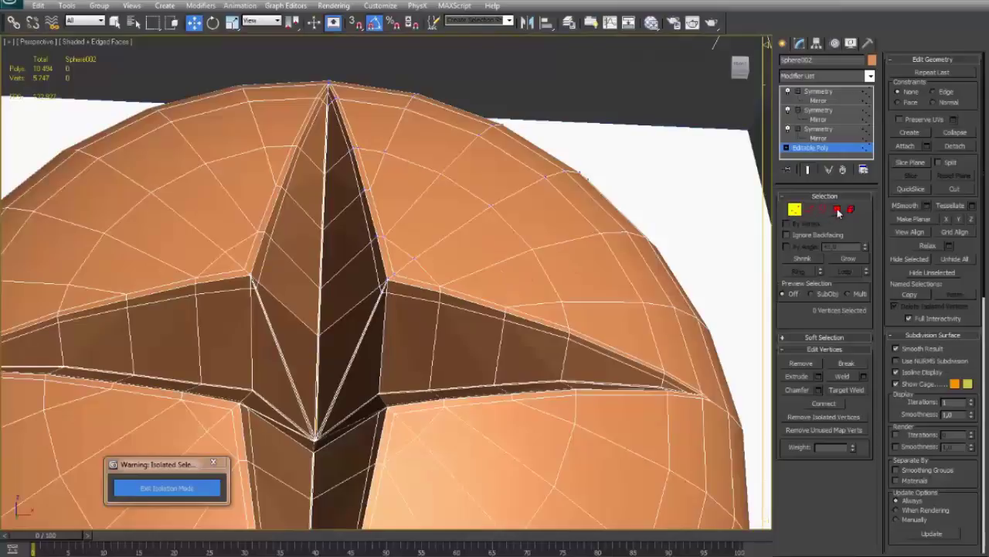
Select all polygons of the sphere's Editable Poly and assign them to smoothing group 1
left_click(838, 213)
key("ctrl+a")
left_click_drag(960, 487, 970, 70)
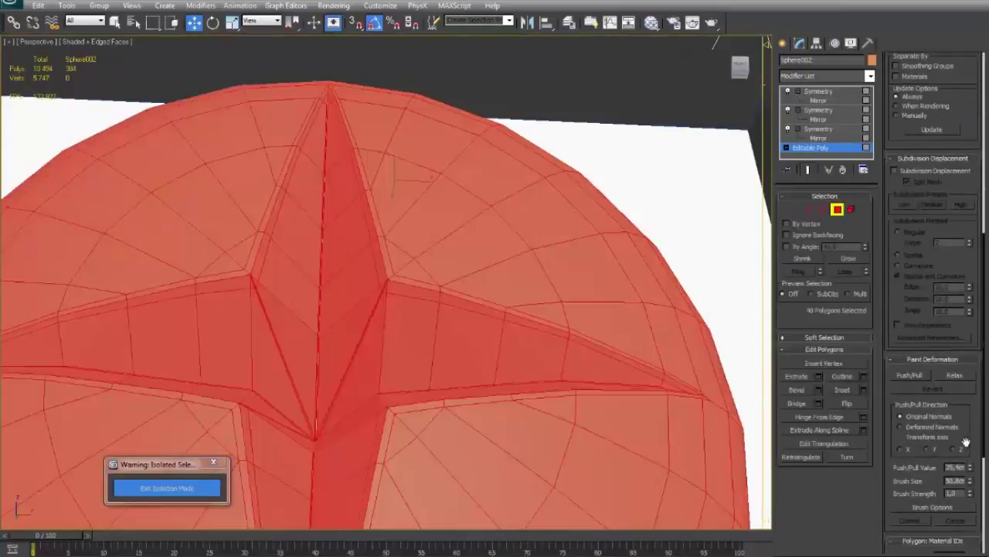
left_click_drag(966, 442, 967, 109)
left_click(905, 420)
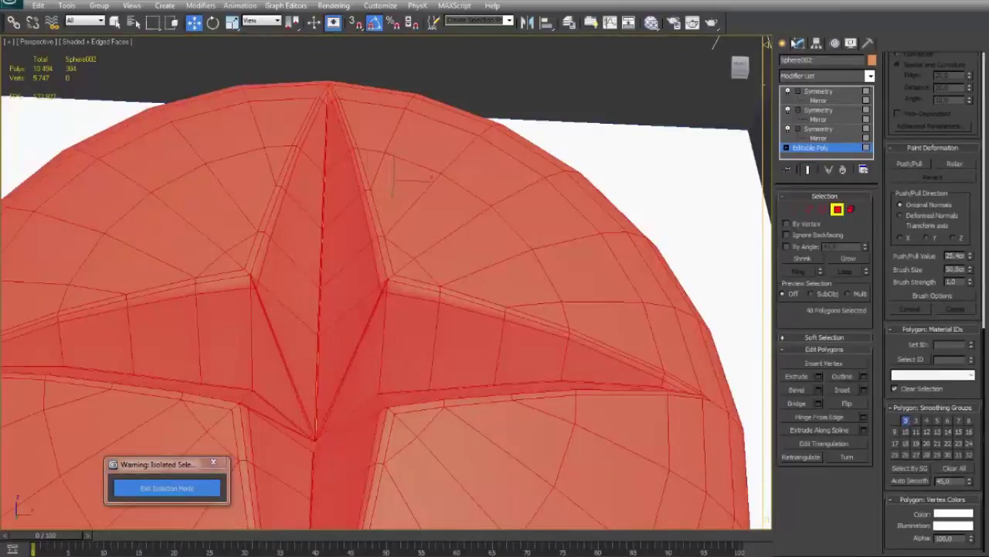
Hide the edged faces and examine the shading at the centre of the sphere's star-shaped recess up close
left_click(782, 43)
left_click(674, 91)
key("F4")
scroll(558, 121, "down", 5)
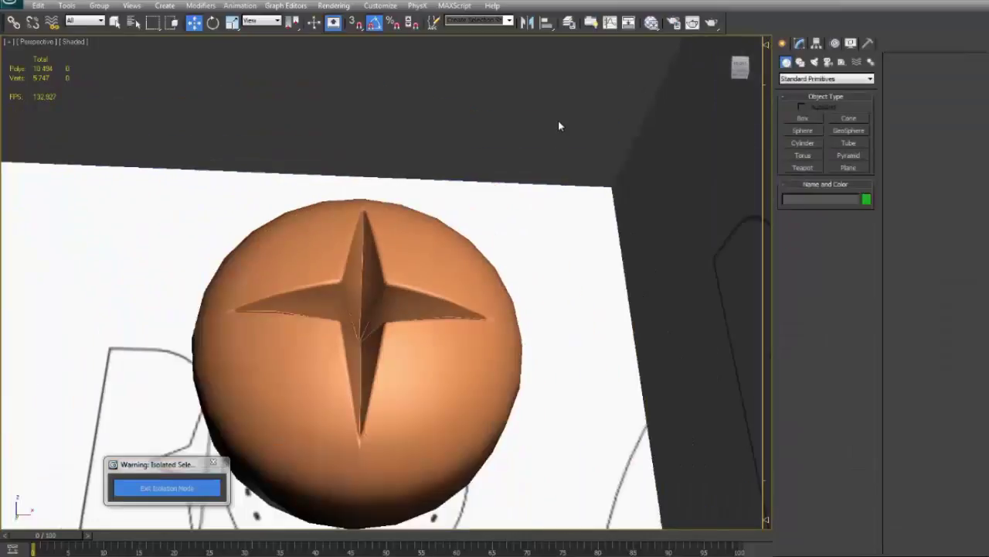
middle_click_drag(558, 122, 583, 158, "alt")
key("z")
left_click(424, 188)
key("z")
middle_click_drag(423, 188, 450, 202, "alt")
scroll(455, 190, "down", 5)
scroll(468, 186, "up", 5)
scroll(469, 325, "up", 5)
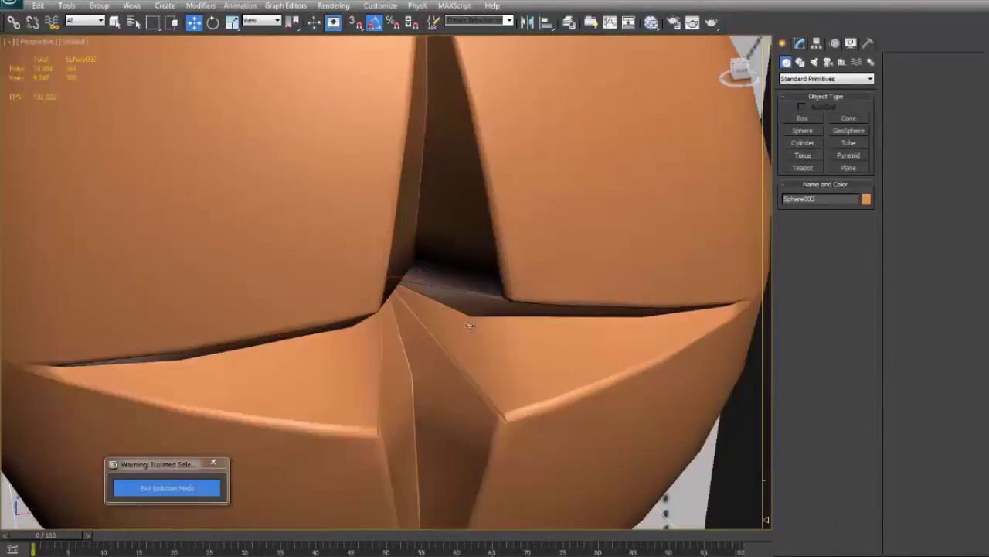
middle_click_drag(469, 326, 440, 250)
scroll(439, 249, "up", 3)
scroll(448, 252, "down", 2)
Target-weld the two nearly coincident Editable Poly vertices beside the recess's inner corner and check the centre in wireframe
left_click(802, 45)
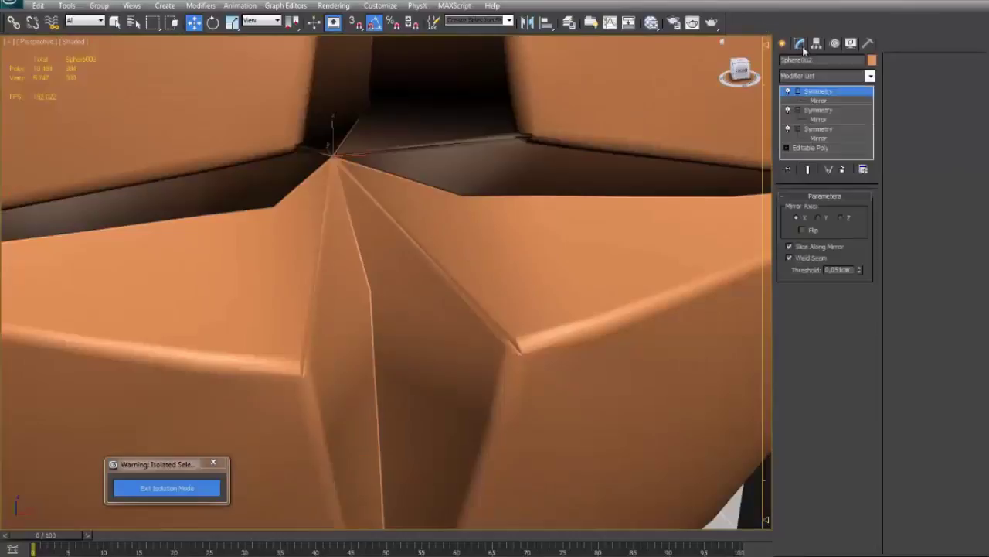
left_click(810, 149)
mouse_move(506, 193)
middle_mouse_down("alt")
mouse_move(493, 221)
mouse_move(501, 192)
middle_mouse_up("alt")
key("1")
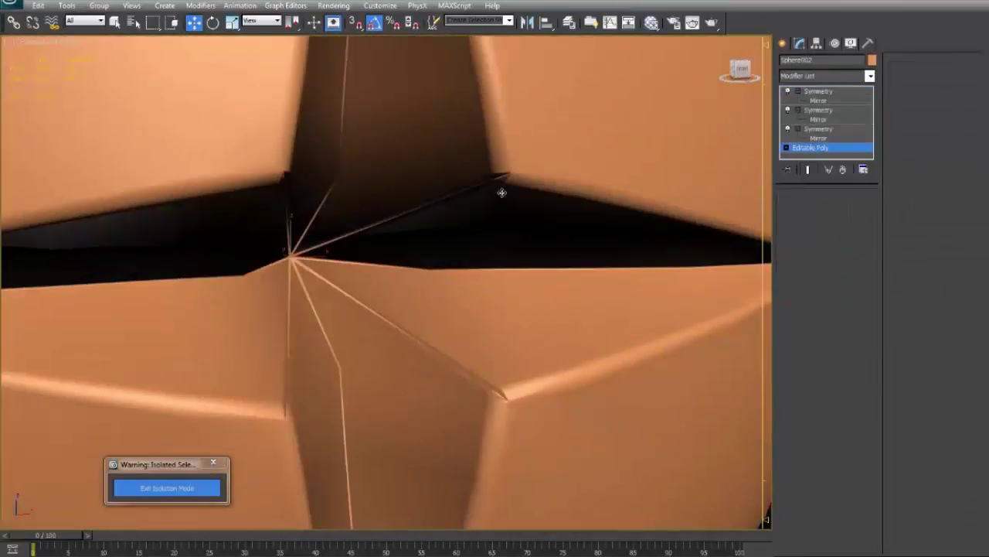
scroll(493, 214, "up", 3)
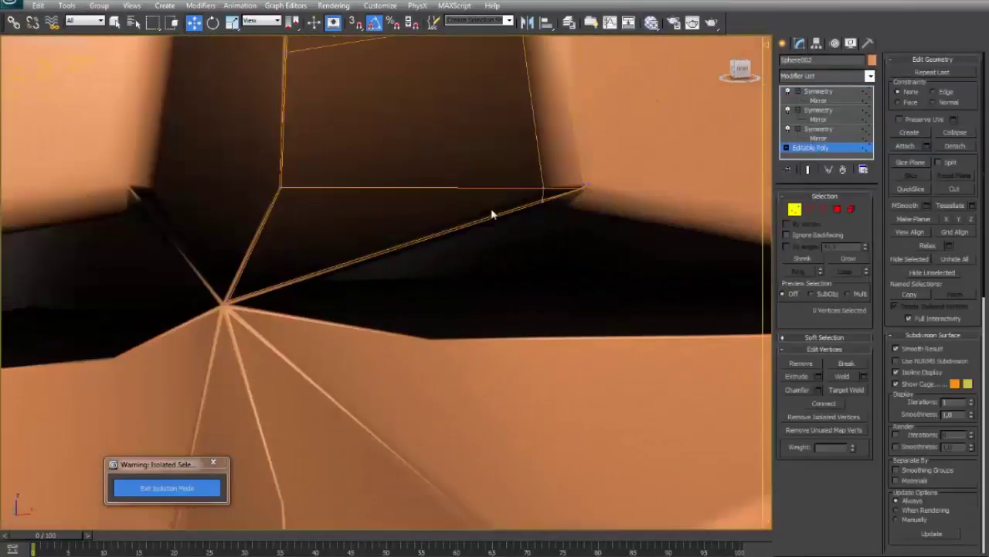
right_click(543, 203)
left_click(523, 316)
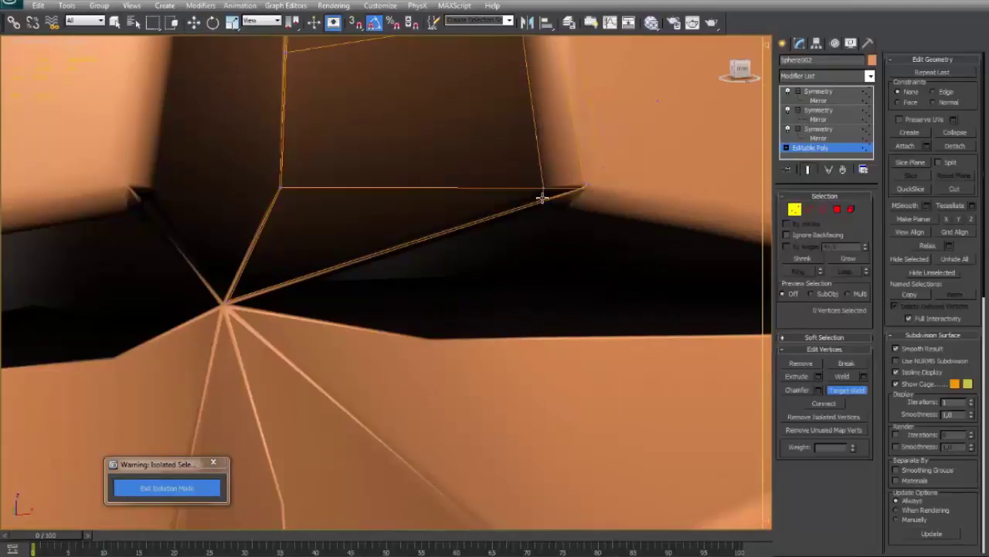
left_click(542, 203)
scroll(271, 282, "up", 3)
middle_click_drag(271, 282, 372, 229)
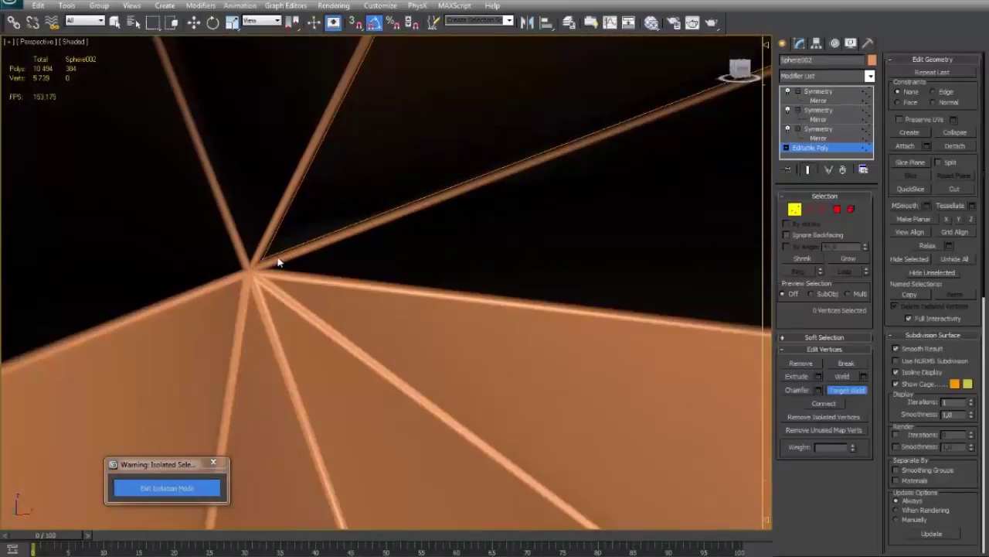
key("F3")
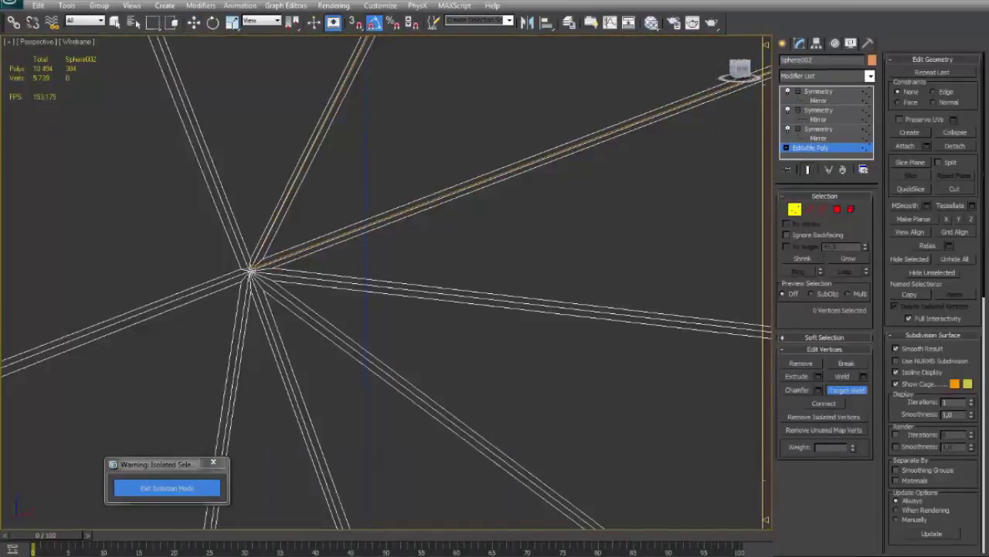
scroll(251, 271, "down", 6)
key("F3")
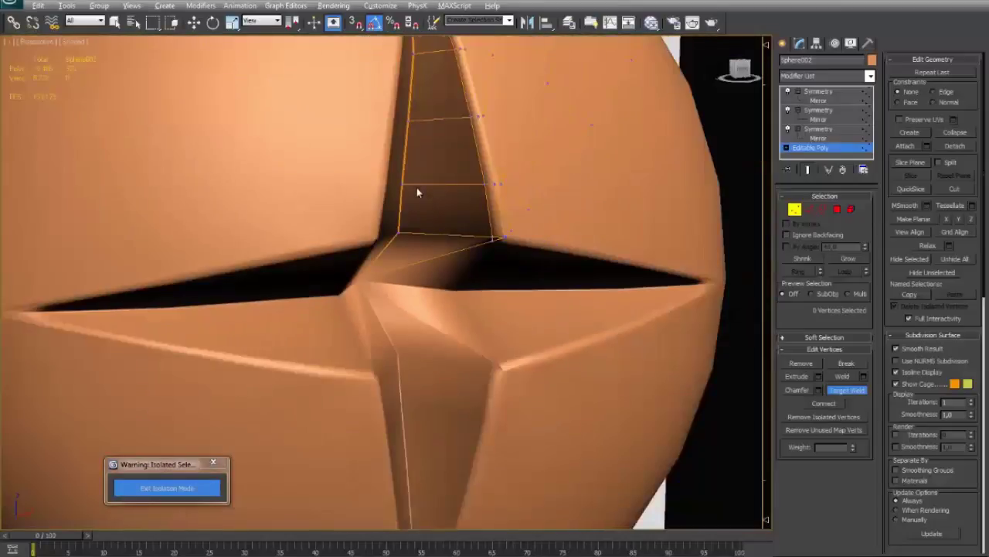
Turn off all three Symmetry modifiers to isolate the base segment of the sphere
scroll(417, 192, "up", 5)
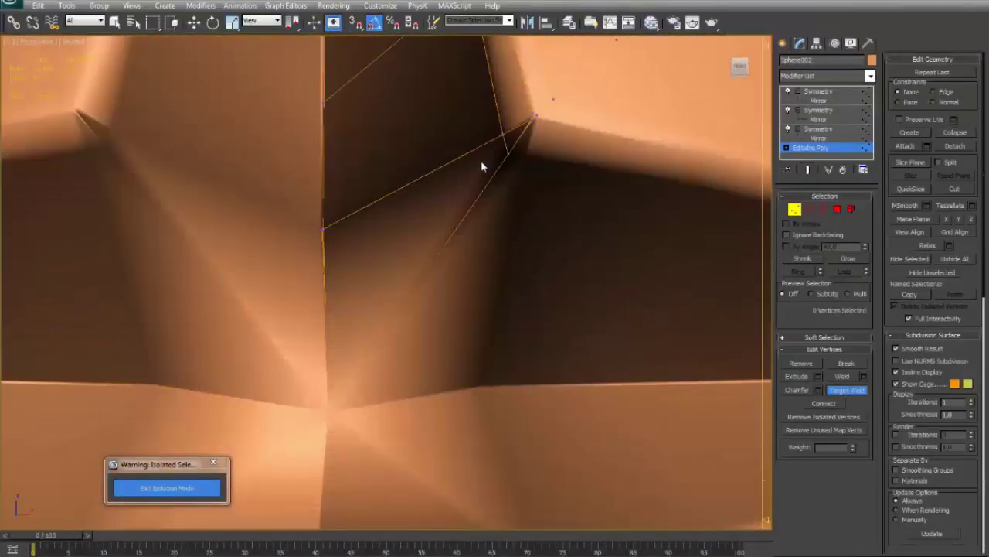
left_click(787, 92)
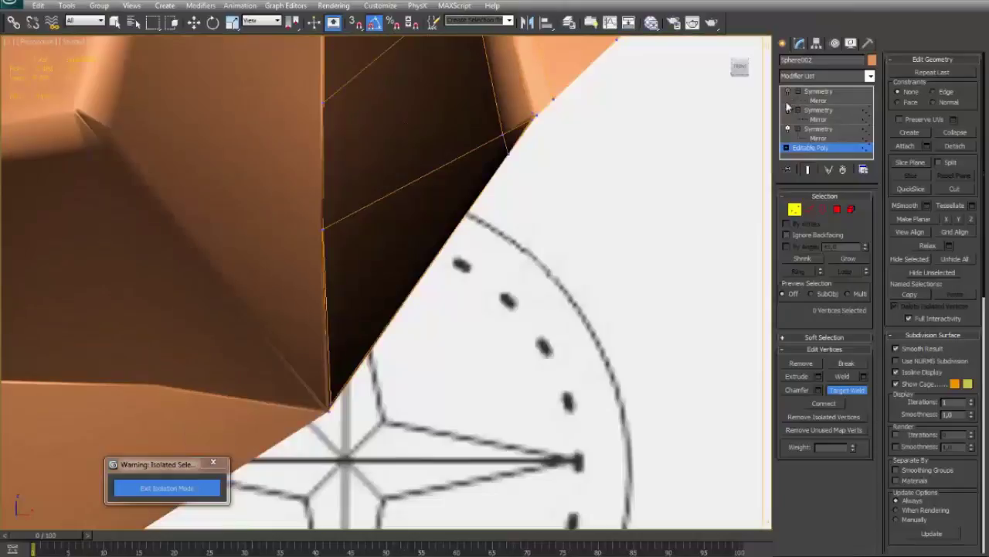
left_click(788, 110)
left_click(787, 128)
middle_click_drag(528, 145, 464, 344, "alt")
scroll(506, 283, "up", 3)
scroll(507, 283, "down", 3)
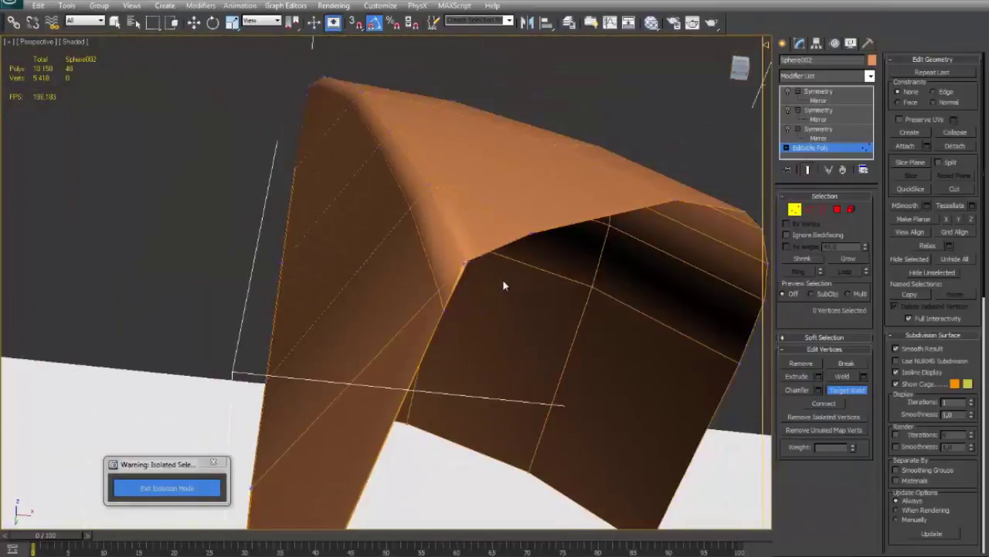
Target-weld the three clustered vertices at the recess's inner corner into a single vertex
key("w")
left_click_drag(447, 252, 472, 283)
key("z")
scroll(472, 286, "down", 1)
middle_click_drag(473, 287, 446, 353, "alt")
right_click(446, 318)
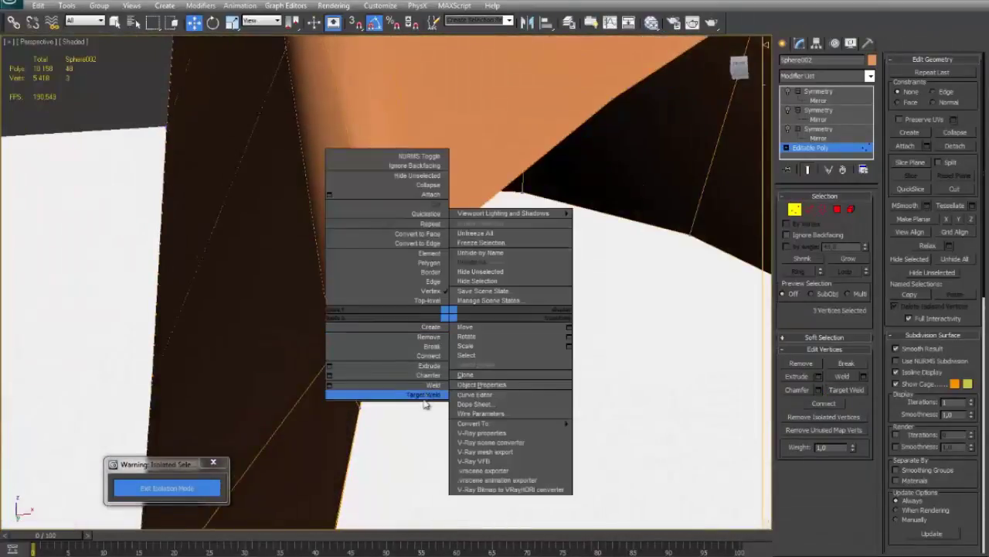
left_click(429, 398)
left_click(381, 290)
left_click(395, 278)
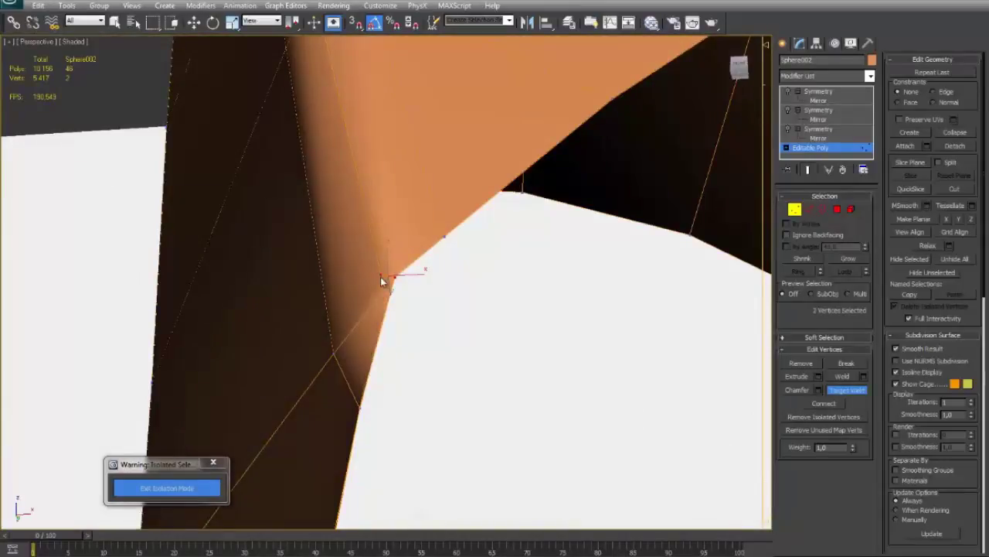
left_click(398, 278)
key("w")
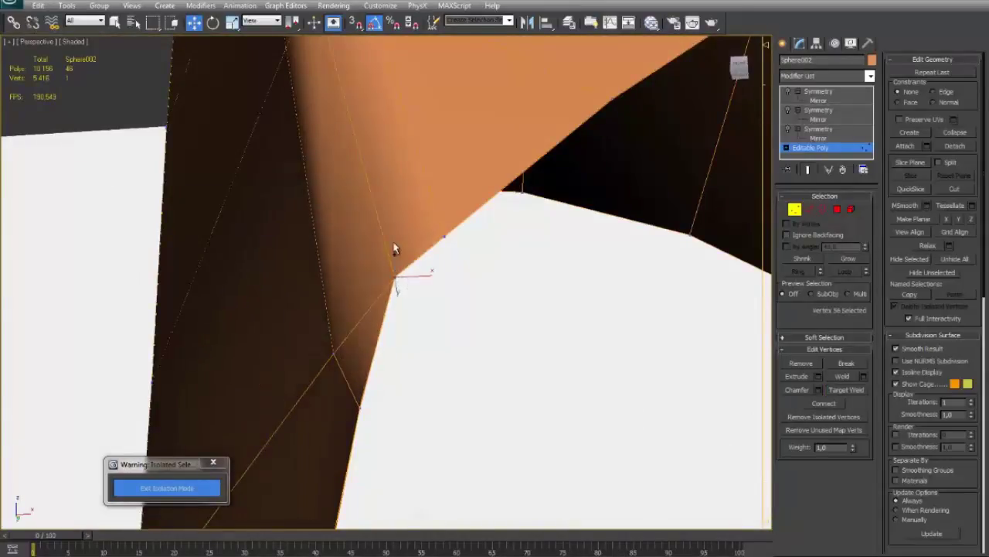
Set the vertex constraint to Edge and slide the upper vertices of the recess's inner edge closer to the outer rim
middle_click_drag(397, 249, 404, 210, "alt")
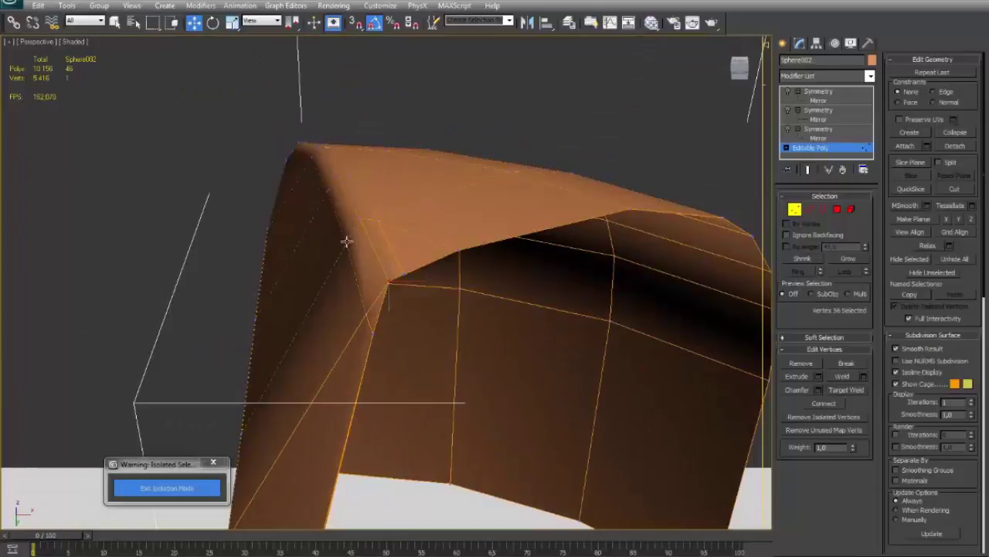
key("s")
key("s")
left_click_drag(355, 250, 345, 199)
middle_click_drag(371, 236, 417, 307)
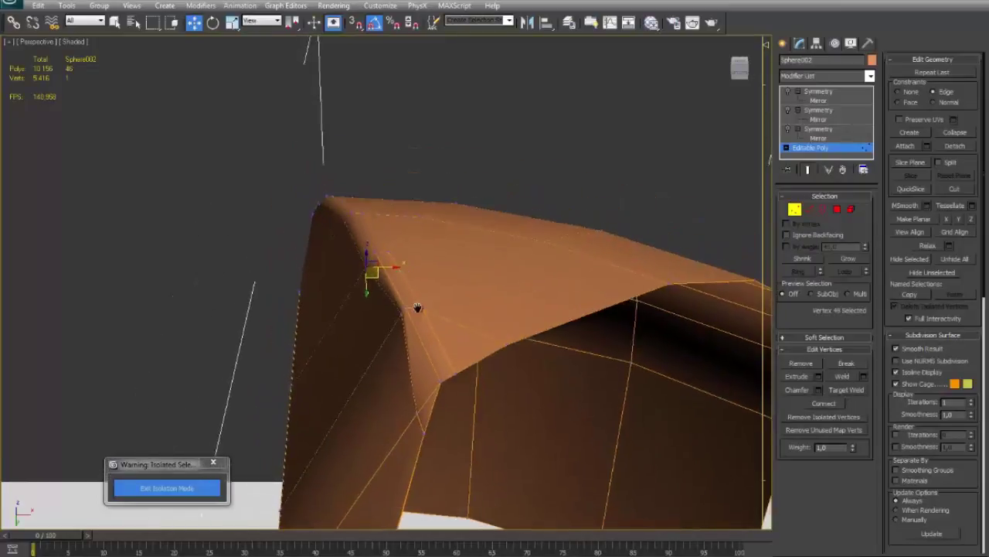
scroll(422, 308, "up", 4)
left_click(340, 222)
left_click_drag(341, 222, 350, 214)
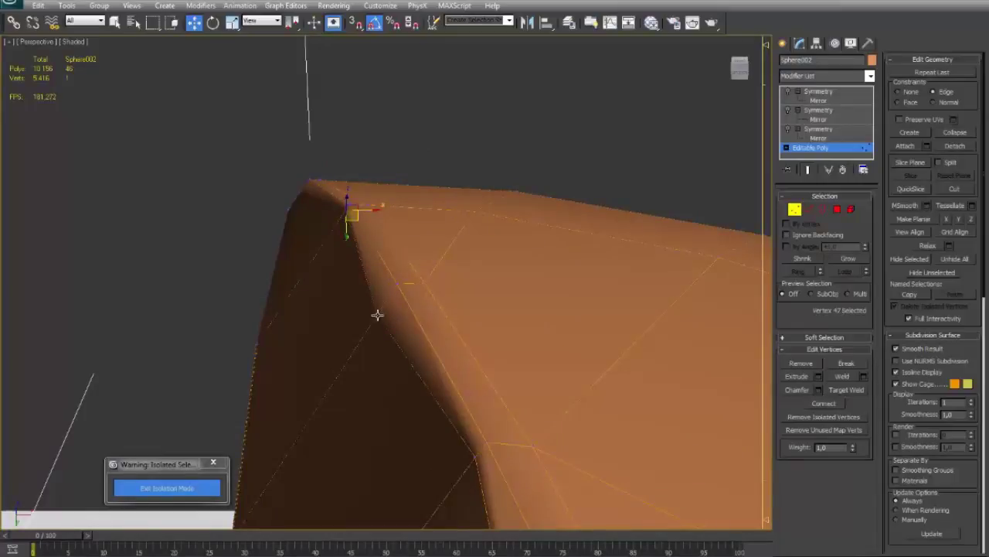
left_click_drag(377, 315, 392, 295)
Slide the remaining inner-edge vertices closer to the rim, including the one just below the welded corner
scroll(362, 280, "up", 2)
middle_click_drag(292, 179, 671, 129)
scroll(482, 264, "up", 3)
scroll(487, 280, "down", 4)
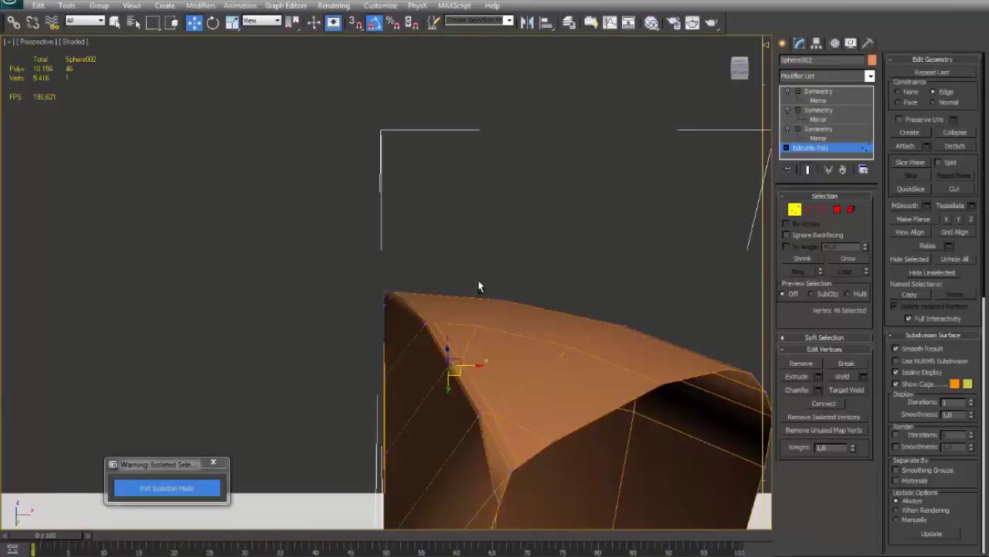
scroll(493, 278, "up", 4)
left_click_drag(407, 363, 433, 338)
left_click(378, 346)
middle_click_drag(384, 346, 388, 374, "alt")
mouse_move(378, 317)
middle_mouse_down("alt")
mouse_move(386, 329)
mouse_move(416, 297)
mouse_move(470, 304)
mouse_move(485, 267)
middle_mouse_up("alt")
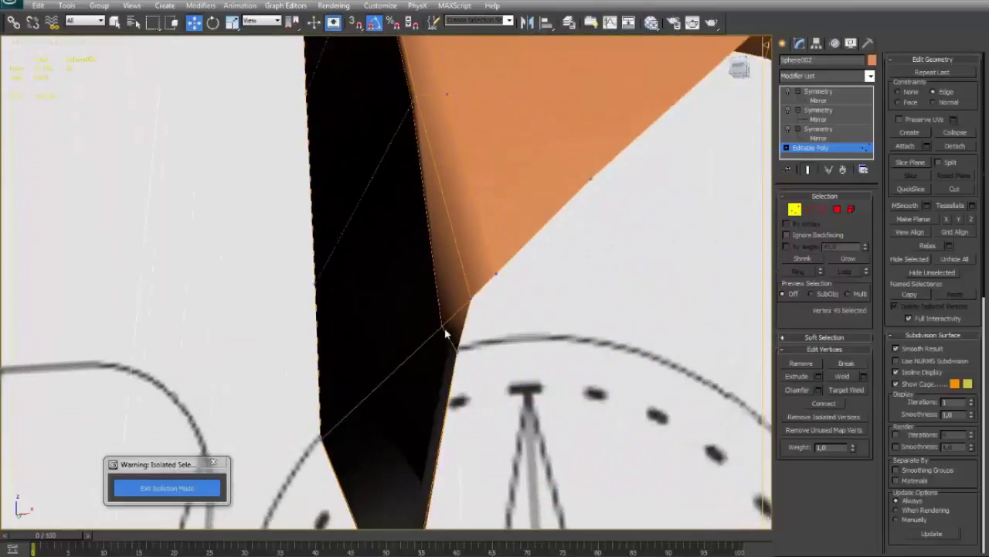
middle_click_drag(446, 334, 490, 294, "alt")
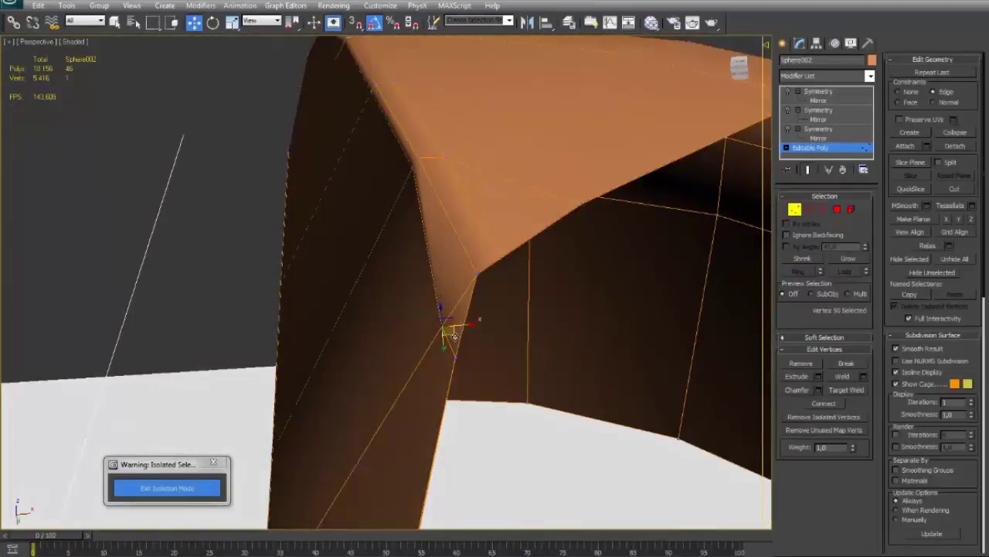
left_click_drag(454, 336, 490, 305)
scroll(489, 312, "down", 3)
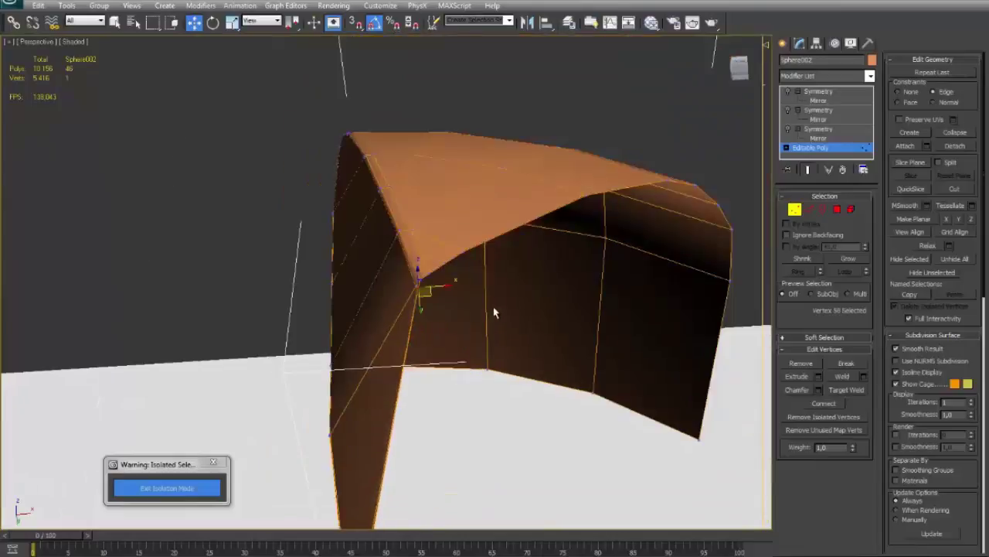
Turn all three Symmetry modifiers back on to restore the full sphere
middle_click_drag(495, 314, 587, 340, "alt")
left_click(810, 170)
left_click(810, 169)
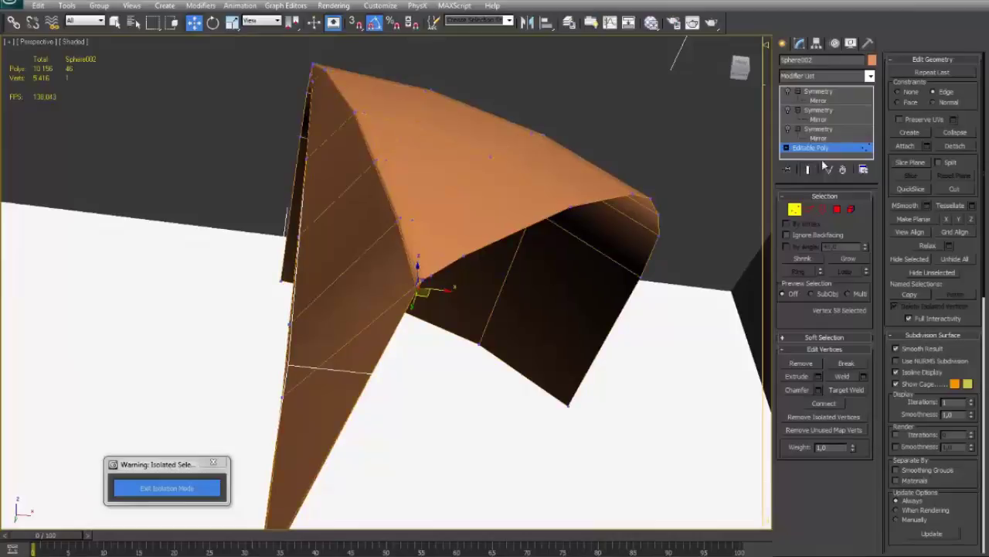
left_click(788, 92)
left_click(789, 102)
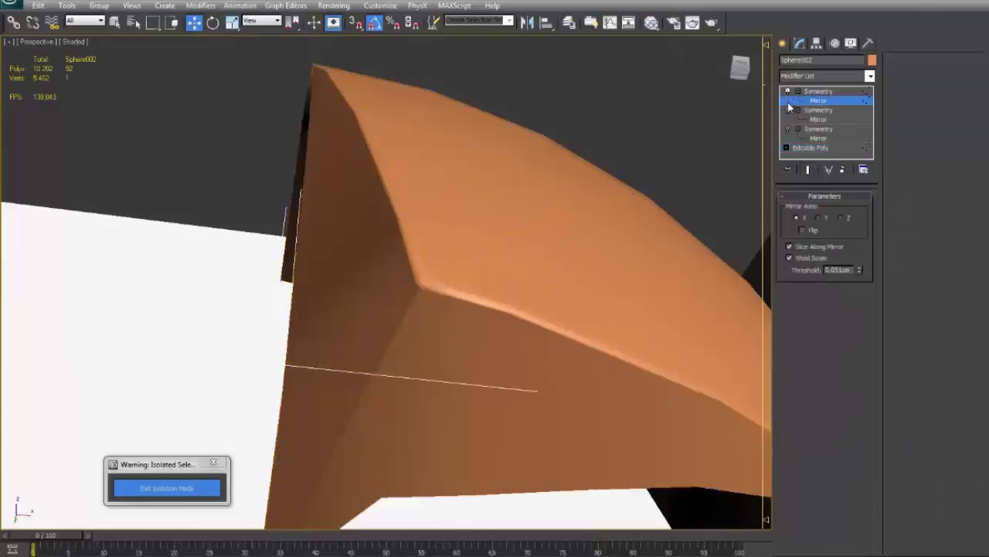
left_click(788, 110)
left_click(788, 129)
scroll(554, 99, "down", 4)
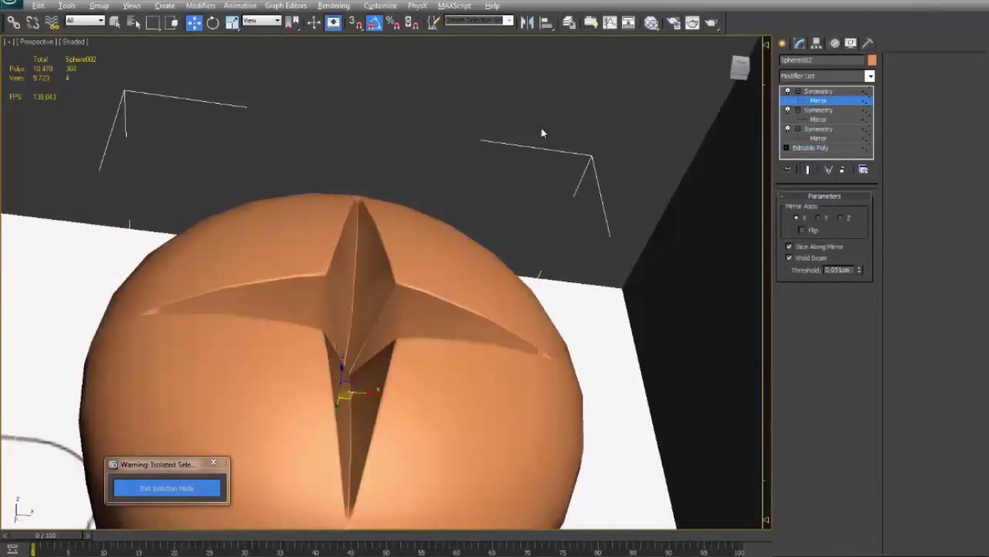
Select the two base-mesh vertices at the recess centre and examine the star's topology in the Front view as wireframe
scroll(542, 133, "up", 10)
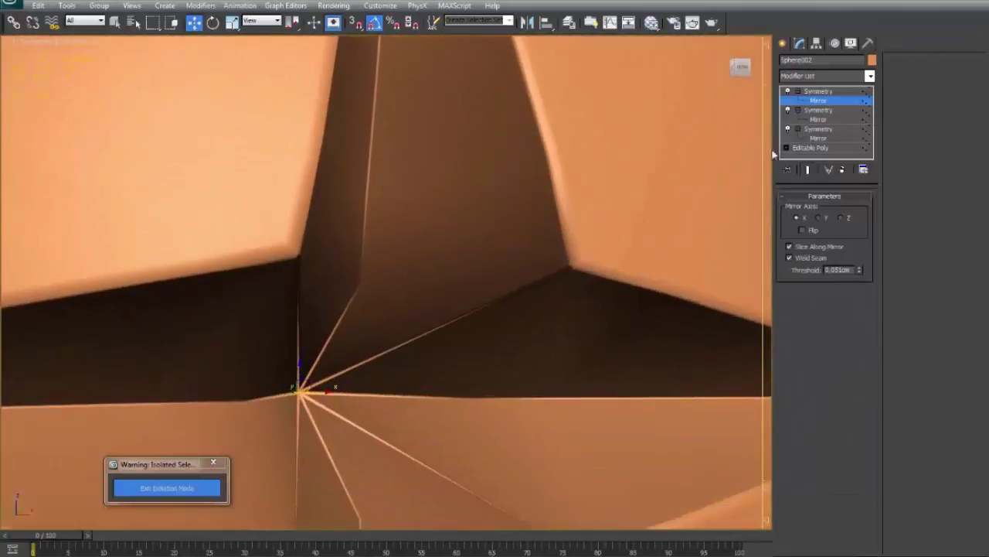
left_click(811, 148)
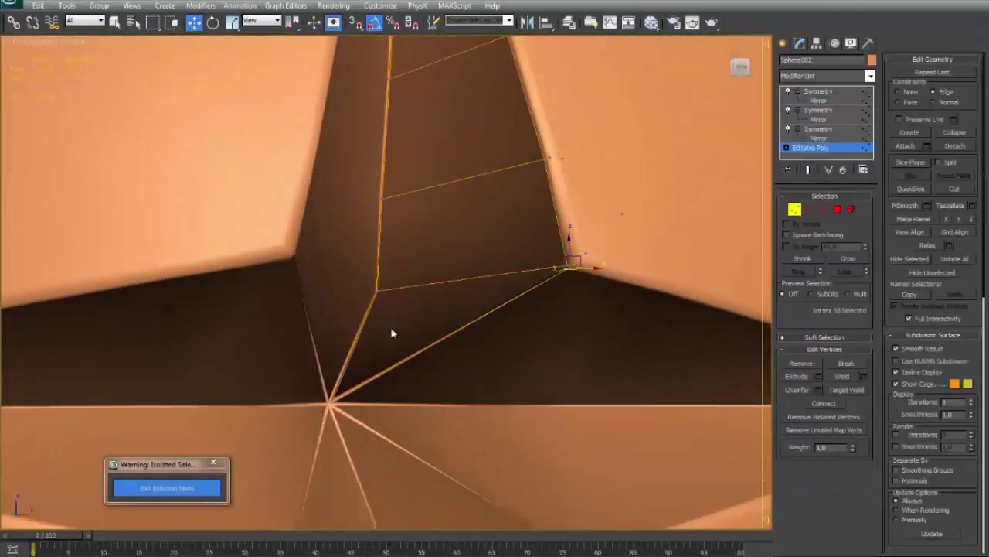
left_click_drag(344, 412, 346, 414)
middle_click_drag(346, 415, 402, 256, "alt")
scroll(356, 397, "up", 5)
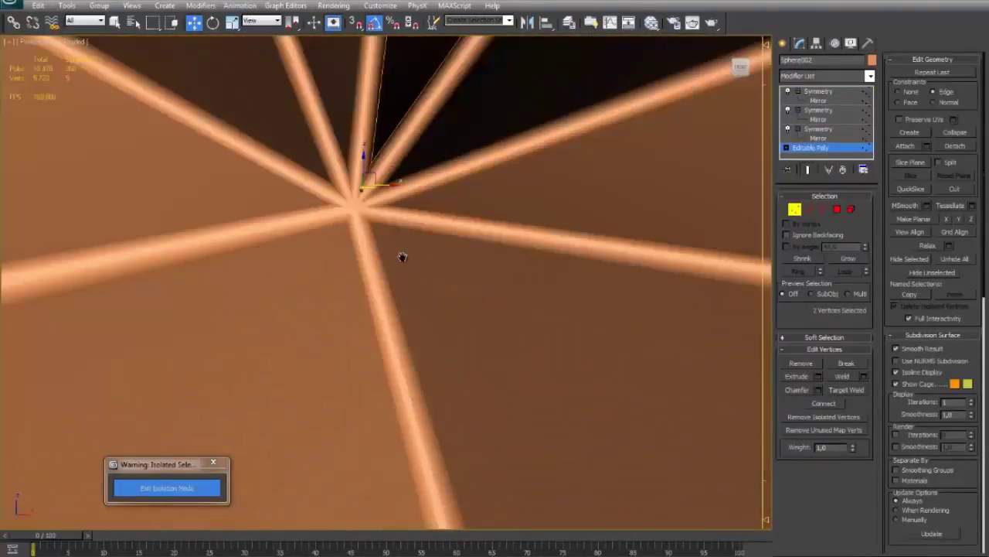
key("f")
key("z")
middle_click_drag(369, 360, 466, 188)
scroll(466, 187, "up", 5)
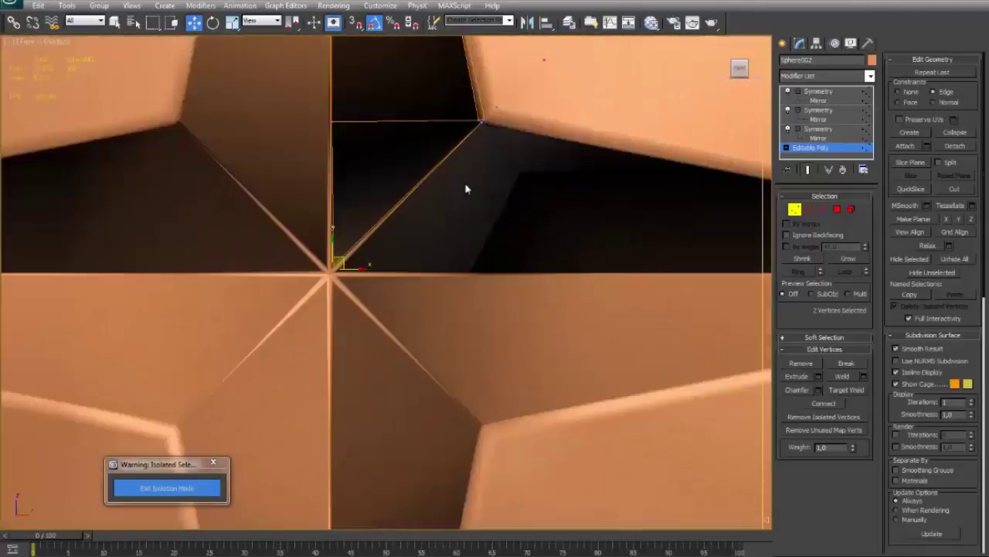
scroll(288, 248, "up", 6)
scroll(580, 286, "down", 6)
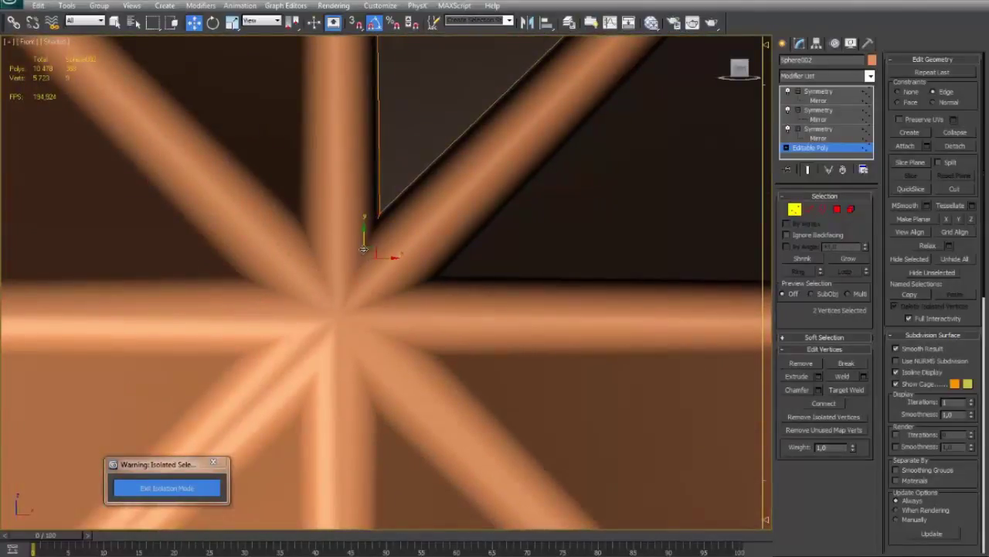
key("F3")
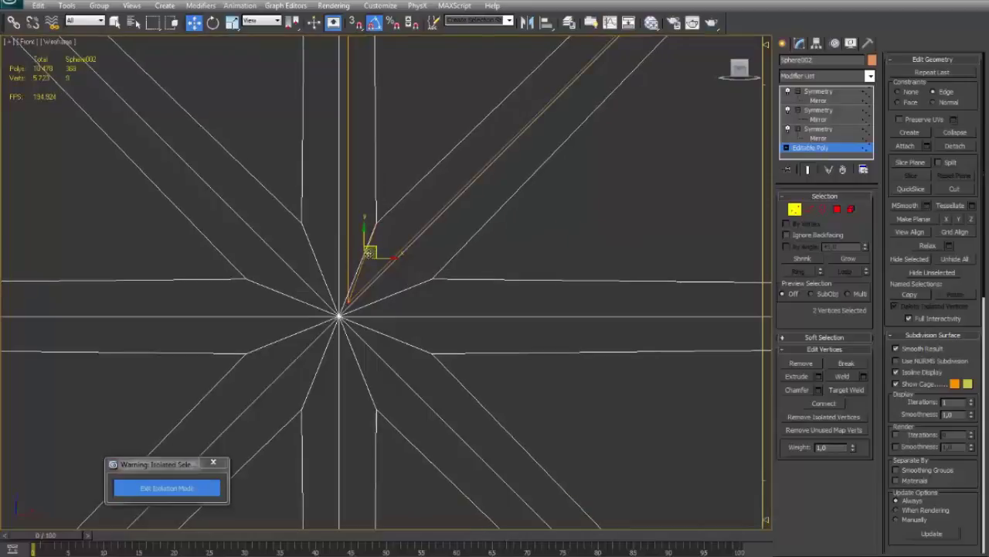
left_click(783, 44)
scroll(594, 225, "down", 15)
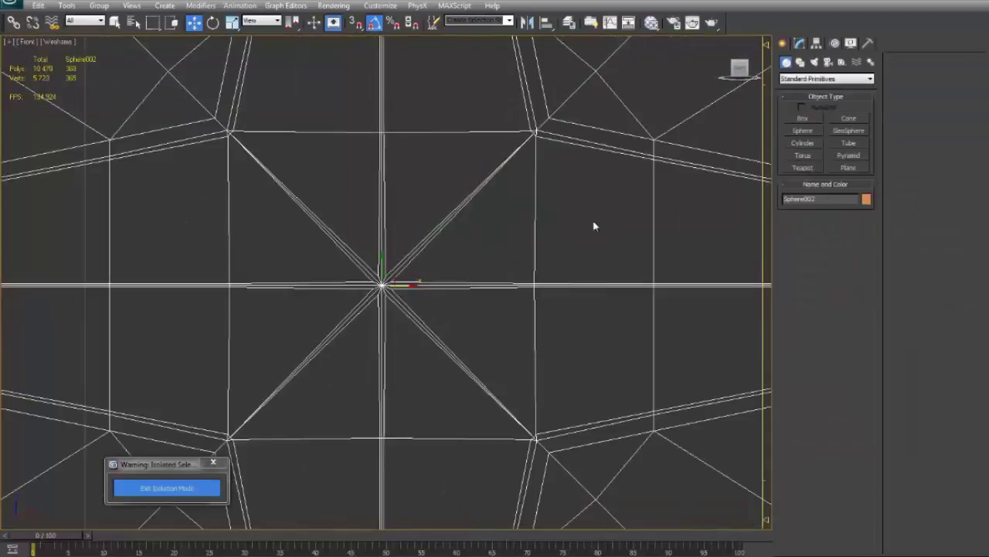
left_click(528, 159)
left_click(430, 203)
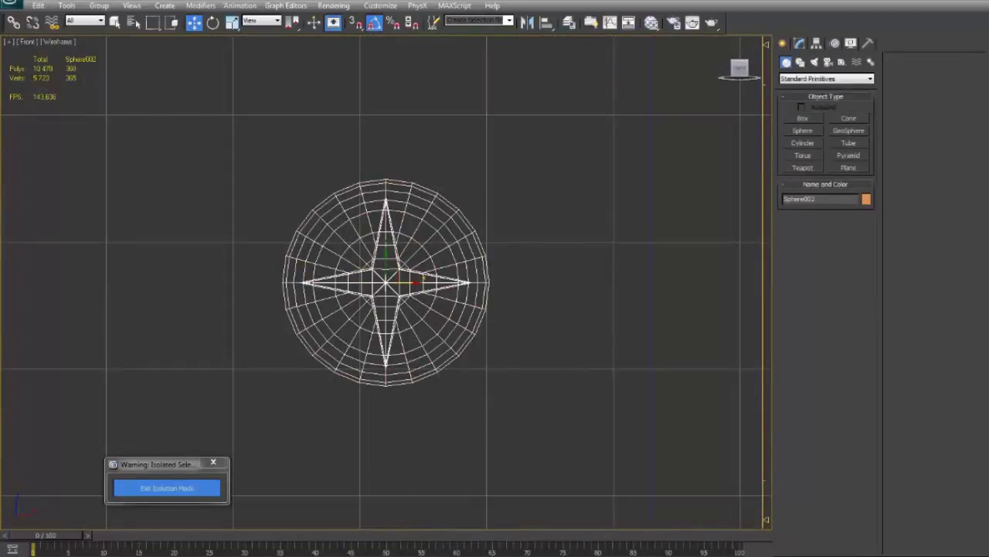
Target-weld the two base-mesh vertices beside the recess centre into one in the Front view
key("Delete")
key("z")
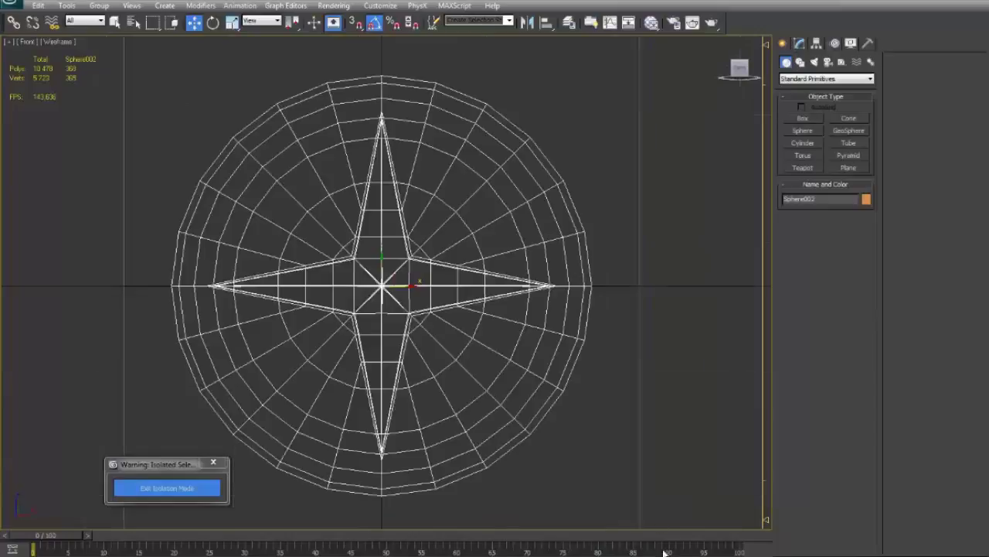
scroll(525, 325, "up", 5)
left_click(799, 44)
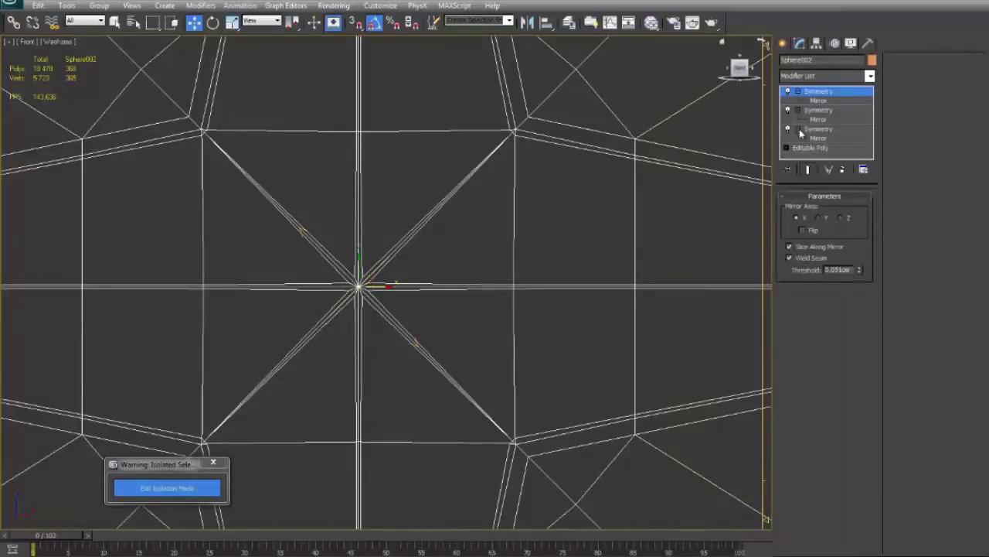
left_click(810, 147)
left_click(795, 208)
left_click_drag(387, 309, 334, 261)
left_click(337, 246)
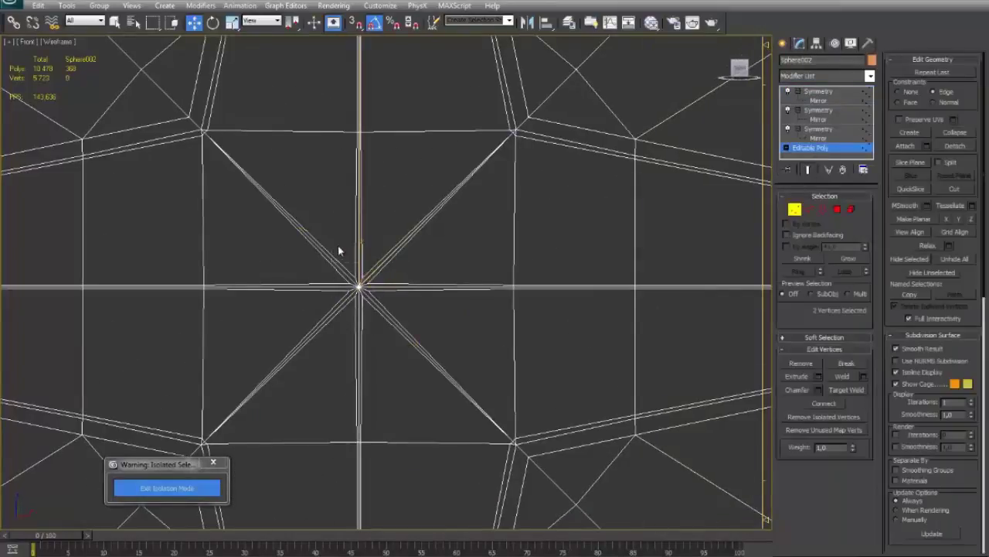
scroll(347, 255, "up", 3)
right_click(398, 269)
left_click(333, 343)
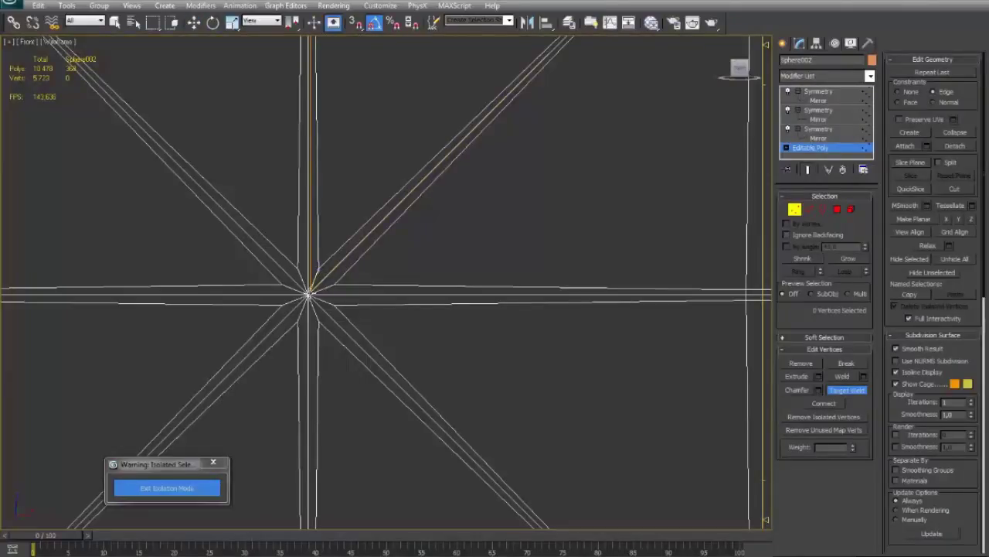
left_click(312, 295)
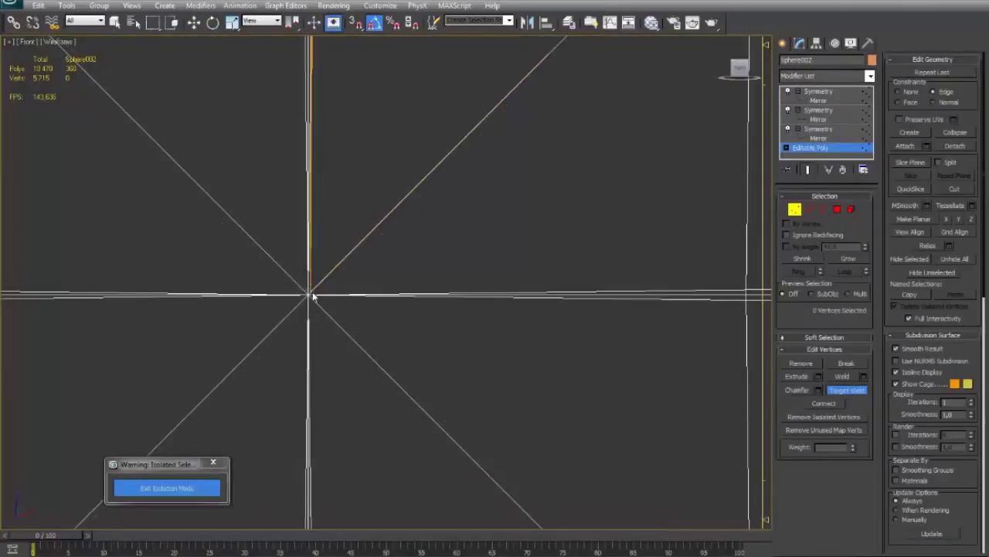
Set the vertex constraint to None and move the welded vertex exactly onto the recess centre
key("w")
left_click(309, 294)
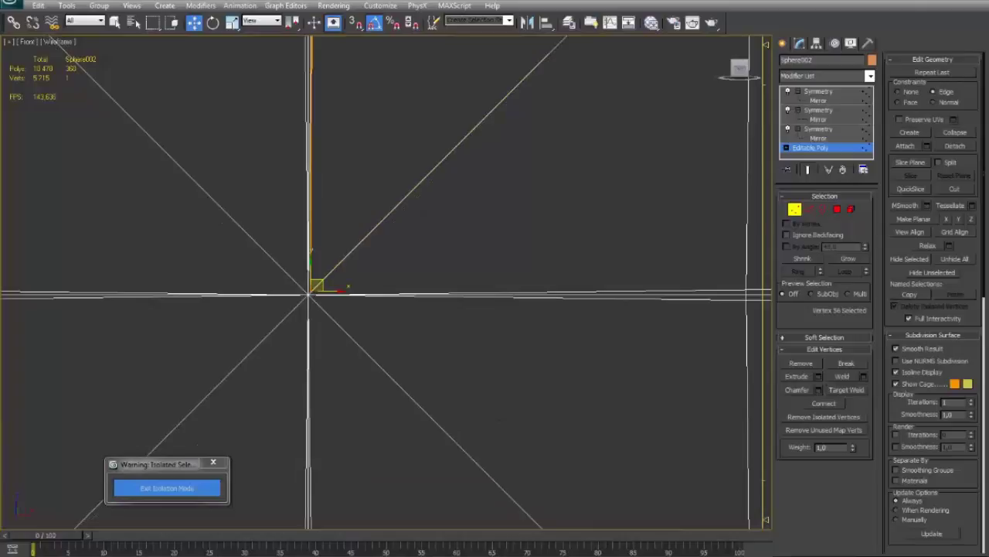
left_click_drag(317, 285, 418, 185)
left_click_drag(317, 286, 315, 286)
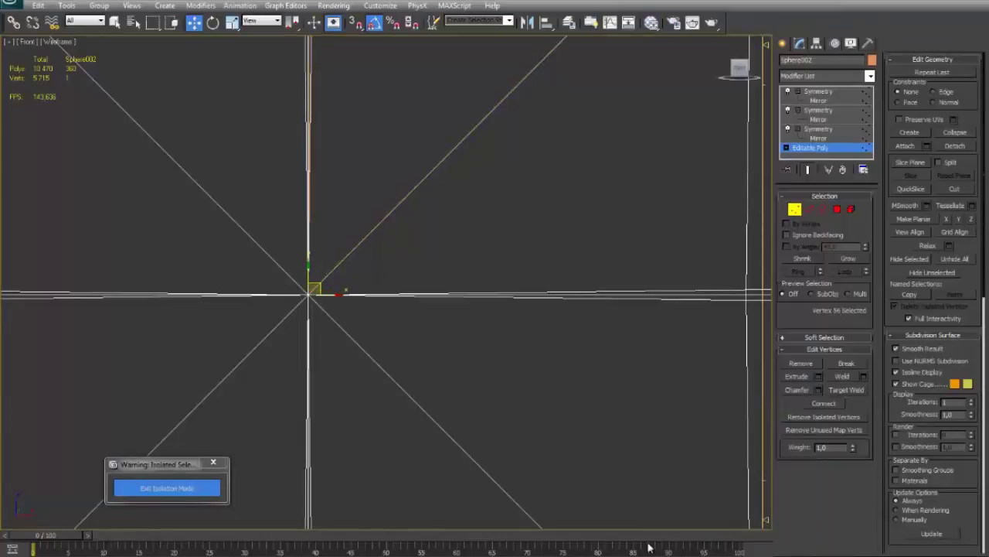
Collapse each doubled vertex pair along the lower and middle part of the upper arm's centre line into one vertex
scroll(409, 186, "down", 5)
middle_click_drag(409, 186, 397, 223)
middle_click_drag(382, 130, 410, 340)
left_click(395, 337)
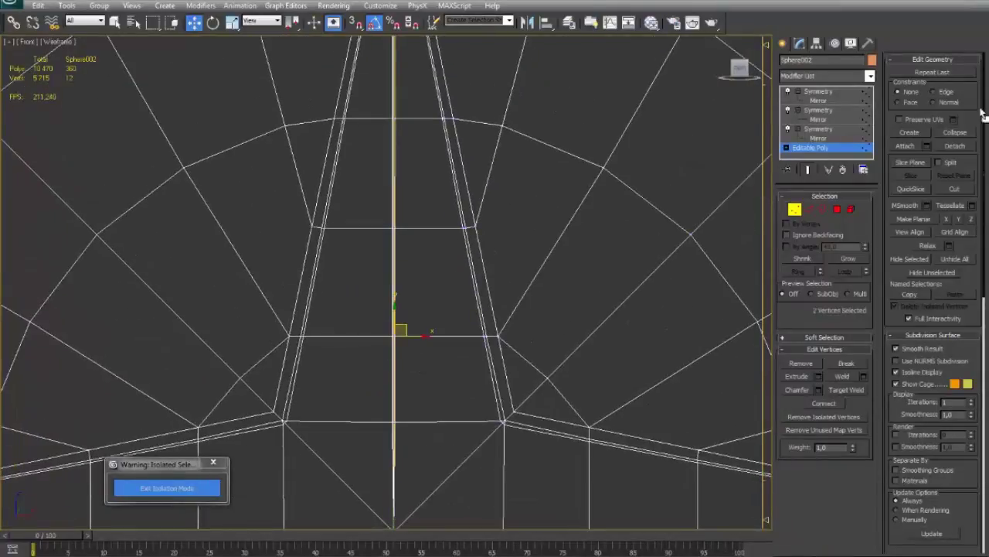
left_click_drag(445, 447, 445, 446)
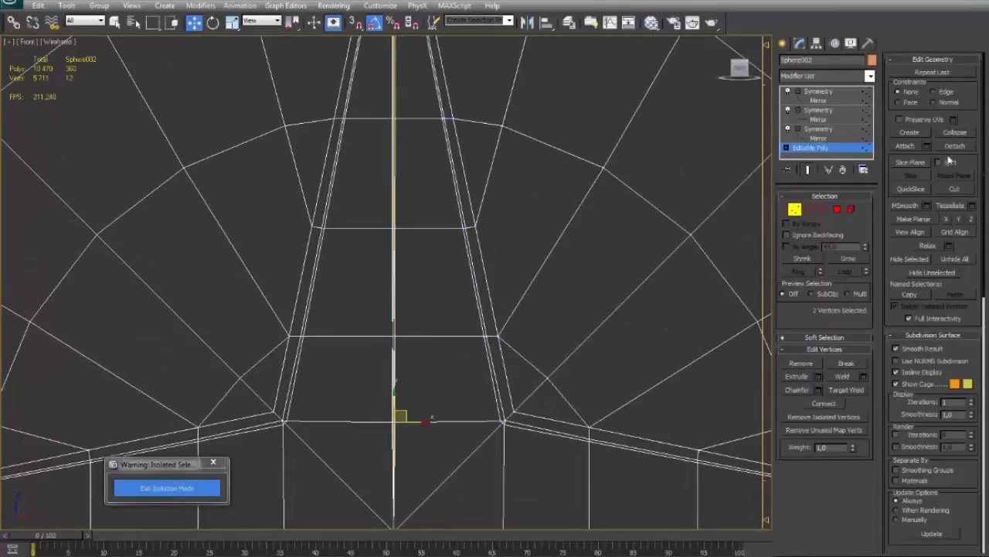
left_click(955, 133)
left_click_drag(378, 209, 412, 246)
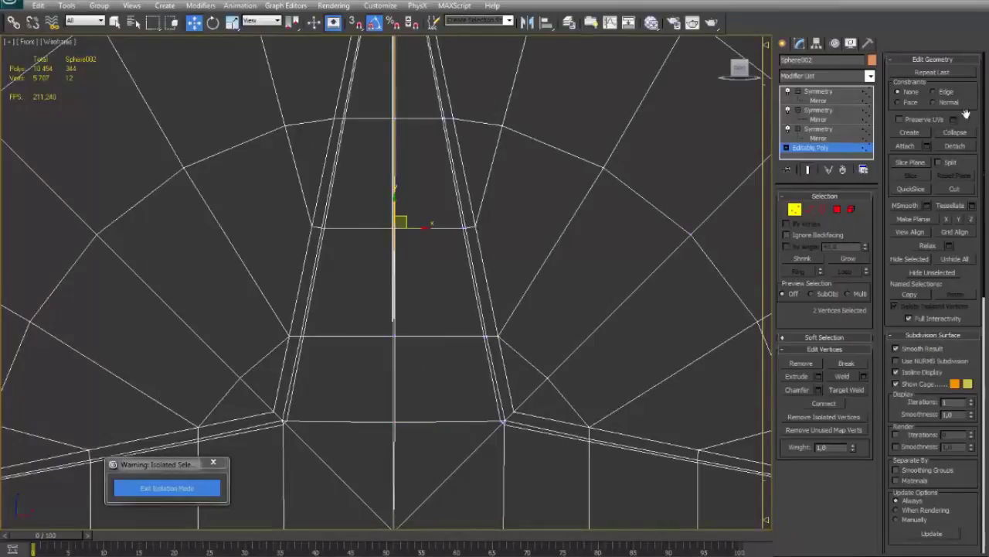
left_click(957, 133)
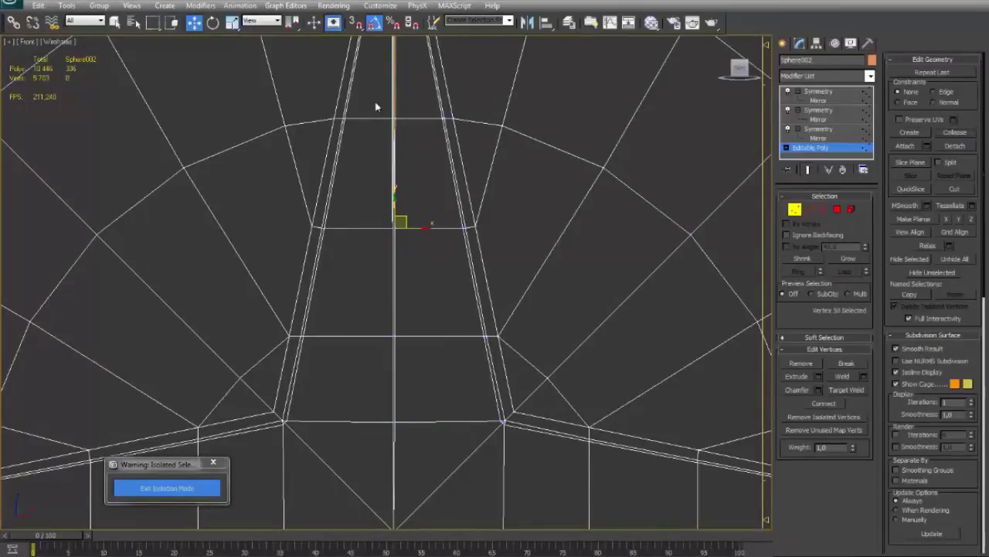
left_click(954, 134)
Collapse the remaining doubled vertex pair near the tip of the upper arm
middle_click_drag(325, 52, 307, 326)
scroll(372, 290, "up", 3)
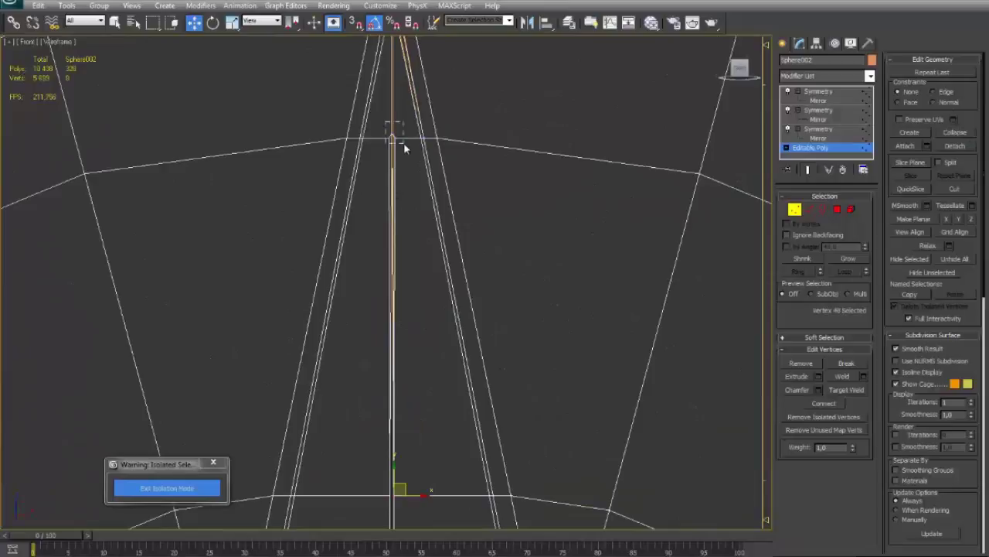
left_click_drag(404, 146, 404, 147)
left_click(964, 133)
Turn off the three Symmetry modifiers in shaded display and make all base-mesh vertices along the vertical centre line planar in X
key("F3")
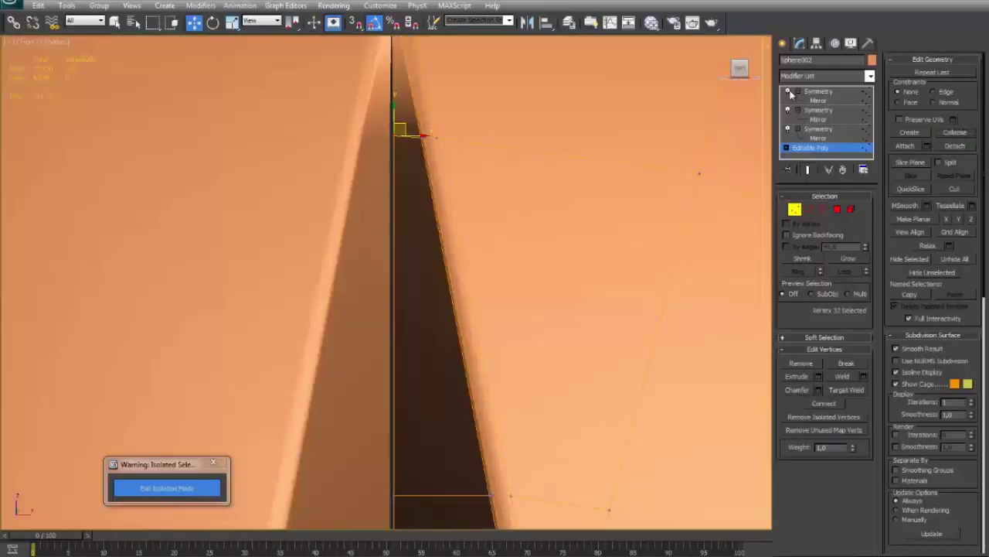
left_click(789, 129)
middle_click_drag(496, 154, 500, 154)
scroll(499, 155, "down", 4)
middle_click_drag(388, 161, 363, 310)
left_click_drag(371, 321, 370, 383)
scroll(387, 360, "up", 3)
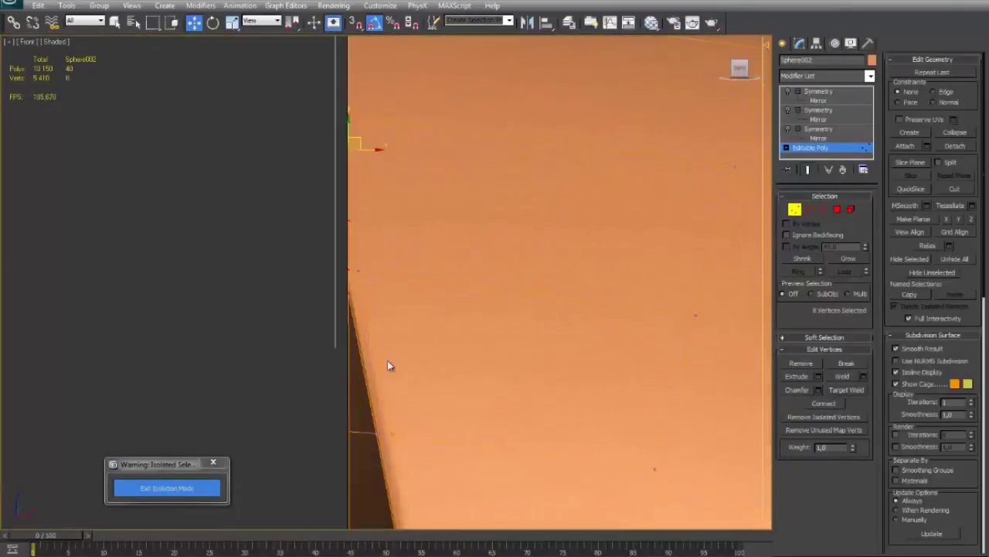
scroll(387, 360, "down", 3)
middle_click_drag(409, 429, 415, 57)
left_click_drag(387, 357, 386, 359, "ctrl")
middle_click_drag(380, 388, 403, 264)
left_click_drag(345, 204, 405, 483, "ctrl")
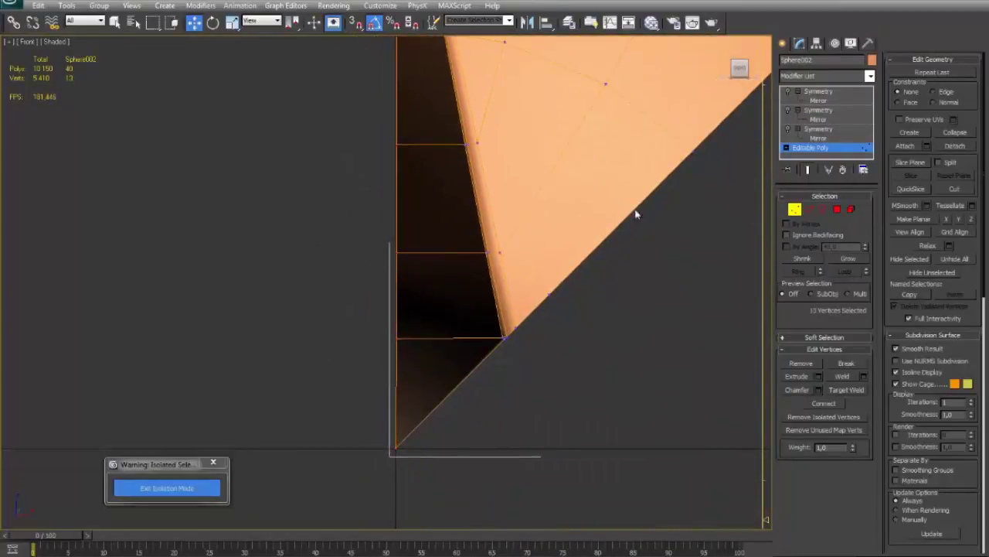
left_click(950, 224)
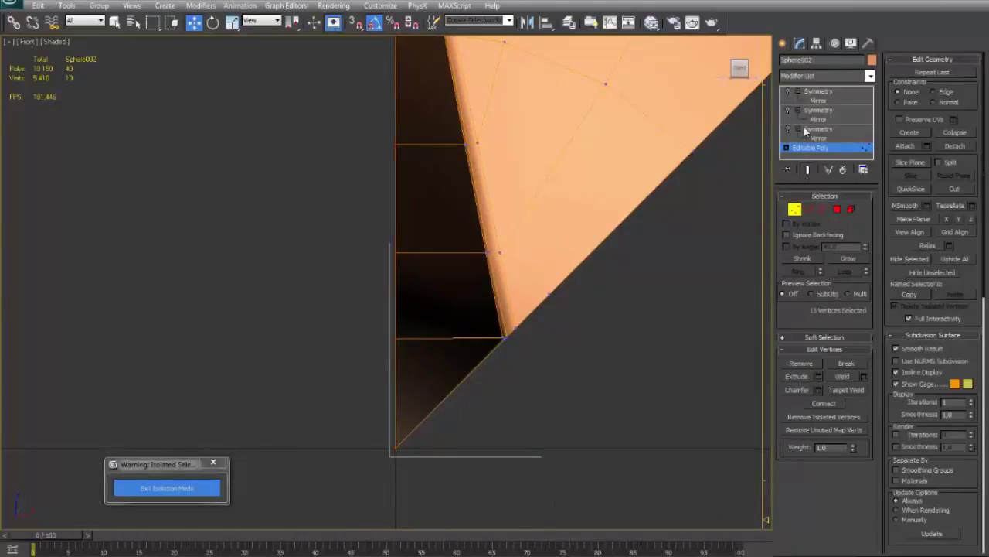
Turn all three Symmetry modifiers back on and show the full sphere in the Perspective view
left_click(816, 130)
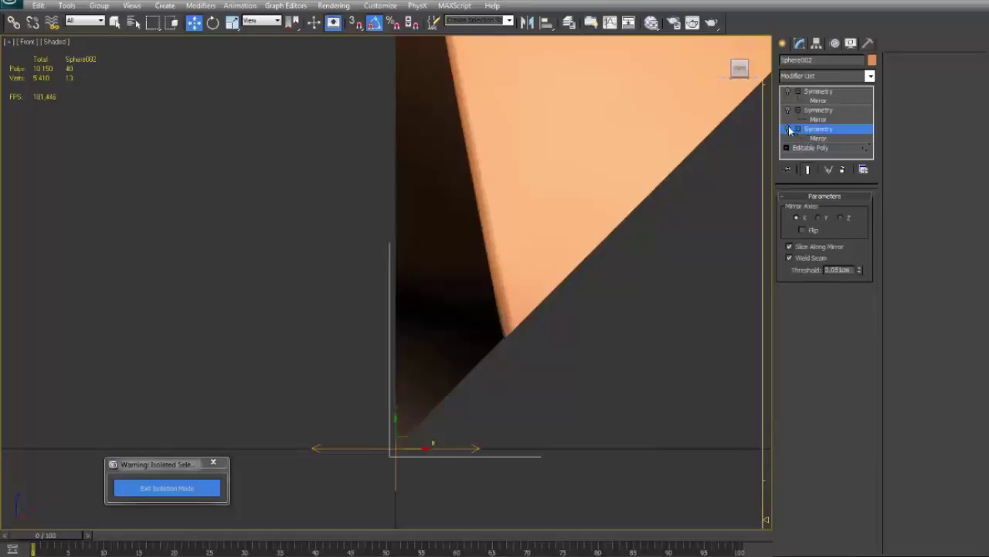
left_click(788, 129)
left_click(788, 111)
left_click(789, 94)
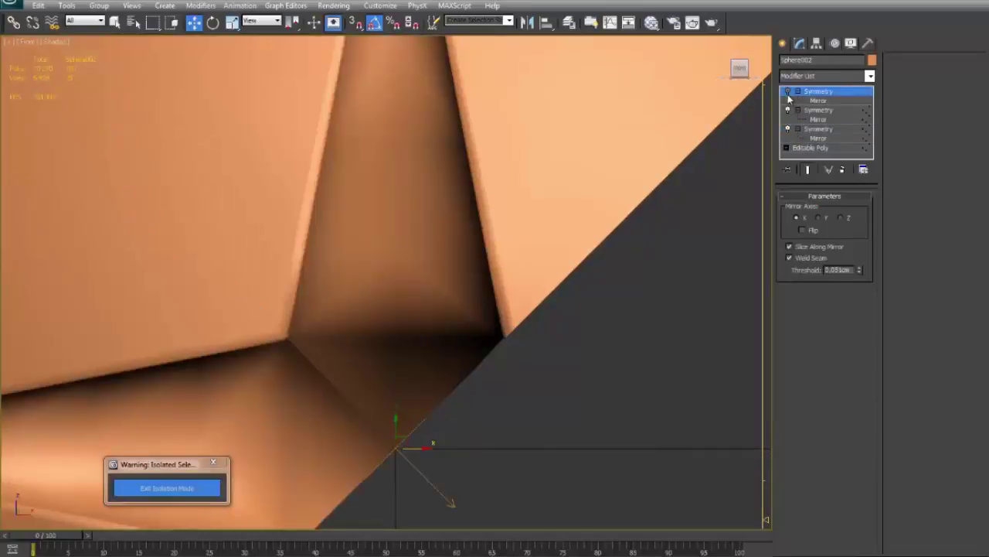
left_click(789, 92)
scroll(579, 178, "down", 5)
key("alt+w")
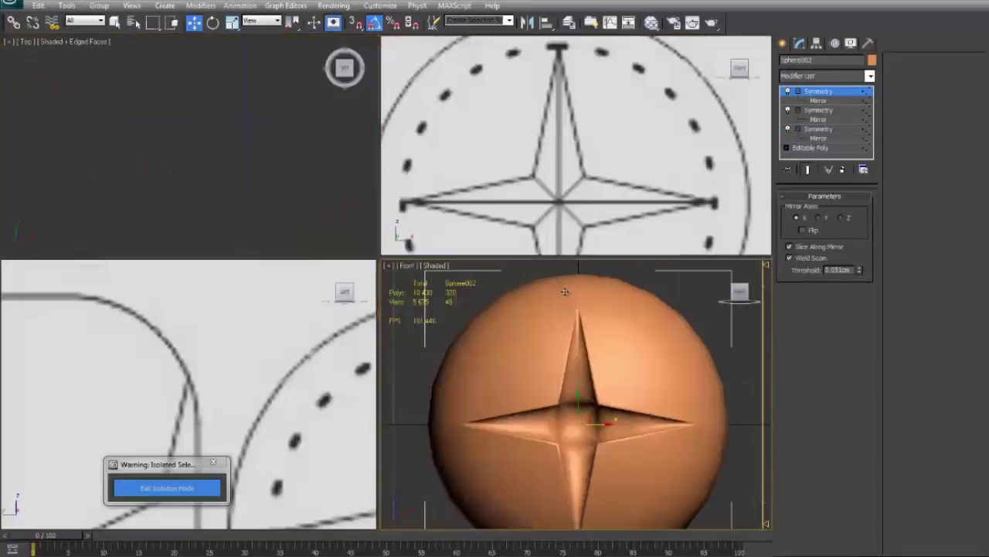
key("alt+w")
key("p")
middle_click_drag(451, 289, 487, 268, "alt")
scroll(480, 275, "down", 4)
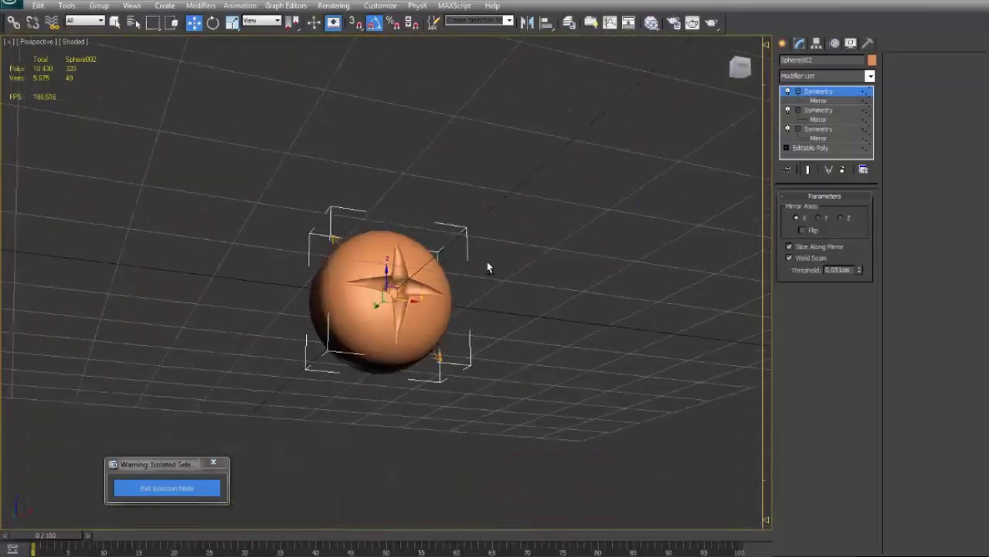
Select all base-mesh polygons, remove smoothing group 2 from them, and display the model shaded without edges
scroll(487, 266, "up", 10)
key("F4")
middle_click_drag(495, 229, 405, 223, "alt")
left_click(813, 147)
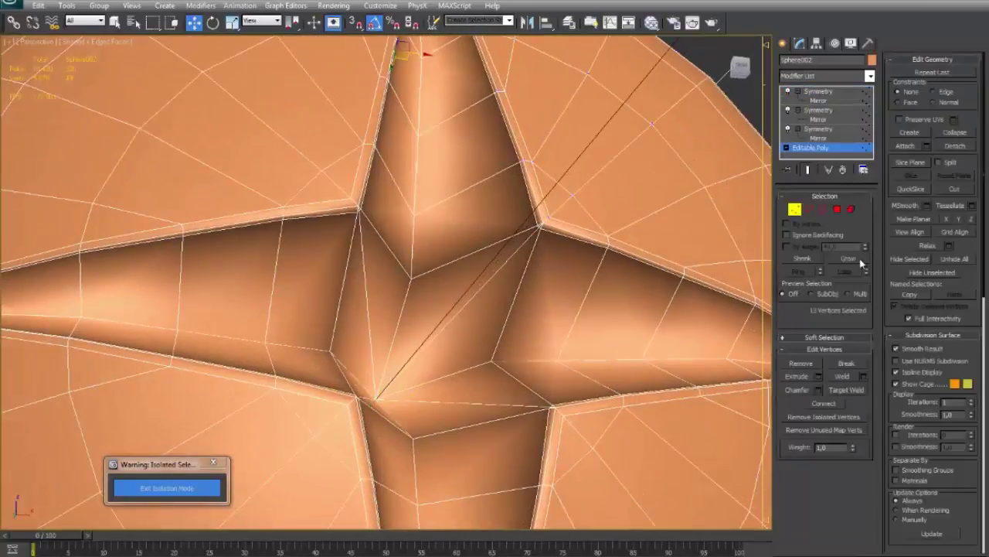
left_click(837, 210, "ctrl")
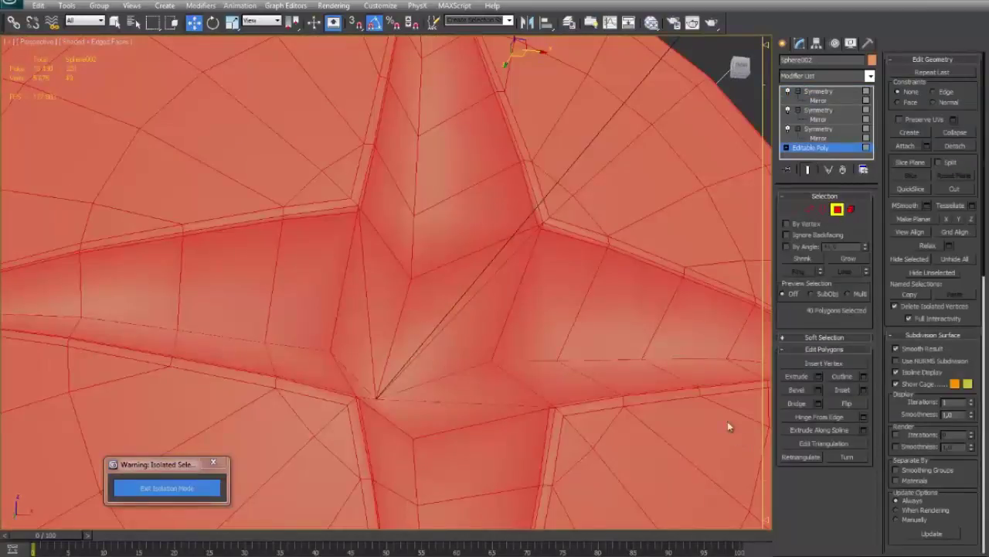
scroll(947, 386, "down", 5)
scroll(944, 435, "down", 3)
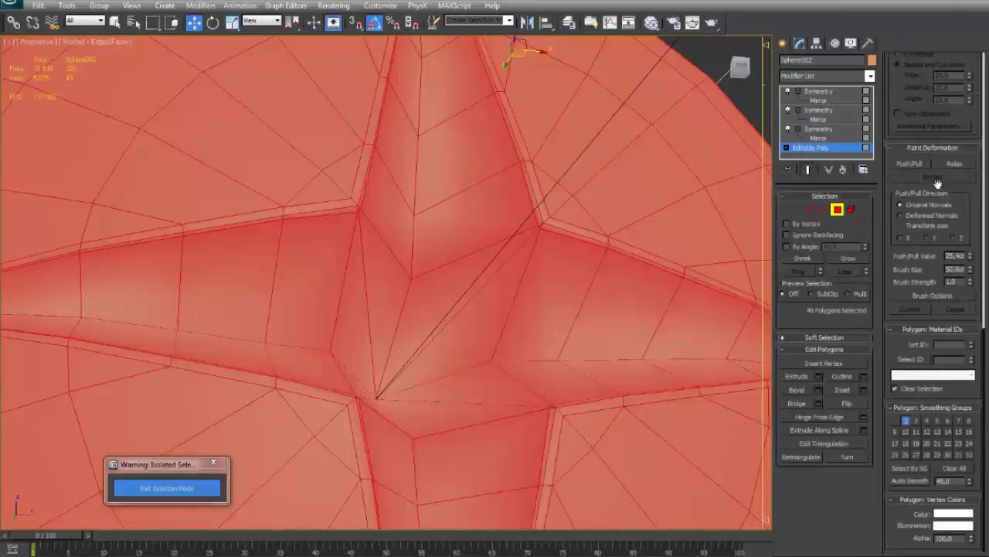
left_click(908, 420)
key("F4")
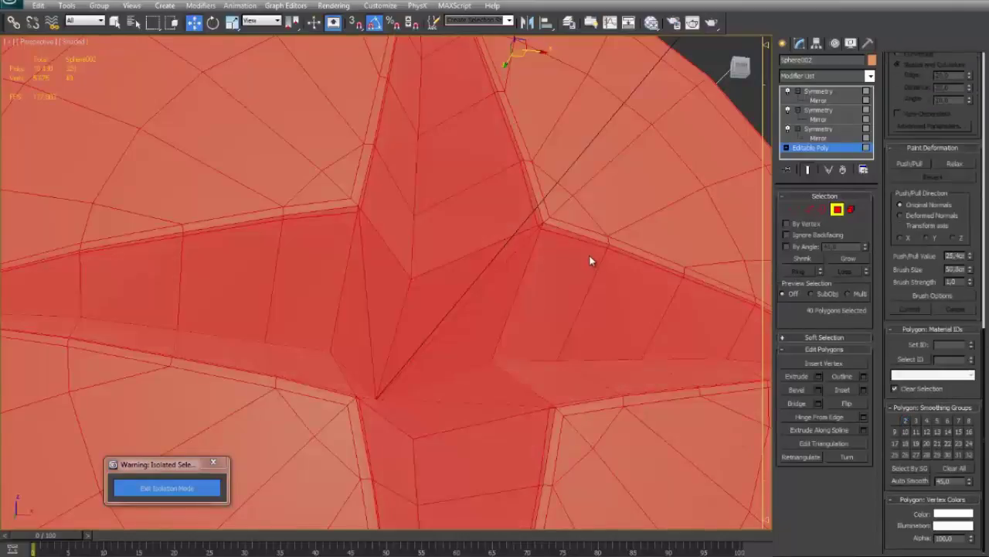
key("F3")
key("F3")
left_click(705, 49)
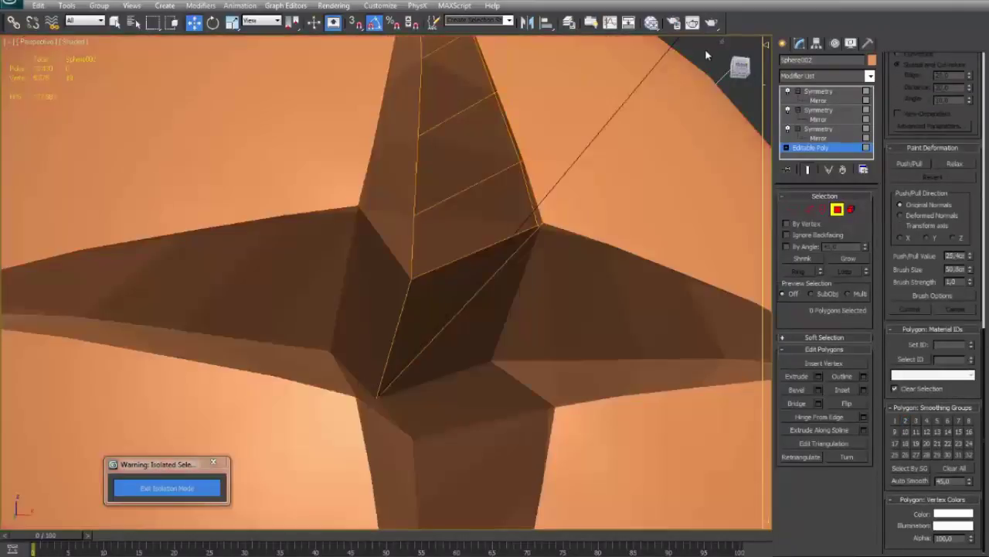
Select the polygons of the straight band around the sphere's back and assign them to smoothing group 1
scroll(705, 49, "down", 5)
middle_click_drag(544, 142, 439, 146, "alt")
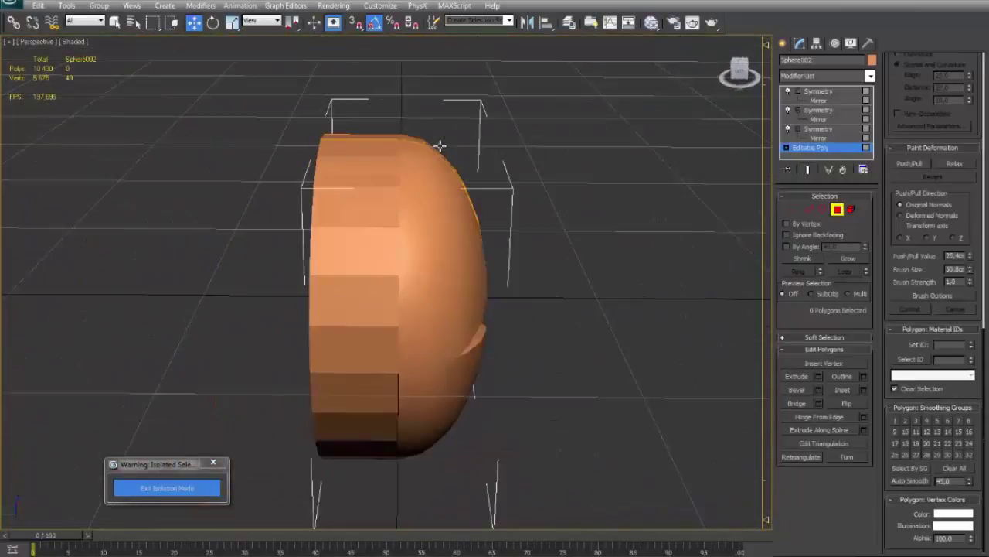
key("F3")
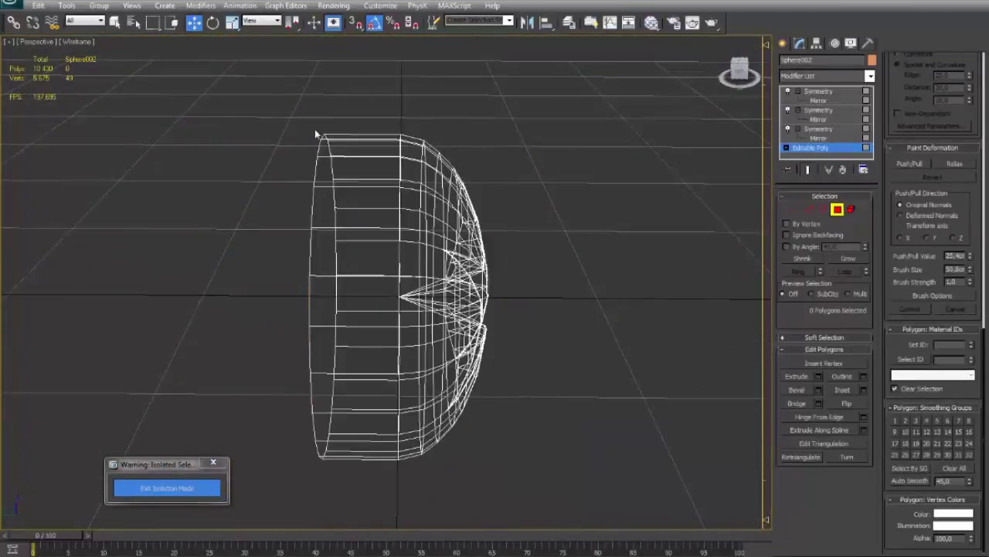
left_click_drag(379, 551, 379, 551)
key("F3")
left_click(895, 420)
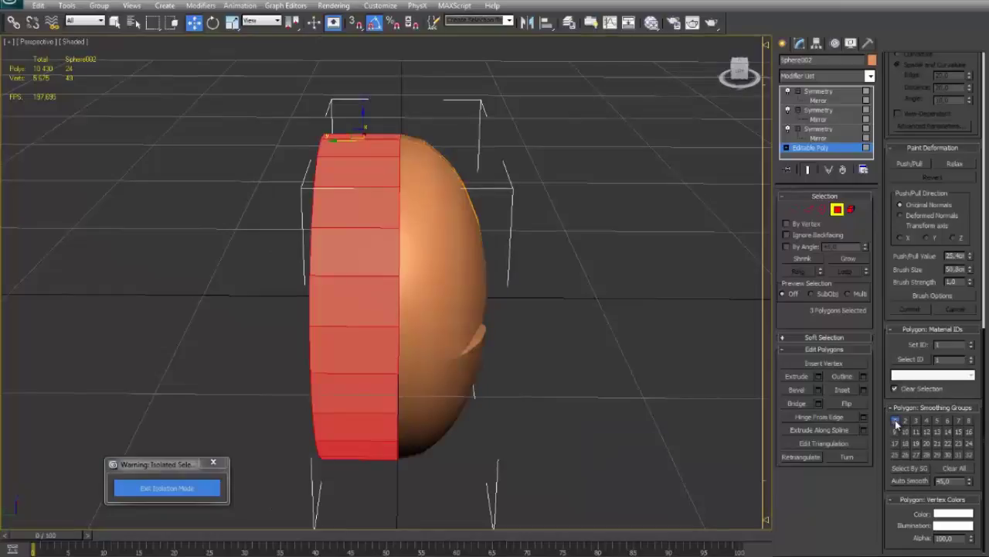
left_click(555, 194)
Select the polygons of the recess arm, excluding the centre, and assign them to smoothing group 1
middle_click_drag(544, 187, 505, 199, "alt")
scroll(506, 200, "up", 5)
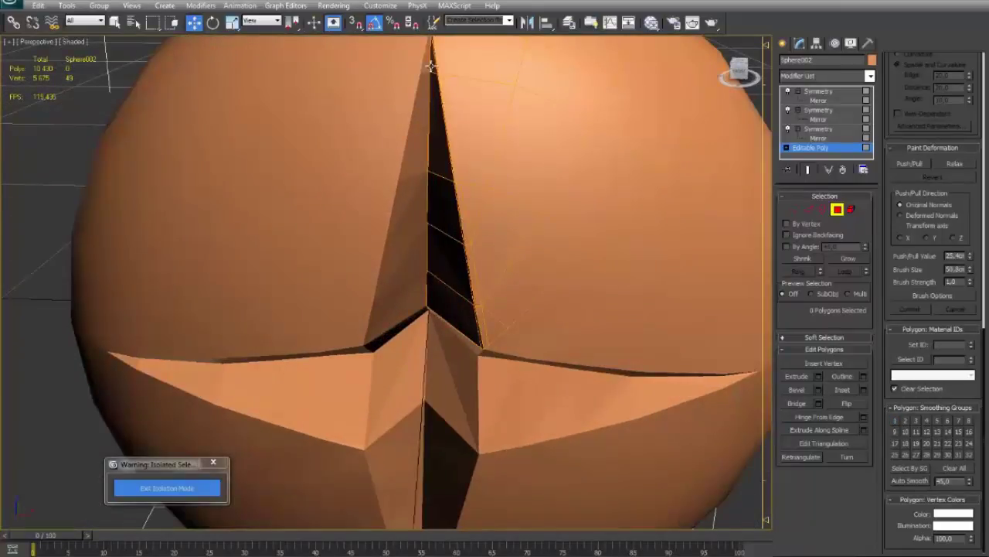
left_click_drag(431, 67, 448, 302)
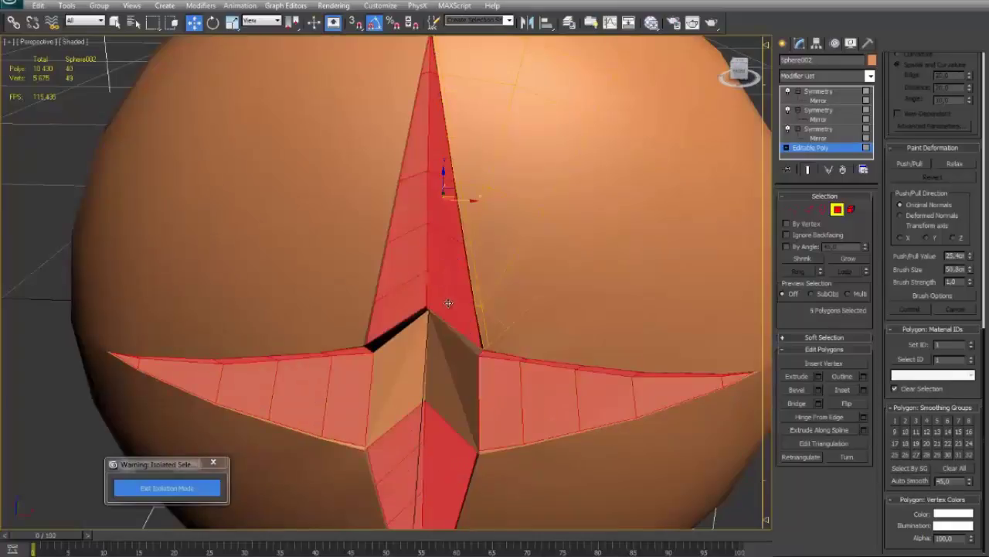
middle_click_drag(448, 302, 459, 239, "alt")
left_click(897, 421)
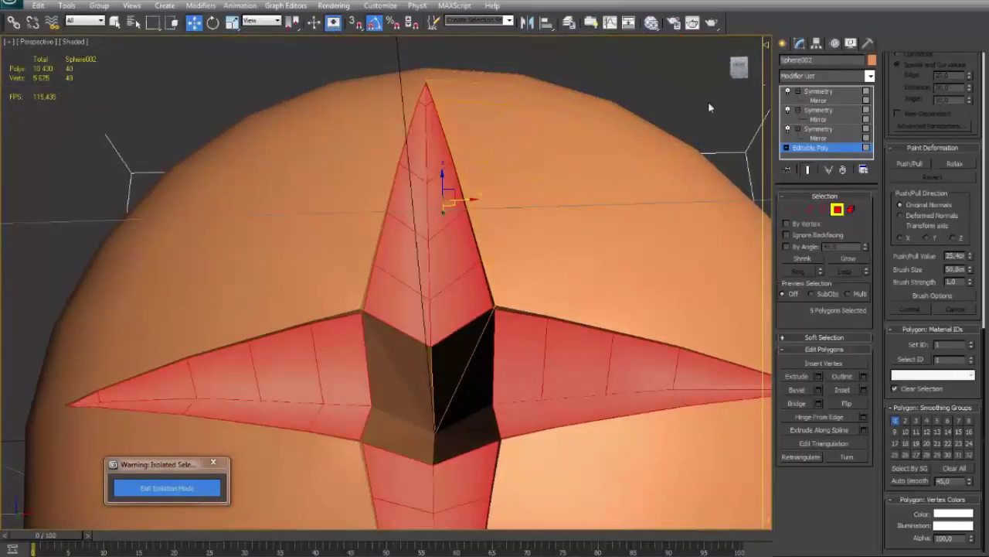
left_click(693, 119)
Select the polygon at the recess centre and examine the shading around it from several angles
left_click(452, 357)
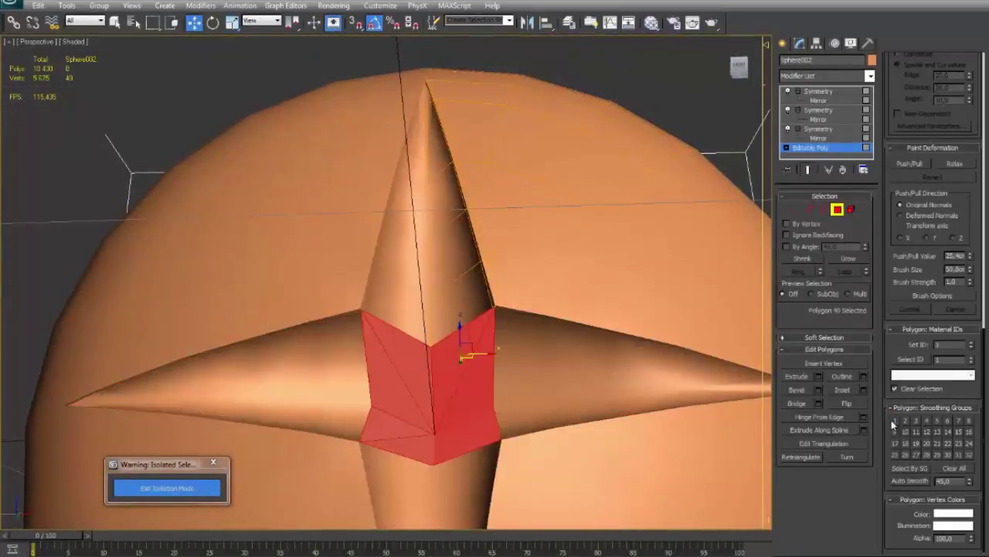
middle_click_drag(554, 353, 489, 316, "alt")
left_click(422, 331, "alt")
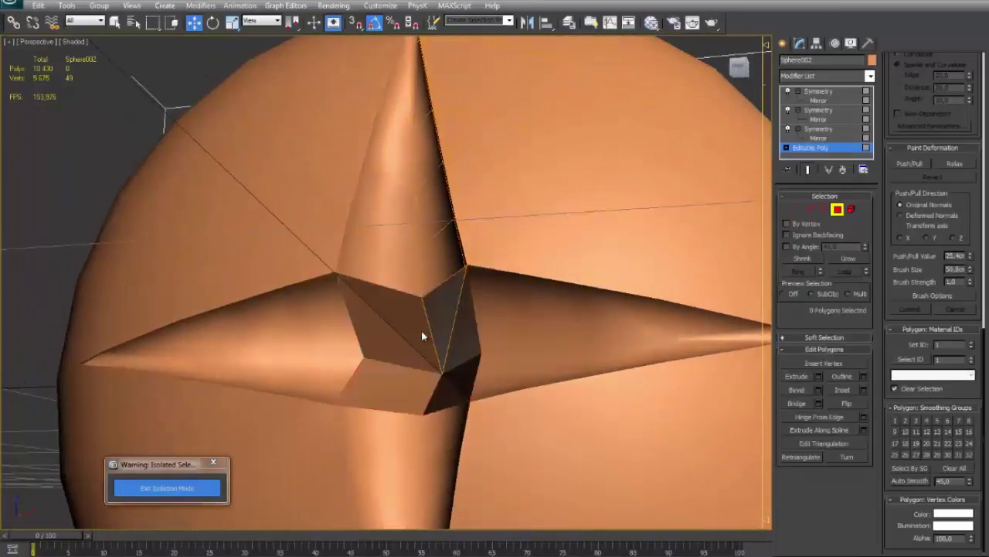
middle_click_drag(425, 329, 490, 357, "alt")
left_click(490, 358)
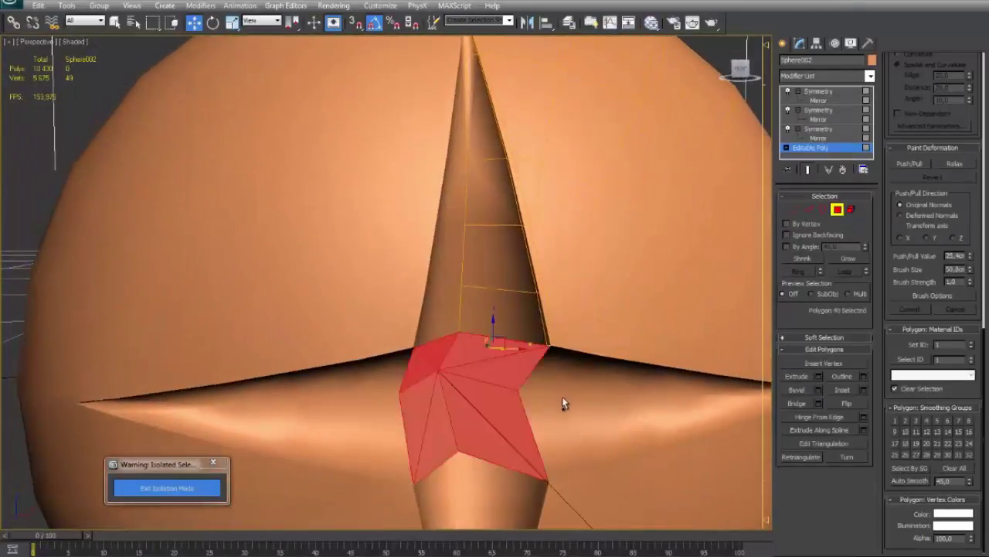
Undo the centre polygon selection and the smoothing group assignment on the recess arm
key("ctrl+z")
key("ctrl+z")
key("ctrl+z")
key("ctrl+z")
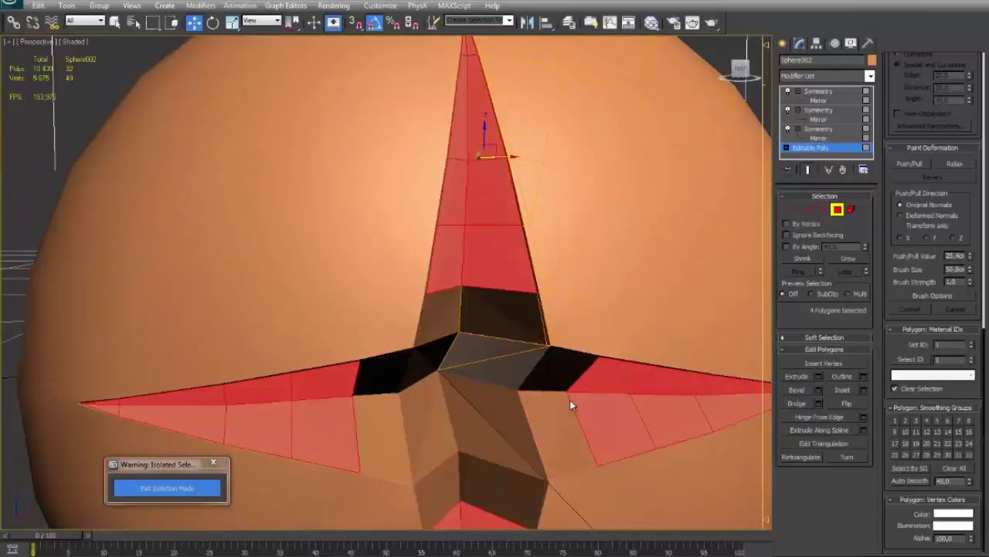
Select the remaining dark polygons along the upper recess arm and assign them to smoothing group 1
left_click(514, 311)
left_click(517, 279)
left_click(470, 45)
left_click(476, 96, "ctrl")
left_click(487, 183, "ctrl")
left_click(492, 260, "ctrl")
left_click(497, 313, "ctrl")
left_click(899, 430)
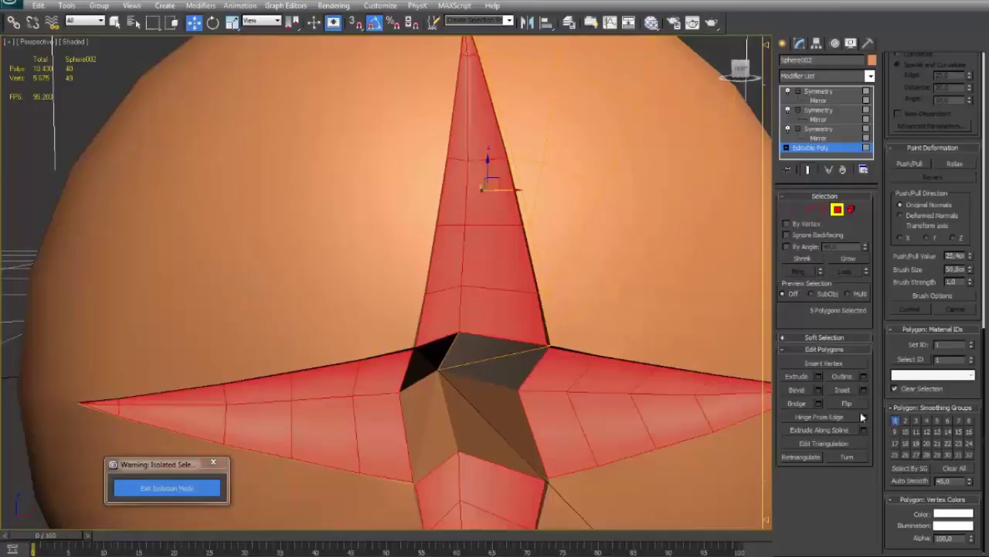
Clear the polygon selection, leave polygon editing and examine the shading of the star recess from several angles
left_click(699, 71)
middle_click_drag(480, 358, 479, 300, "alt")
left_click(473, 301)
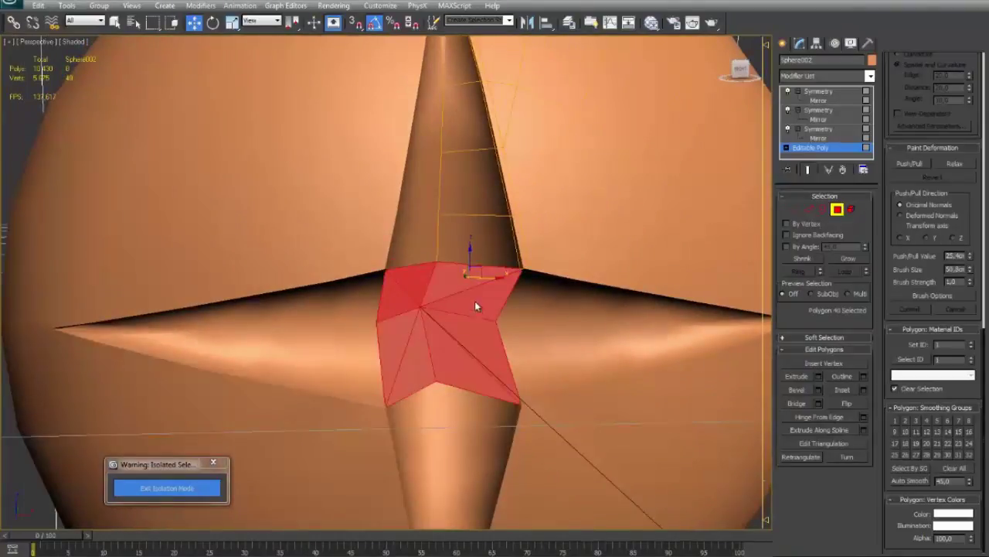
key("ctrl+z")
left_click(463, 295)
key("ctrl+d")
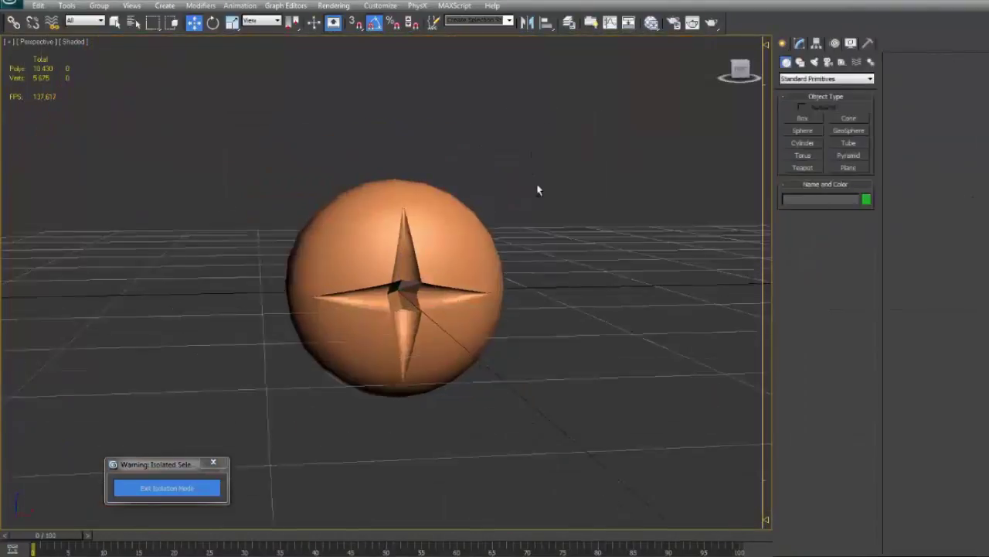
scroll(537, 190, "up", 10)
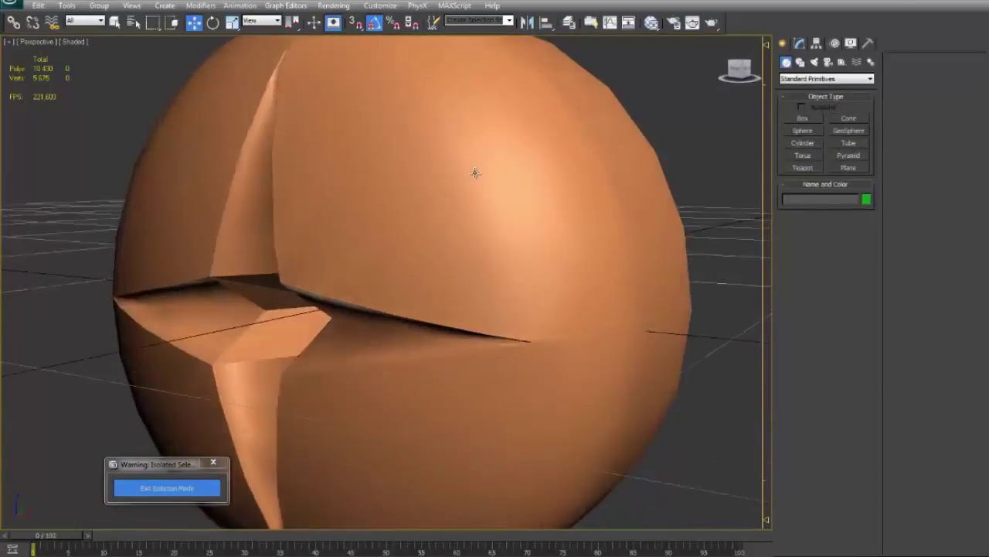
middle_click_drag(475, 172, 653, 172, "alt")
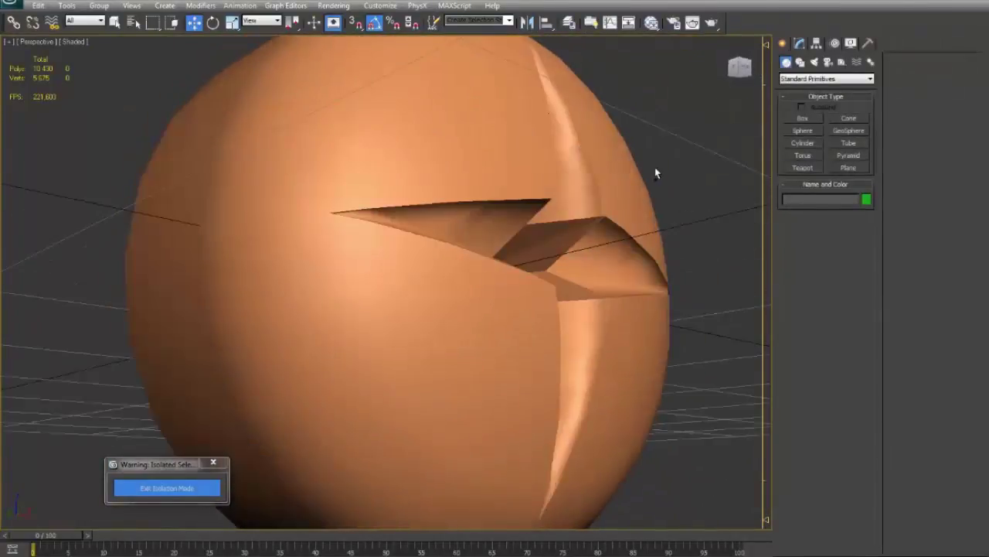
scroll(558, 223, "down", 5)
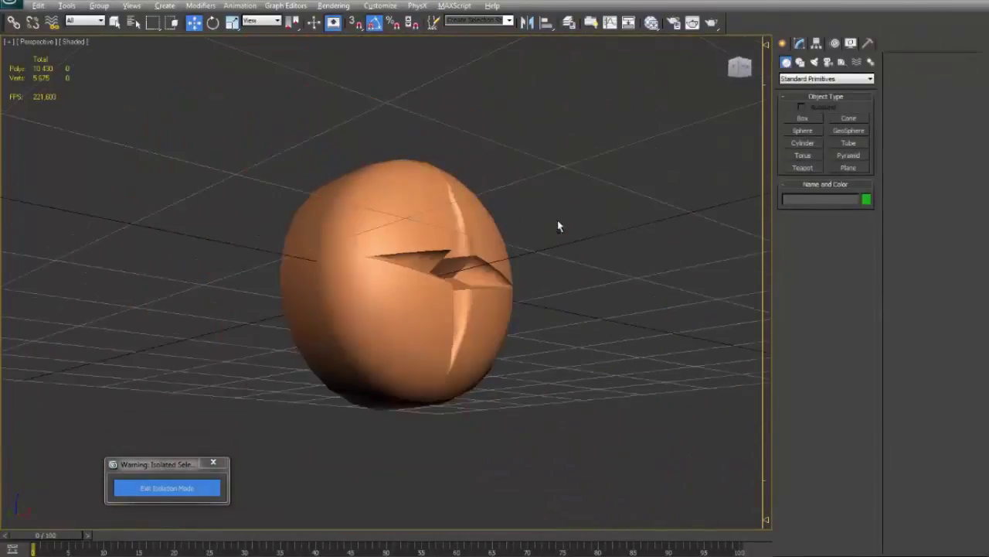
middle_click_drag(559, 224, 280, 426, "alt")
Exit isolation mode and delete the spare crossed reference planes standing apart from the speaker model
left_click(172, 490)
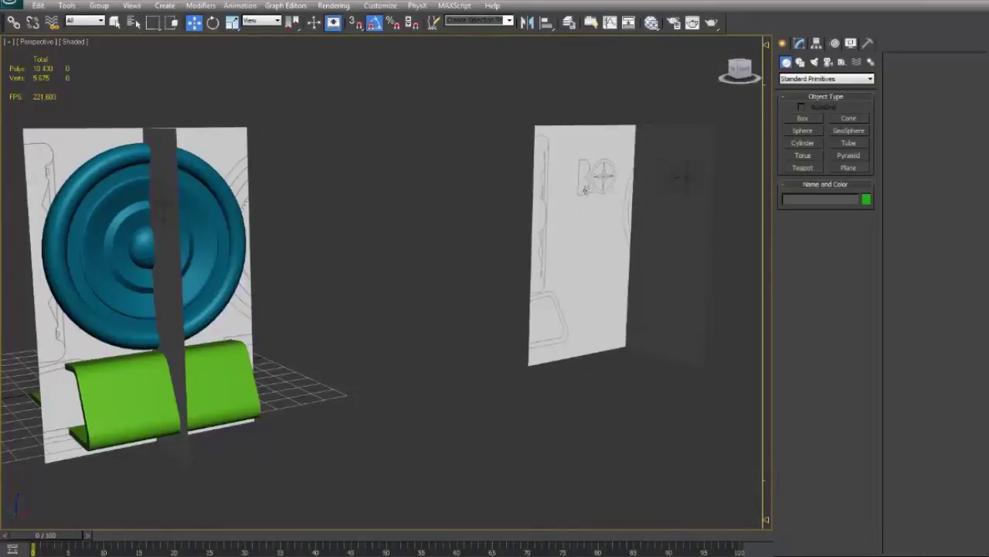
left_click(611, 168)
key("Delete")
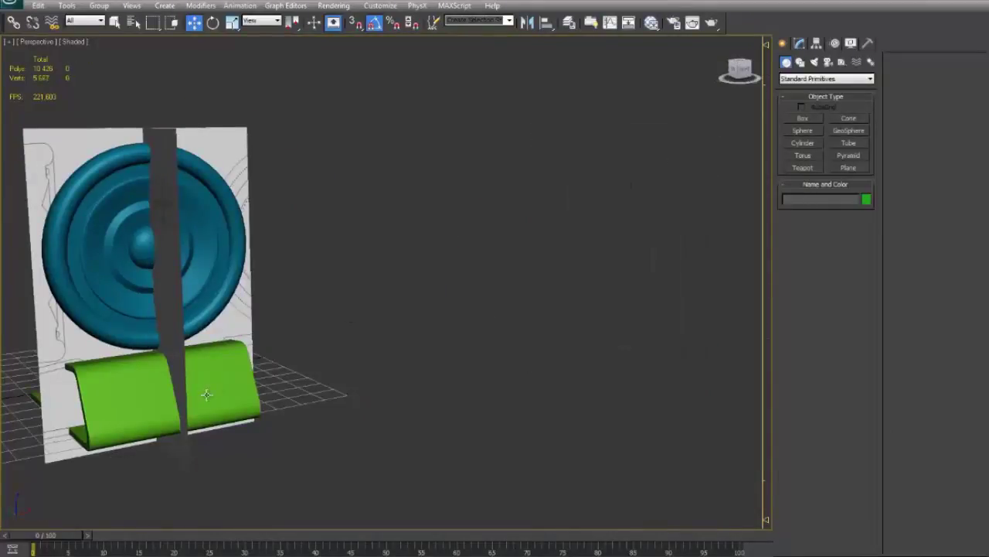
Select the screw head behind the speaker and move it out in front of the green stand
middle_click_drag(207, 395, 574, 282, "alt")
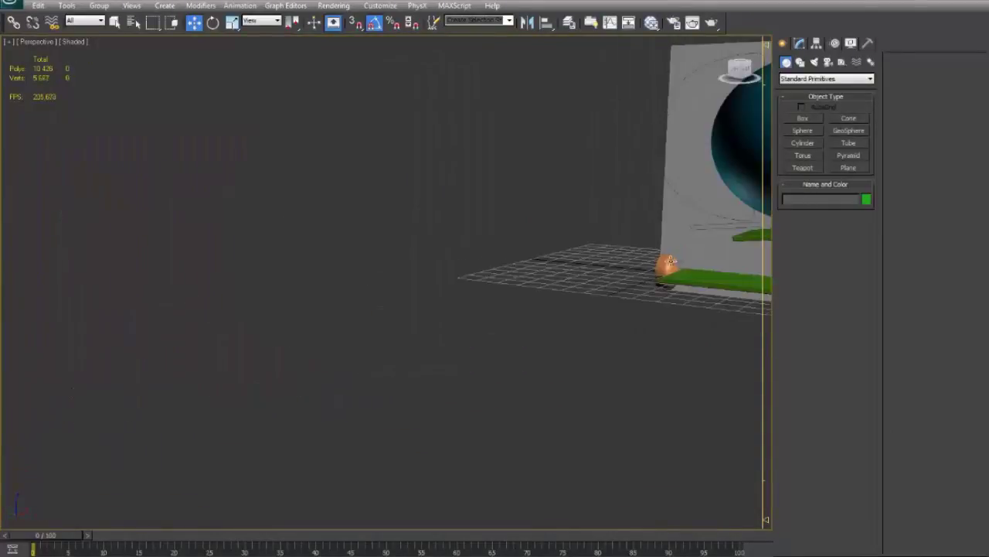
left_click(671, 262)
middle_click_drag(671, 262, 456, 320, "alt")
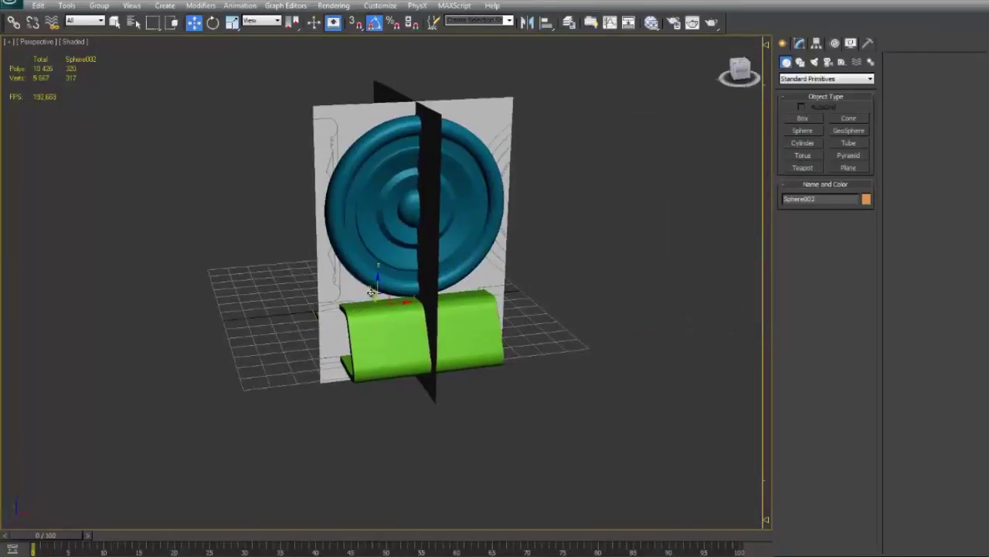
left_click_drag(371, 294, 468, 420)
In the front view, move the screw head straight up to the top of the speaker's outer rim
key("alt+w")
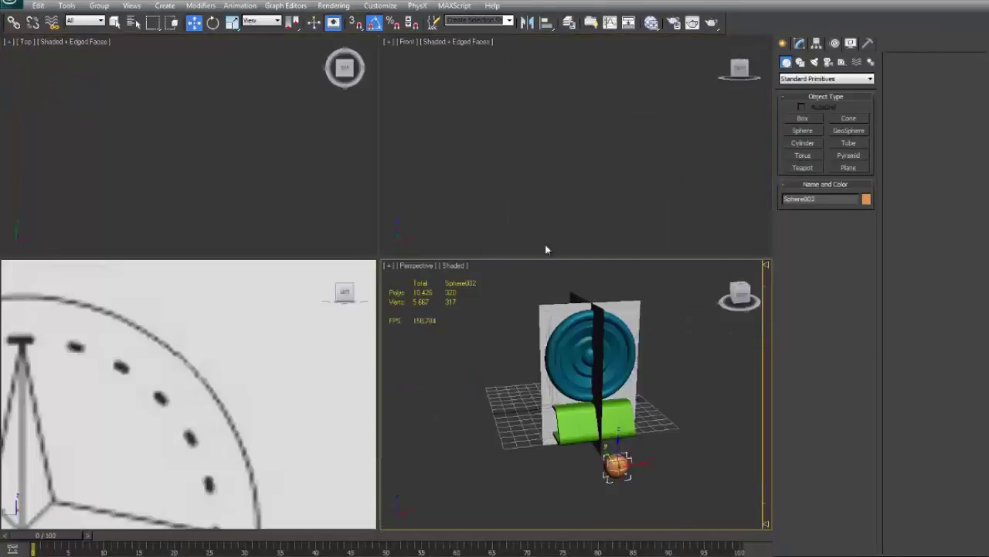
key("alt+w")
key("z")
scroll(537, 181, "down", 5)
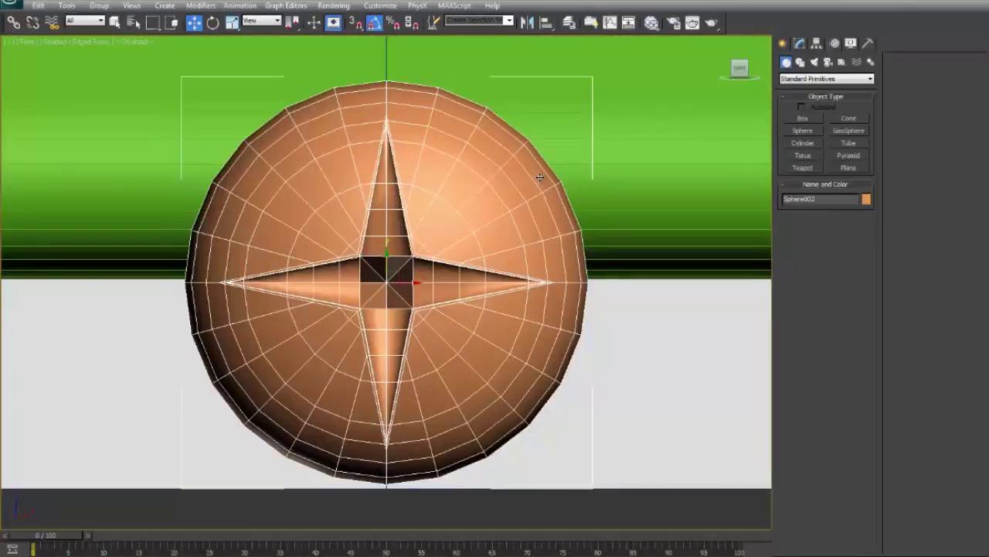
scroll(543, 178, "down", 5)
middle_click_drag(500, 173, 496, 238)
scroll(496, 249, "up", 4)
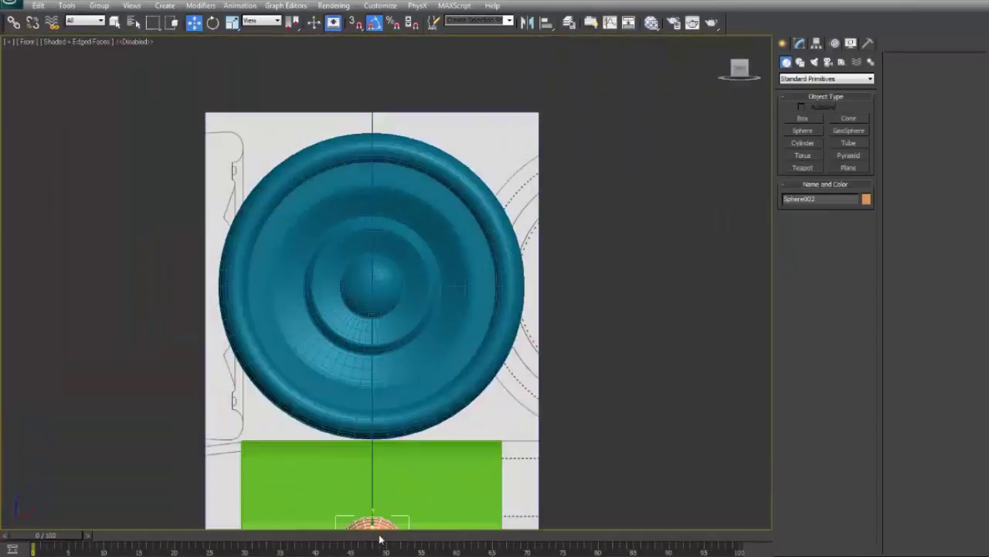
left_click_drag(370, 523, 373, 142)
scroll(394, 271, "up", 5)
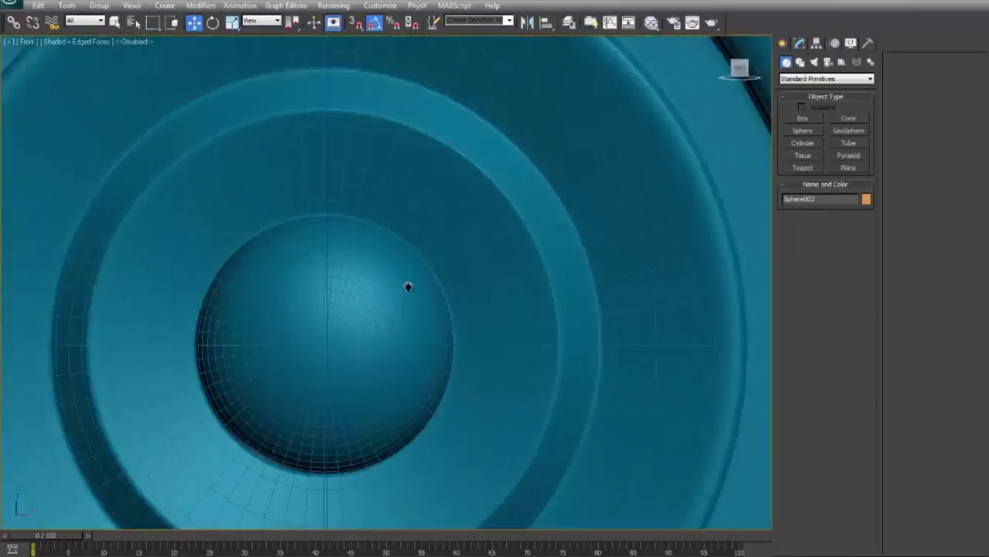
middle_click_drag(407, 285, 361, 164)
key("z")
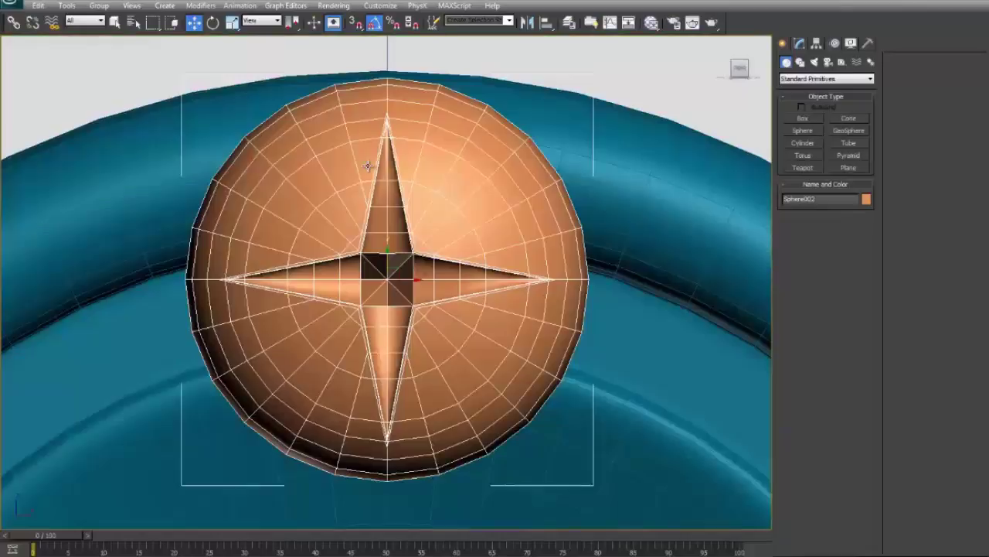
Reposition the screw head in the front view onto the flat ring just inside the speaker's outer rim
scroll(369, 162, "down", 2)
scroll(428, 451, "down", 3)
left_click_drag(428, 450, 480, 130)
key("z")
scroll(454, 254, "down", 4)
Make the blue speaker body see-through and select the screw head again
left_click(526, 244)
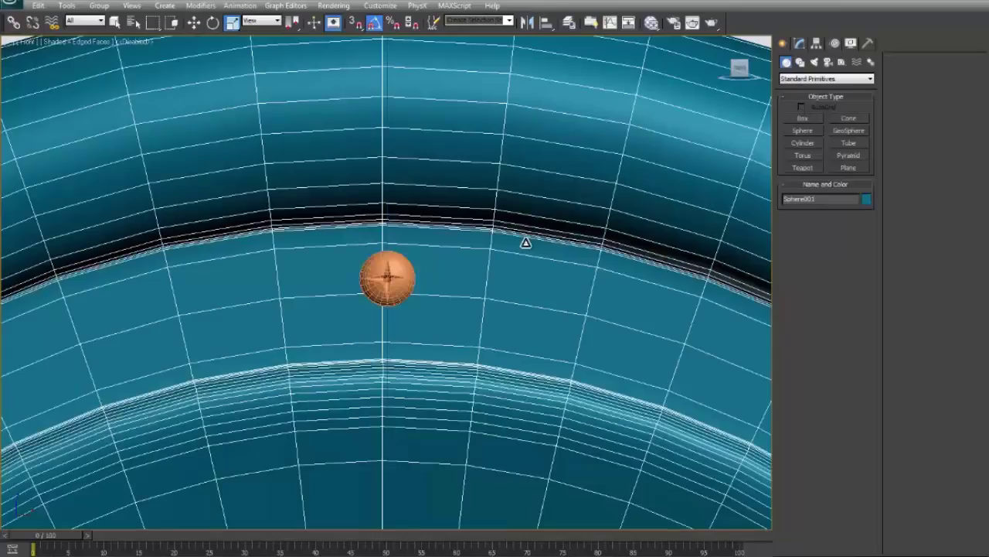
key("alt+x")
left_click(388, 277)
scroll(388, 277, "down", 6)
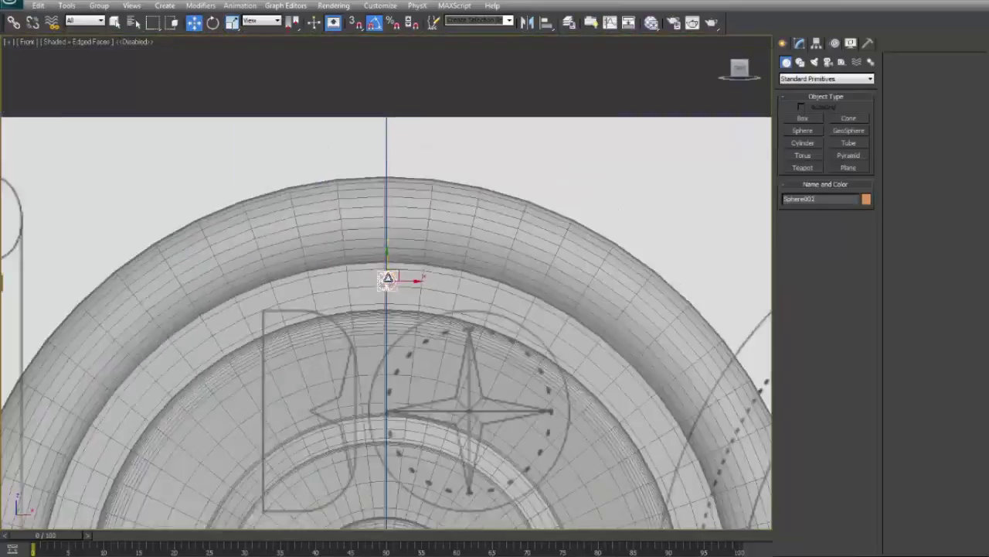
Shift the front reference plane's UVW Map gizmo sideways until the drawing of the speaker's front lines up with the model
key("w")
left_click(539, 236)
left_click(798, 46)
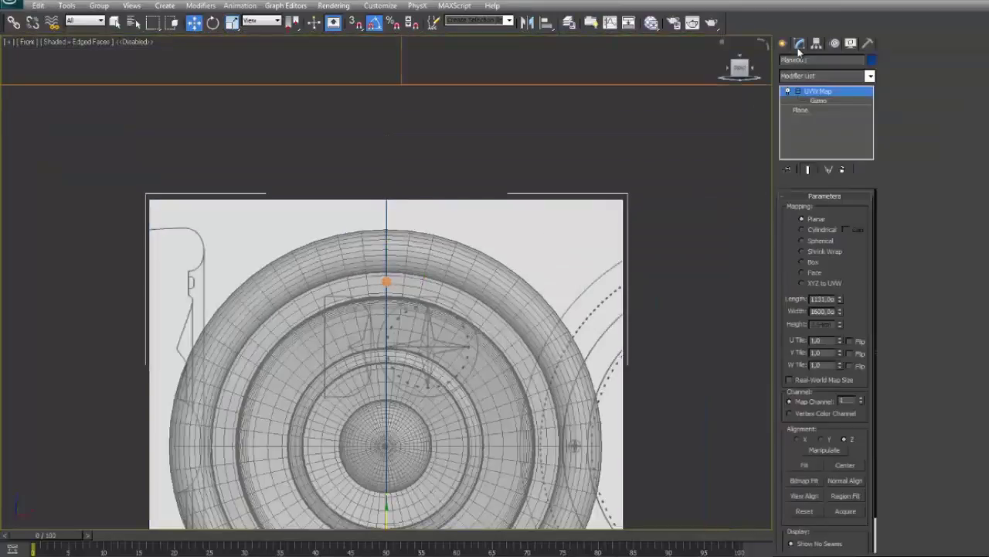
left_click(819, 101)
middle_click_drag(620, 254, 614, 166)
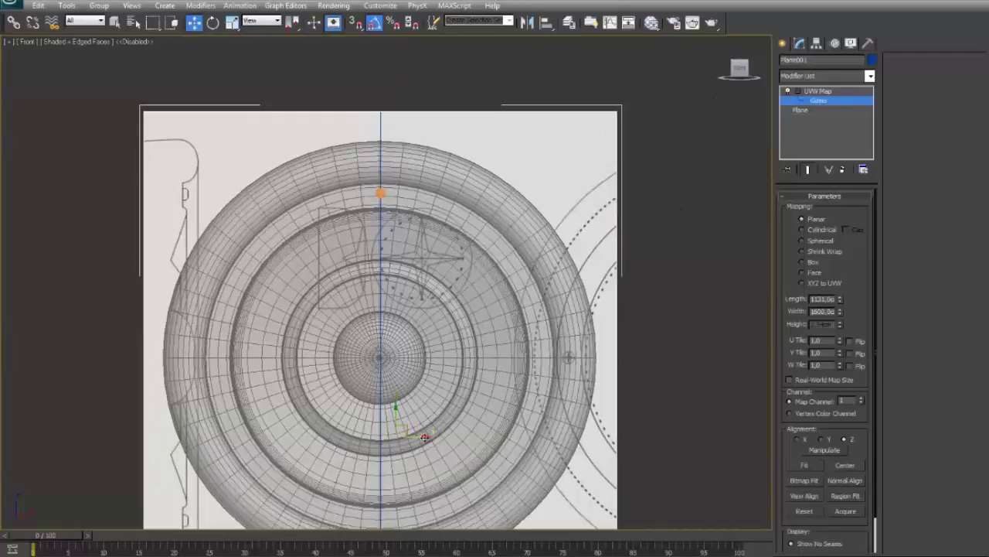
mouse_move(420, 412)
left_mouse_down()
mouse_move(351, 390)
mouse_move(70, 407)
left_mouse_up()
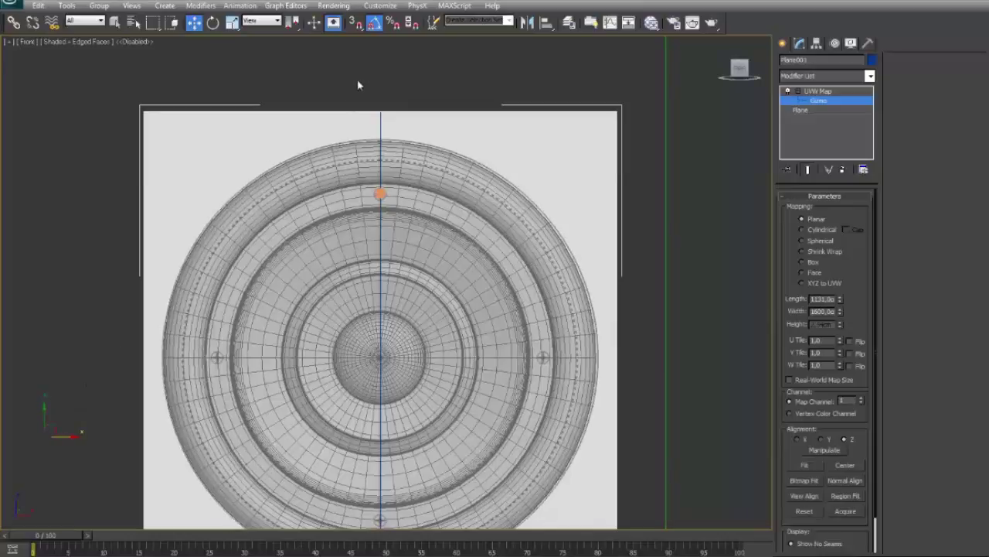
Select the screw head and move it onto the upper screw circle in the reference drawing
scroll(409, 106, "up", 5)
scroll(385, 122, "up", 5)
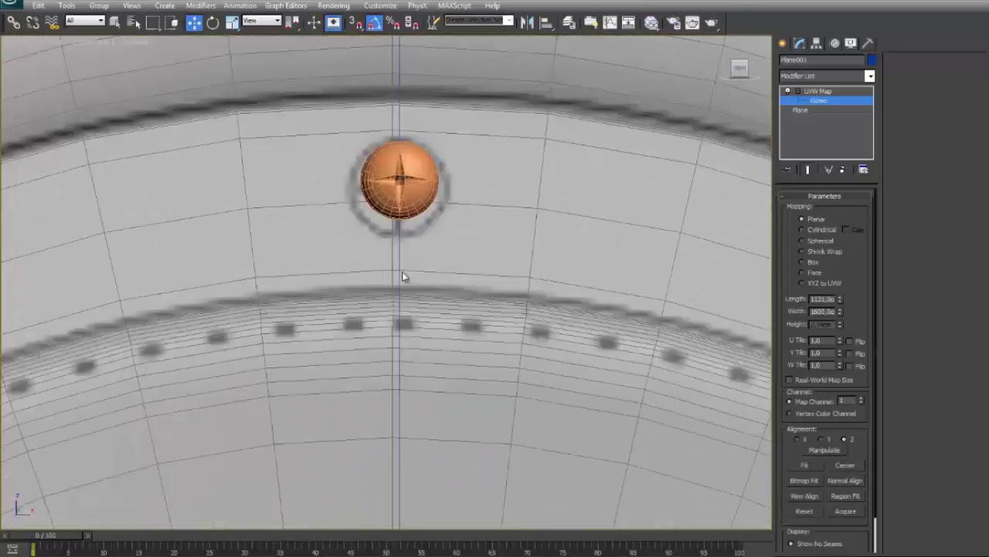
left_click(781, 45)
left_click(402, 182)
middle_click_drag(427, 184, 426, 228)
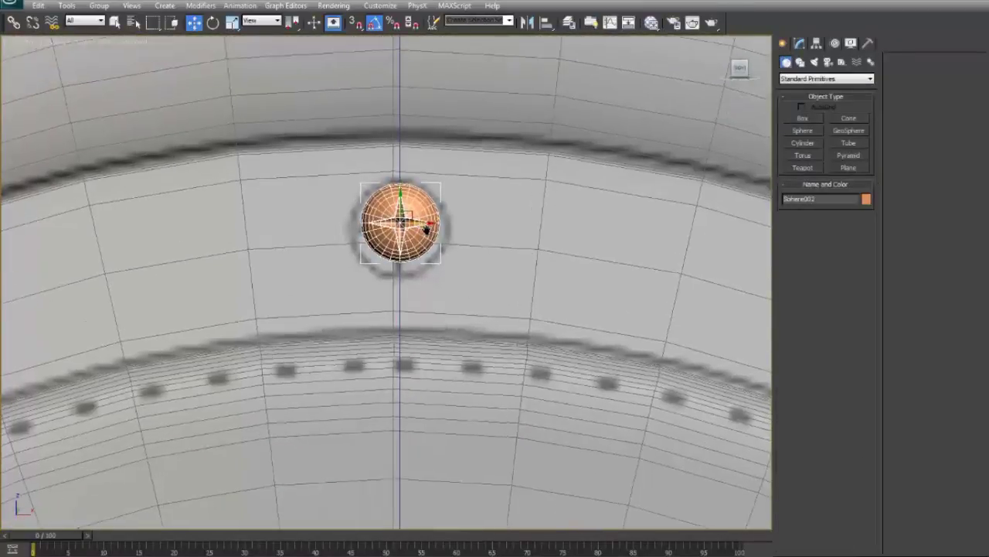
scroll(425, 225, "up", 4)
mouse_move(415, 147)
left_mouse_down()
mouse_move(423, 170)
mouse_move(424, 162)
left_mouse_up()
key("r")
In the left view, move the screw head horizontally back to the front face of the speaker
key("alt+w")
right_click(262, 337)
key("alt+w")
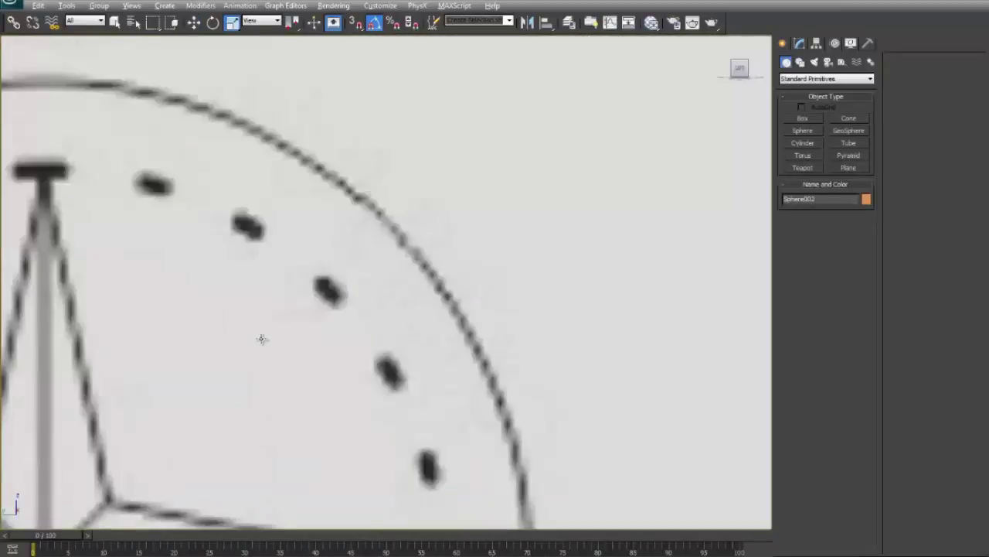
key("f")
key("l")
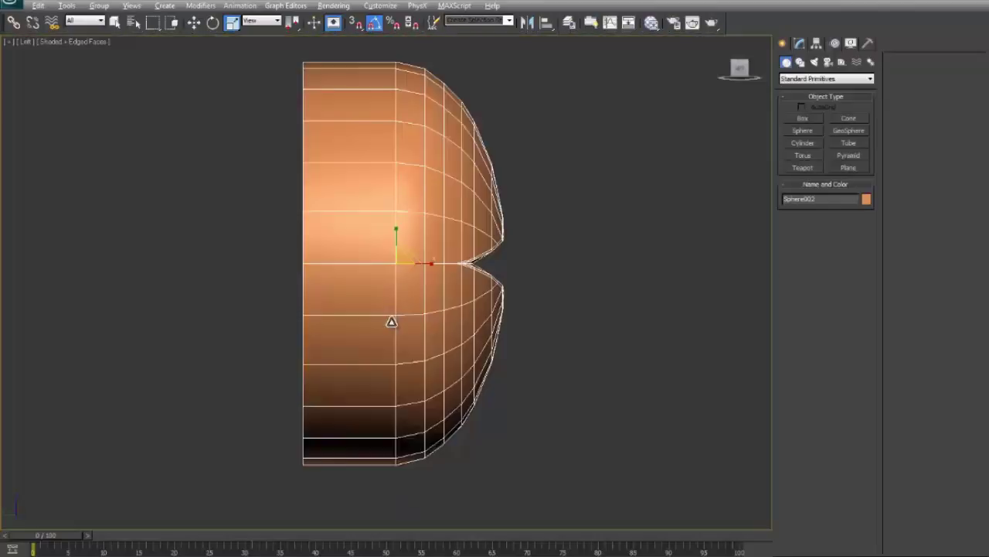
scroll(398, 315, "down", 15)
middle_click_drag(340, 306, 438, 306)
key("w")
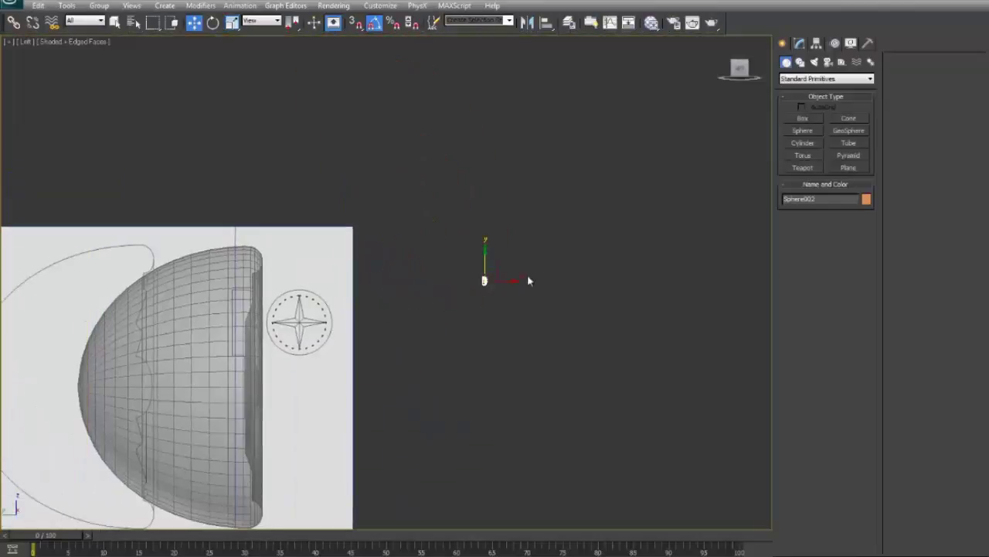
left_click_drag(513, 280, 282, 299)
Move the screw head forward until its flat back meets the speaker's ring surface
key("z")
scroll(370, 292, "down", 3)
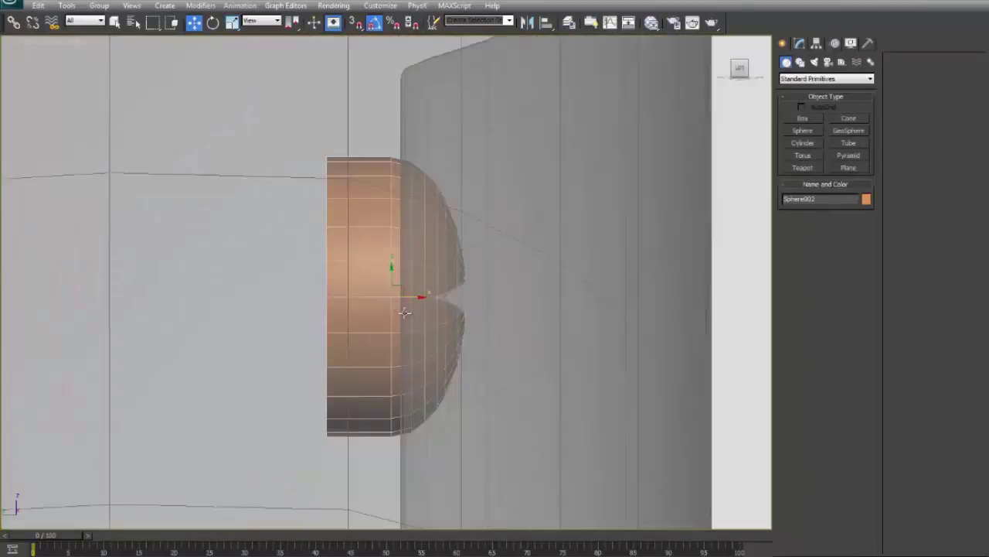
left_click_drag(413, 297, 494, 309)
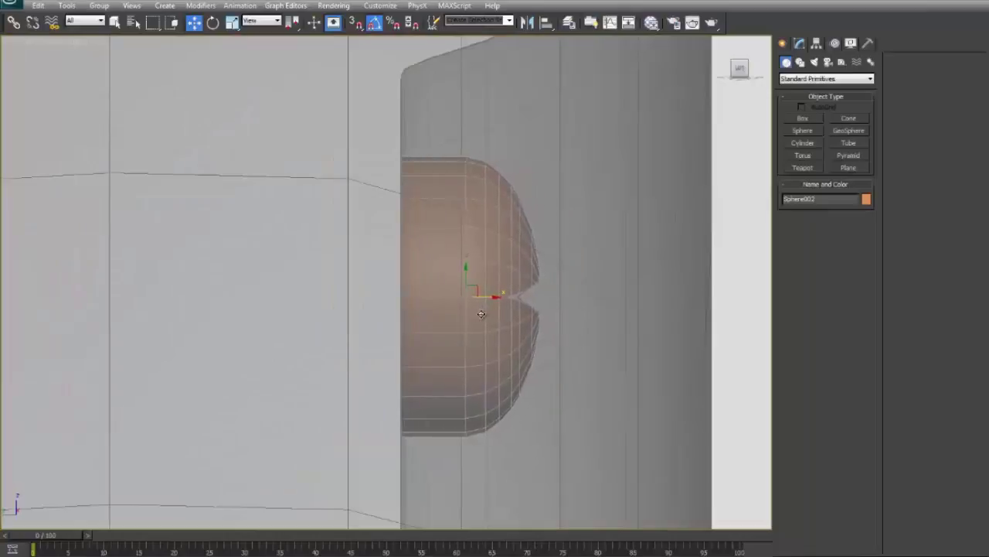
scroll(498, 313, "down", 5)
scroll(498, 312, "down", 5)
In the perspective view, select the two crossed reference planes and hide them through their object properties
key("alt+w")
right_click(548, 277)
key("alt+w")
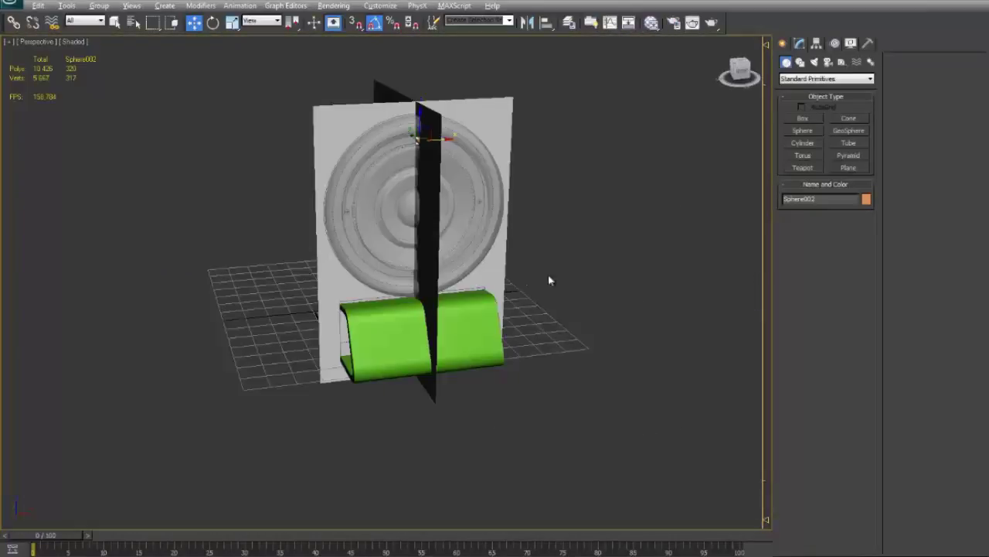
left_click(638, 257)
left_click(493, 108)
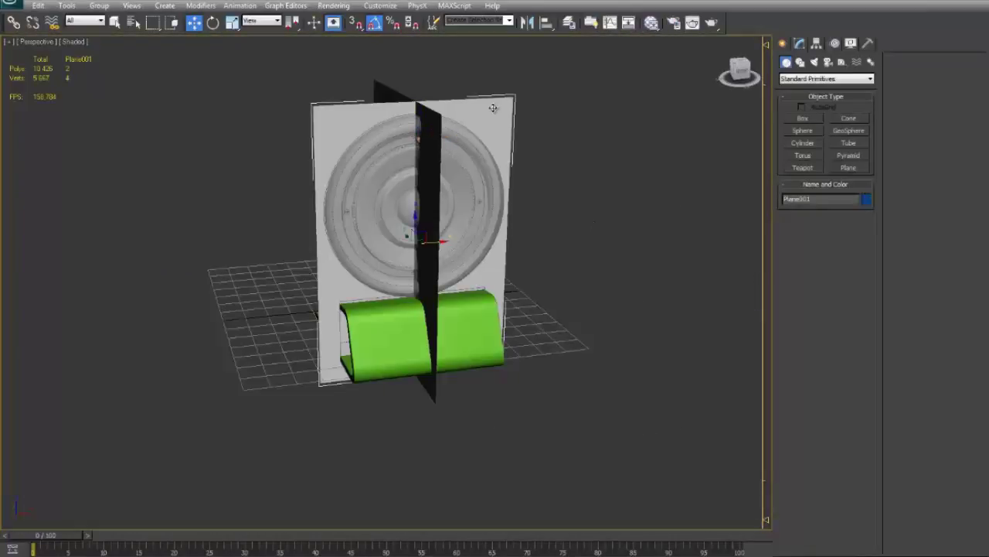
left_click(390, 93, "ctrl")
right_click(388, 92)
left_click(443, 168)
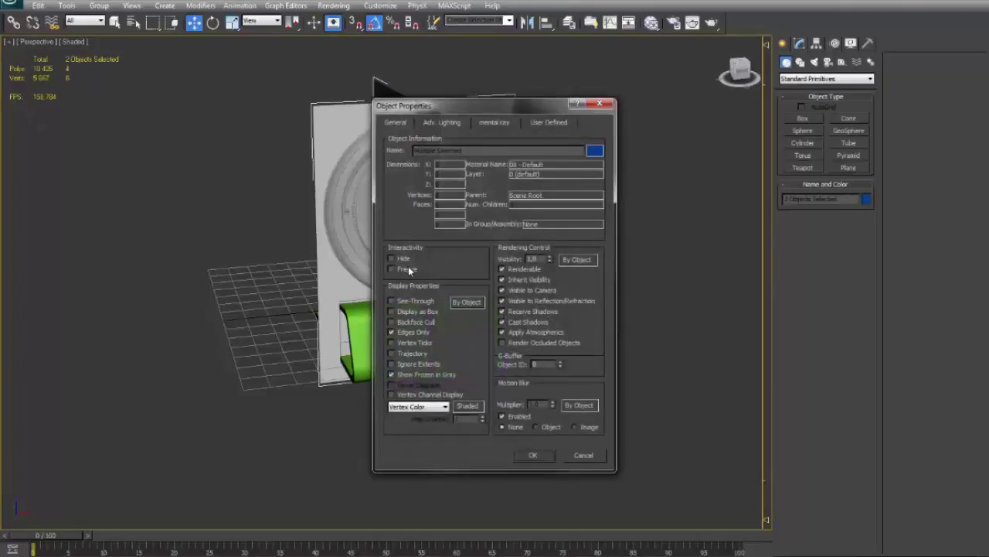
left_click(532, 454)
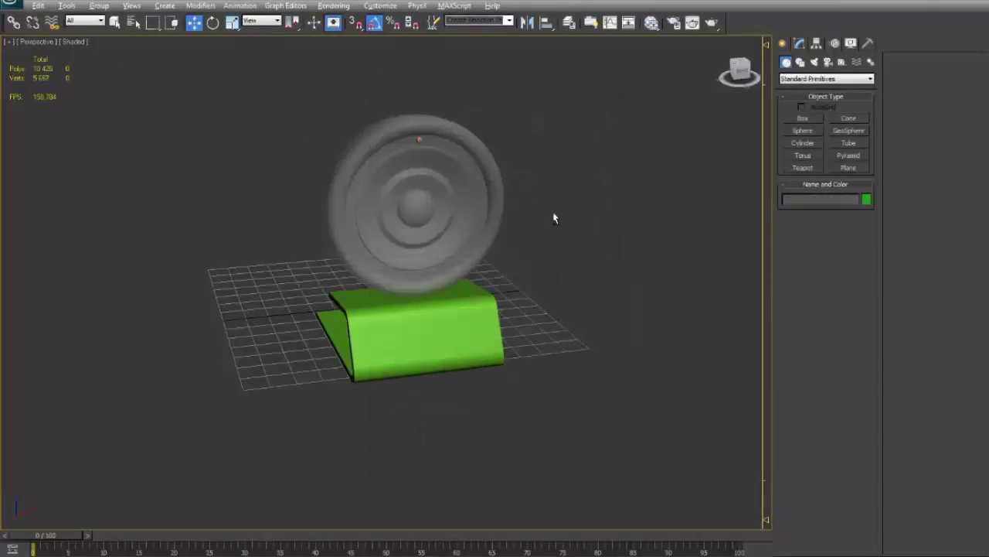
Turn off the see-through display of the speaker body and deselect it
scroll(556, 213, "up", 3)
left_click(437, 232)
key("alt+x")
left_click(595, 200)
middle_click_drag(425, 158, 453, 157, "alt")
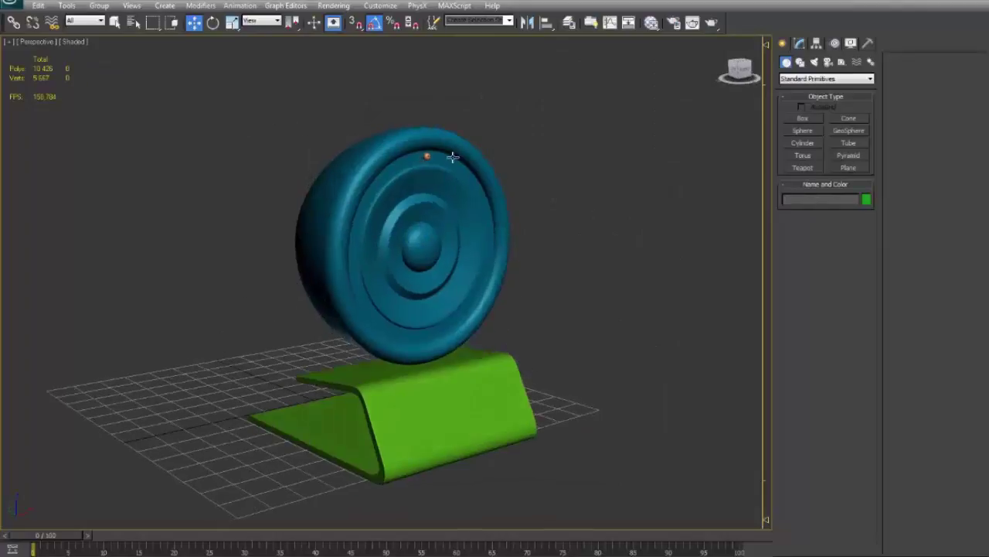
left_click(429, 156)
middle_click_drag(562, 169, 374, 115, "alt")
left_click_drag(416, 120, 541, 278, "shift")
left_click(542, 342)
left_click(629, 181)
Select the screw head on the front ring and, affecting its pivot only, align the pivot to the speaker body's pivot point
scroll(572, 171, "up", 2)
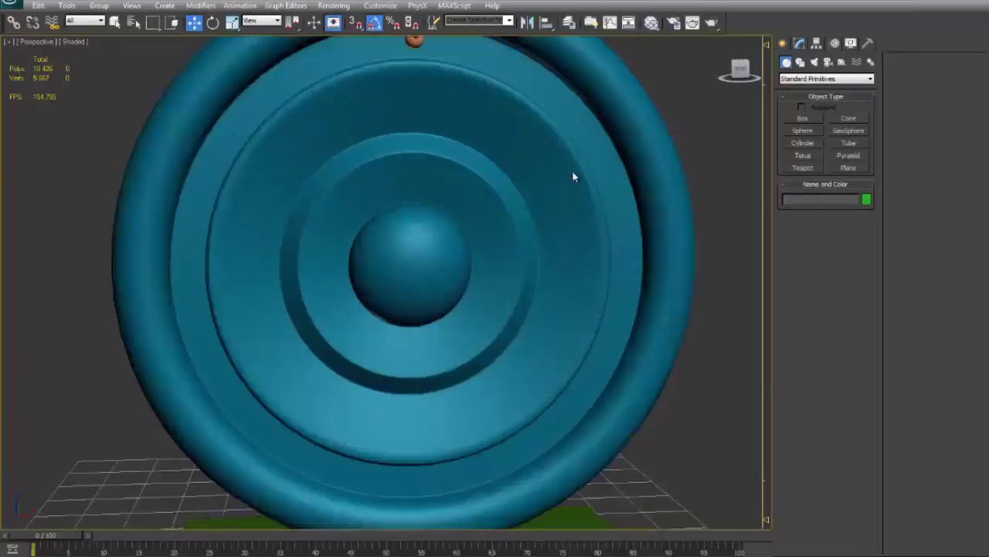
scroll(573, 172, "down", 2)
mouse_move(575, 174)
middle_mouse_down("alt")
mouse_move(590, 206)
mouse_move(631, 200)
middle_mouse_up("alt")
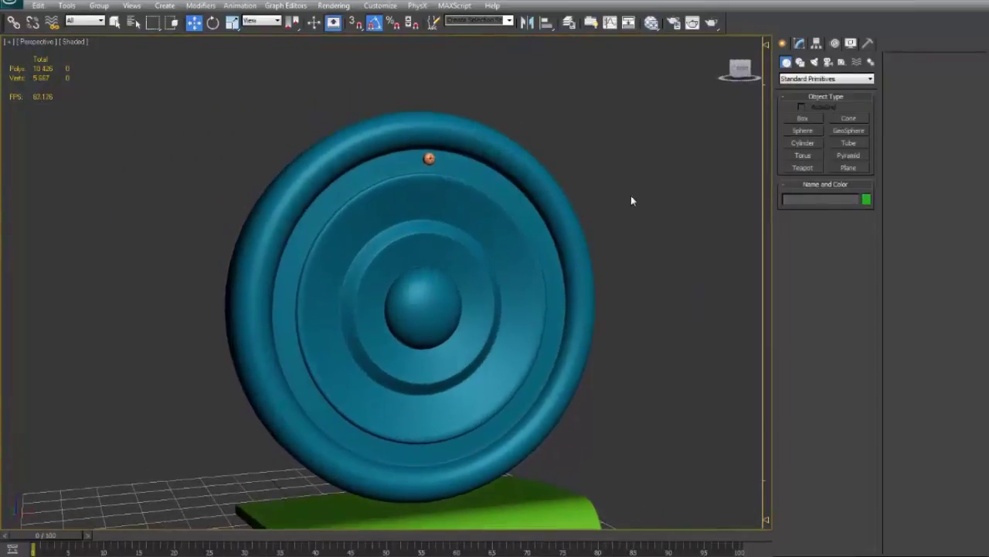
left_click(430, 159)
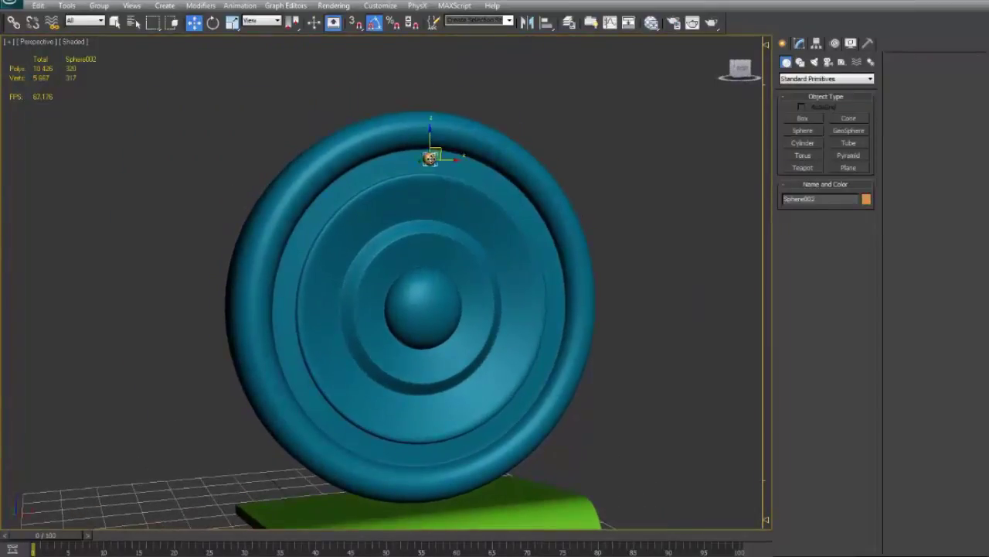
left_click(12, 5)
left_click(48, 101)
left_click(800, 44)
left_click(816, 43)
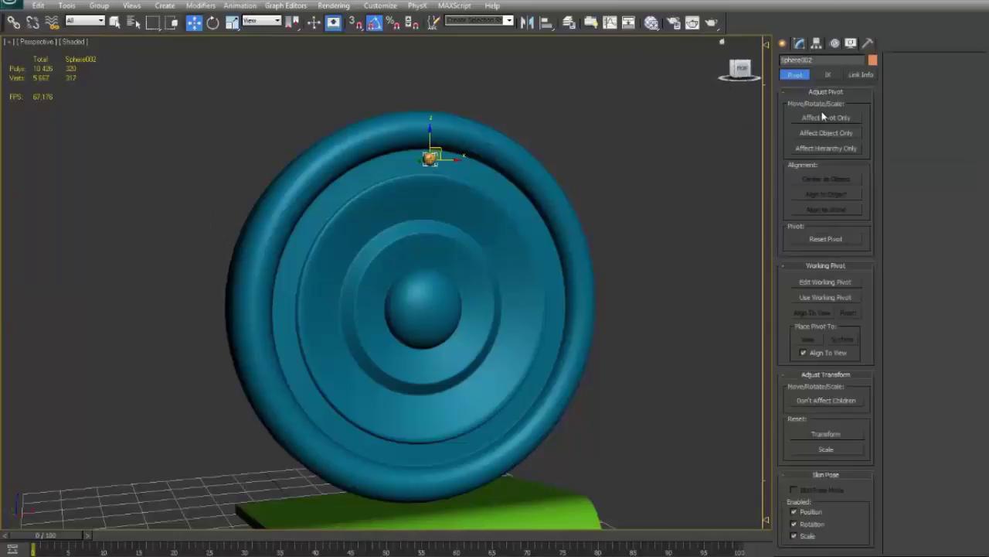
left_click(827, 118)
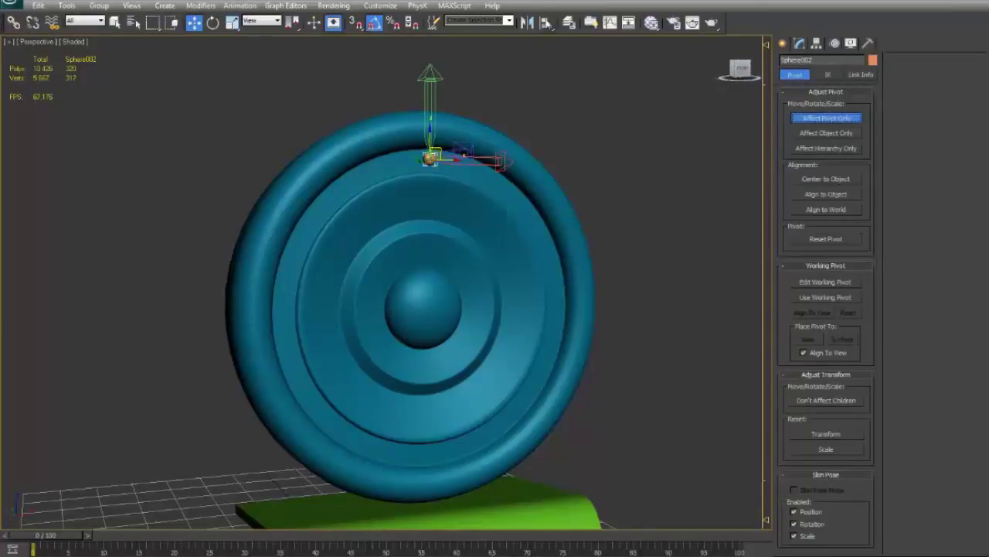
key("alt+a")
left_click(425, 315)
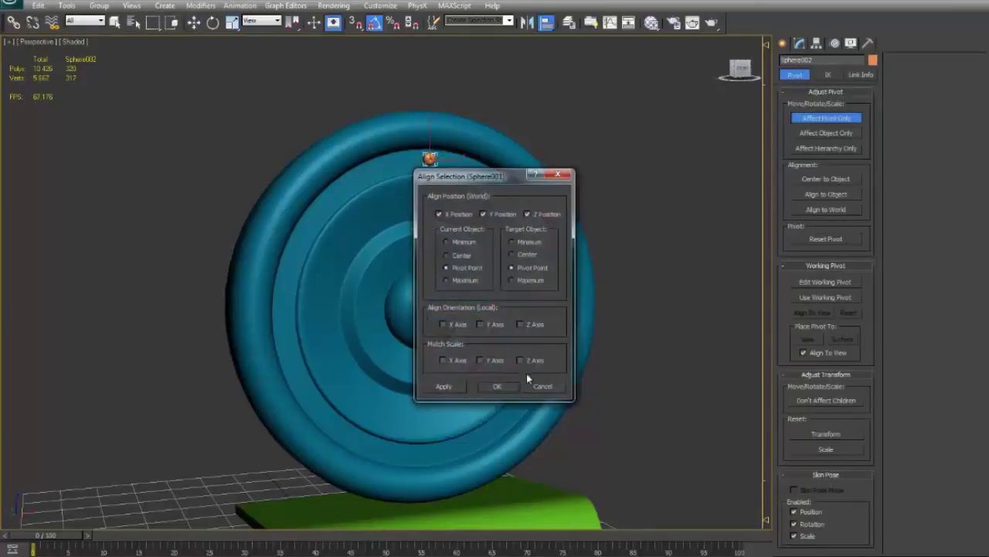
left_click(499, 386)
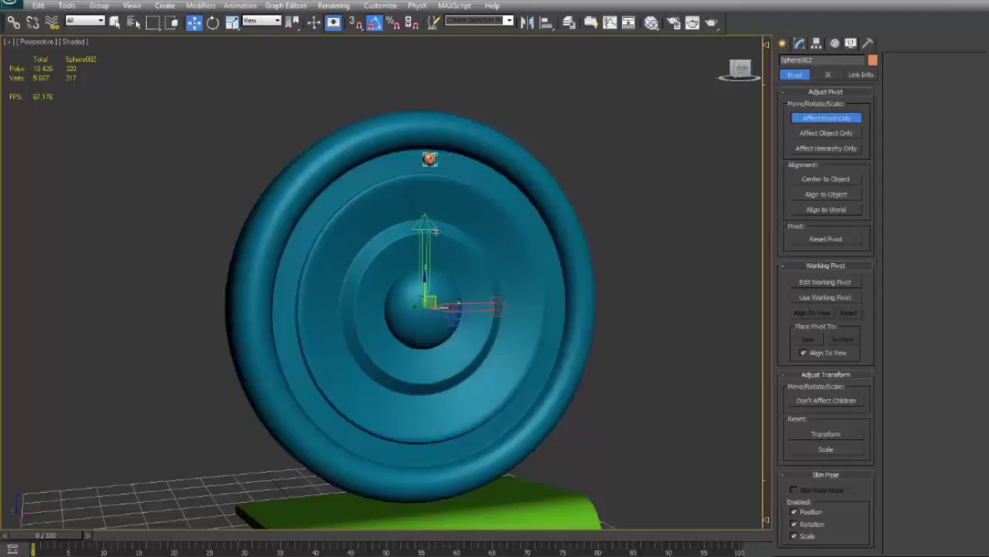
left_click(827, 120)
Rotate-clone the screw head around the speaker centre as three instances spaced a quarter turn apart on the ring
middle_click_drag(651, 159, 641, 167, "alt")
key("e")
mouse_move(442, 289)
left_mouse_down("shift")
mouse_move(529, 290)
mouse_move(522, 284)
left_mouse_up("shift")
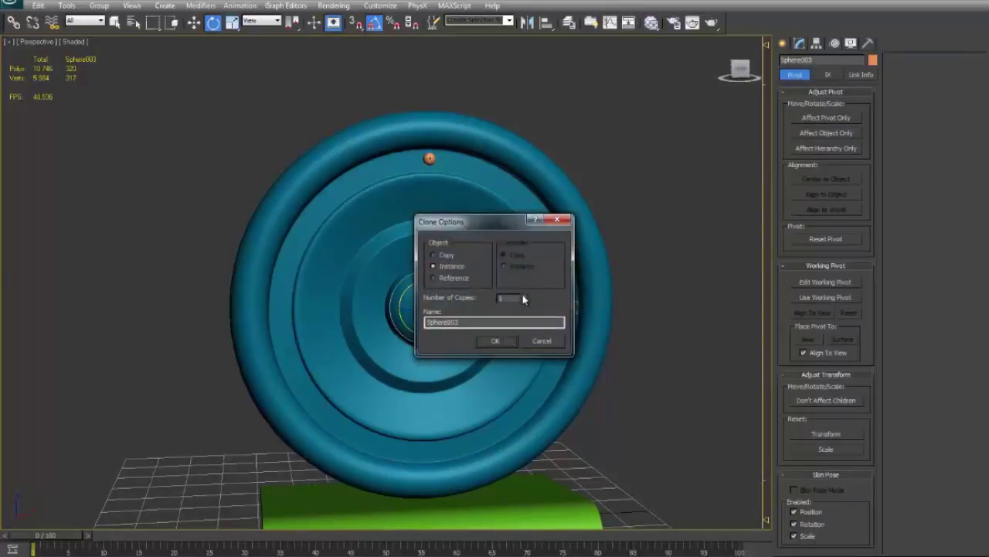
left_click(524, 296)
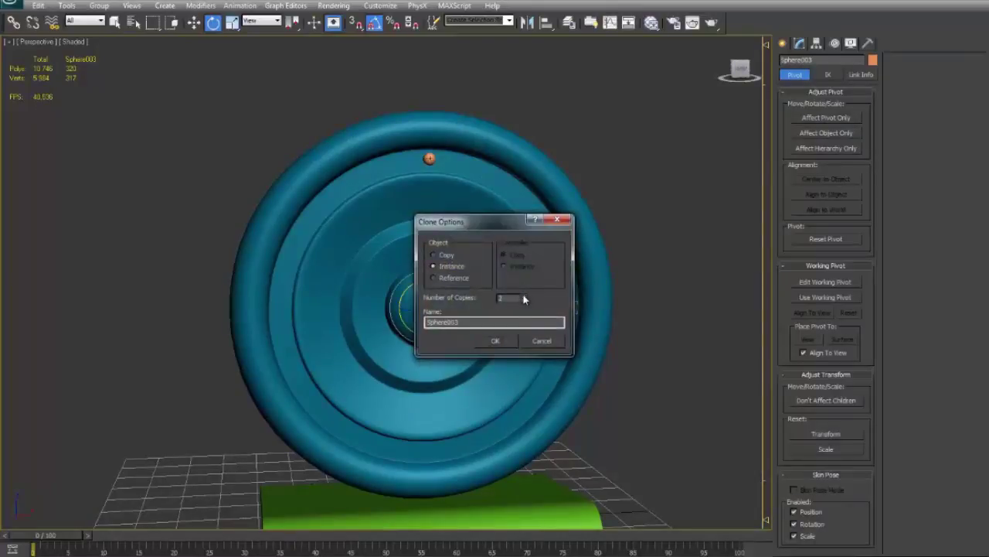
left_click(504, 338)
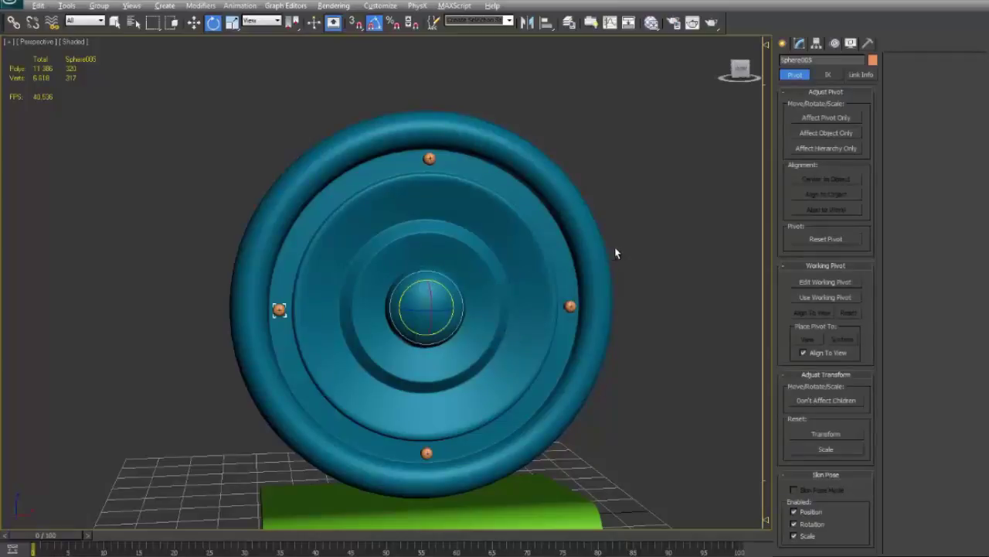
Deselect the screws and compare the speaker's four screws and its pose on the stand with the reference picture
middle_click_drag(616, 252, 627, 219, "alt")
left_click(643, 239)
scroll(643, 234, "up", 2)
scroll(643, 247, "down", 2)
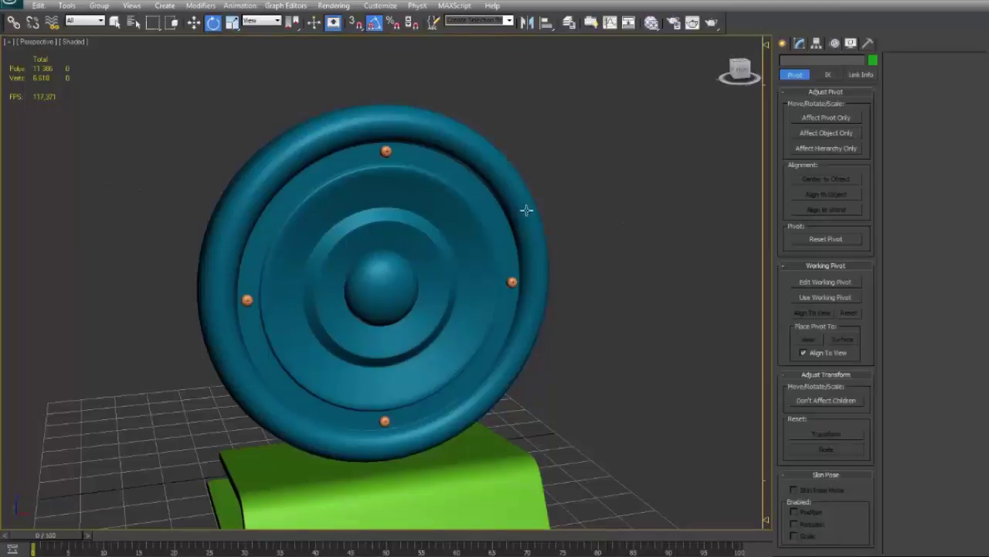
middle_click_drag(526, 209, 501, 529, "alt")
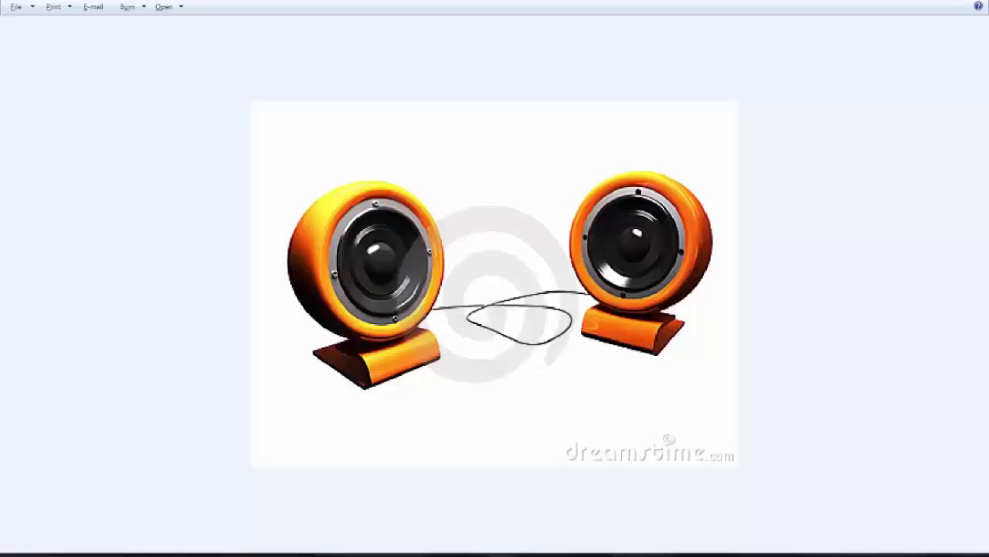
scroll(398, 345, "up", 2)
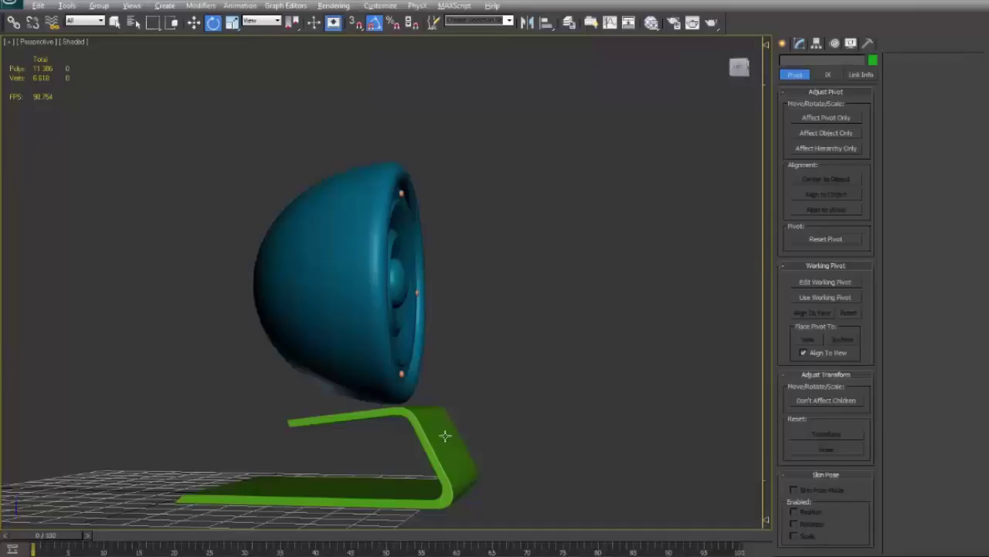
In the left view, select the speaker body with its screws and tilt them backward above the stand
key("alt+w")
key("alt+w")
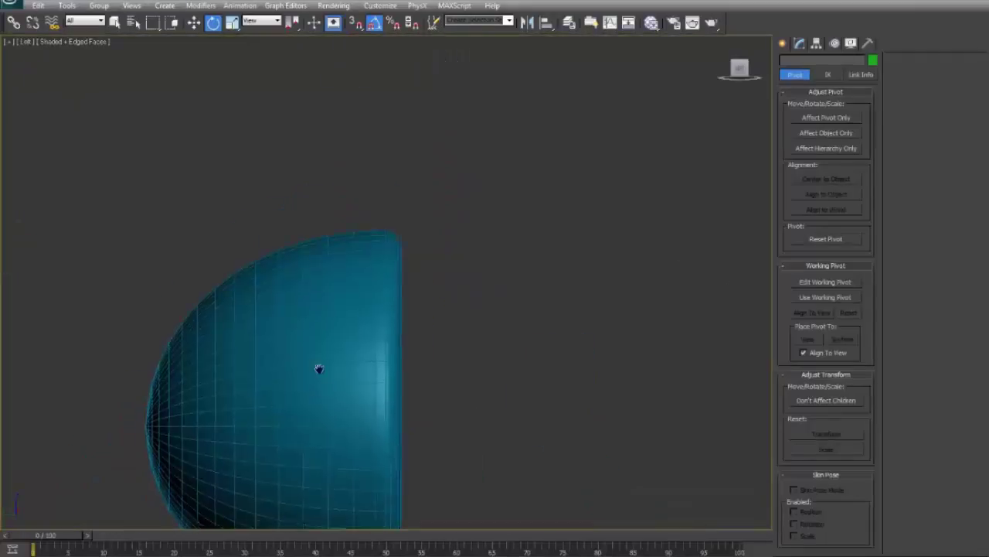
key("z")
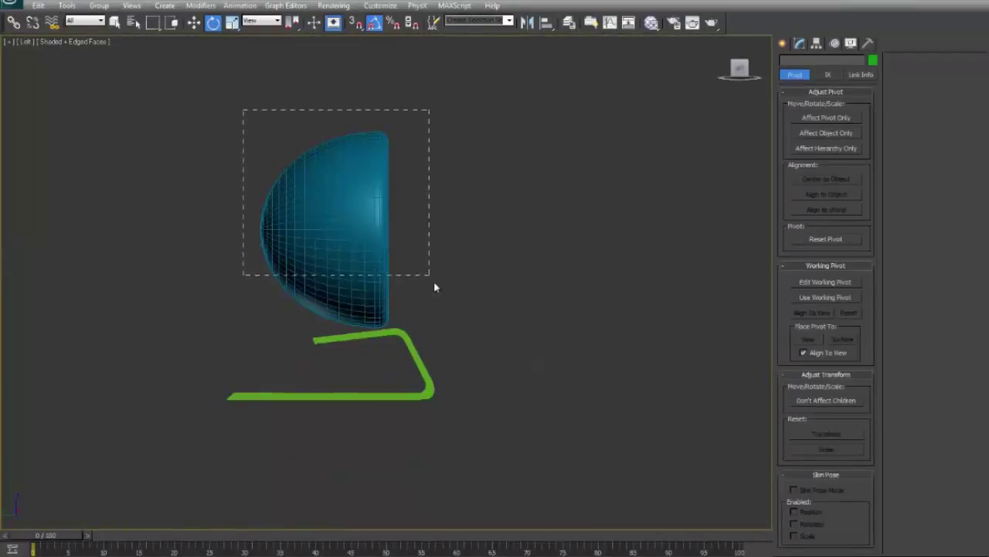
left_click_drag(456, 325, 456, 326)
left_click_drag(395, 218, 376, 228)
key("w")
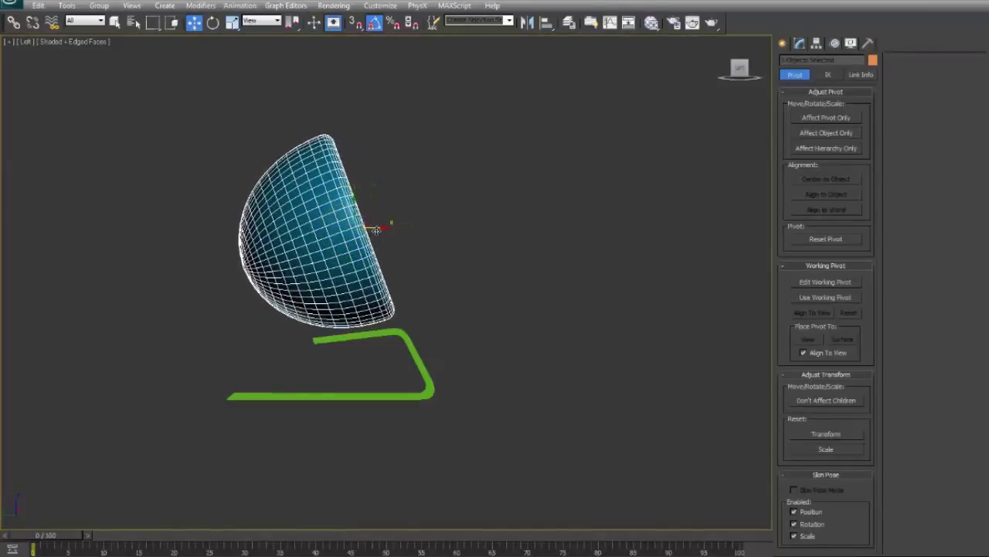
Check the reference picture, slightly reduce the speaker's backward tilt, and lower it onto the sloped top of the stand
key("alt+Tab")
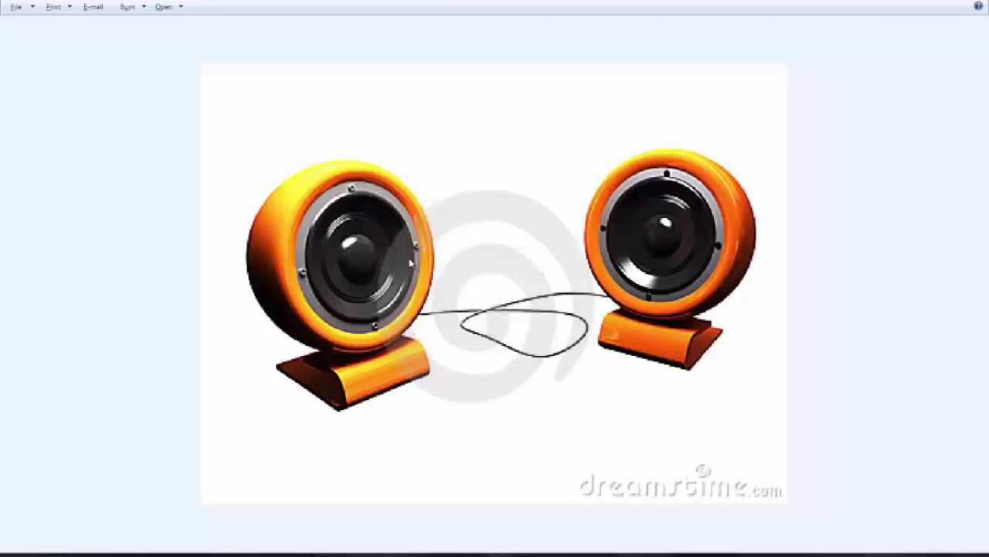
key("alt+Tab")
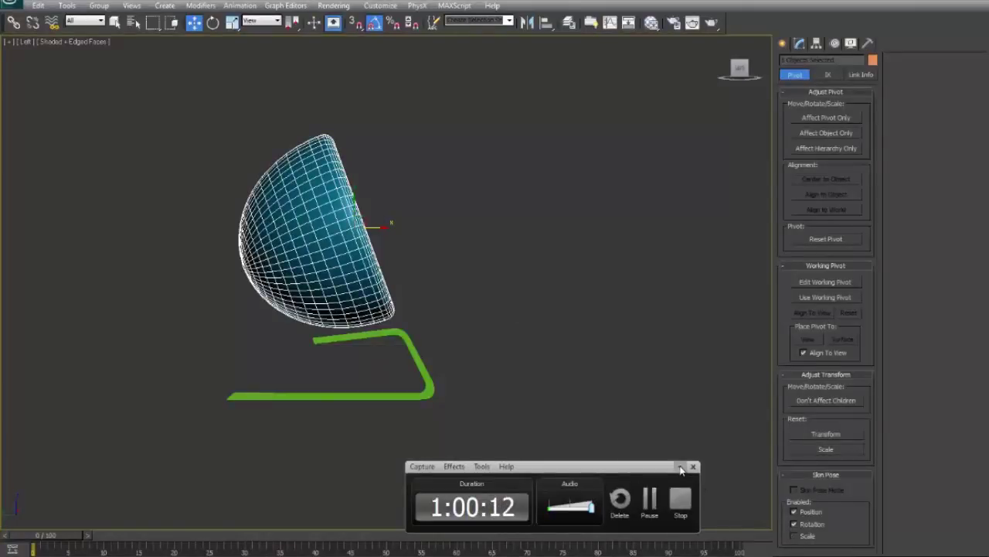
left_click(679, 466)
middle_click_drag(425, 294, 466, 322)
scroll(466, 322, "up", 2)
key("e")
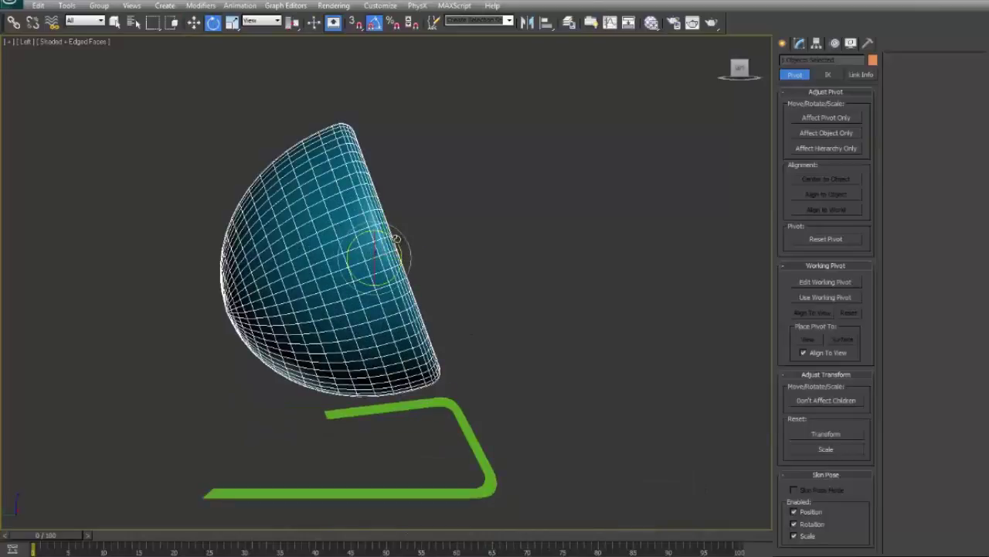
left_click_drag(400, 239, 415, 257)
key("w")
middle_click_drag(415, 256, 386, 211)
scroll(371, 154, "up", 4)
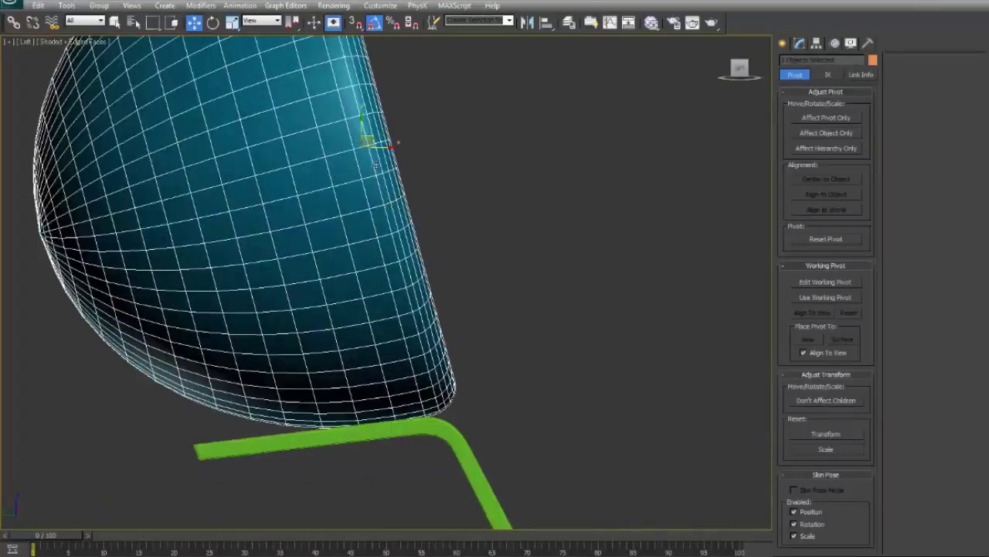
Rotate the speaker slightly more upright on the stand, then deselect it and check the pose in the perspective view
key("e")
left_click_drag(371, 139, 375, 147)
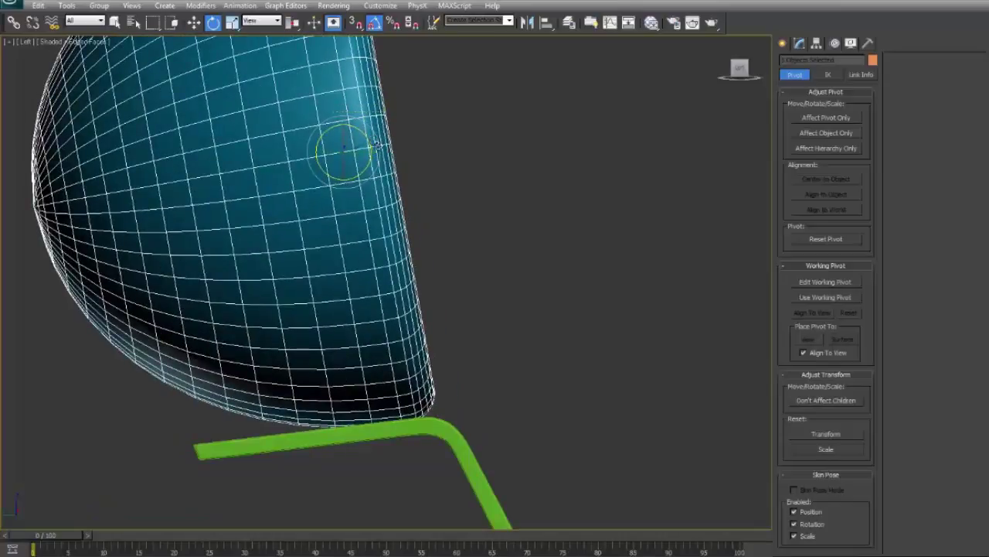
key("alt+w")
key("alt+w")
middle_click_drag(550, 292, 490, 289, "alt")
left_click(561, 216)
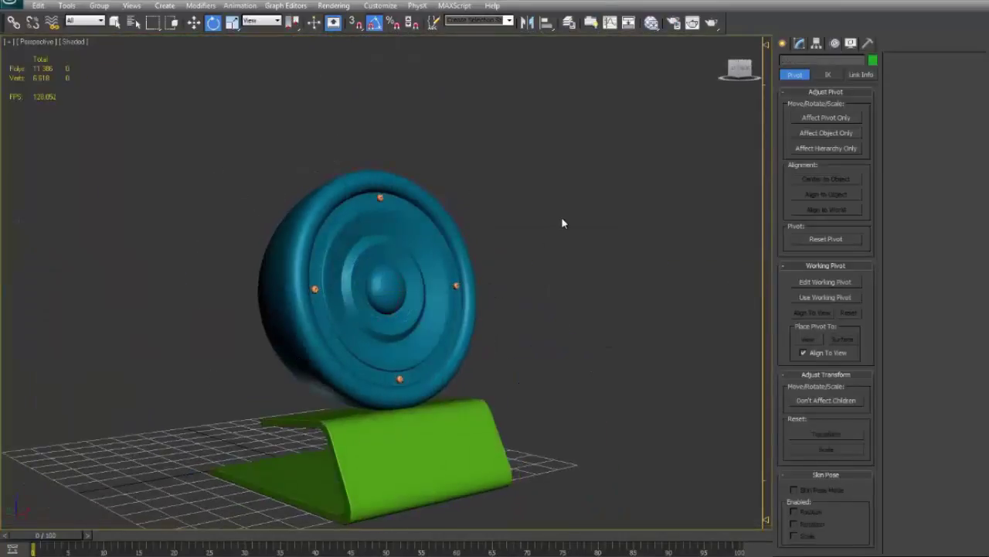
middle_click_drag(541, 236, 580, 227, "alt")
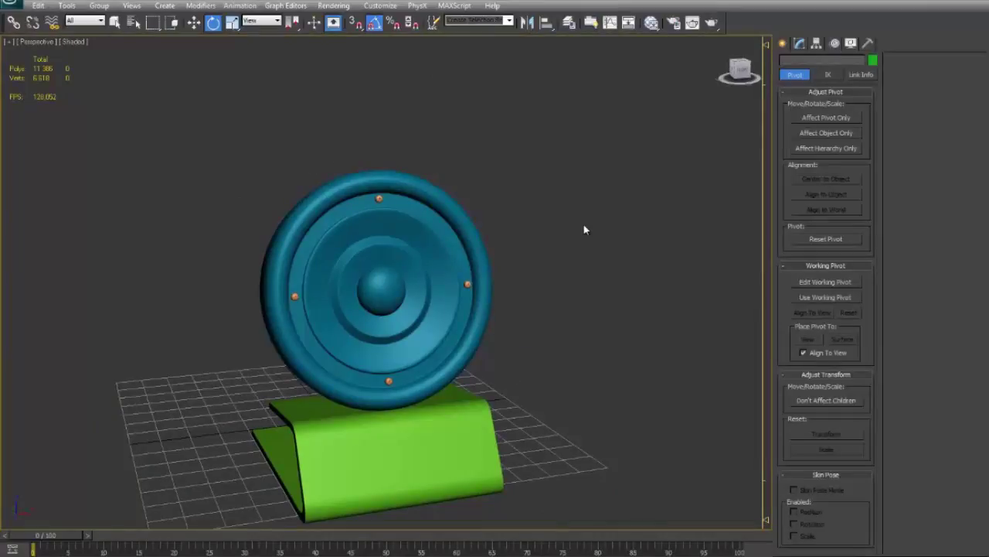
Select all parts of the speaker and stand and set their object color to grey
left_click_drag(547, 96, 223, 535)
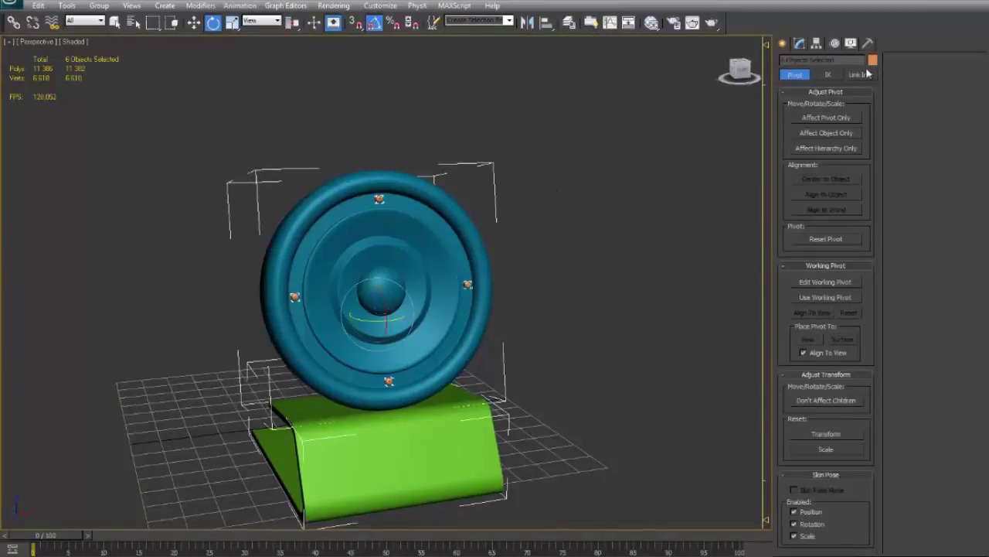
left_click(873, 60)
left_click(541, 317)
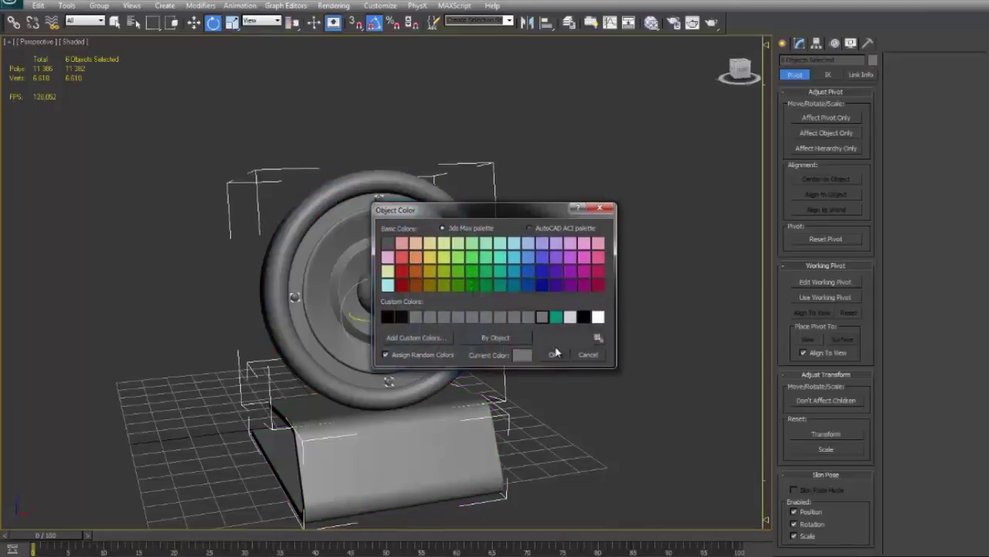
left_click(553, 355)
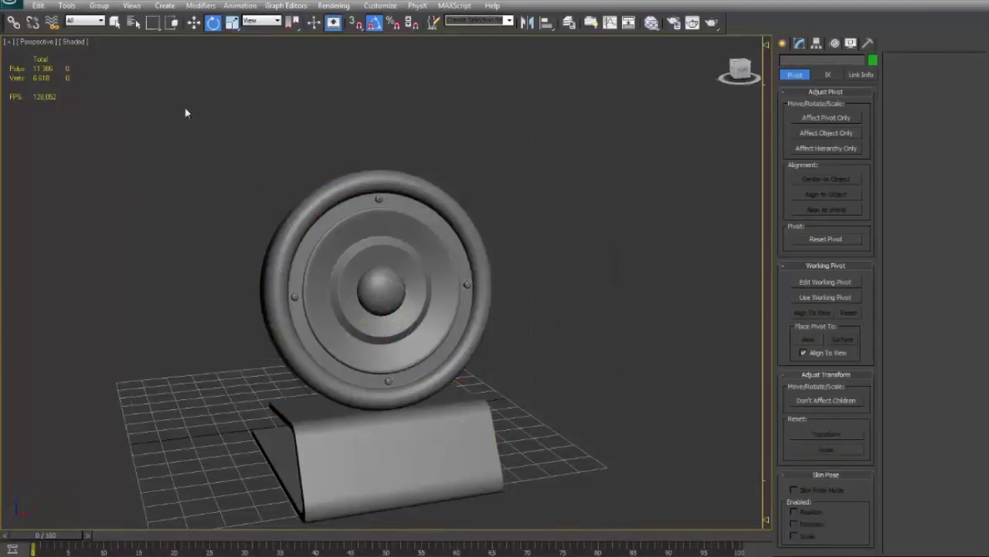
Select the speaker body, screws and stand and combine them into one group with the default name
left_click_drag(185, 111, 623, 539)
left_click(101, 6)
left_click(109, 18)
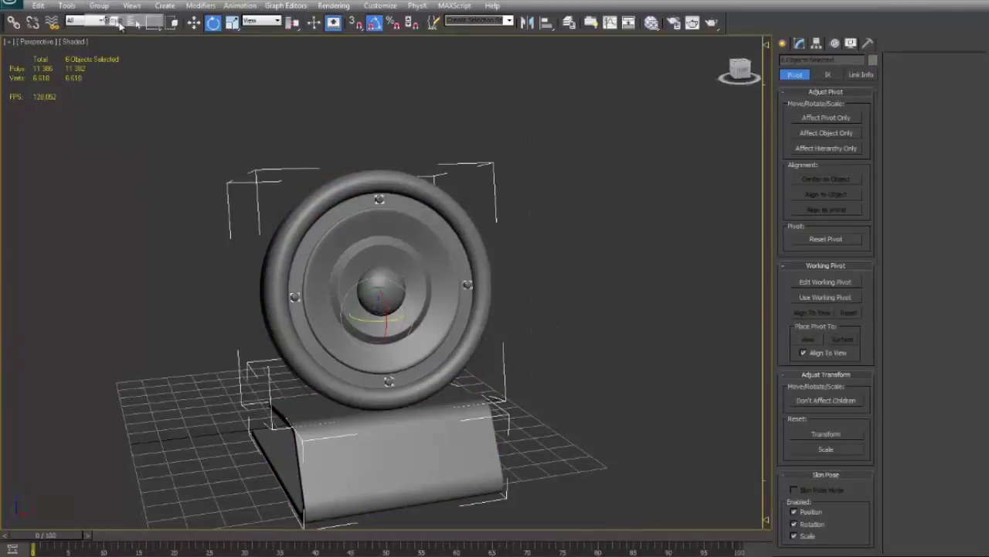
key("Return")
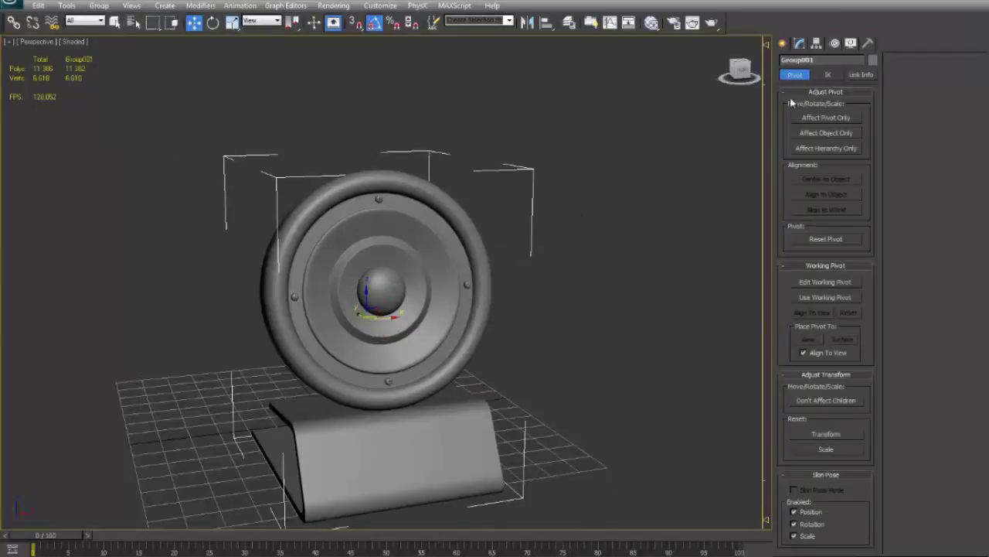
left_click(801, 44)
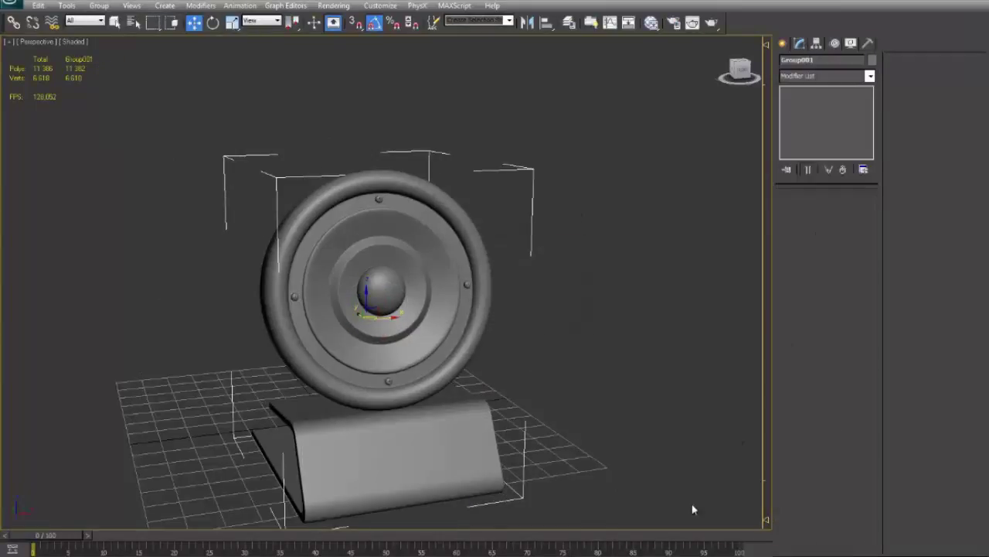
left_click(816, 43)
left_click(548, 21)
left_click(436, 234)
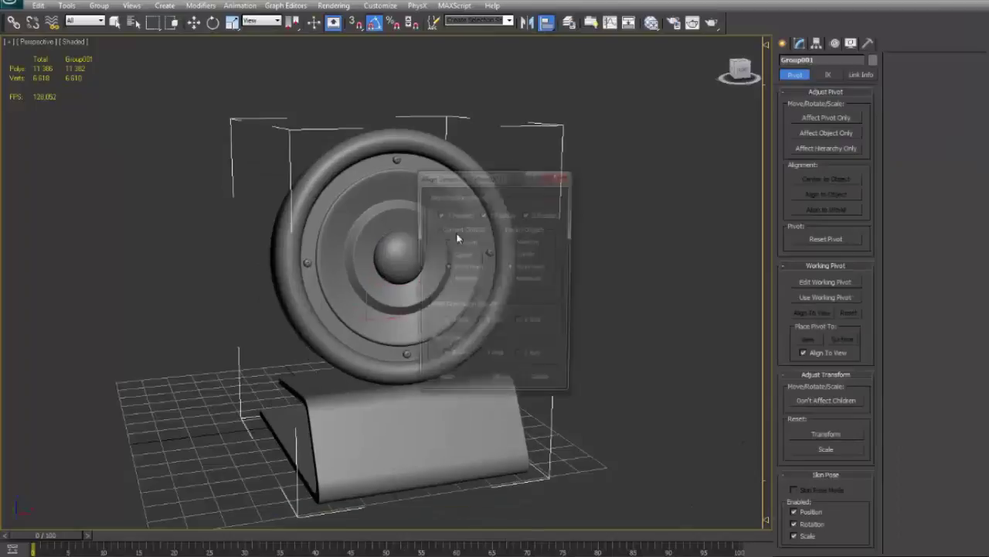
left_click(558, 174)
Try to align only the group's pivot to the centre of the speaker body
left_click(841, 119)
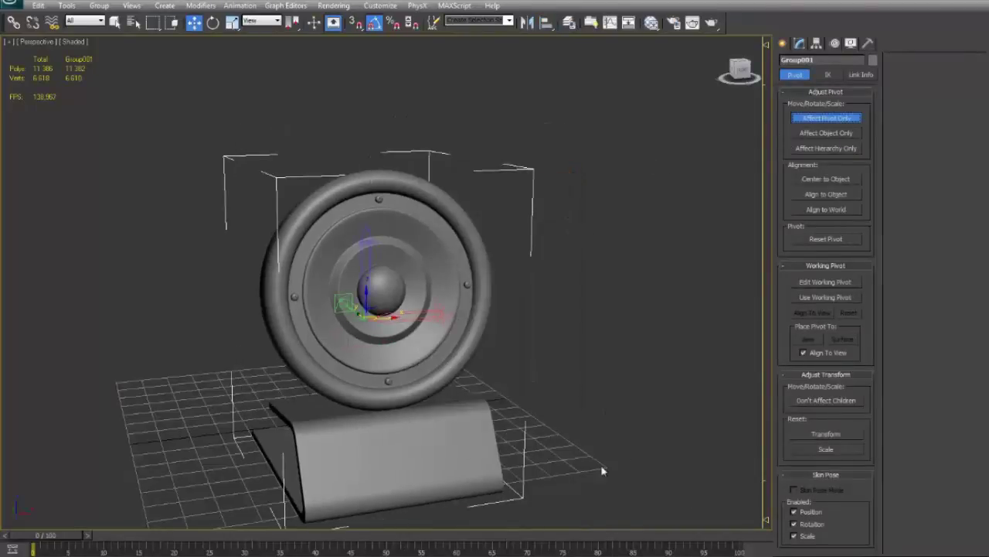
left_click(547, 21)
left_click(364, 278)
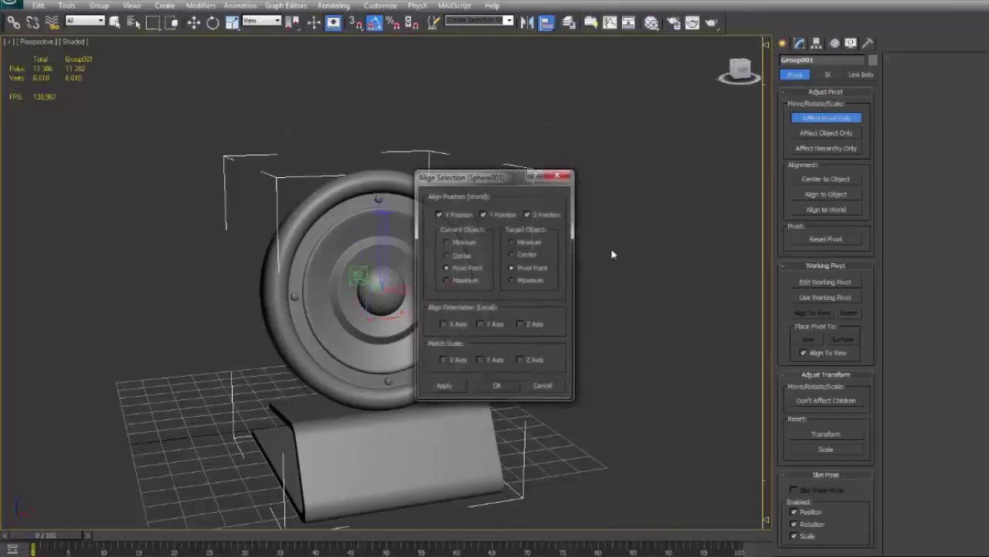
left_click(512, 254)
left_click(497, 386)
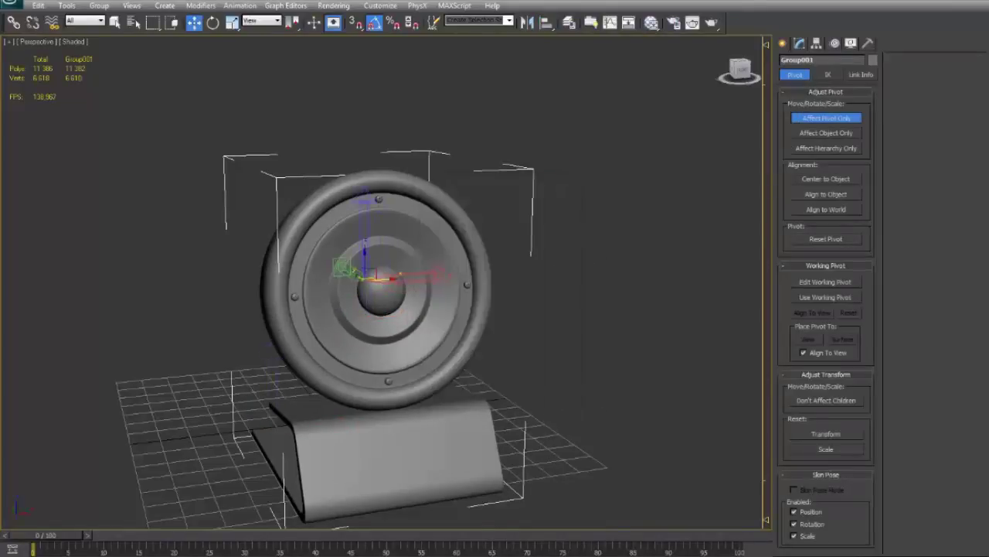
key("ctrl+z")
Place the group's pivot on the stand and leave pivot-only editing
left_click(817, 116)
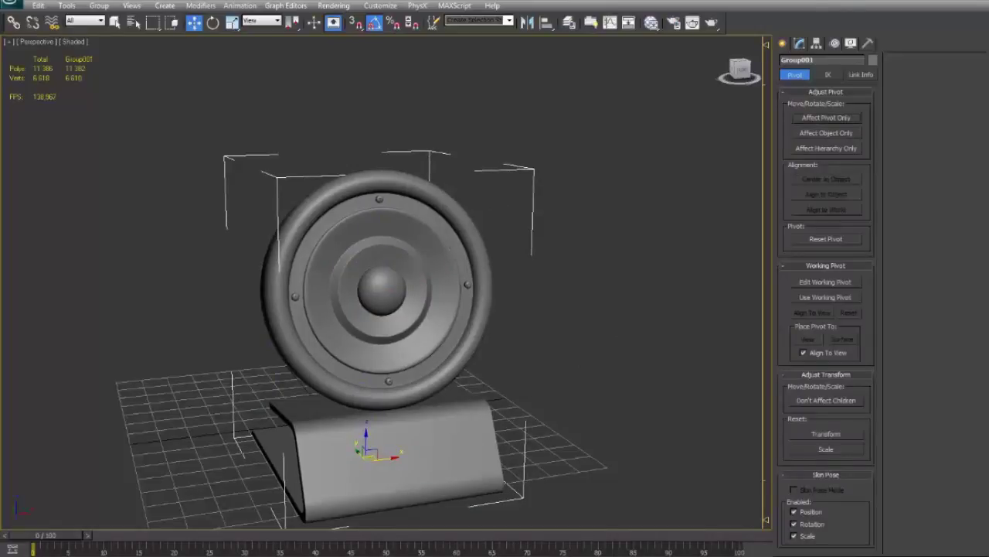
middle_click_drag(337, 265, 450, 246, "alt")
scroll(558, 239, "down", 3)
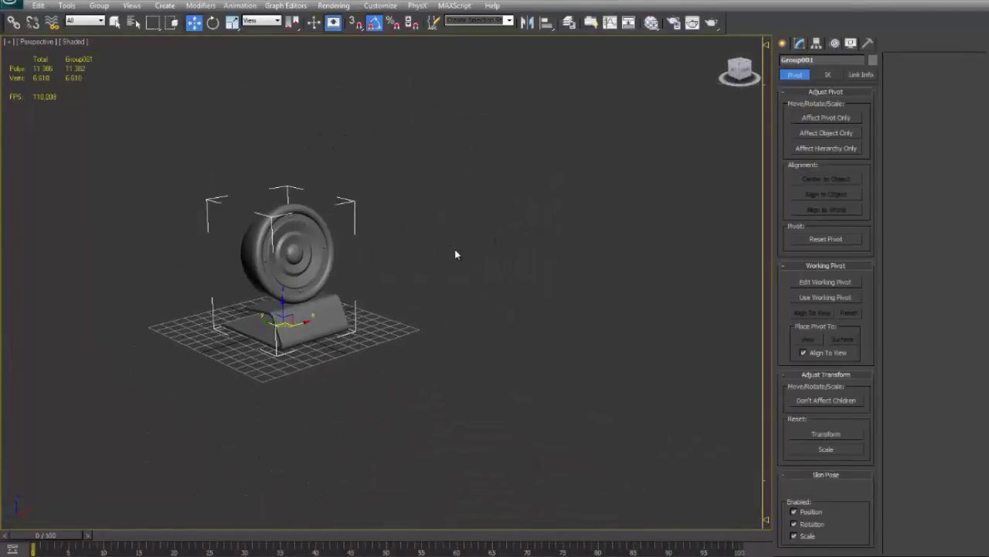
Check the reference picture, then clone the speaker group as a single instance placed well apart from the original
scroll(455, 255, "up", 2)
key("alt+Tab")
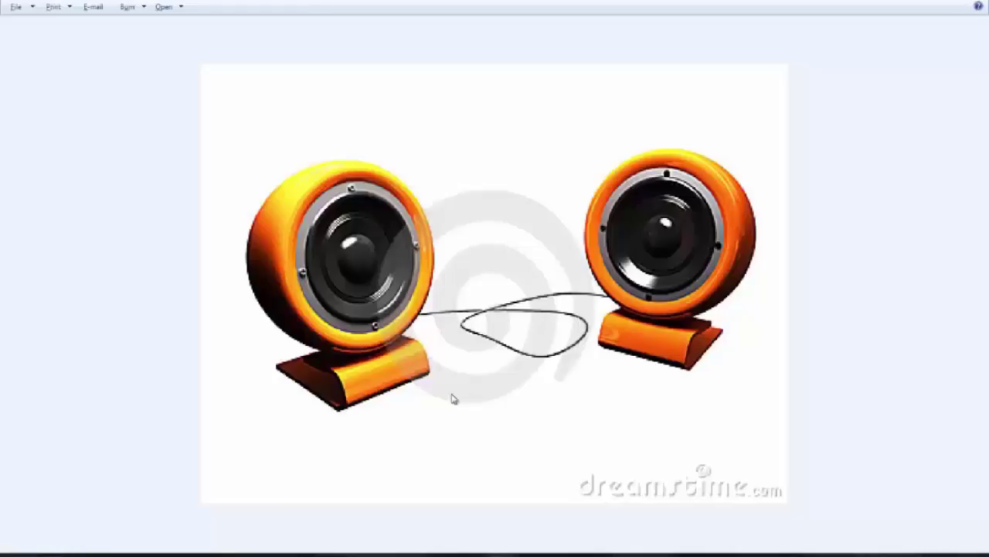
key("alt+F4")
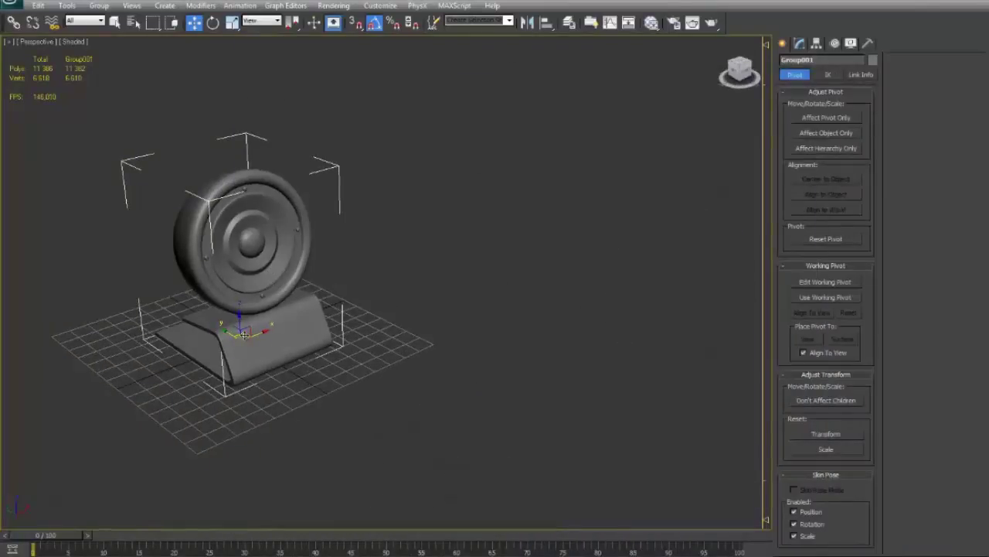
mouse_move(241, 334)
left_mouse_down("shift")
mouse_move(579, 285)
mouse_move(613, 295)
left_mouse_up("shift")
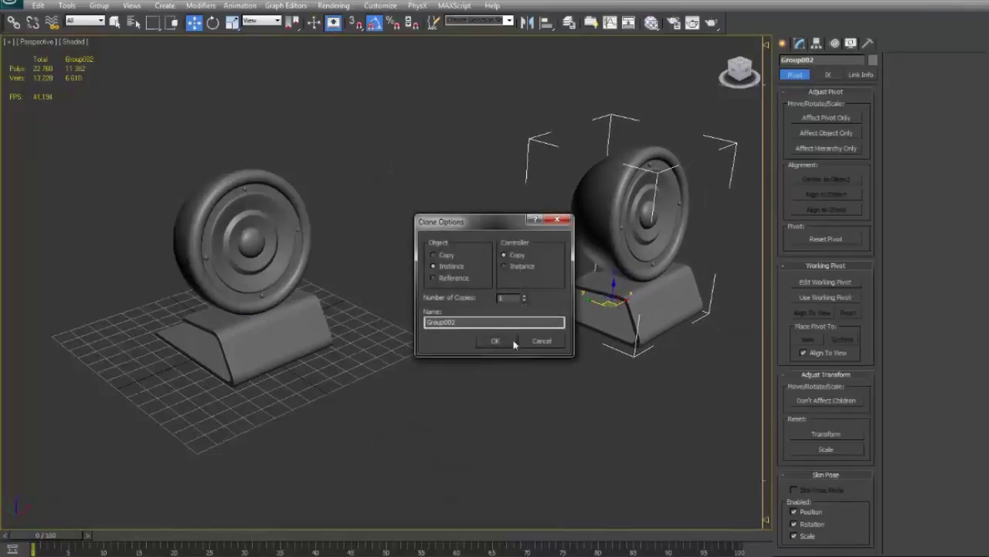
left_click(493, 340)
Rotate the cloned speaker about its vertical axis to angle inward as in the reference, and move it closer to the original
key("e")
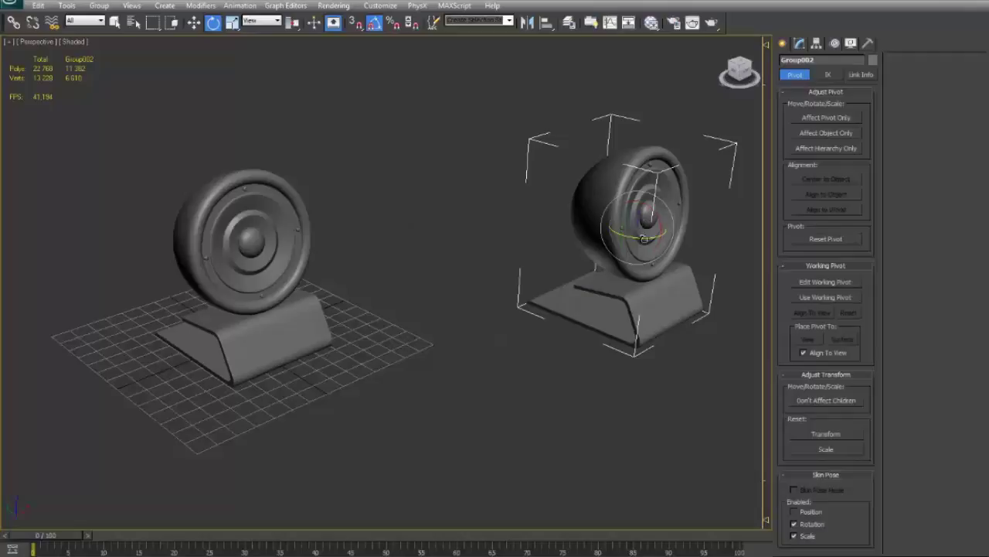
left_click_drag(644, 239, 649, 239)
key("w")
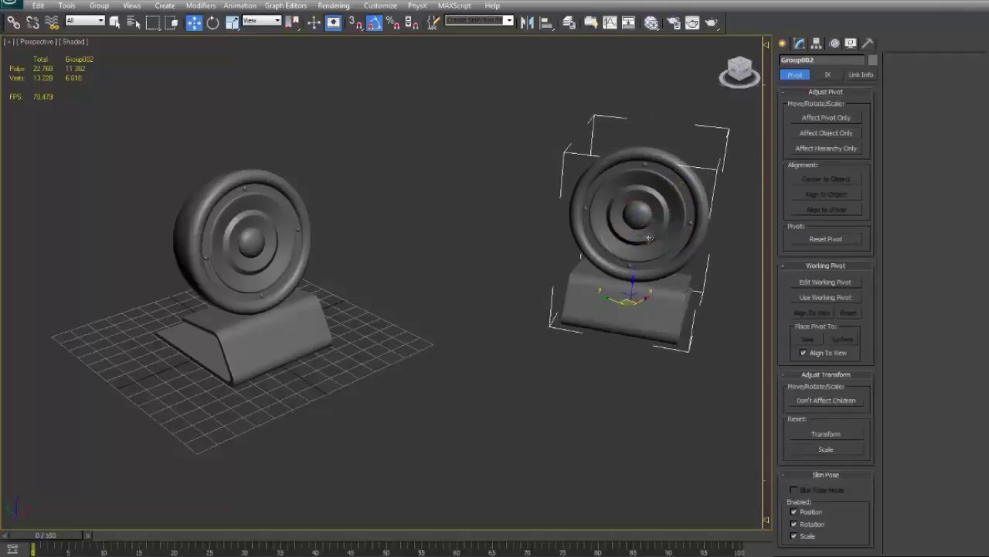
left_click_drag(614, 303, 574, 316)
middle_click_drag(574, 316, 529, 334)
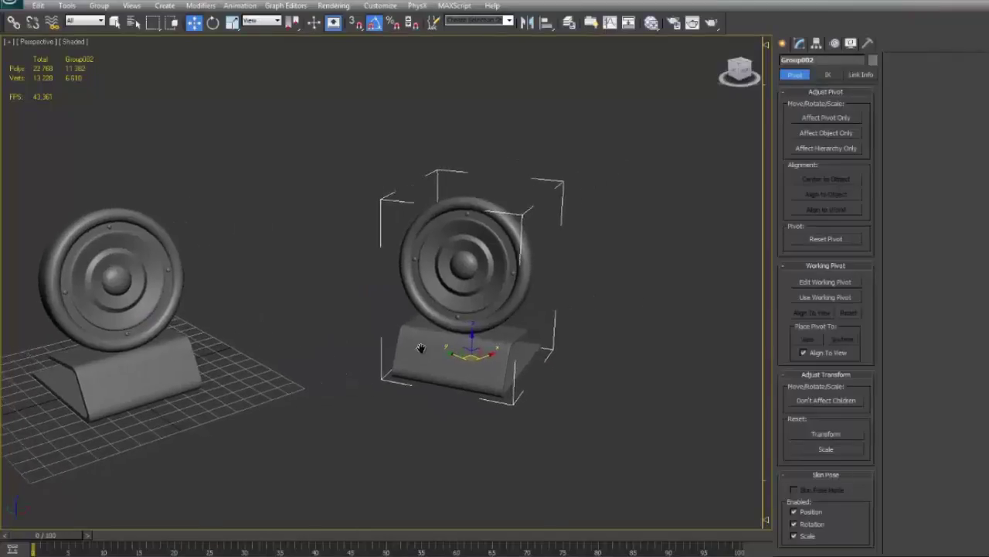
middle_click_drag(448, 335, 463, 338, "alt")
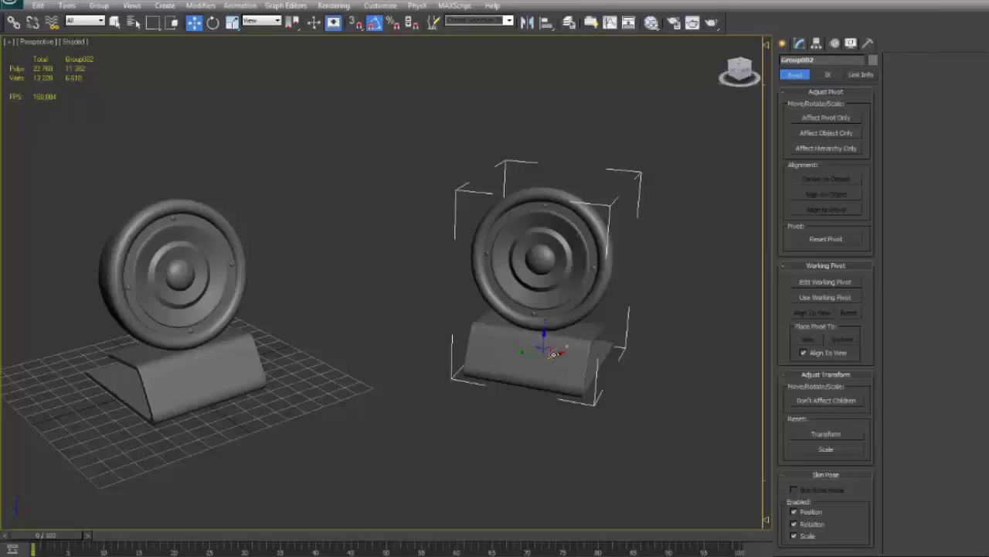
Fine-tune the cloned speaker's rotation against the reference picture and shift it slightly farther back
key("e")
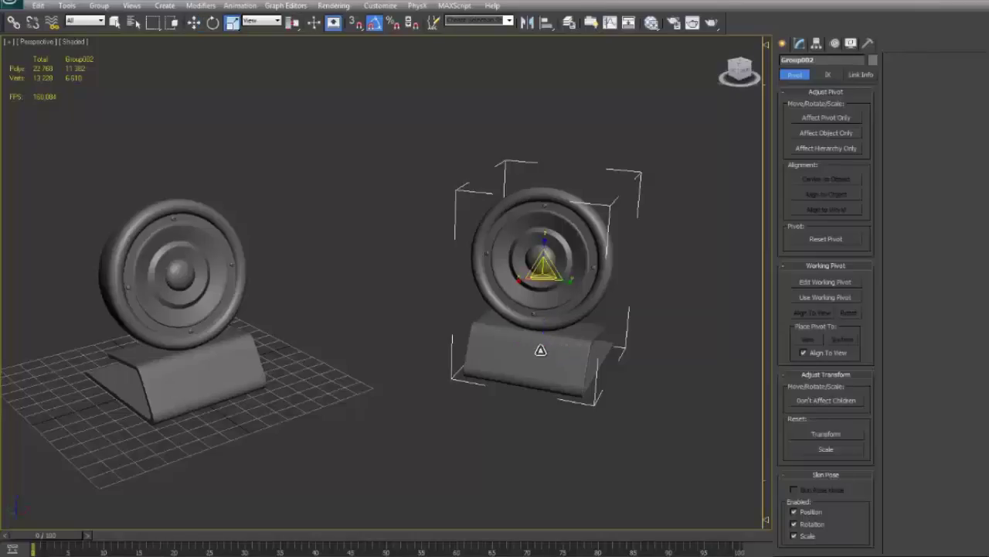
left_click_drag(541, 282, 545, 285)
key("alt+Tab")
key("alt+Tab")
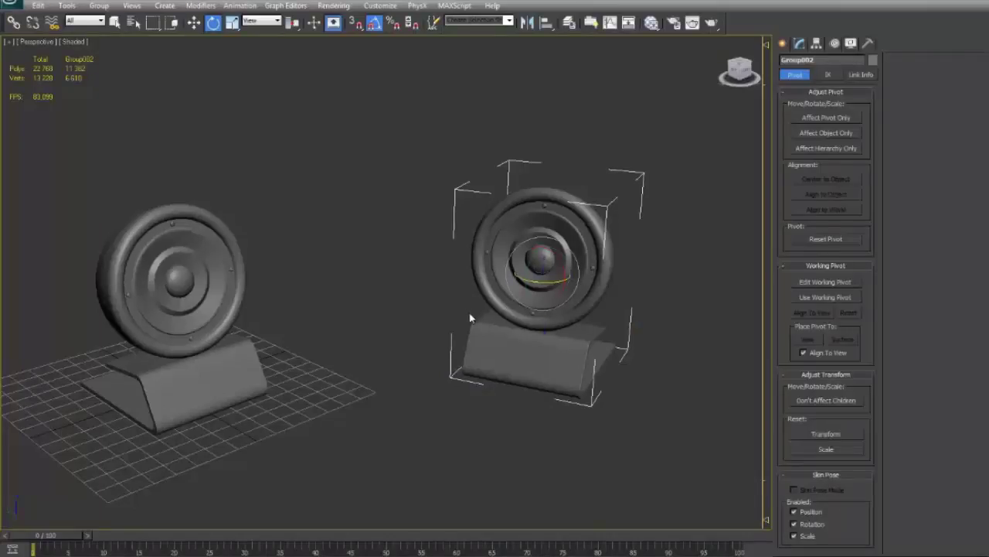
key("w")
left_click_drag(538, 358, 524, 344)
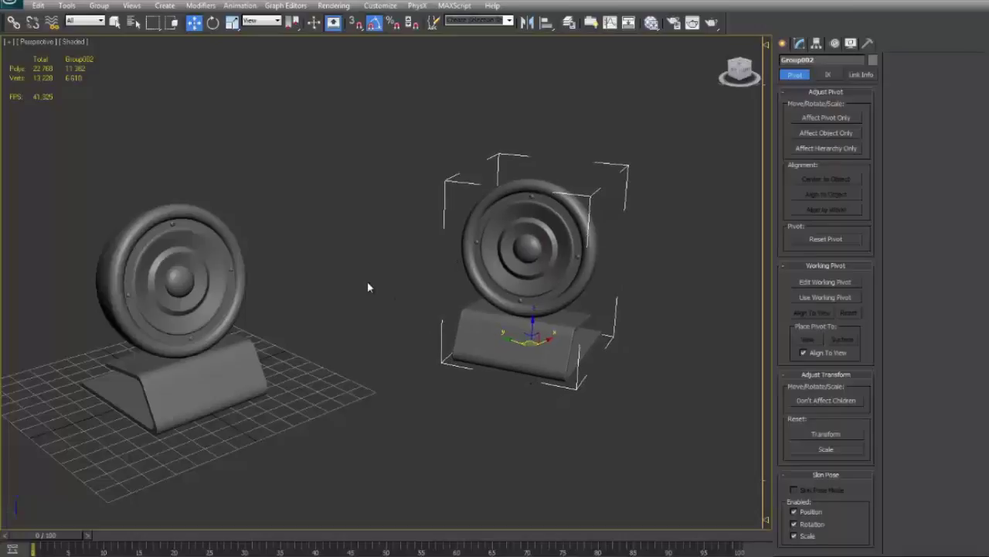
Deselect the clone, frame both speakers in the Top view and start the Line spline tool
left_click(368, 287)
middle_click_drag(387, 282, 379, 258, "alt")
scroll(379, 258, "down", 3)
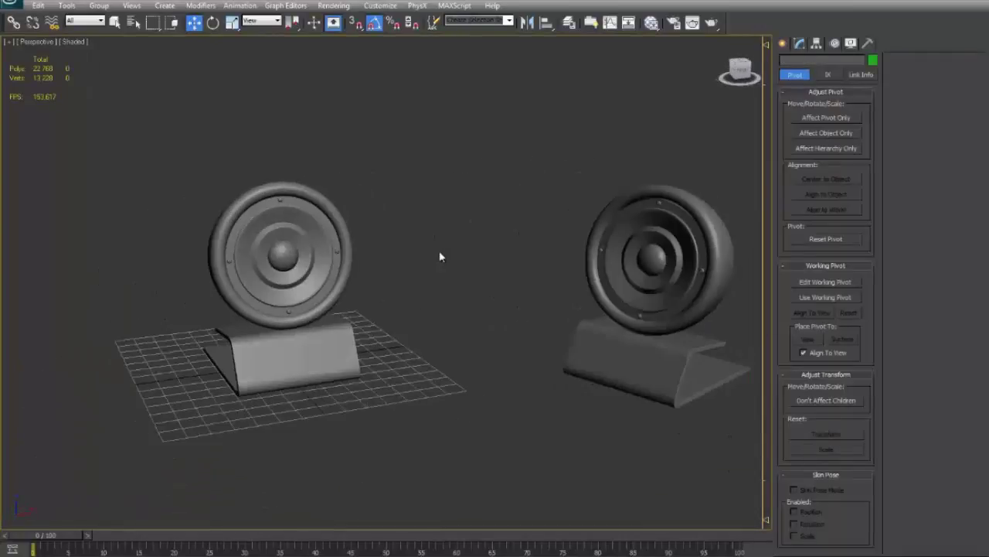
key("alt+w")
left_click(336, 180)
key("alt+w")
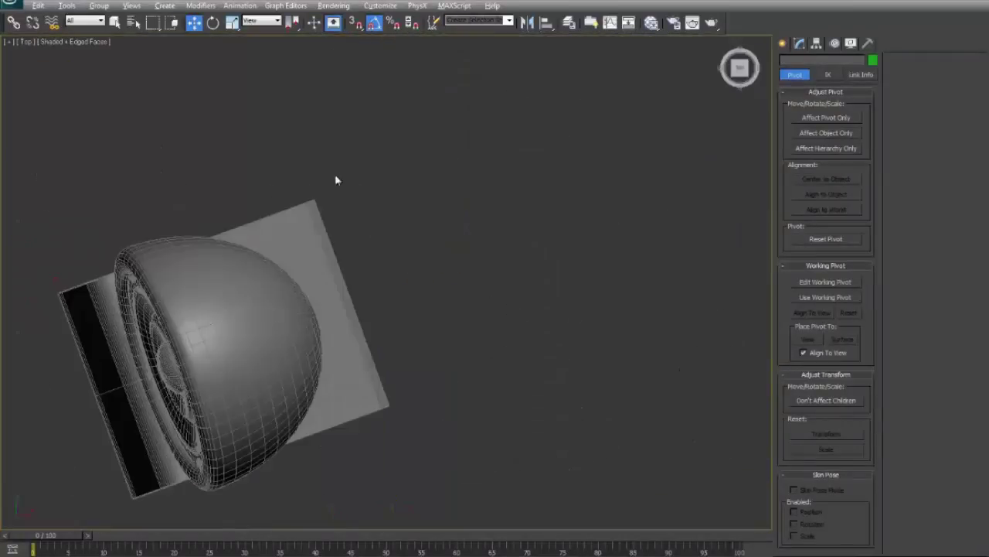
key("z")
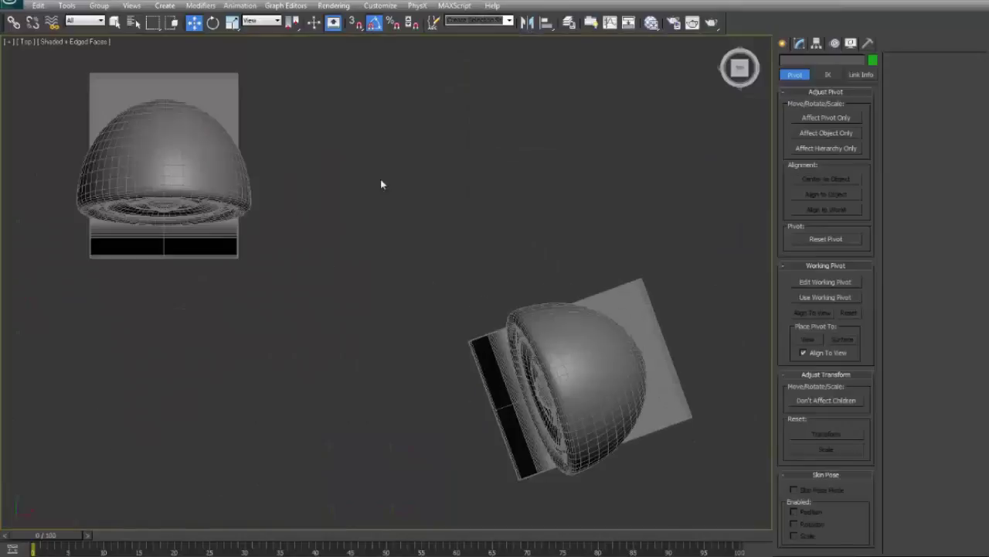
left_click(783, 43)
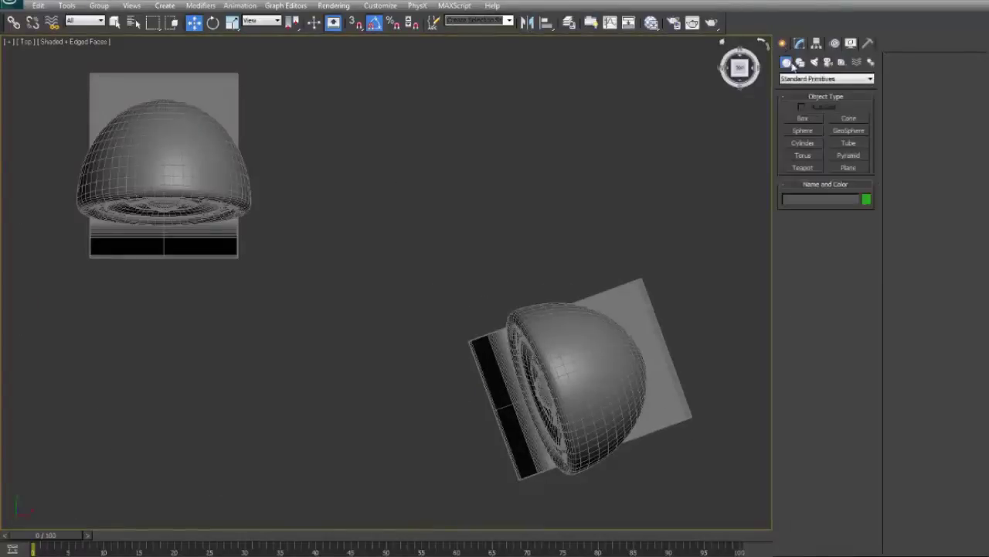
left_click(800, 62)
left_click(802, 127)
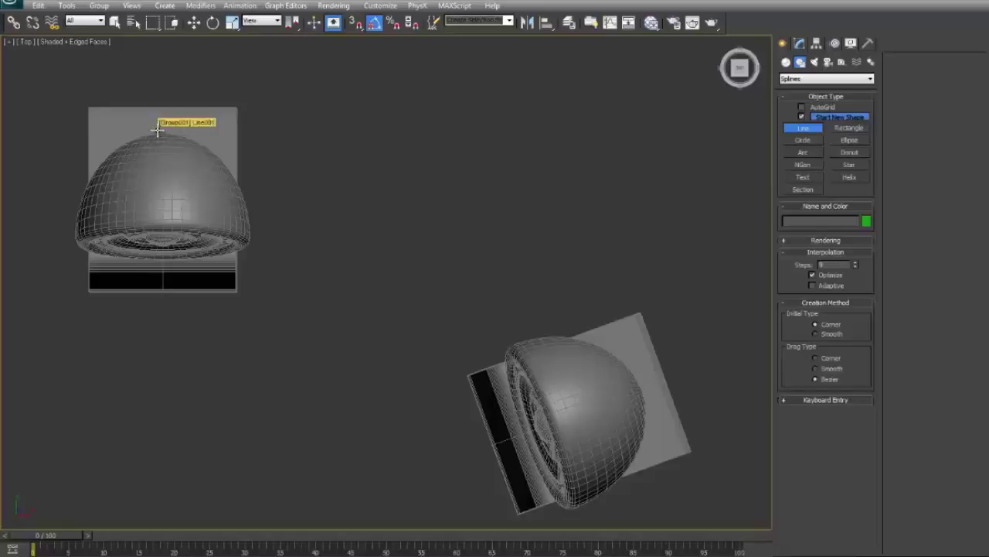
middle_click_drag(181, 105, 153, 162)
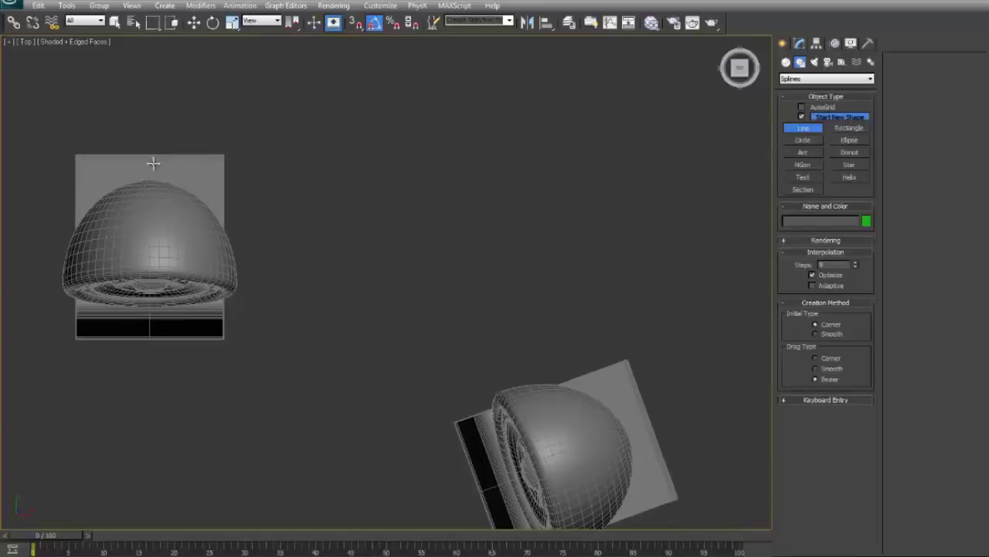
left_click(150, 187)
left_click_drag(201, 110, 262, 102)
left_click_drag(350, 132, 375, 149)
left_click_drag(446, 175, 493, 186)
left_click_drag(507, 218, 492, 271)
left_click_drag(468, 309, 409, 315)
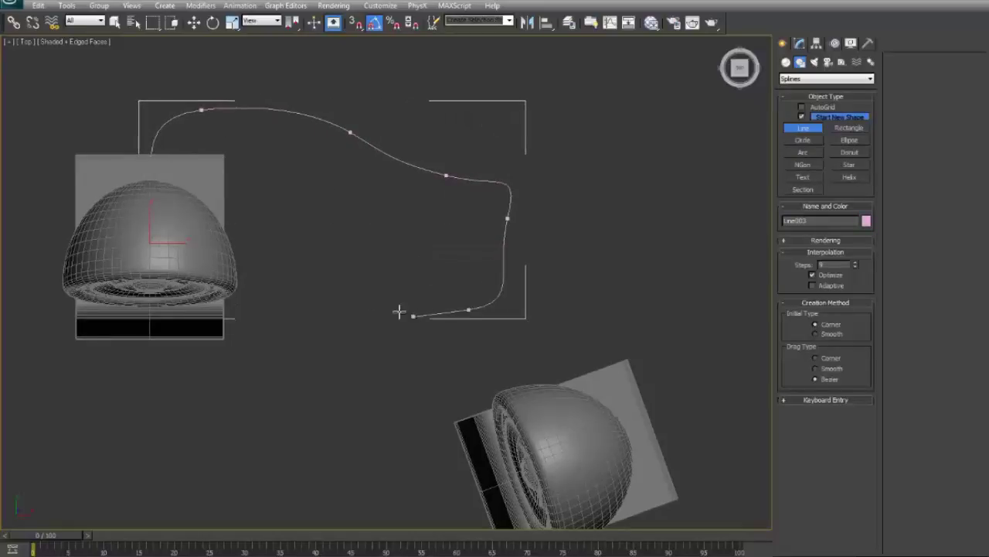
left_click_drag(352, 293, 313, 254)
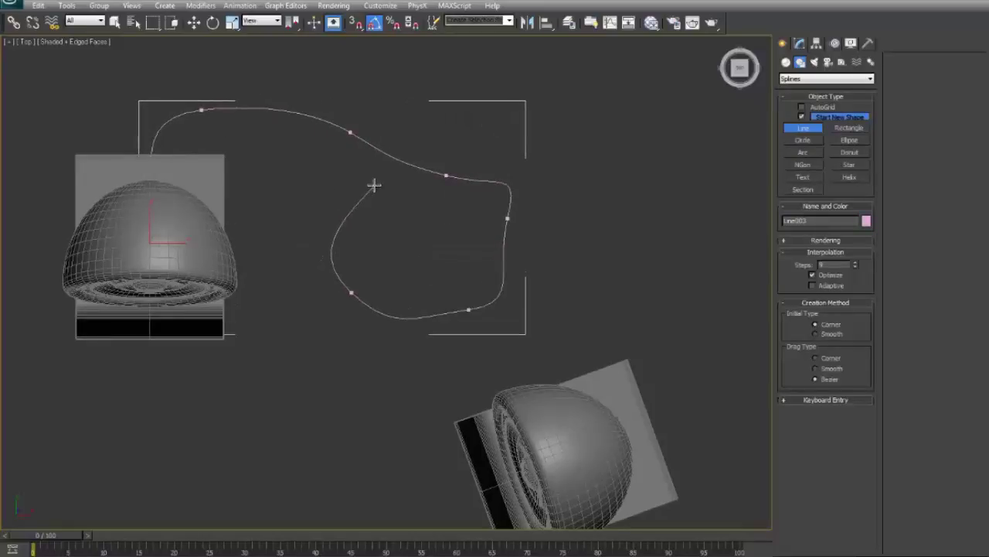
left_click_drag(374, 186, 395, 180)
left_click_drag(533, 170, 579, 197)
right_click(577, 200)
key("ctrl+z")
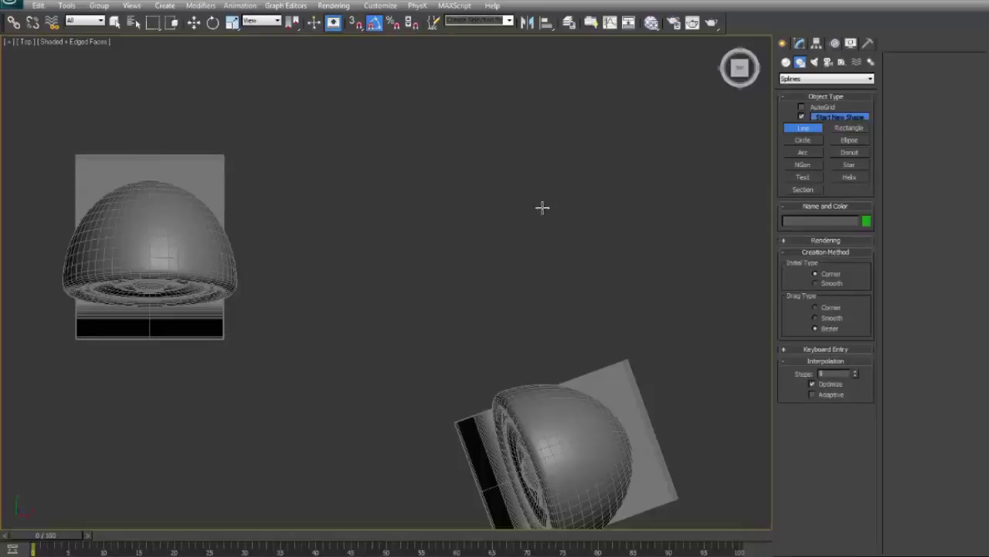
Draw a curved cable spline from behind the first speaker, through a loop between the speakers, to the back of the cloned one
left_click(154, 195)
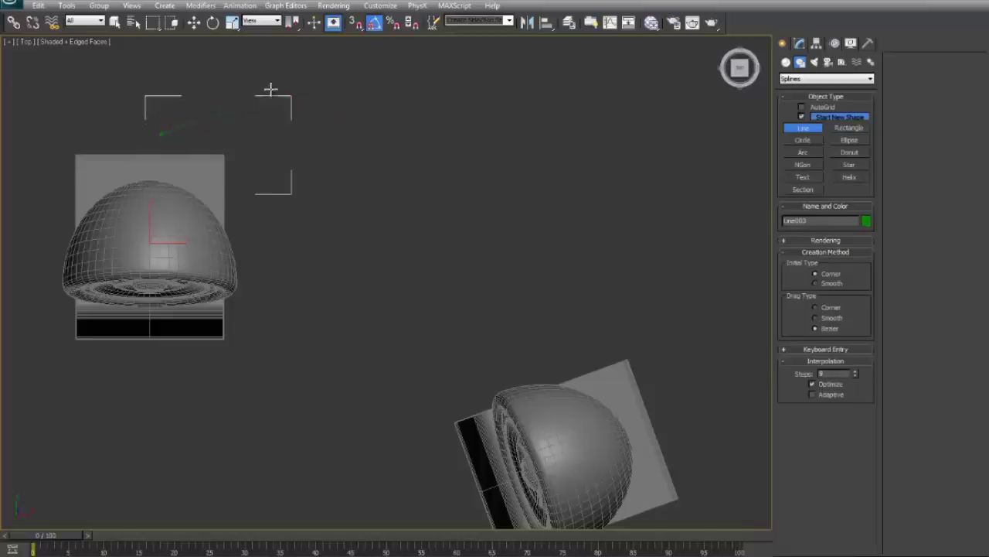
left_click_drag(314, 76, 374, 80)
left_click_drag(522, 156, 530, 194)
left_click_drag(503, 277, 380, 246)
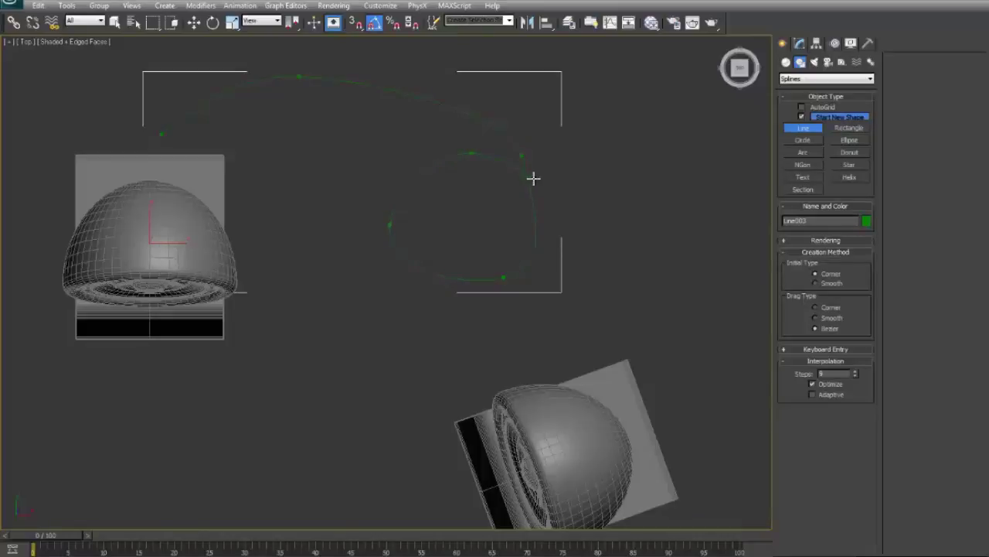
left_click(568, 221)
left_click(645, 352)
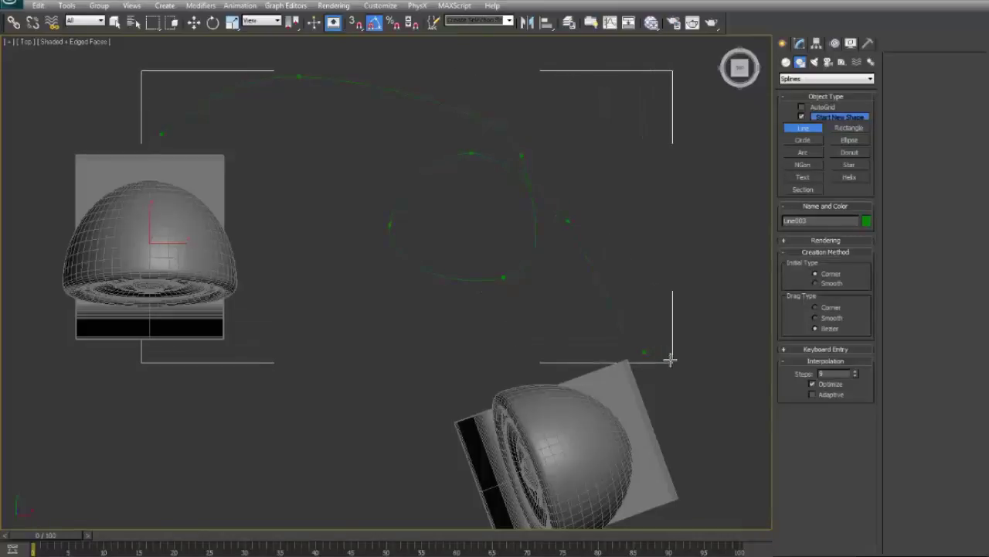
left_click_drag(688, 416, 660, 430)
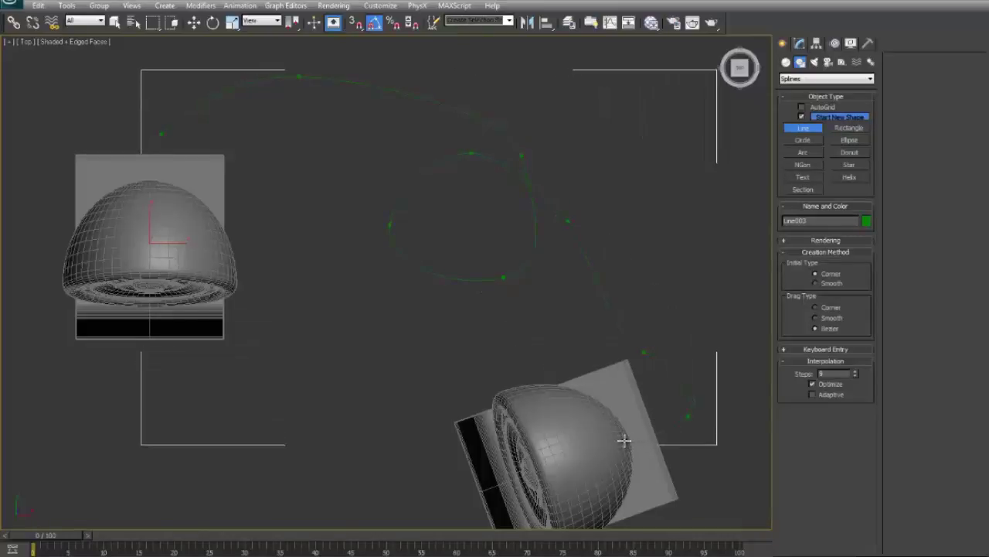
Enter vertex editing on the cable spline and reposition the two vertices following its start at the first speaker
left_click(800, 45)
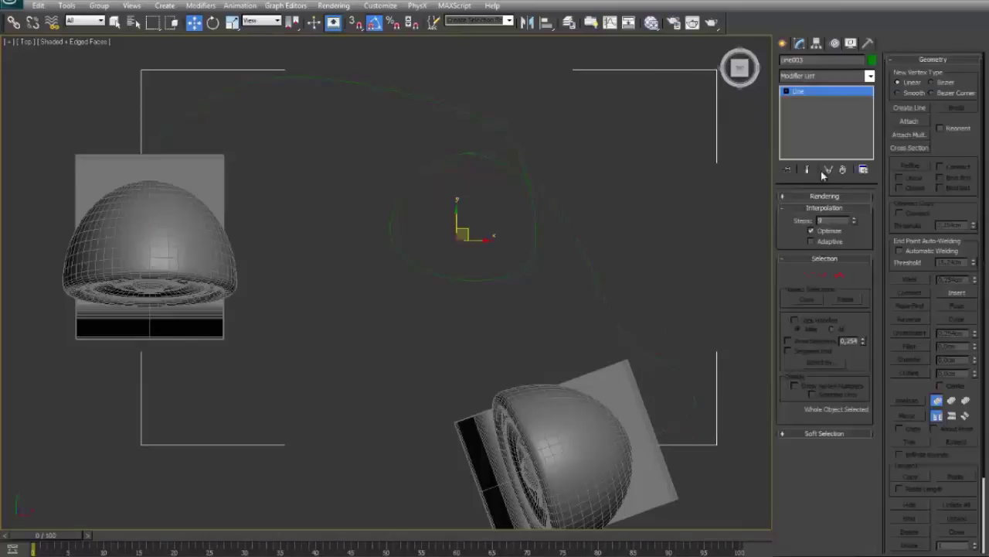
left_click(810, 276)
left_click(161, 134)
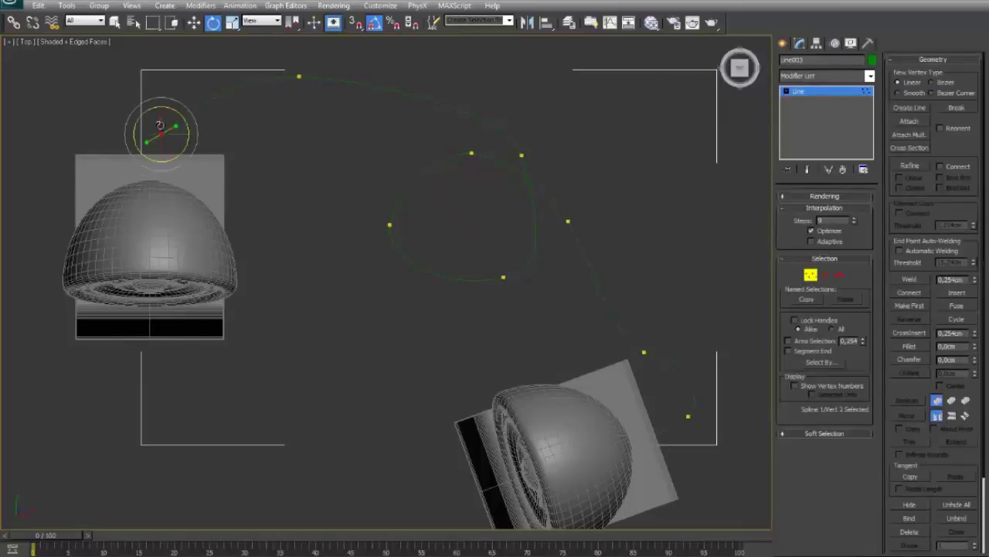
left_click_drag(180, 123, 364, 84)
Rotate the vertex at the top of the cable loop and move the loop's vertices outward to widen it
left_click(473, 152)
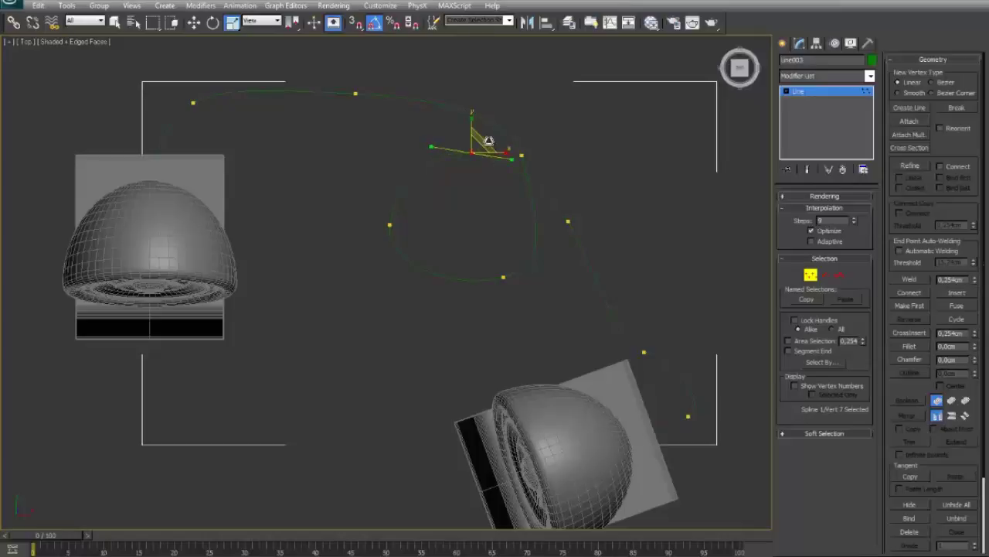
key("e")
left_click_drag(489, 135, 462, 160)
key("w")
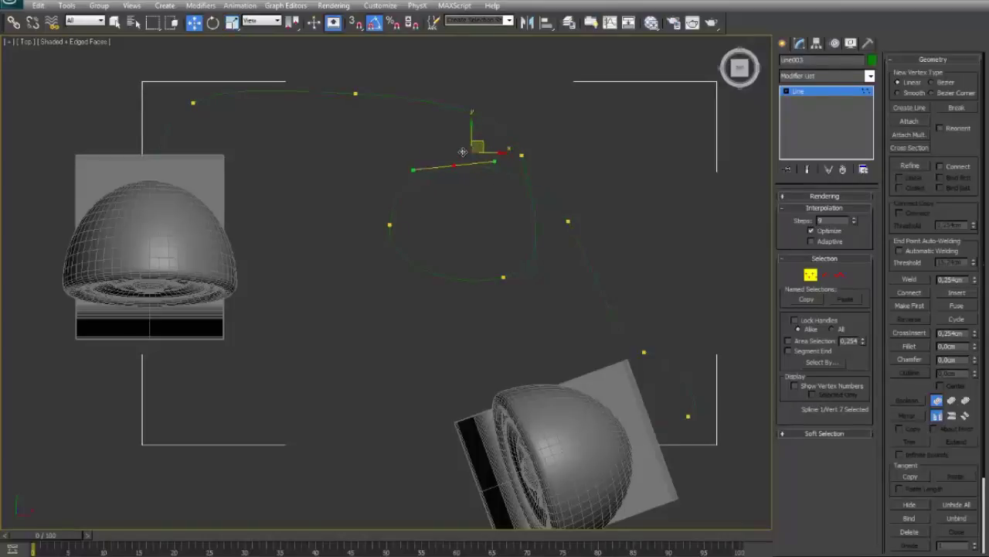
left_click(503, 276)
left_click_drag(509, 272, 495, 287)
left_click_drag(357, 205, 386, 225)
Smooth the cable's run to the cloned speaker by moving its last vertices and rotating the one beside the stand's corner
left_click(569, 221)
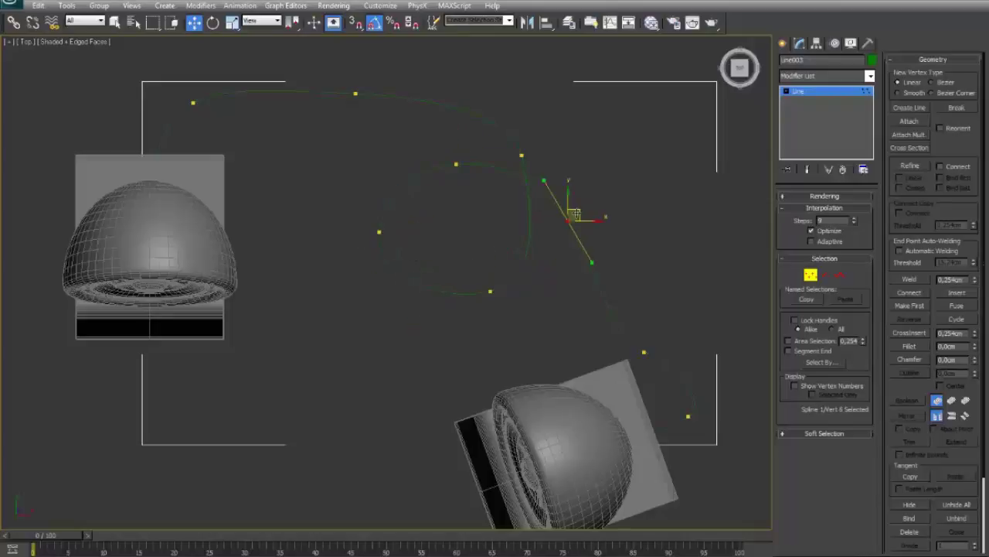
left_click_drag(578, 214, 599, 238)
left_click(646, 354)
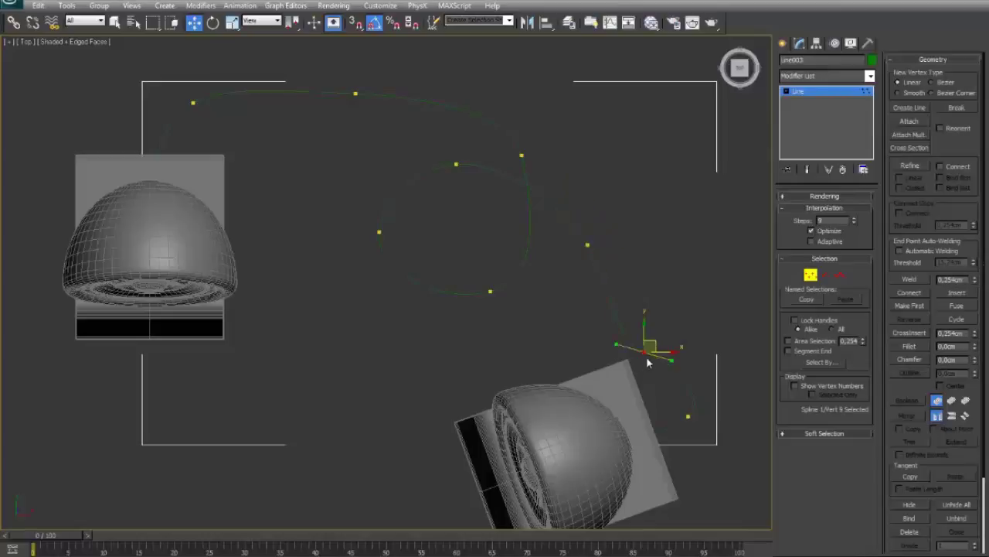
key("e")
mouse_move(666, 336)
left_mouse_down()
mouse_move(673, 350)
mouse_move(671, 320)
left_mouse_up()
key("w")
left_click(688, 415)
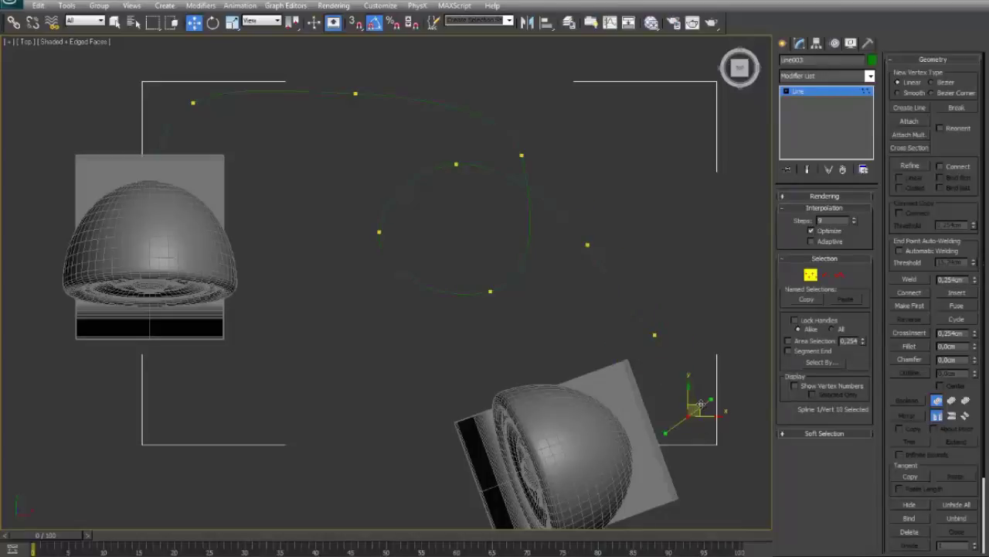
left_click_drag(700, 404, 689, 410)
left_click(588, 245)
mouse_move(596, 238)
left_mouse_down()
mouse_move(620, 316)
mouse_move(600, 228)
left_mouse_up()
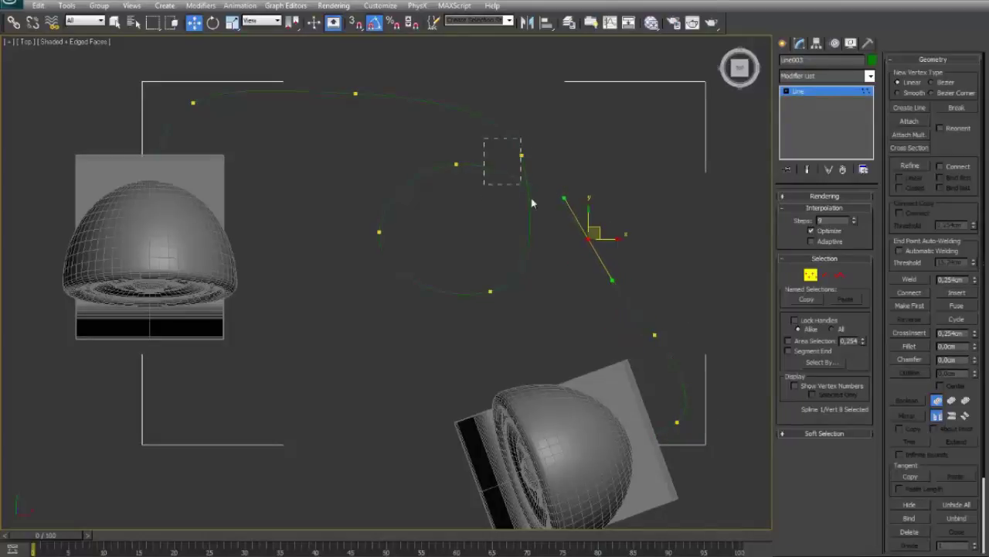
Move the vertex where the cable enters the loop down toward the crossing and adjust its rotation
left_click_drag(532, 198, 532, 201)
scroll(487, 203, "up", 1)
scroll(514, 210, "up", 1)
scroll(518, 207, "down", 1)
middle_click_drag(554, 122, 530, 164)
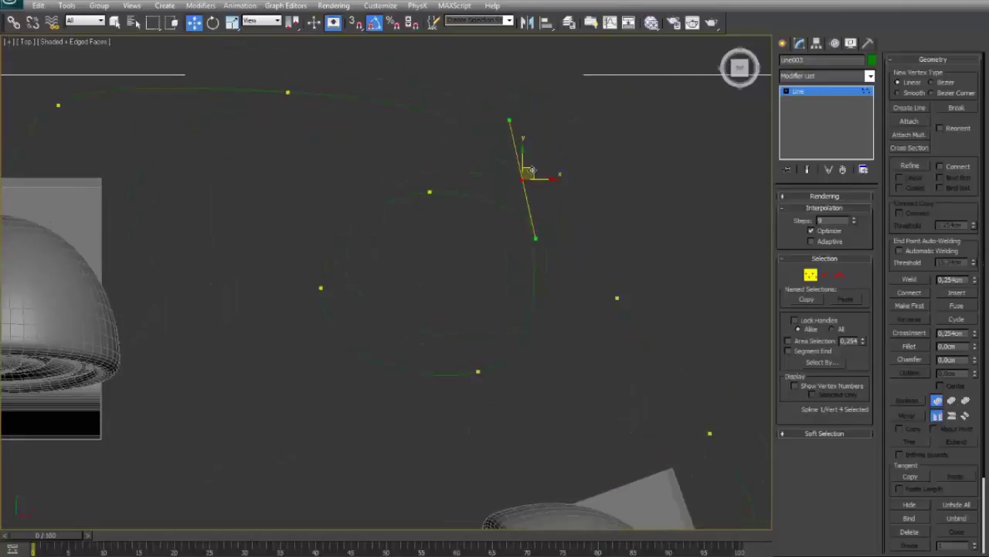
left_click_drag(517, 179, 535, 206)
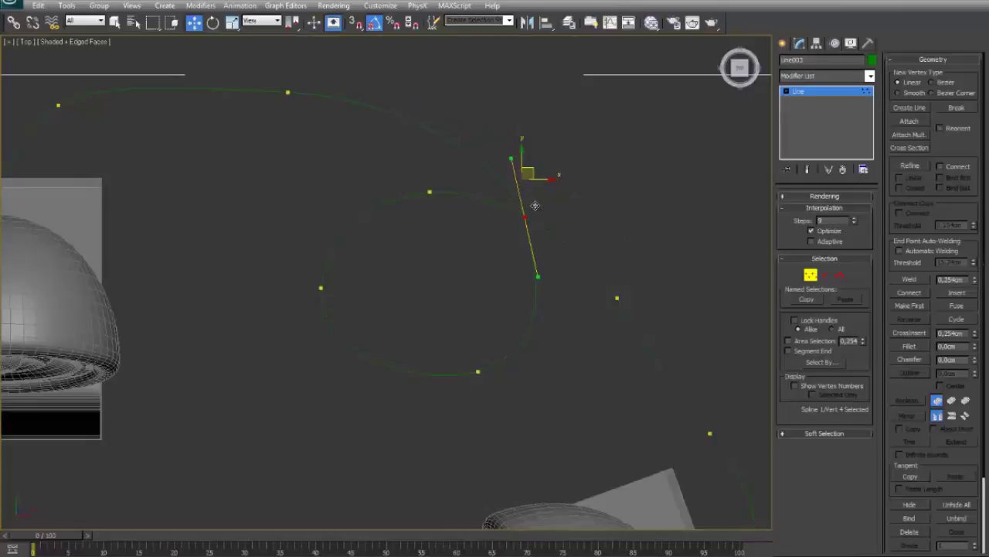
key("e")
left_click_drag(537, 189, 539, 190)
Shift the loop's other vertices downward, adjust the vertex just after the loop, and return to the perspective view
left_click(341, 177)
left_click_drag(517, 423, 488, 421)
key("w")
mouse_move(484, 358)
left_mouse_down()
mouse_move(473, 372)
mouse_move(482, 372)
left_mouse_up()
left_click_drag(373, 168, 438, 230)
mouse_move(432, 195)
left_mouse_down()
mouse_move(423, 187)
mouse_move(425, 195)
left_mouse_up()
left_click_drag(661, 280, 564, 329)
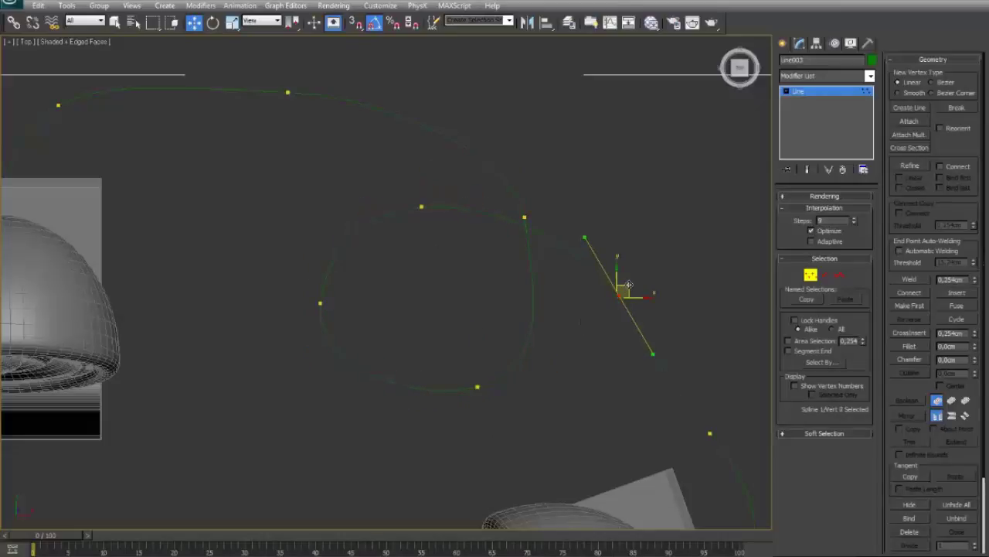
left_click(654, 218)
key("alt+w")
key("alt+w")
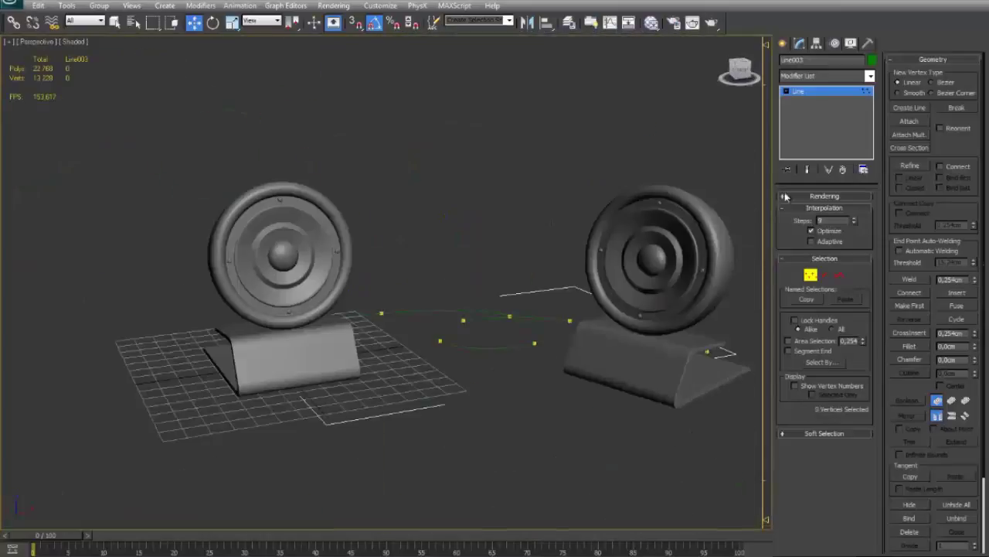
Enable the cable spline in the renderer and in the viewport so it has visible thickness
left_click(821, 196)
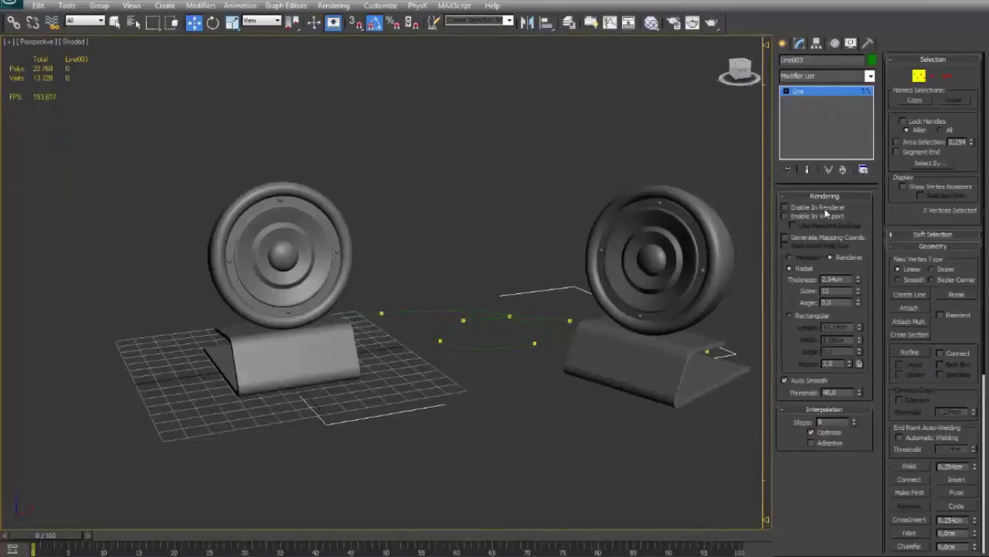
left_click(807, 216)
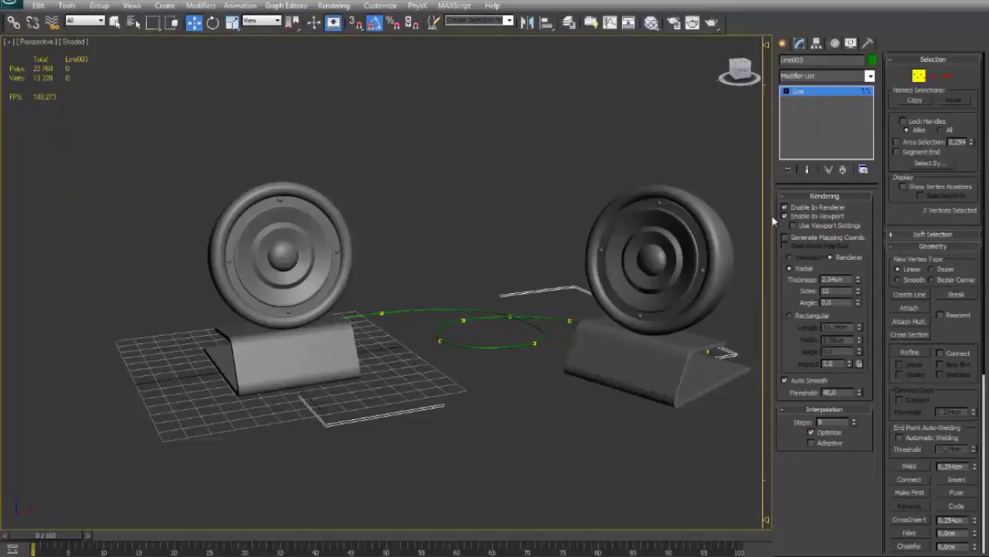
scroll(556, 216, "up", 5)
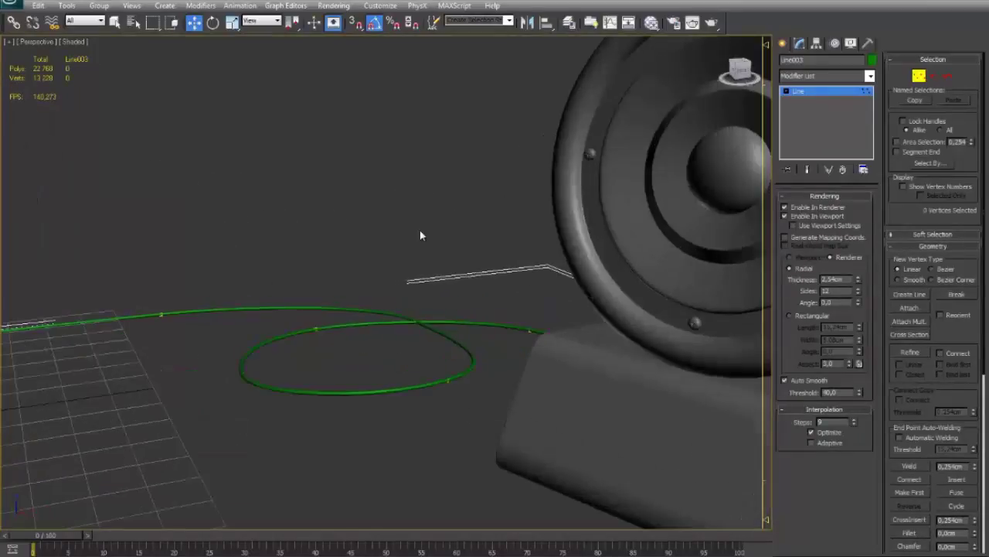
scroll(673, 287, "down", 5)
scroll(514, 276, "up", 7)
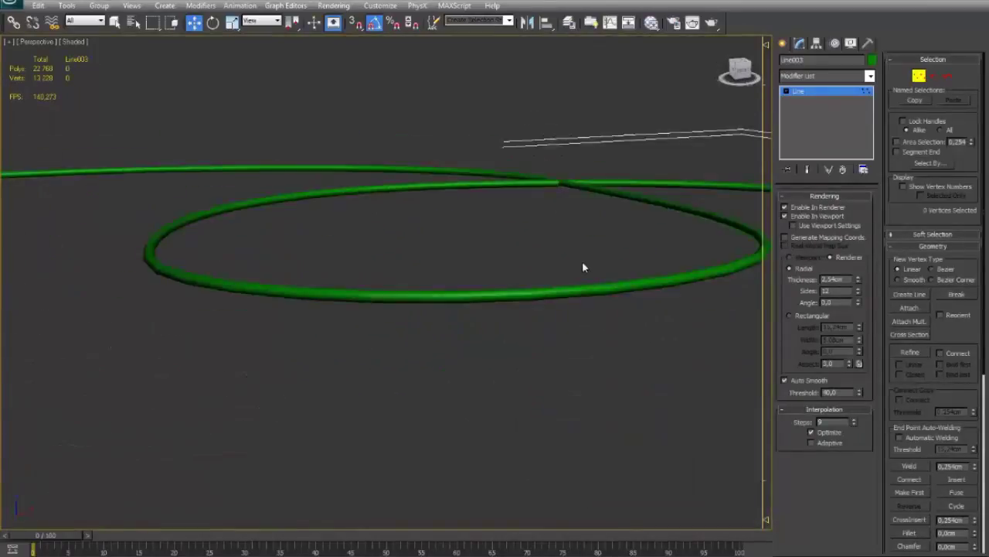
Show edged faces in the perspective view and set the cable's interpolation steps to 30
scroll(582, 263, "down", 2)
middle_click_drag(699, 236, 395, 247)
key("F4")
middle_click_drag(436, 222, 499, 187)
scroll(504, 180, "up", 3)
middle_click_drag(514, 278, 595, 267)
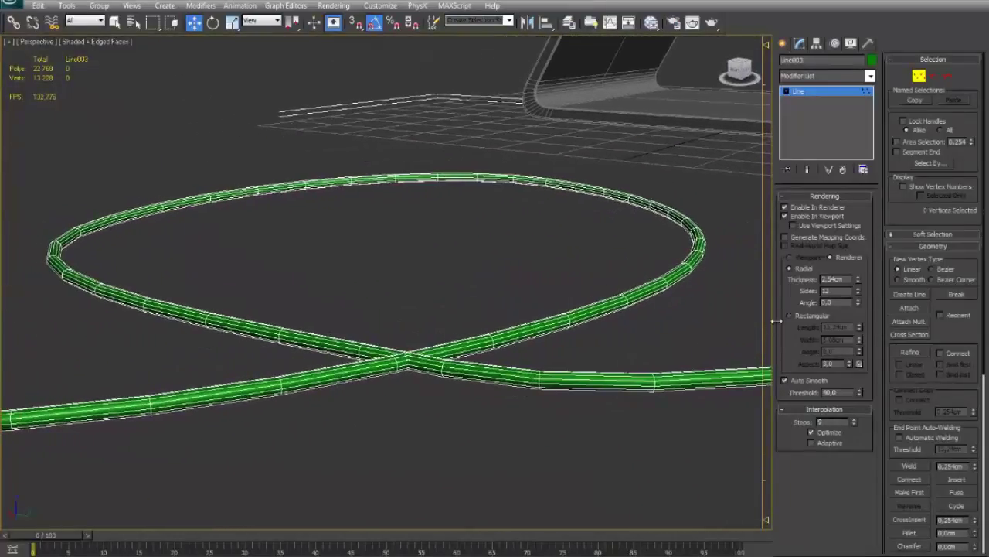
left_click(858, 291)
left_click(858, 294)
mouse_move(853, 420)
left_mouse_down()
mouse_move(854, 399)
mouse_move(856, 424)
left_mouse_up()
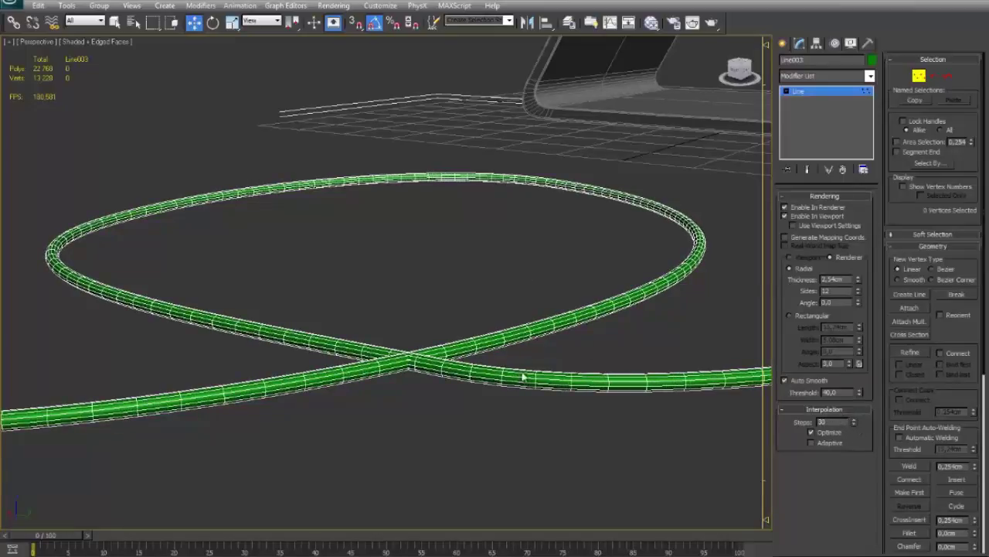
Raise the vertex at the loop's crossing so the upper cable strand rests above the lower one
scroll(470, 177, "down", 8)
scroll(382, 227, "up", 10)
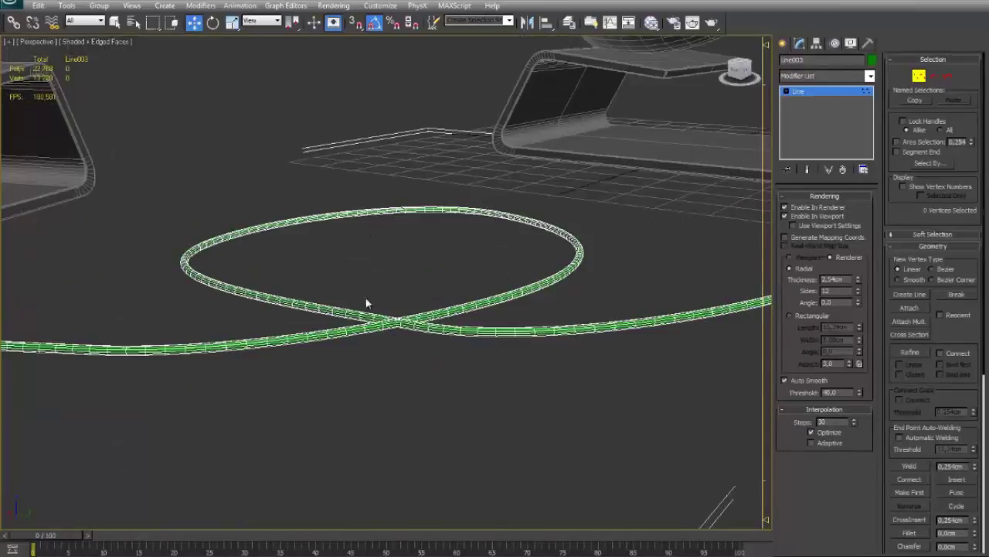
left_click(418, 327)
scroll(431, 301, "up", 3)
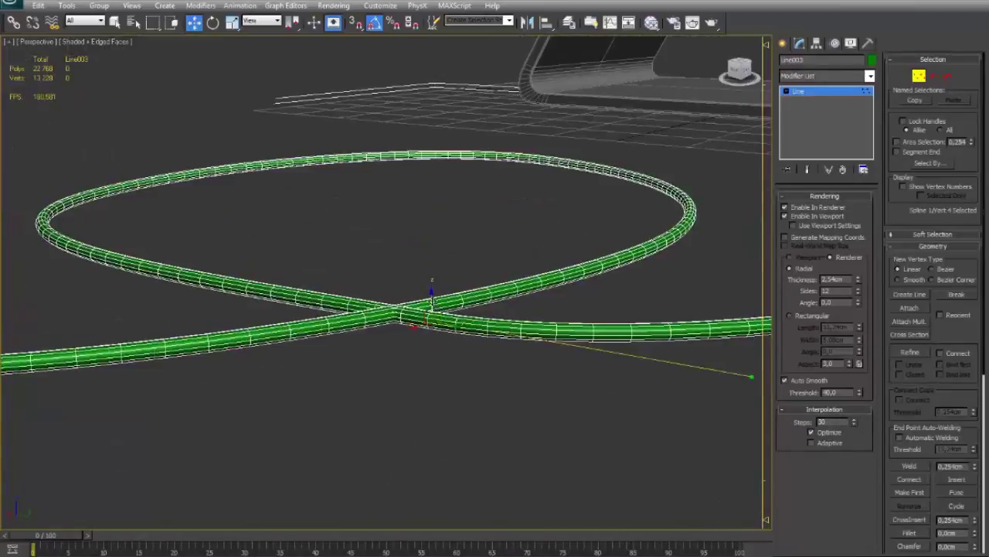
left_click_drag(431, 300, 435, 285)
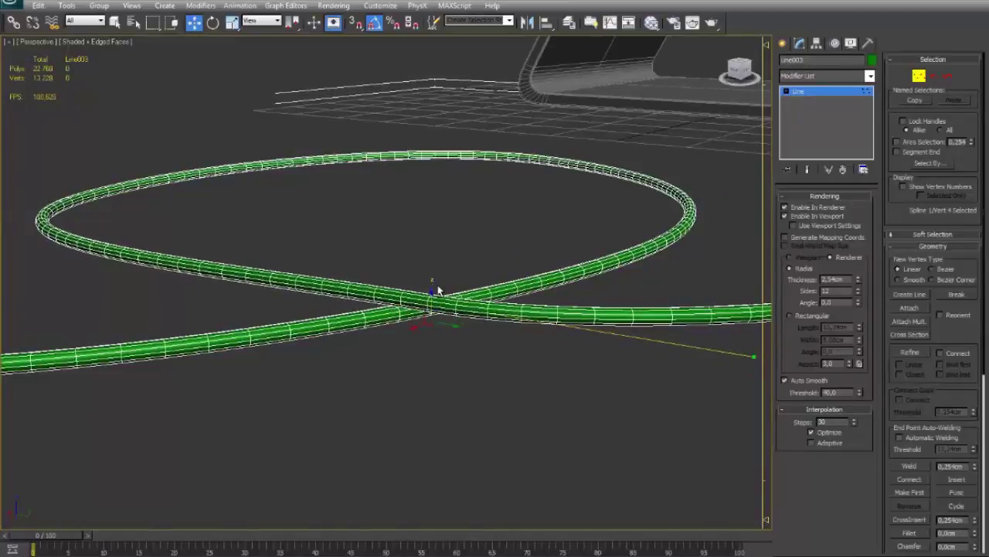
middle_click_drag(438, 290, 464, 236, "alt")
scroll(456, 259, "up", 3)
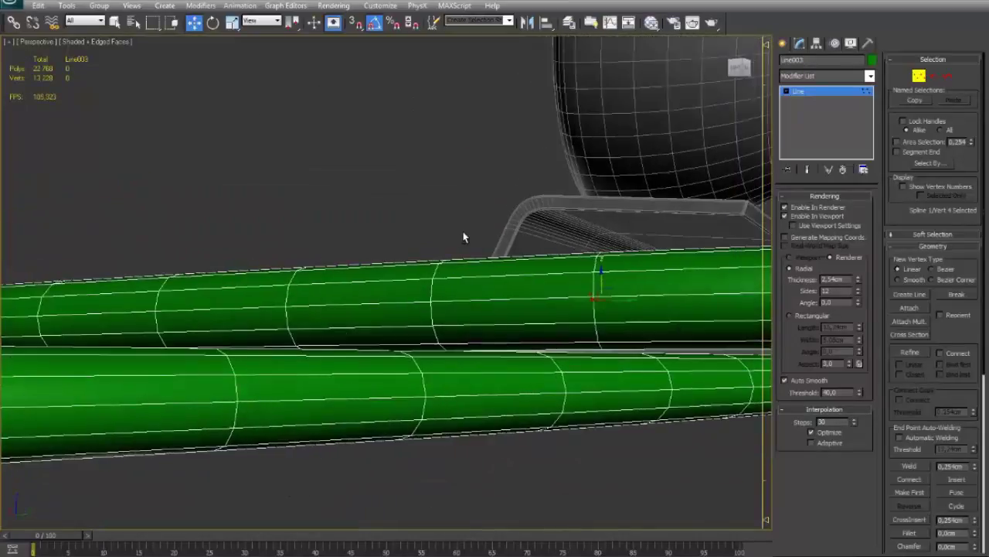
scroll(464, 236, "down", 4)
middle_click_drag(587, 260, 477, 300, "alt")
Try scaling the crossing vertex's tangent handles and undo the change
key("r")
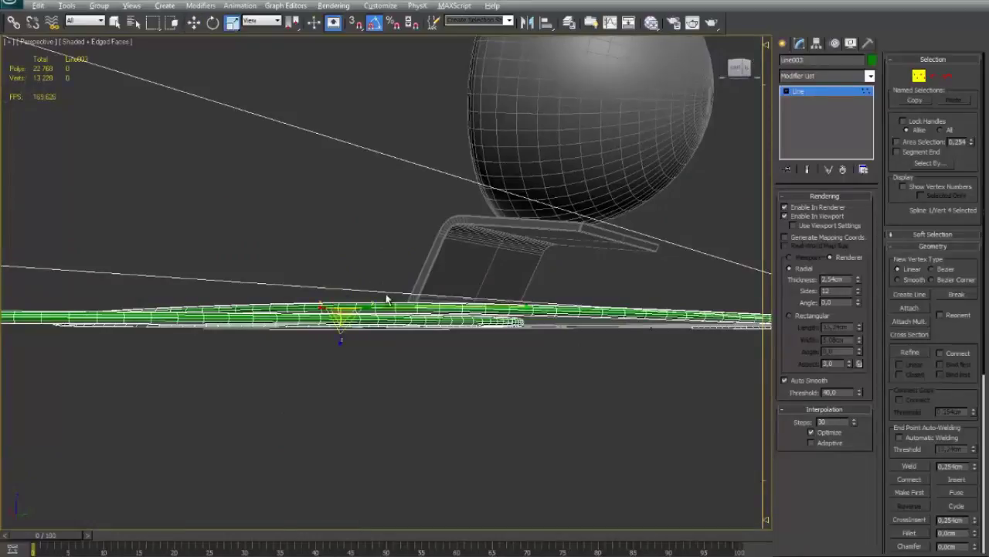
middle_click_drag(387, 299, 345, 311, "alt")
left_click_drag(342, 308, 355, 336)
key("ctrl+z")
middle_click_drag(397, 282, 619, 317, "alt")
scroll(390, 241, "down", 2)
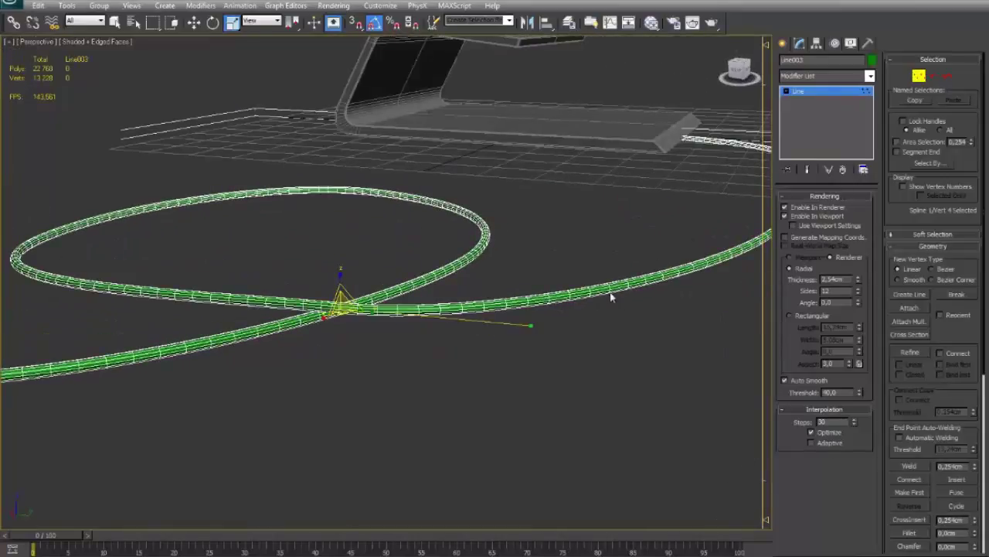
Examine the whole cable in perspective and its height relative to the stand's base in the front view
scroll(480, 285, "down", 5)
middle_click_drag(301, 237, 408, 244)
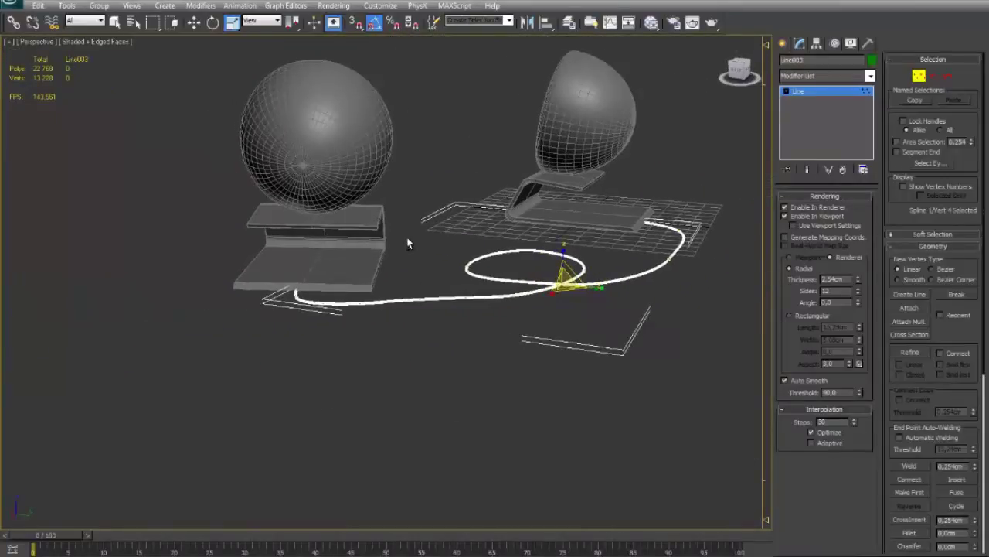
left_click(783, 43)
key("alt+w")
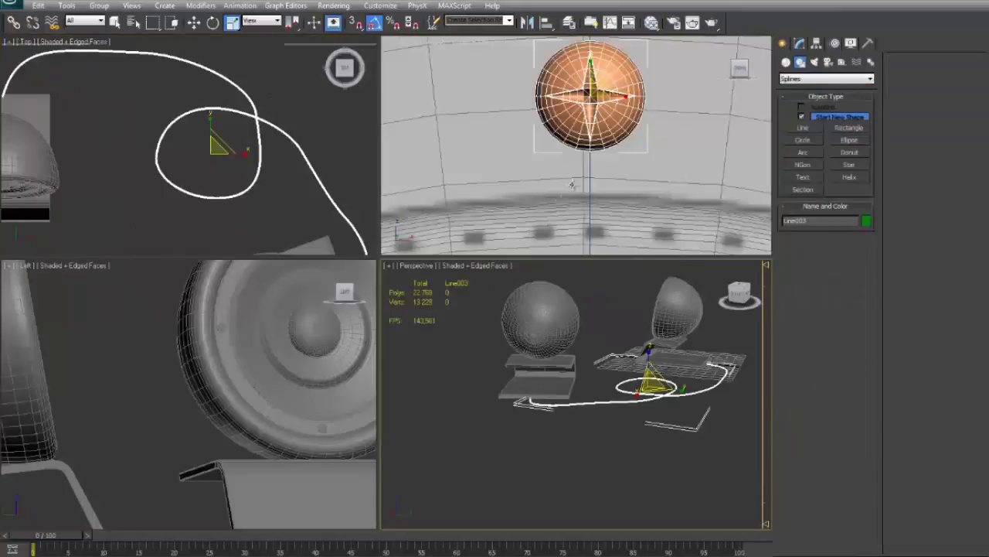
right_click(574, 184)
key("alt+w")
key("z")
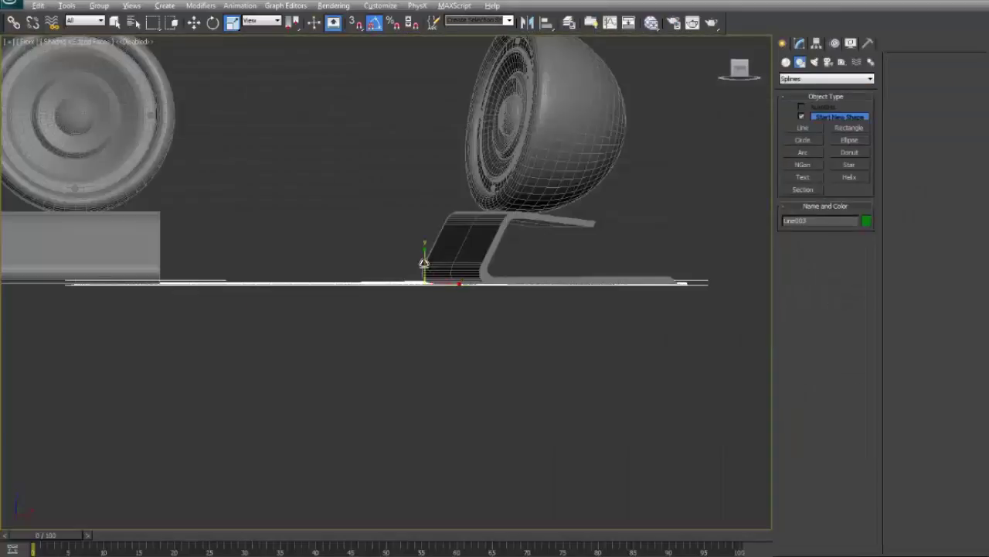
key("w")
scroll(424, 263, "up", 4)
scroll(443, 261, "up", 2)
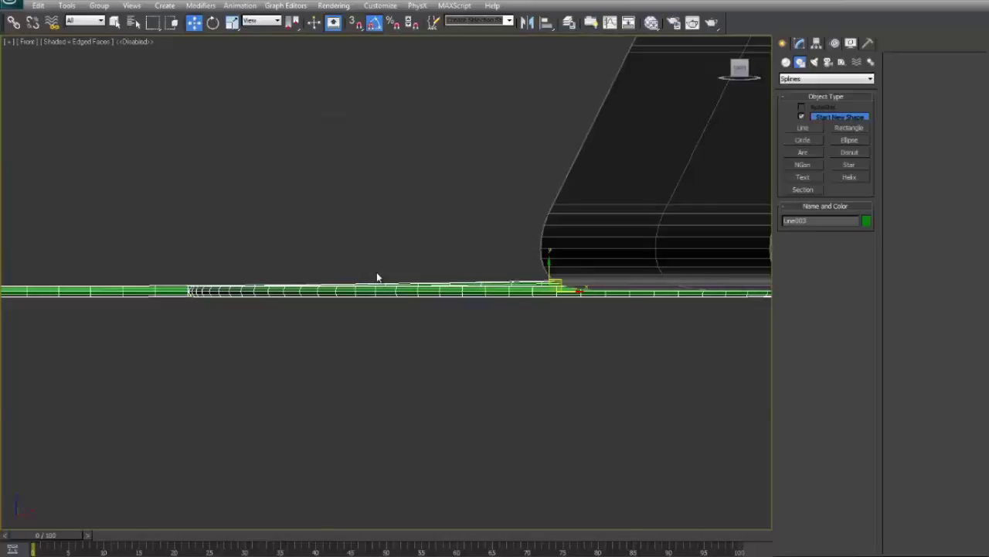
scroll(653, 256, "up", 8)
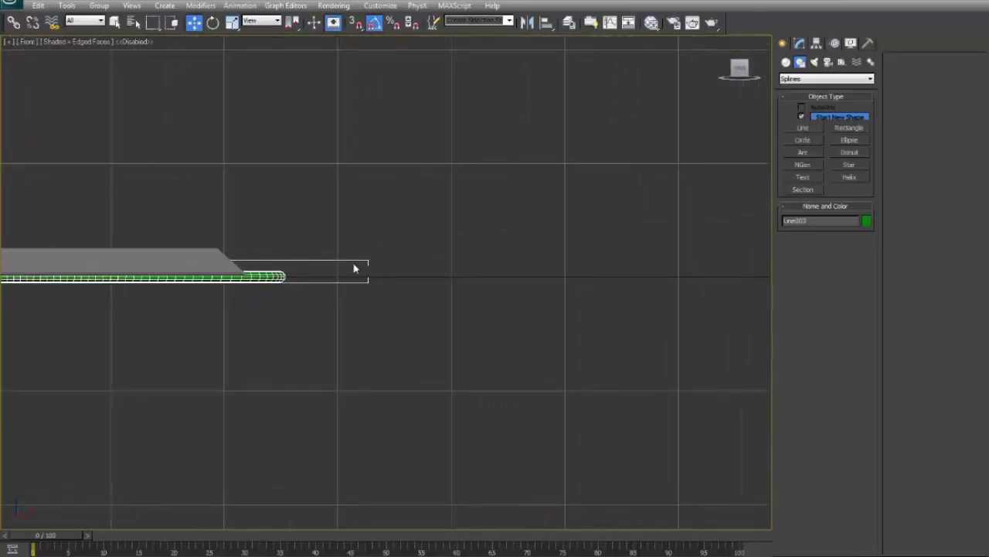
scroll(359, 276, "up", 6)
middle_click_drag(422, 278, 591, 293)
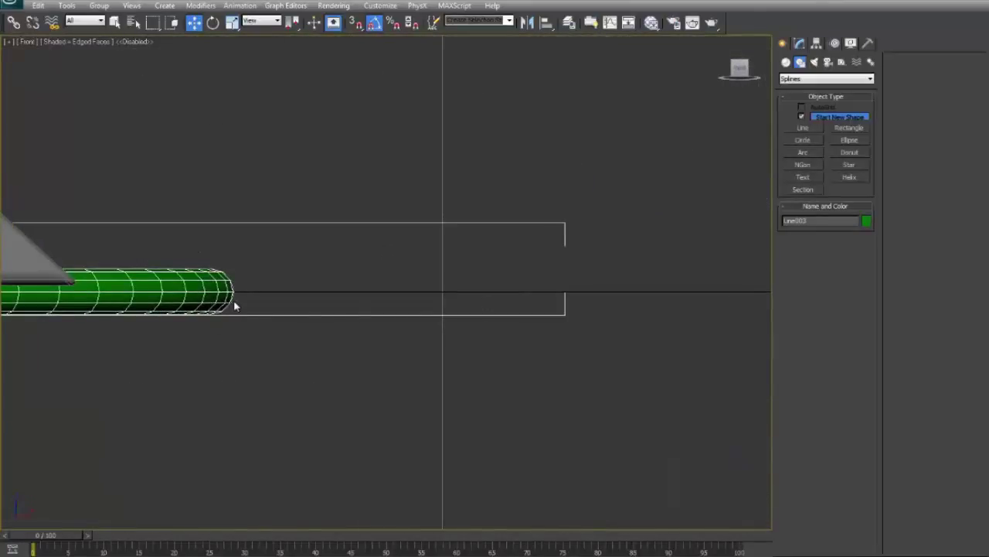
scroll(248, 297, "up", 3)
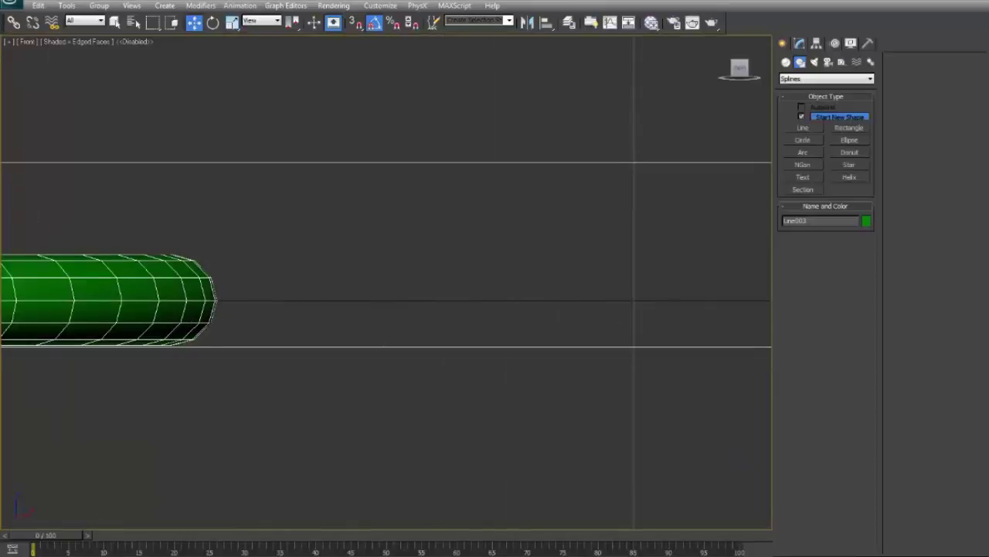
middle_click_drag(665, 556, 699, 520)
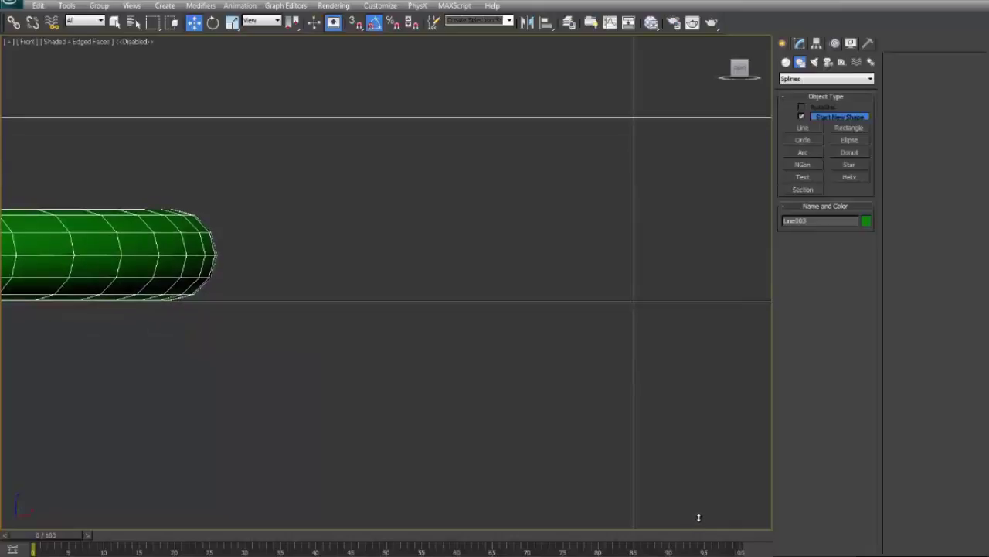
key("alt+w")
key("alt+w")
middle_click_drag(445, 241, 427, 278)
Return to the cable's vertex editing and select its last vertex at the back of the cloned speaker's stand
left_click(800, 46)
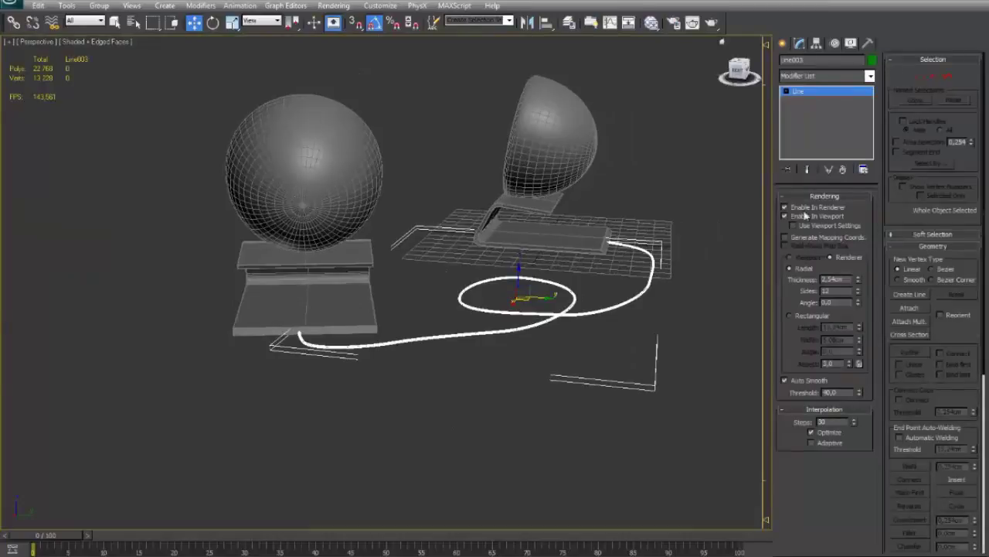
left_click(918, 75)
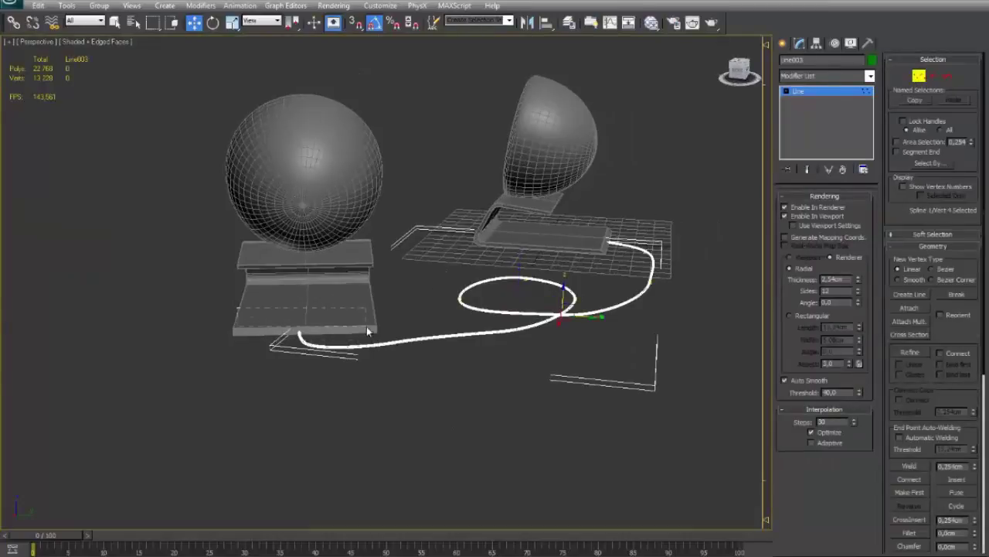
key("F3")
left_click_drag(364, 331, 364, 332)
key("F3")
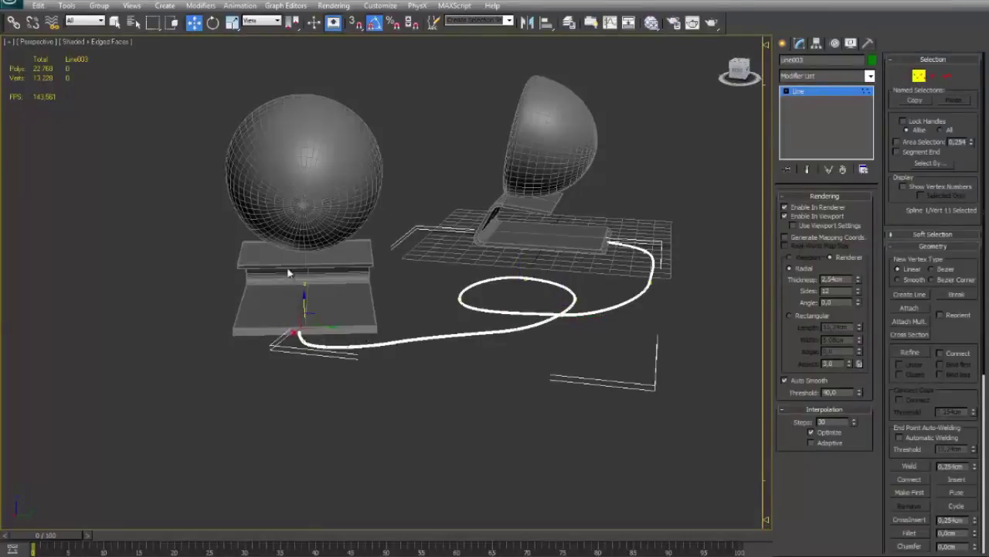
Try raising the cable's last vertex from the stand toward the speaker shell and undo the move
middle_click_drag(289, 272, 315, 300, "alt")
left_click_drag(303, 301, 303, 239)
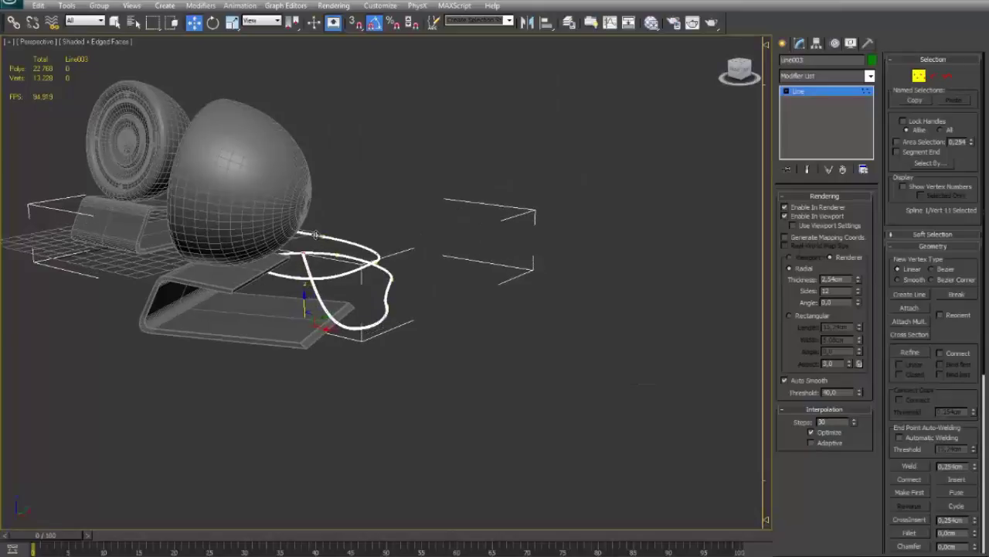
key("e")
middle_click_drag(309, 246, 489, 185, "alt")
scroll(316, 264, "up", 5)
key("w")
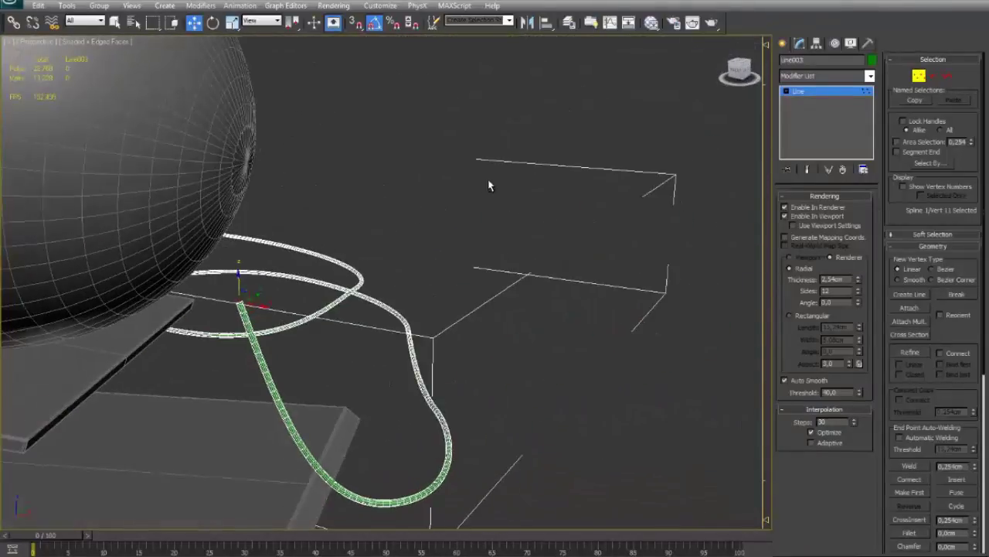
key("ctrl+z")
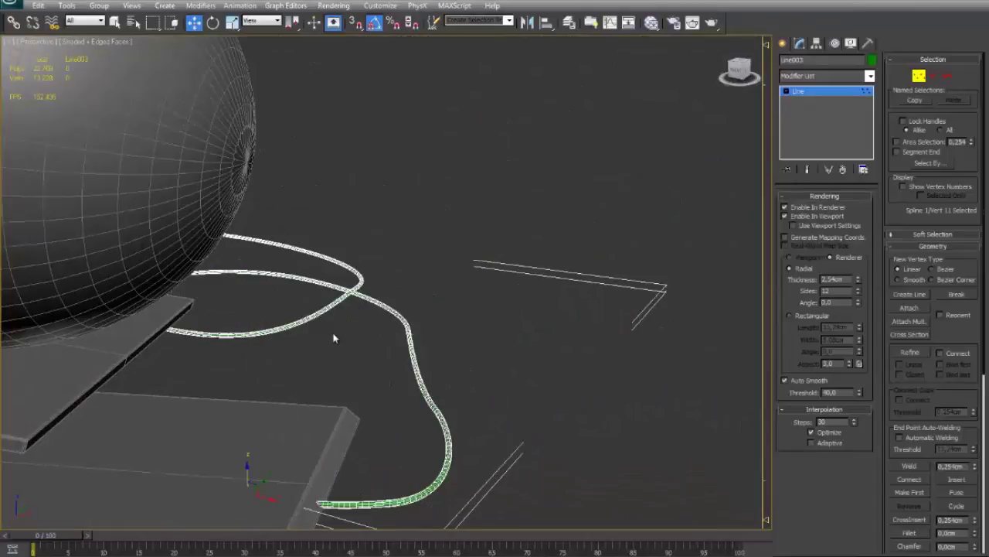
Delete the cable's last vertex and move the remaining end vertex up to the cloned speaker's shell
key("Delete")
left_click(391, 502)
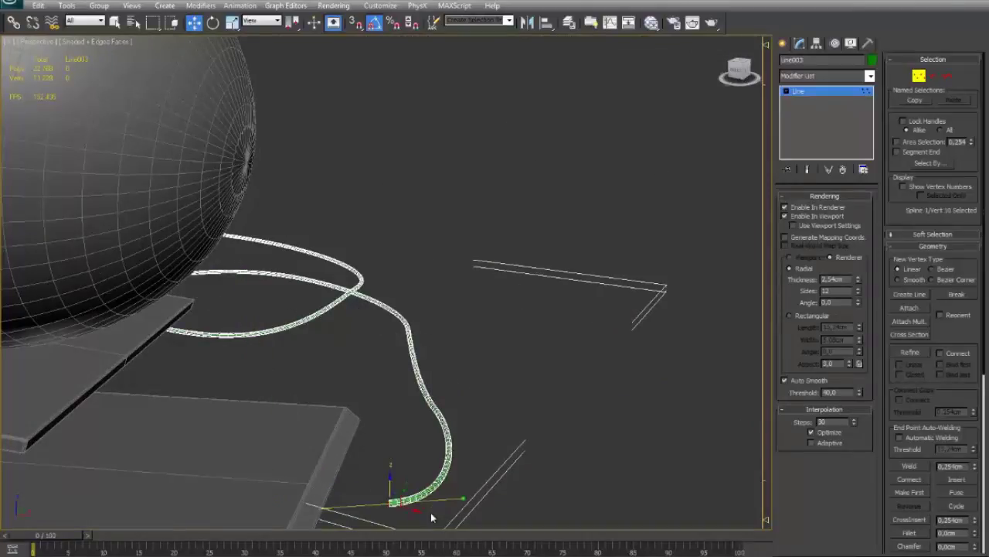
left_click_drag(390, 482, 178, 262)
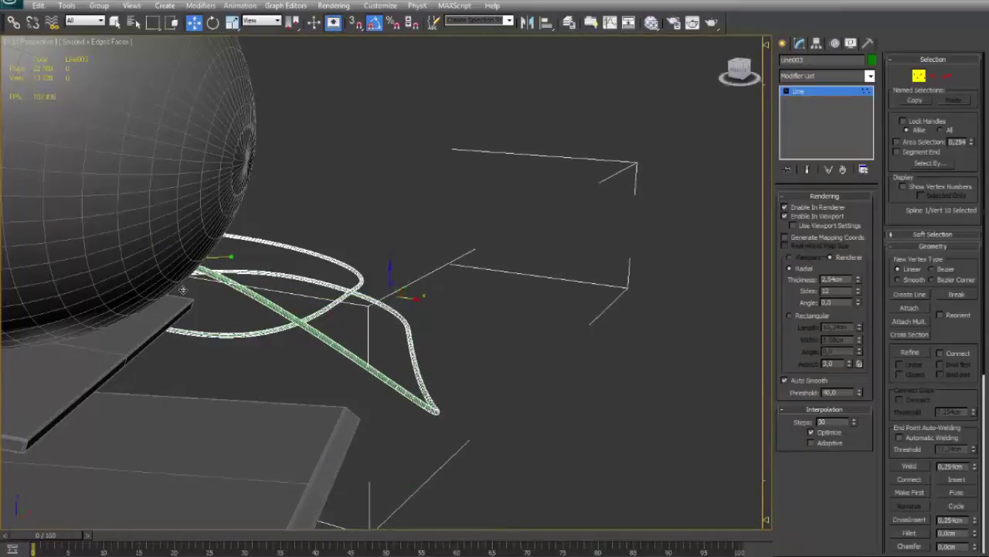
Rotate the cable's end vertex beside the lower back of the speaker shell
middle_click_drag(232, 286, 307, 268, "alt")
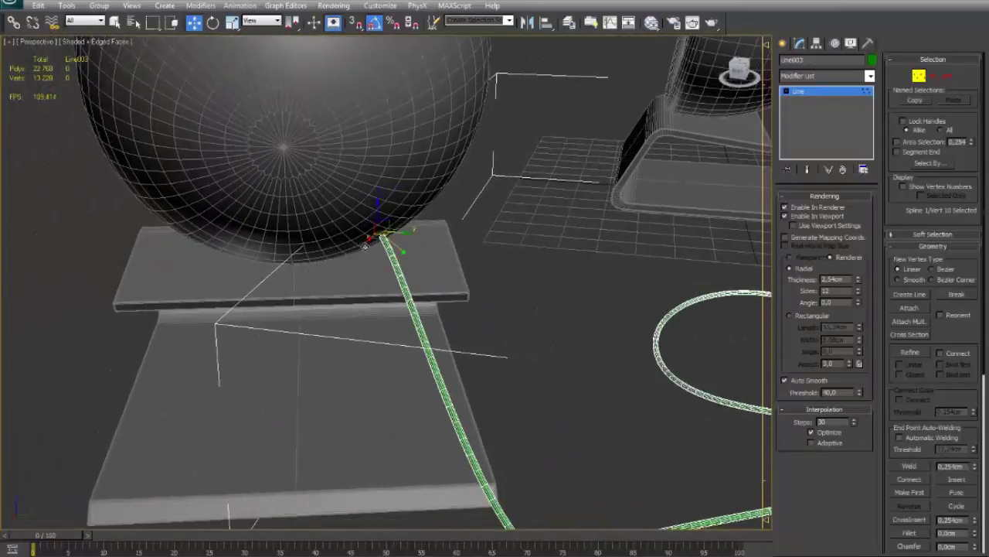
left_click_drag(366, 246, 296, 272)
key("ctrl+z")
key("e")
left_click_drag(389, 240, 371, 246)
In a wireframe top view, align the cable's end vertex with the middle of the shell's back, rotating it and lengthening its tangent handles
key("alt+w")
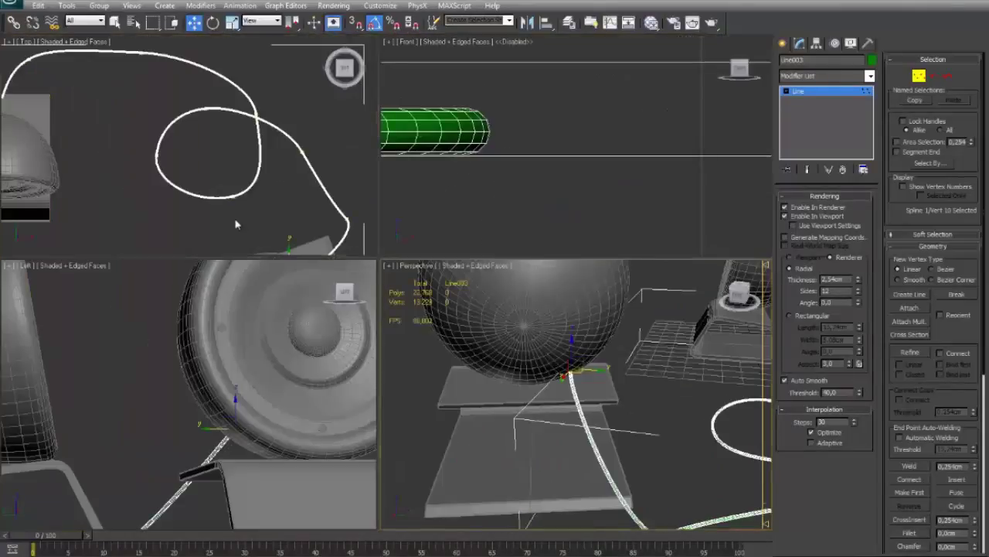
right_click(237, 223)
key("alt+w")
key("z")
scroll(453, 272, "down", 2)
scroll(453, 273, "up", 5)
key("F3")
middle_click_drag(453, 271, 425, 280)
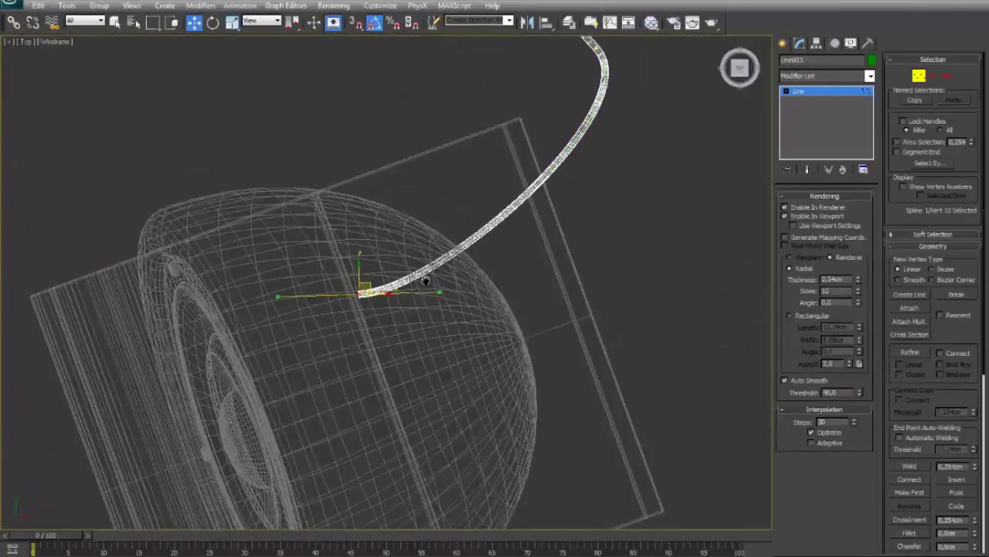
key("e")
left_click_drag(387, 287, 626, 310)
key("s")
key("s")
key("a")
key("w")
key("r")
Nudge the cable's end vertex up against the lower back of the cloned speaker's shell in the perspective view
key("alt+w")
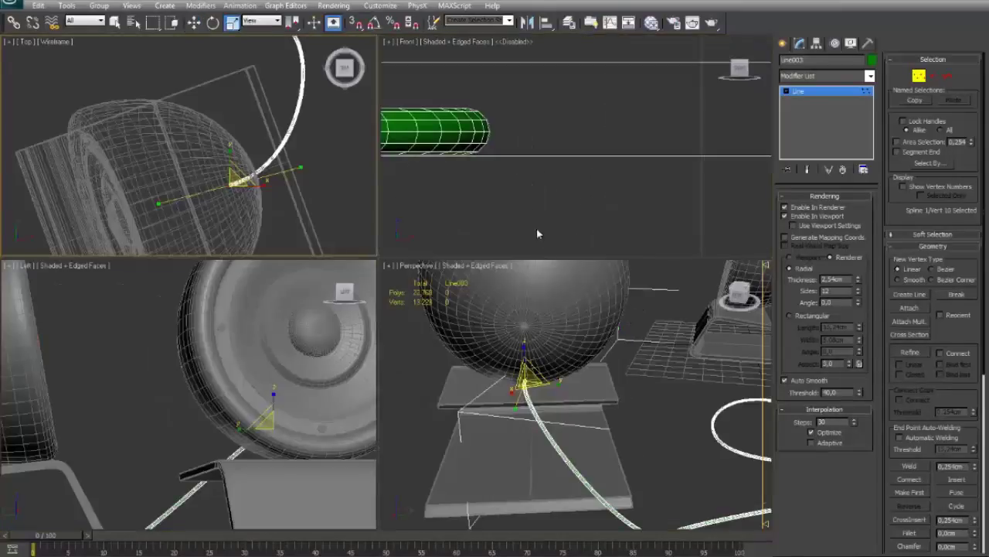
middle_click(277, 346)
middle_click(562, 361)
key("alt+w")
scroll(564, 361, "down", 4)
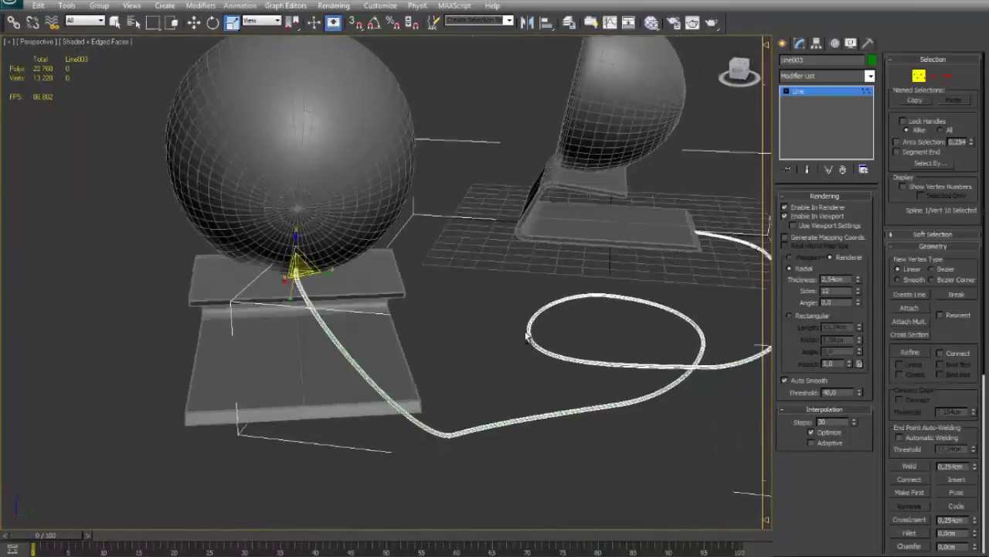
scroll(592, 319, "up", 3)
middle_click_drag(564, 361, 654, 329, "alt")
middle_click_drag(528, 313, 517, 308, "alt")
key("w")
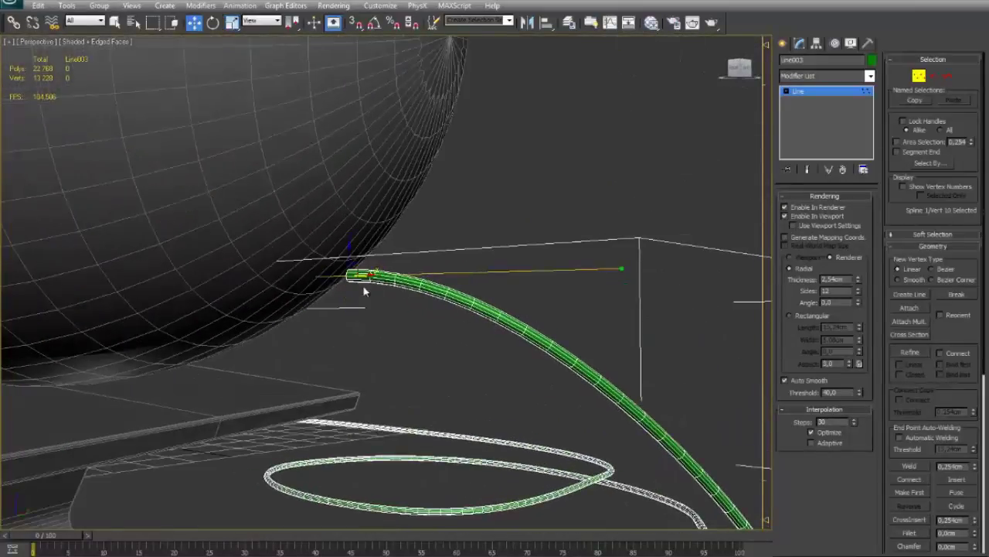
middle_click_drag(384, 274, 313, 236, "alt")
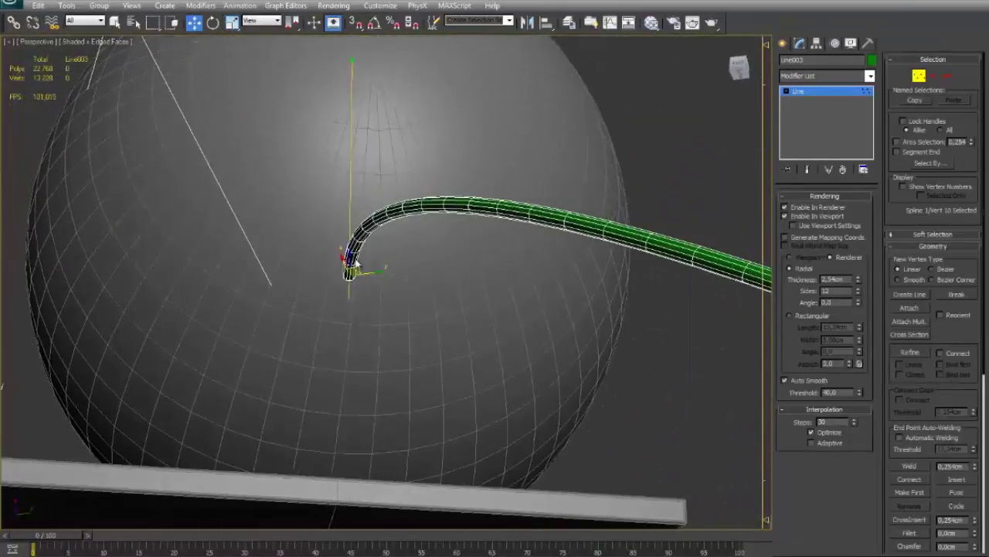
mouse_move(364, 262)
middle_mouse_down("alt")
mouse_move(357, 294)
mouse_move(354, 277)
middle_mouse_up("alt")
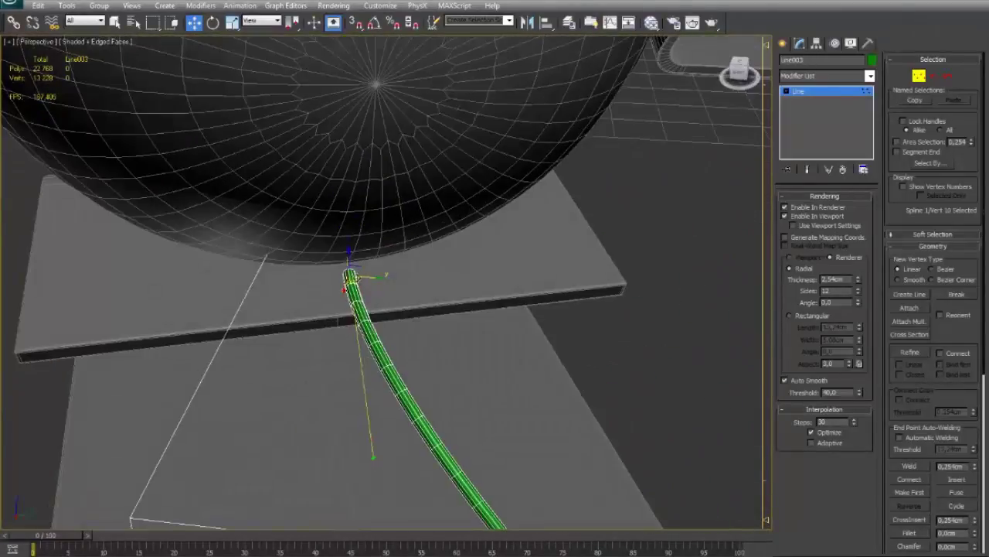
left_click_drag(355, 279, 352, 269)
Raise the cable's first vertex from behind the original speaker's stand up to the lower back of its shell
scroll(353, 268, "down", 5)
middle_click_drag(358, 263, 456, 248, "alt")
scroll(456, 248, "down", 5)
middle_click_drag(615, 269, 431, 276)
scroll(436, 286, "up", 5)
left_click(381, 390)
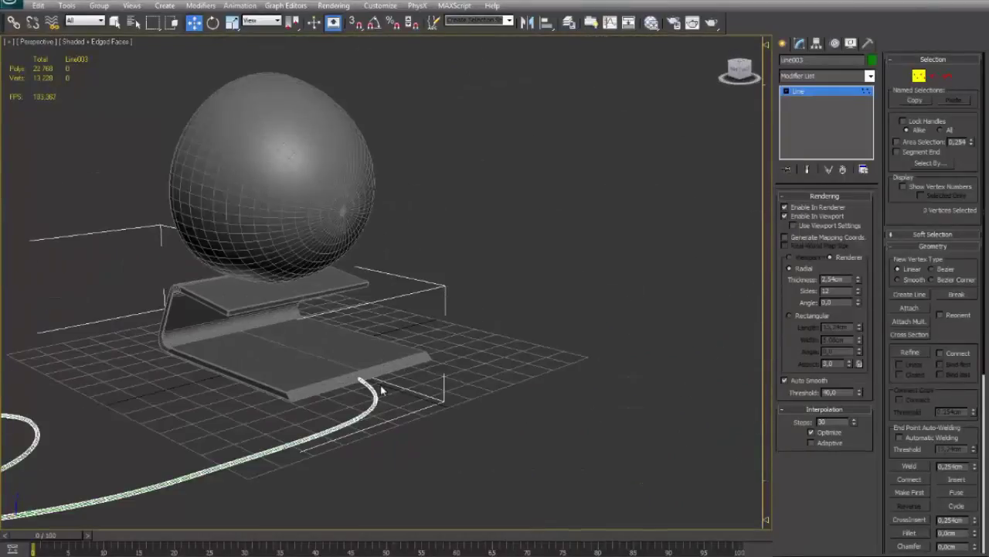
left_click_drag(370, 389, 371, 390)
left_click_drag(337, 357, 334, 247)
Convert the cable's first vertex to Bezier and lengthen its tangent handle by scaling
middle_click_drag(362, 255, 442, 270, "alt")
scroll(370, 252, "up", 4)
key("r")
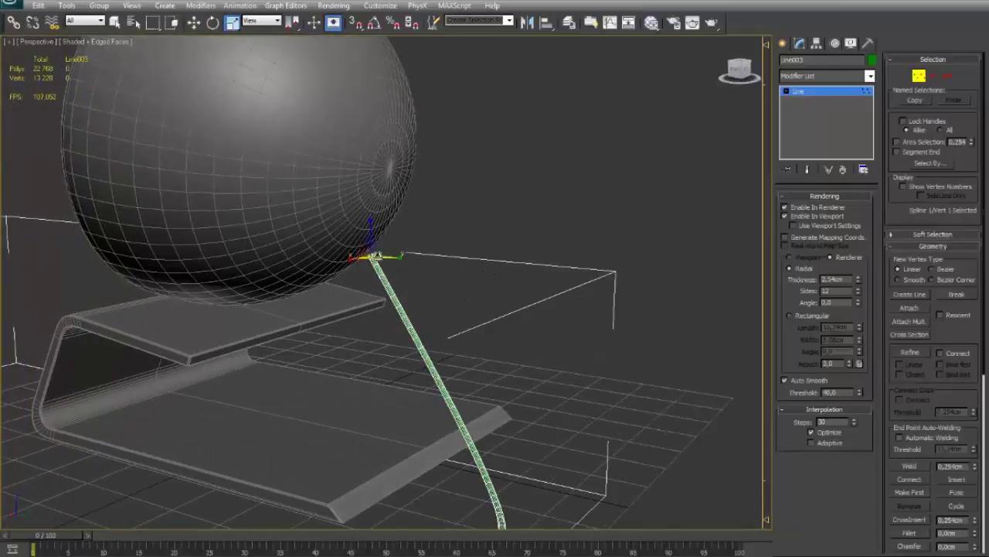
right_click(369, 252)
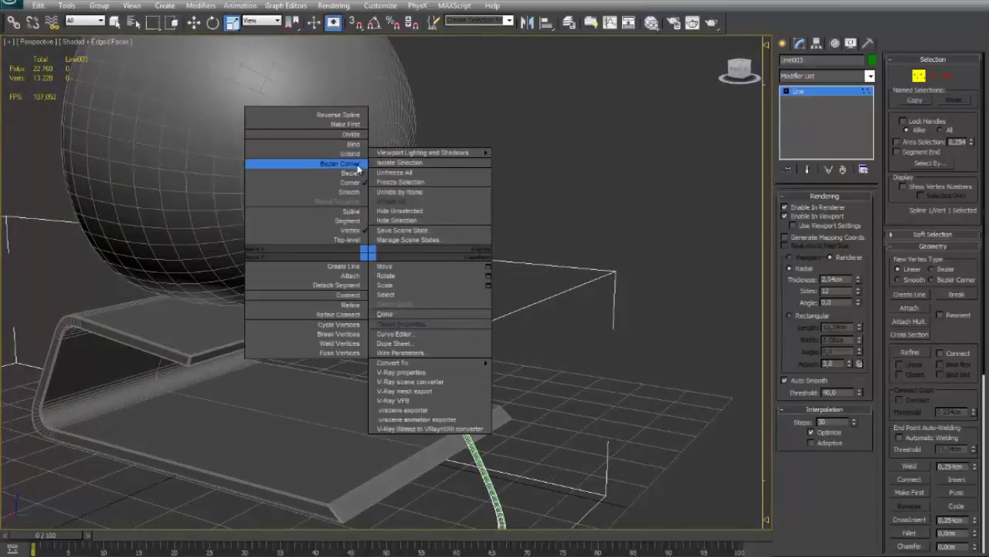
left_click(360, 174)
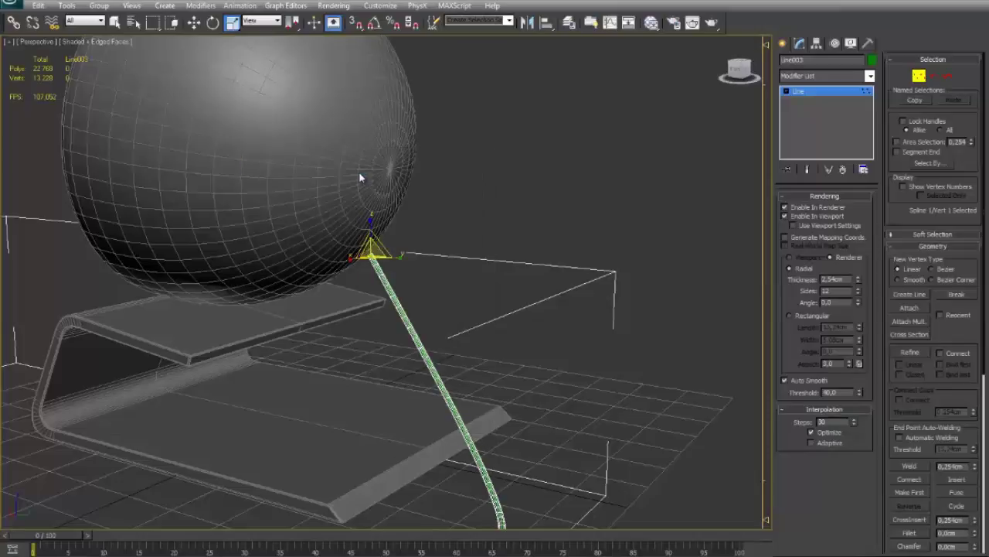
left_click_drag(393, 259, 448, 270)
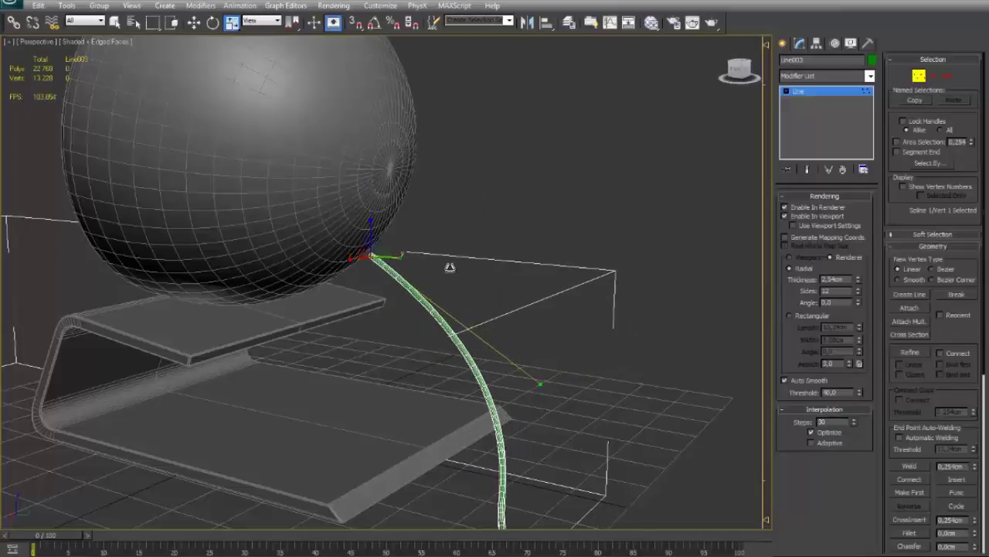
Rotate the first vertex's tangent closer to horizontal, shorten its handle and push the vertex into the speaker shell
key("e")
left_click_drag(386, 241, 370, 222)
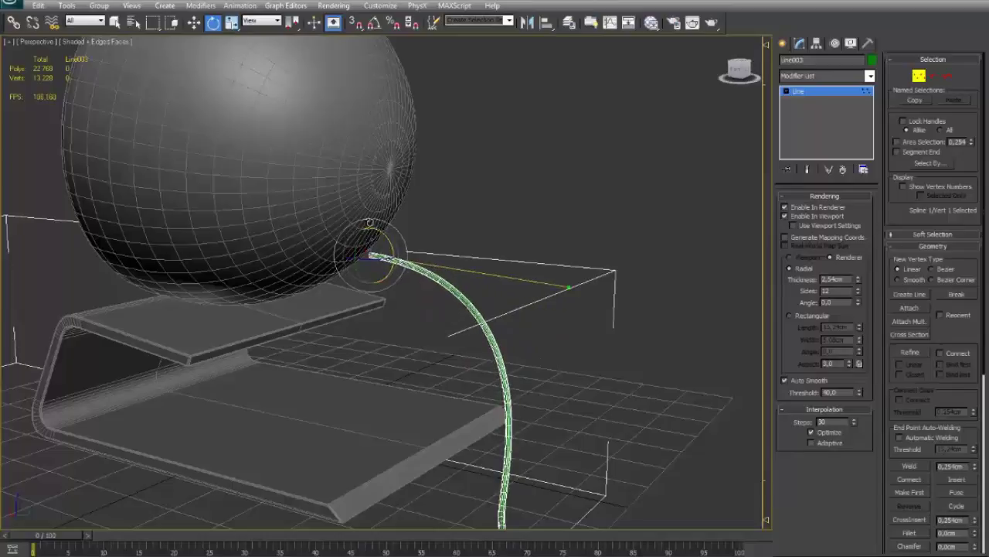
key("r")
left_click_drag(395, 258, 374, 255)
key("w")
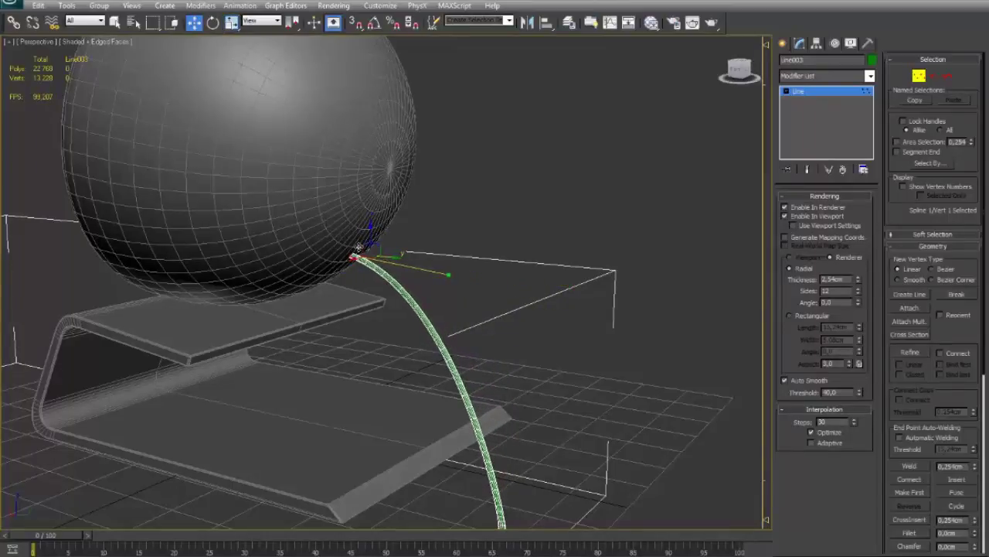
Rotate the cable's first vertex slightly and move it sideways onto the centre line of the shell's back
middle_click_drag(373, 254, 340, 250, "alt")
key("e")
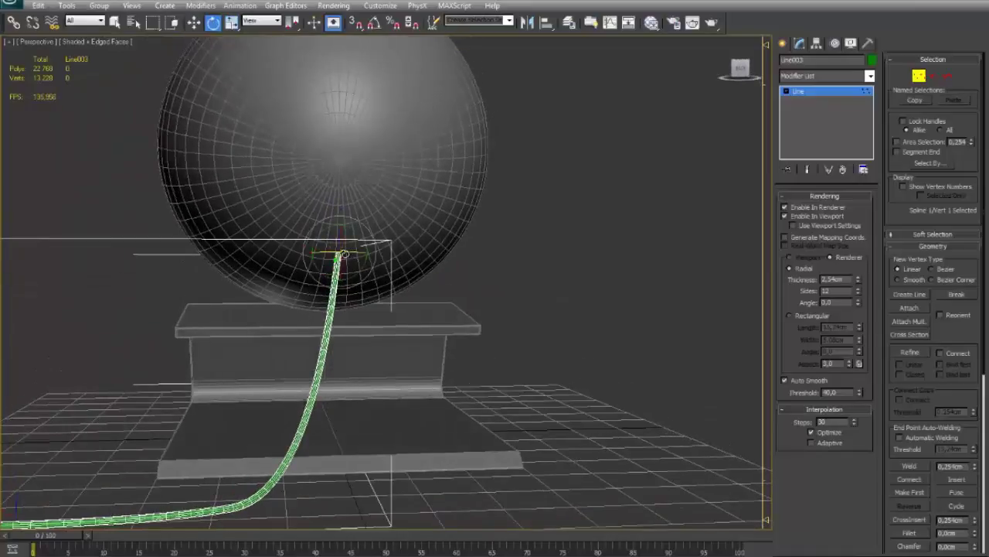
left_click_drag(345, 250, 349, 252)
key("w")
middle_click_drag(350, 256, 382, 157, "alt")
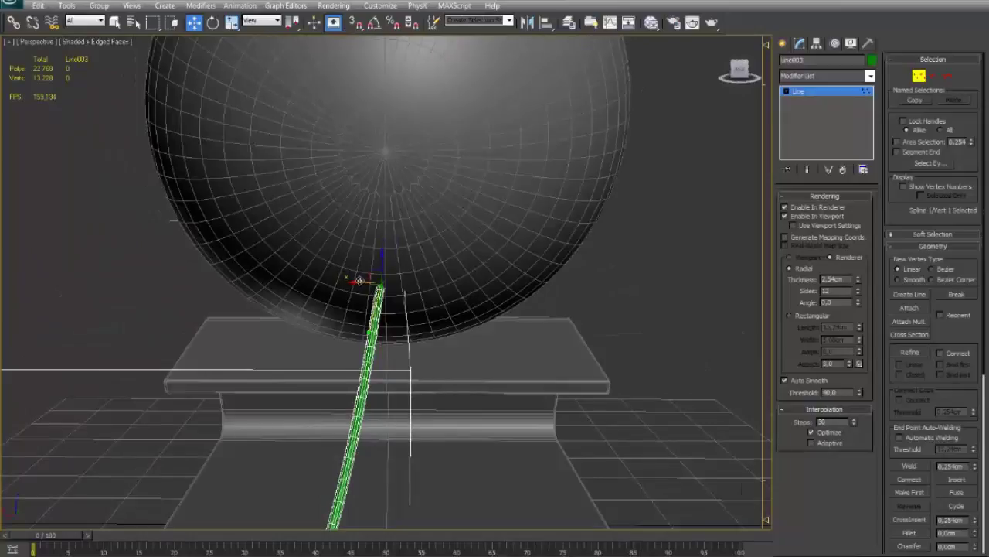
left_click_drag(360, 280, 400, 285)
key("e")
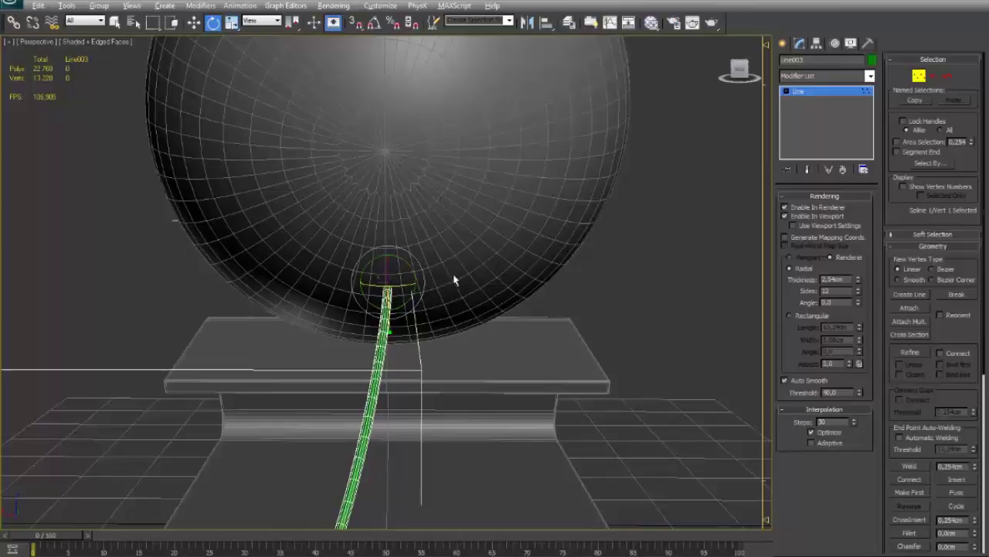
Leave vertex editing, deselect the cable and turn off edged faces in the perspective view
mouse_move(453, 279)
middle_mouse_down("alt")
mouse_move(557, 264)
mouse_move(642, 286)
mouse_move(482, 258)
mouse_move(720, 157)
middle_mouse_up("alt")
scroll(557, 264, "down", 3)
scroll(642, 286, "down", 4)
left_click(783, 43)
left_click(568, 146)
key("F4")
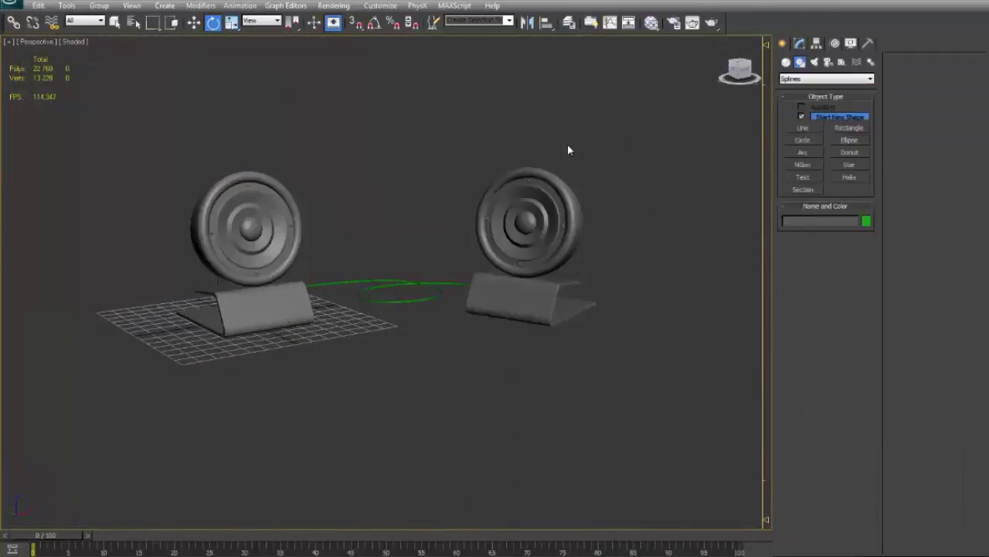
Select both speakers and the cable and change their object colour to grey
key("ctrl+a")
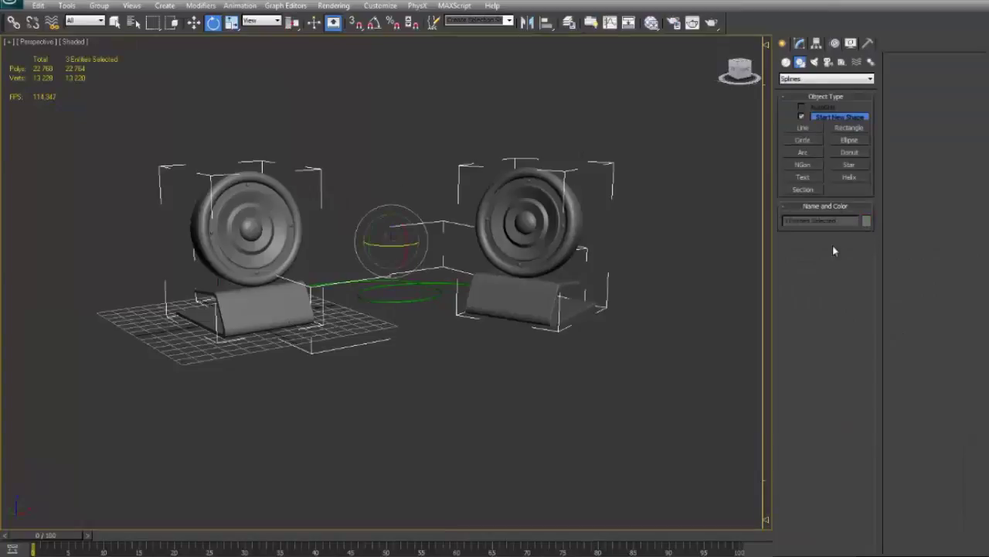
left_click(867, 221)
left_click(554, 317)
left_click(541, 316)
left_click(552, 353)
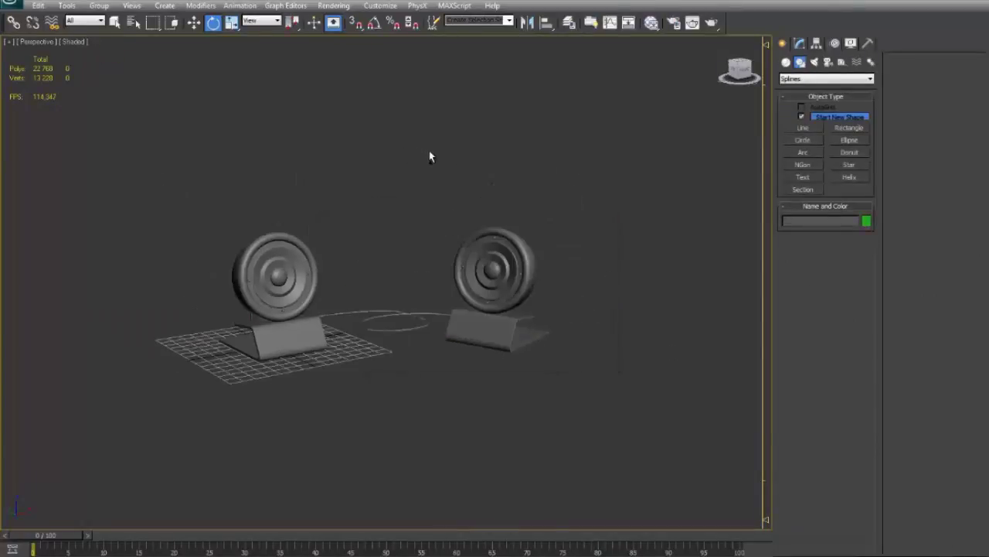
Check the reference picture url.jpg and move the cloned speaker group closer to the original speaker
scroll(386, 148, "up", 5)
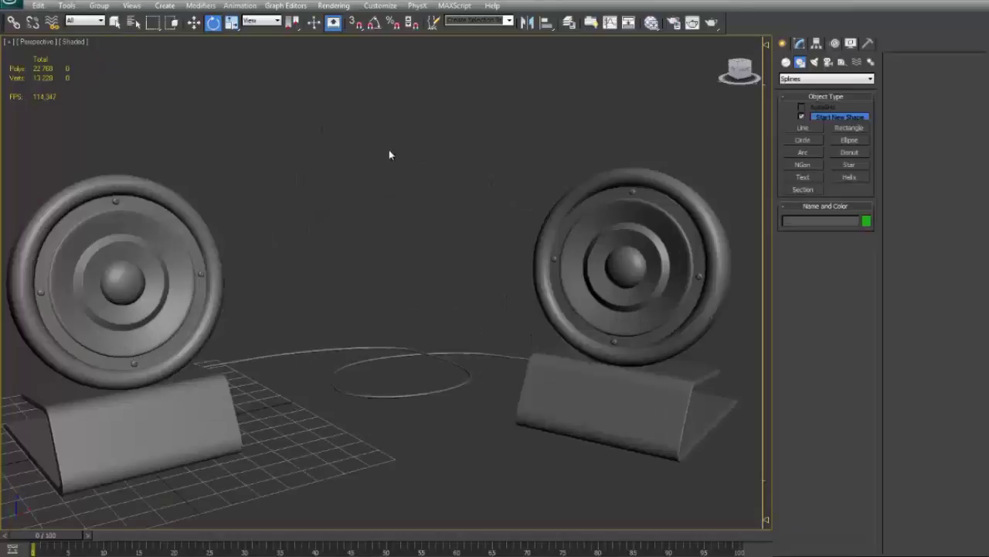
middle_click_drag(450, 168, 457, 214, "alt")
key("alt+Tab")
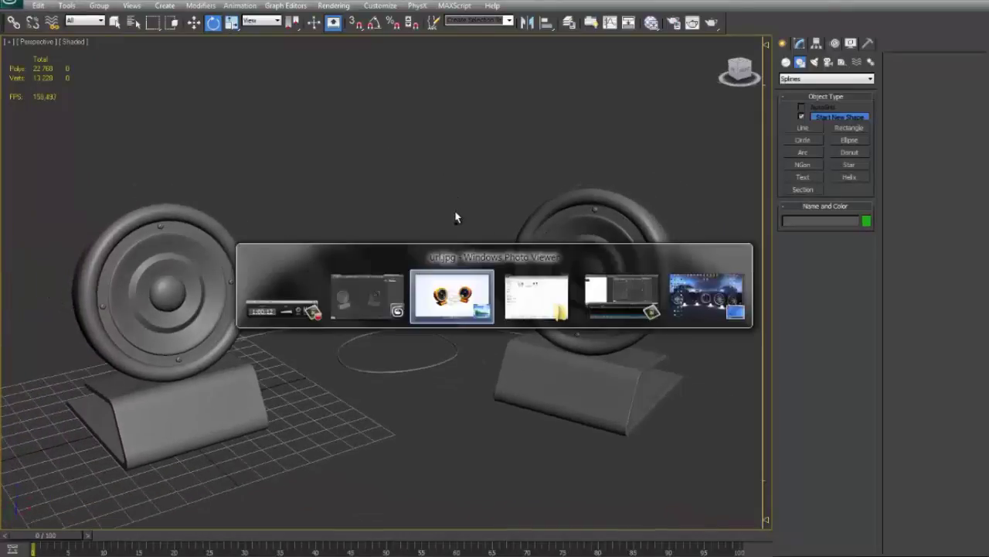
key("alt+Tab")
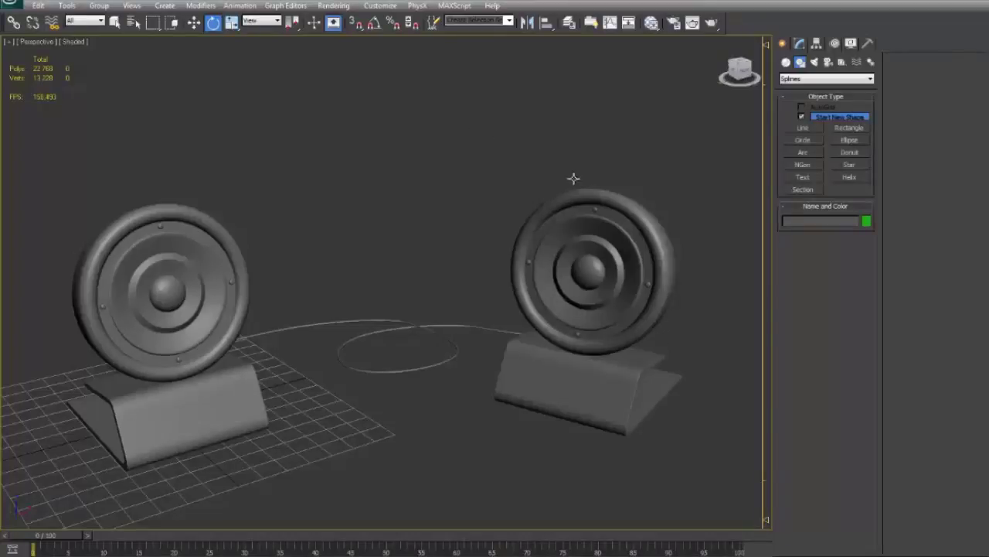
left_click(608, 276)
key("w")
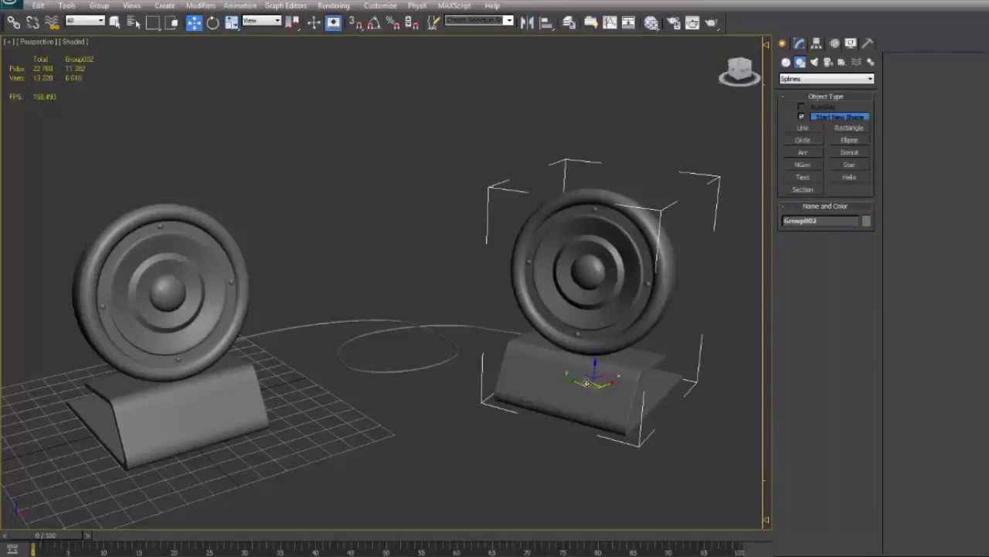
left_click_drag(537, 363, 537, 386)
key("ctrl+z")
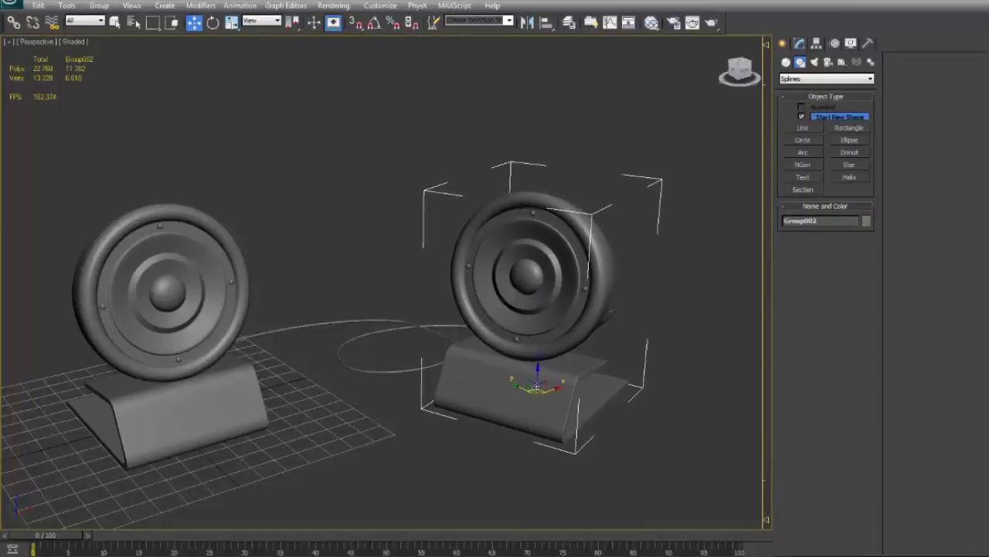
Shift the seven cable vertices nearest the cloned speaker to follow its new position, and reposition the cable's third vertex
middle_click_drag(550, 314, 624, 408, "alt")
left_click(625, 408)
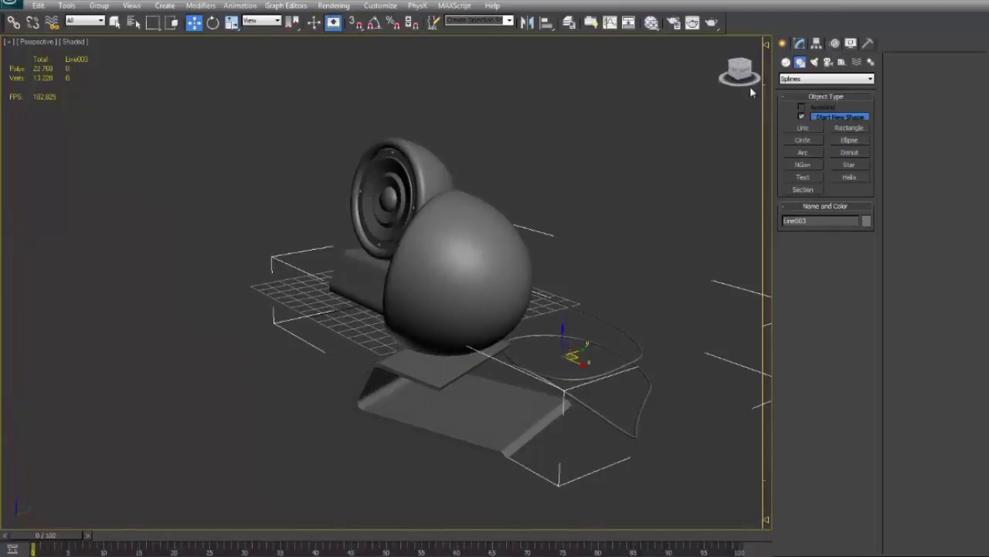
left_click(804, 44)
left_click(919, 75)
middle_click_drag(680, 131, 186, 262, "alt")
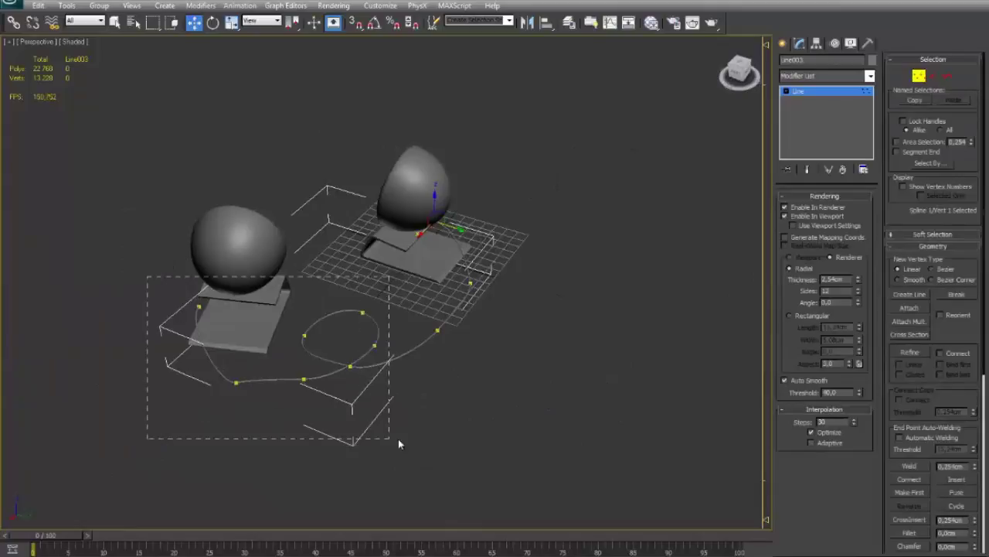
left_click_drag(399, 439, 399, 437)
left_click_drag(354, 369, 383, 356)
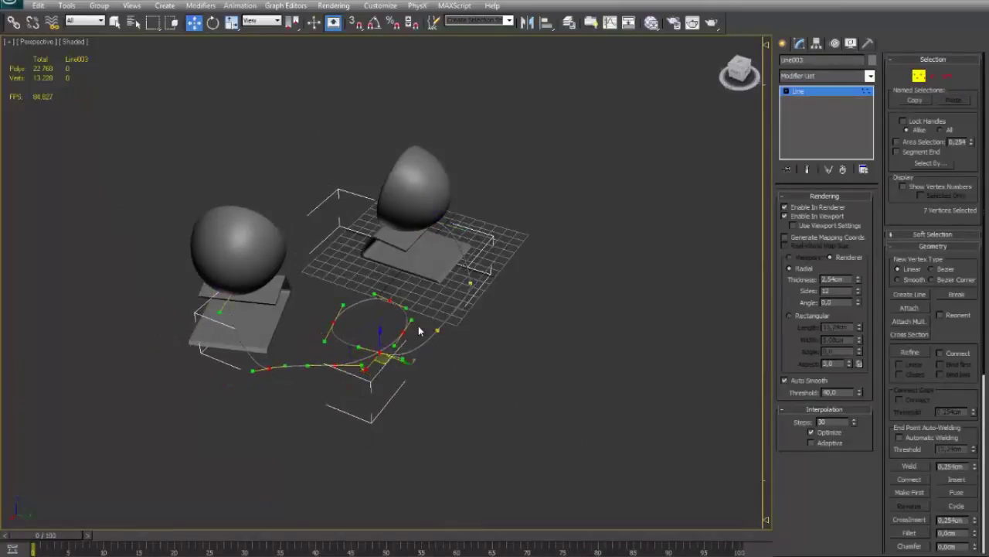
left_click(438, 330)
left_click_drag(439, 340, 457, 331)
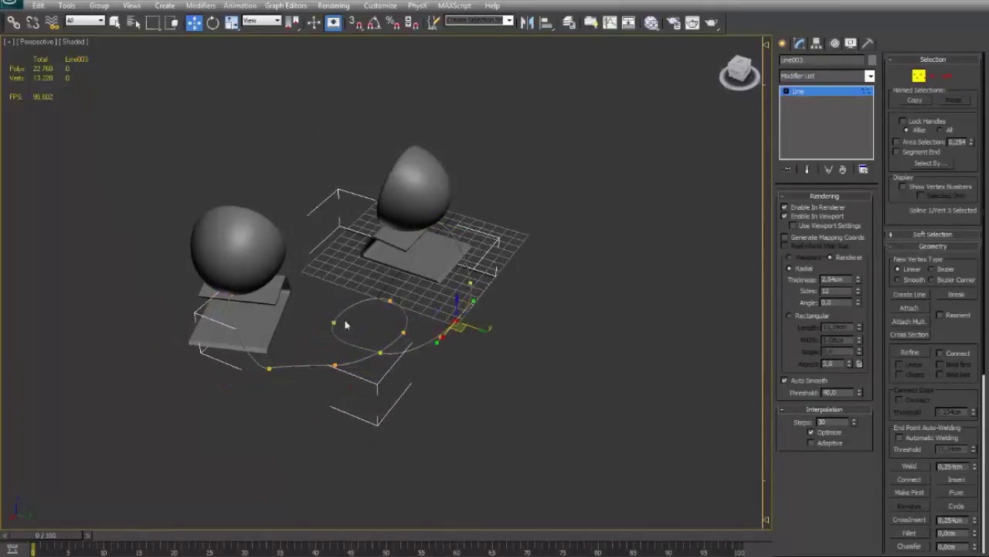
Align the cable's end vertex with the middle of the cloned speaker's shell and leave vertex editing
left_click_drag(287, 392, 287, 392)
middle_click_drag(283, 309, 363, 281, "alt")
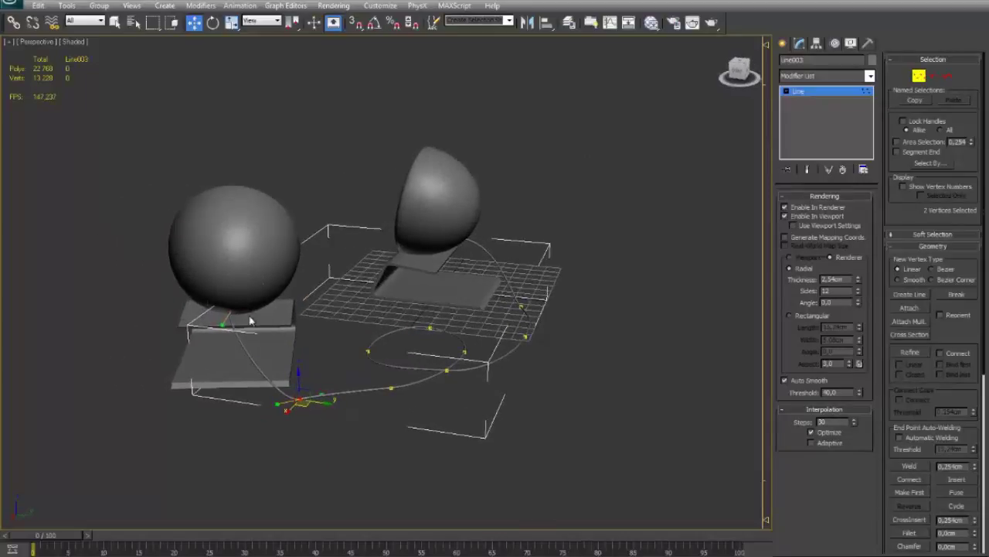
left_click(235, 312)
middle_click_drag(239, 311, 345, 295, "alt")
key("z")
scroll(364, 270, "down", 2)
key("F3")
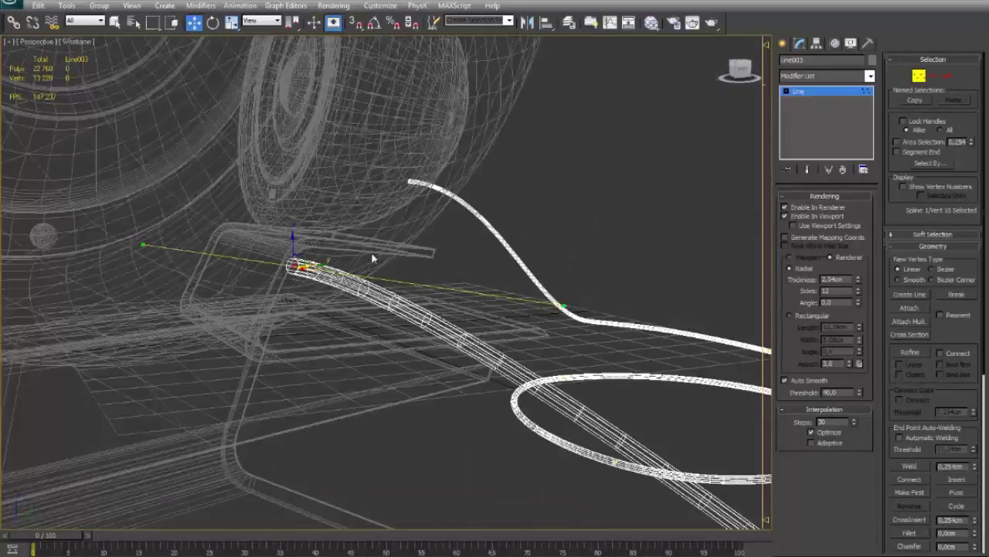
key("F3")
key("F4")
mouse_move(375, 239)
middle_mouse_down("alt")
mouse_move(324, 234)
mouse_move(331, 186)
middle_mouse_up("alt")
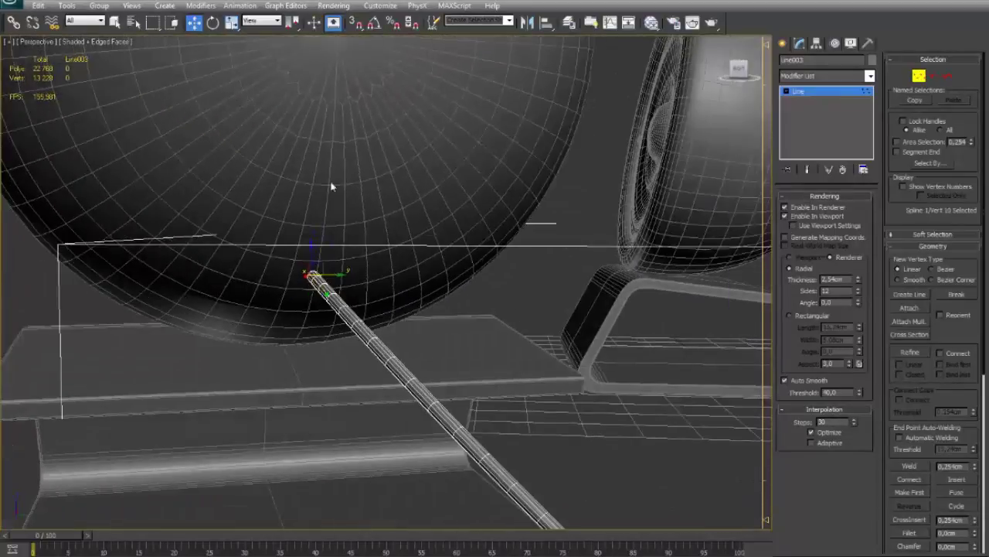
left_click_drag(333, 275, 342, 275)
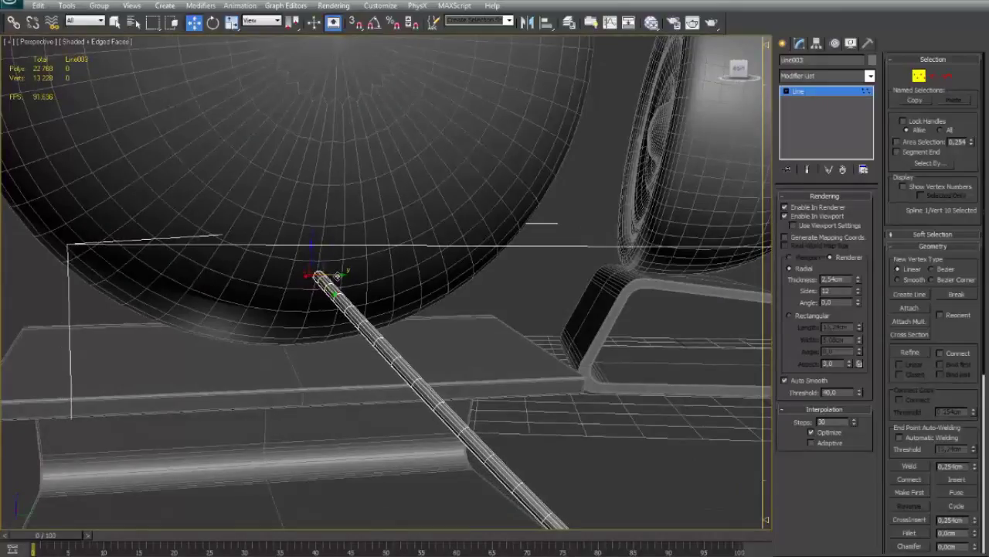
scroll(416, 216, "down", 4)
middle_click_drag(417, 214, 563, 174, "alt")
left_click(783, 43)
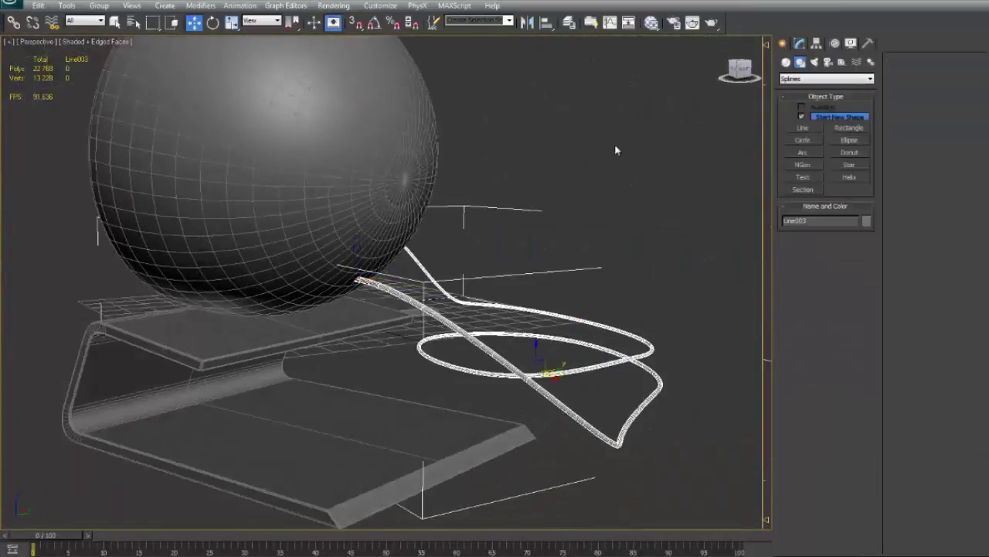
left_click(615, 145)
Frame both speakers and the cable from the front and create a camera from that view
middle_click_drag(433, 174, 624, 211, "alt")
scroll(594, 164, "down", 5)
middle_click_drag(624, 211, 514, 192, "alt")
scroll(530, 212, "up", 5)
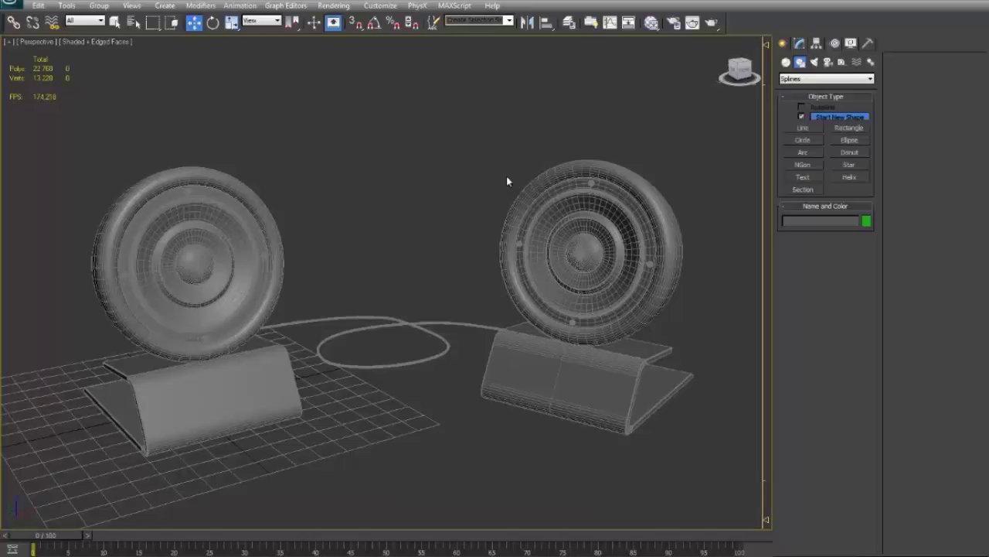
middle_click_drag(470, 204, 466, 203, "alt")
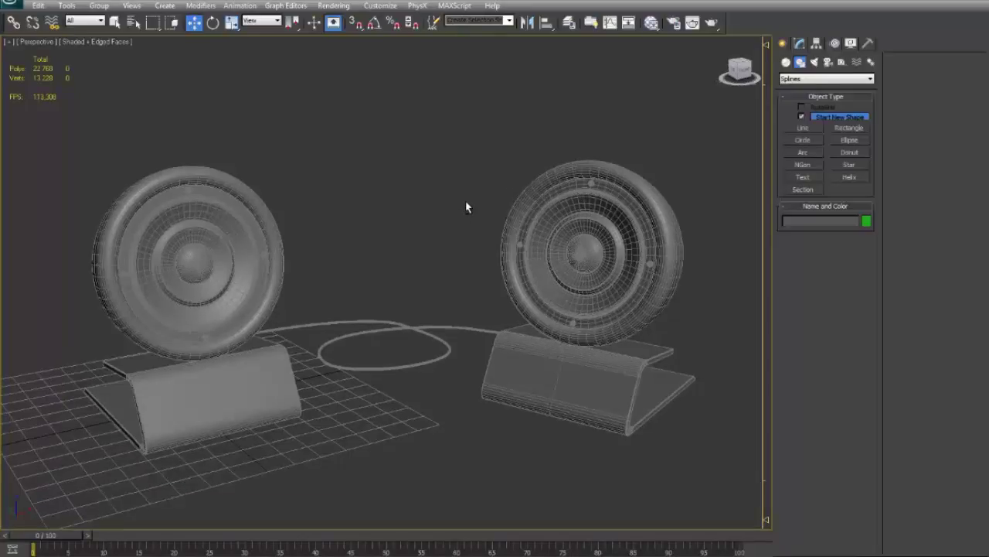
key("alt")
key("ctrl+c")
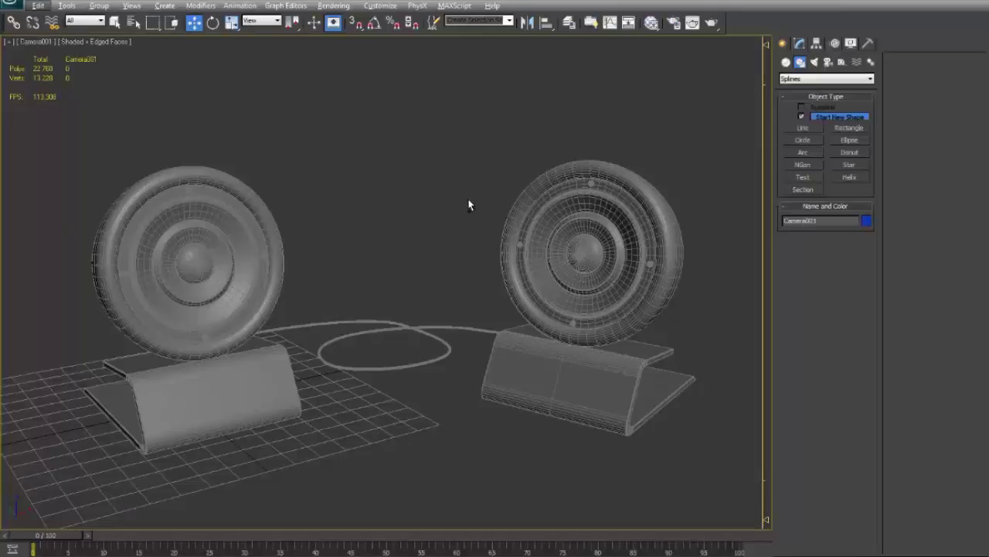
Switch to the perspective view and examine where the new camera sits relative to the two speakers
left_click(332, 106)
key("p")
scroll(333, 104, "down", 2)
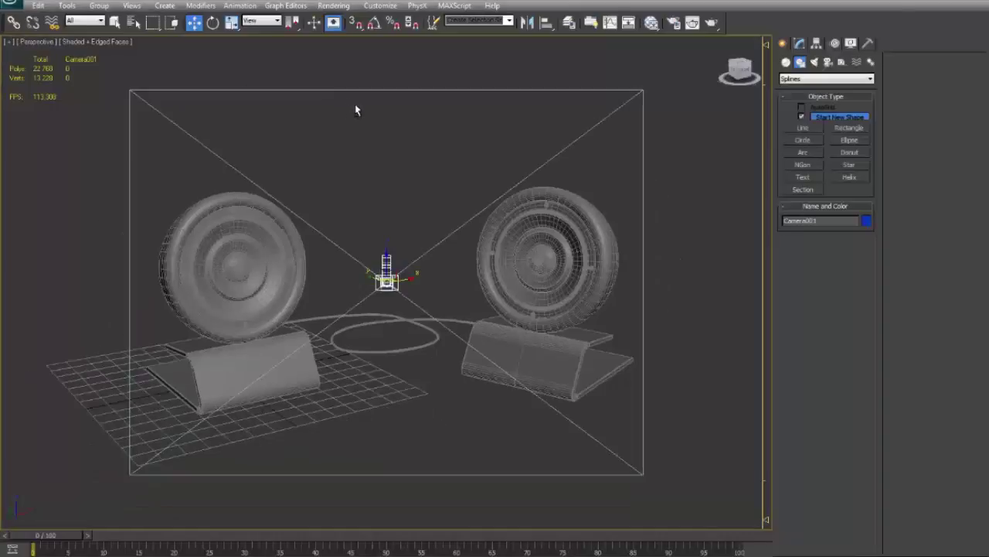
middle_click_drag(355, 106, 406, 128, "alt")
scroll(406, 129, "down", 2)
scroll(300, 232, "down", 3)
middle_click_drag(300, 232, 391, 223, "alt")
scroll(391, 223, "up", 3)
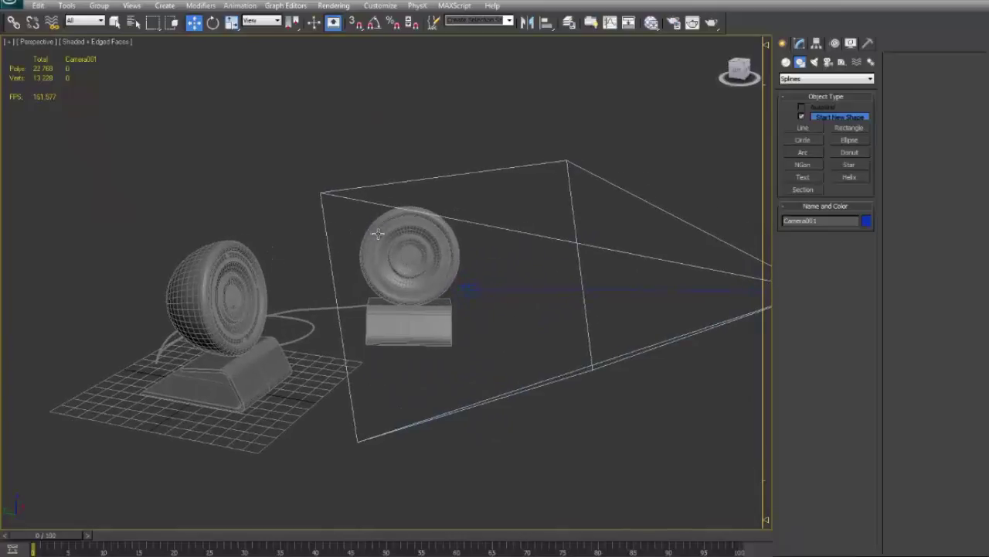
Set the render output size to the HDTV (video) preset at 1280x720 and close the render settings
left_click(673, 24)
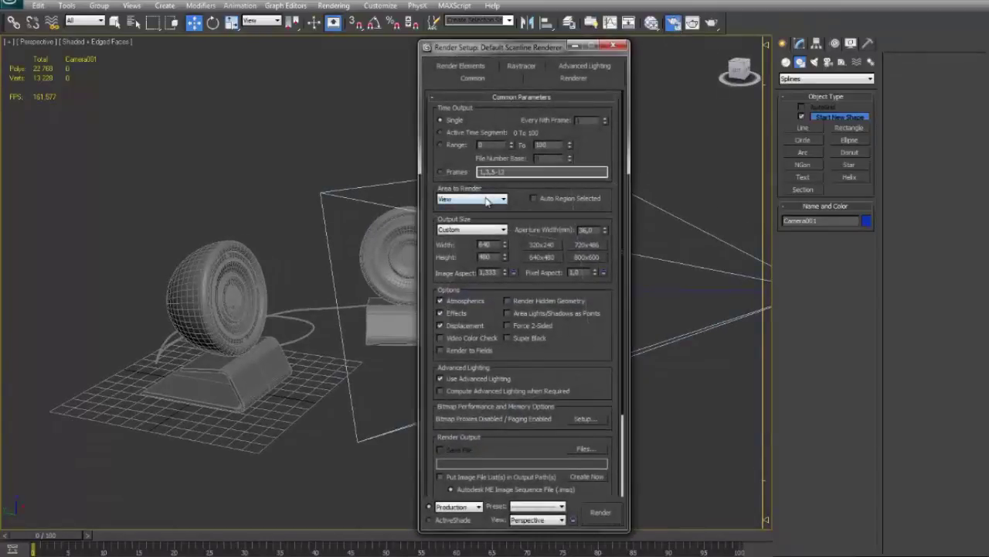
left_click(470, 230)
left_click(470, 230)
left_click(496, 232)
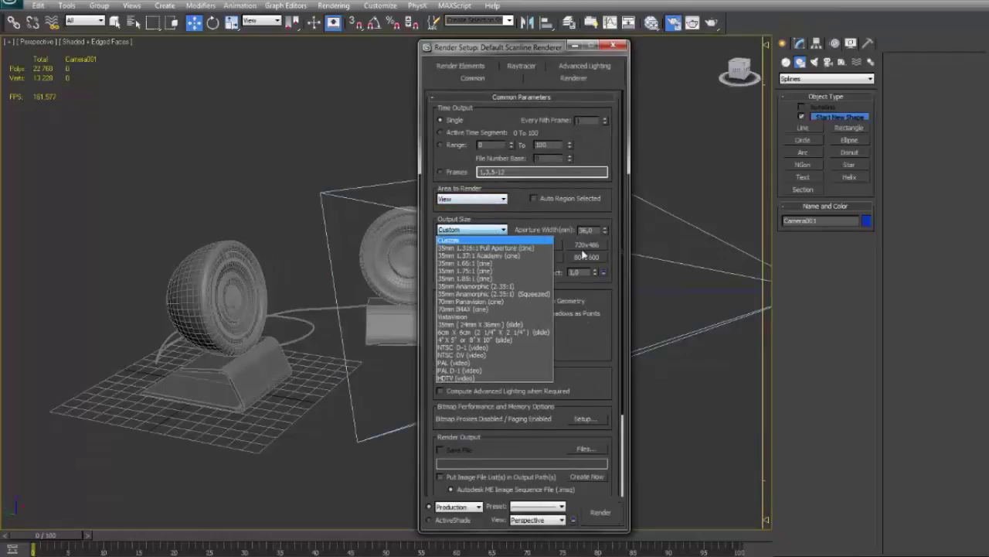
left_click(458, 378)
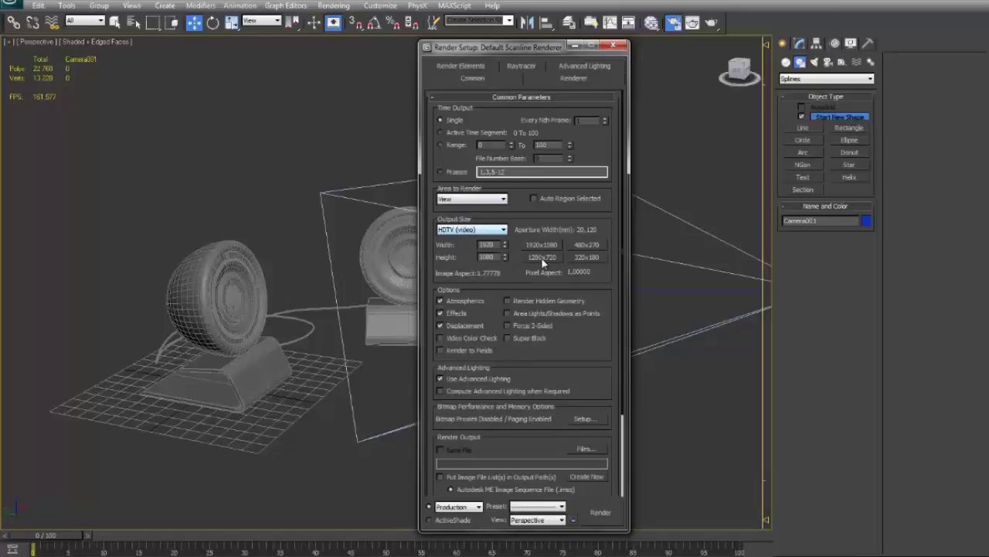
left_click(545, 258)
left_click(613, 45)
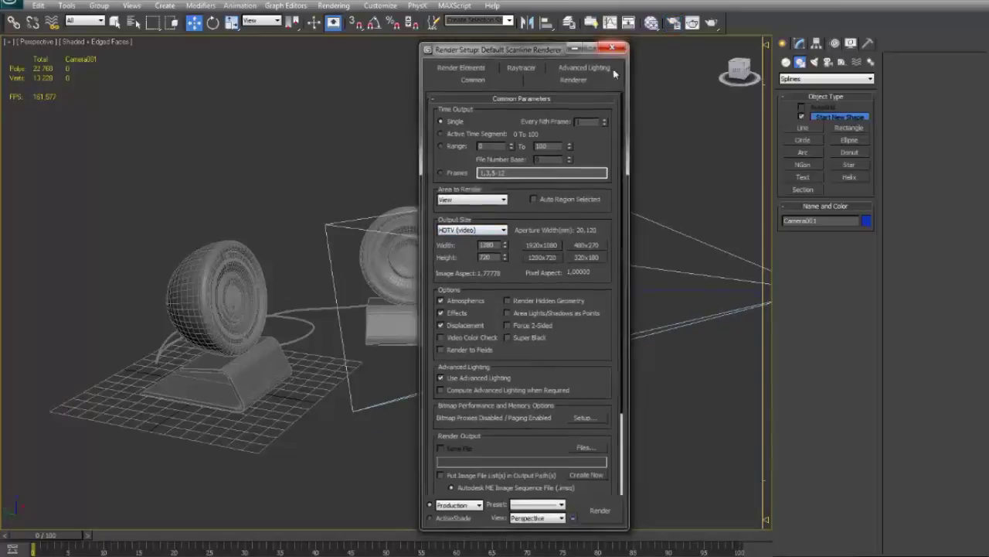
Return to the maximized Camera001 view and show its safe frames
key("alt+w")
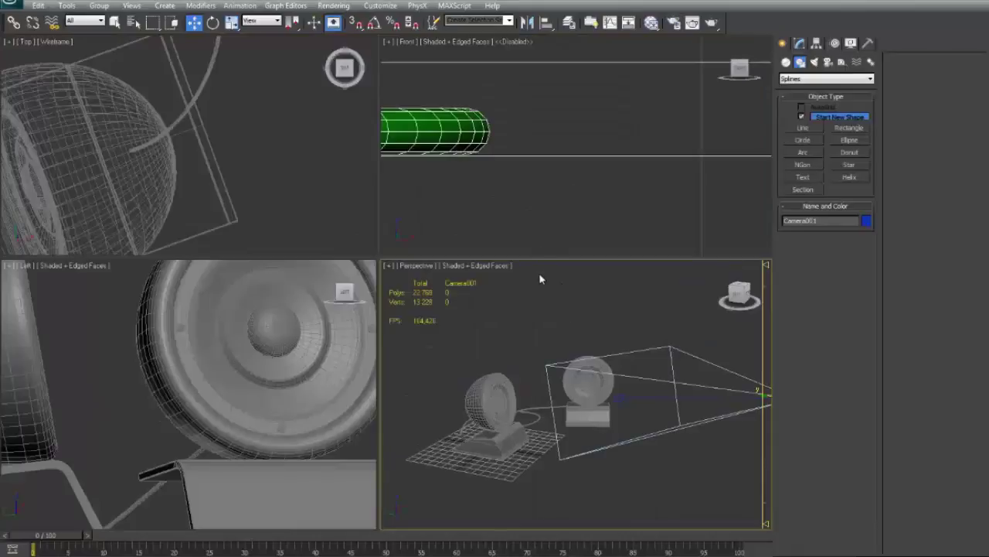
key("alt+w")
key("c")
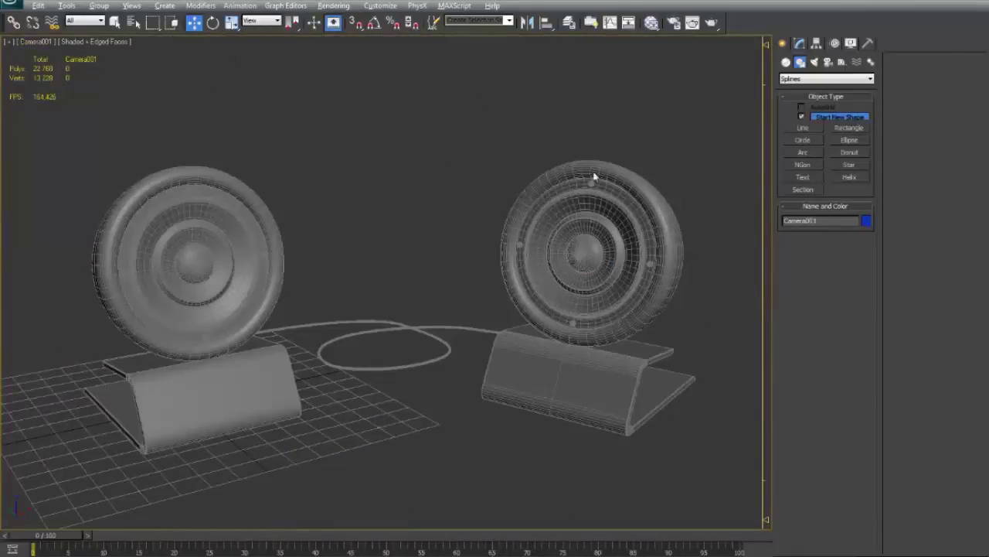
left_click(31, 43)
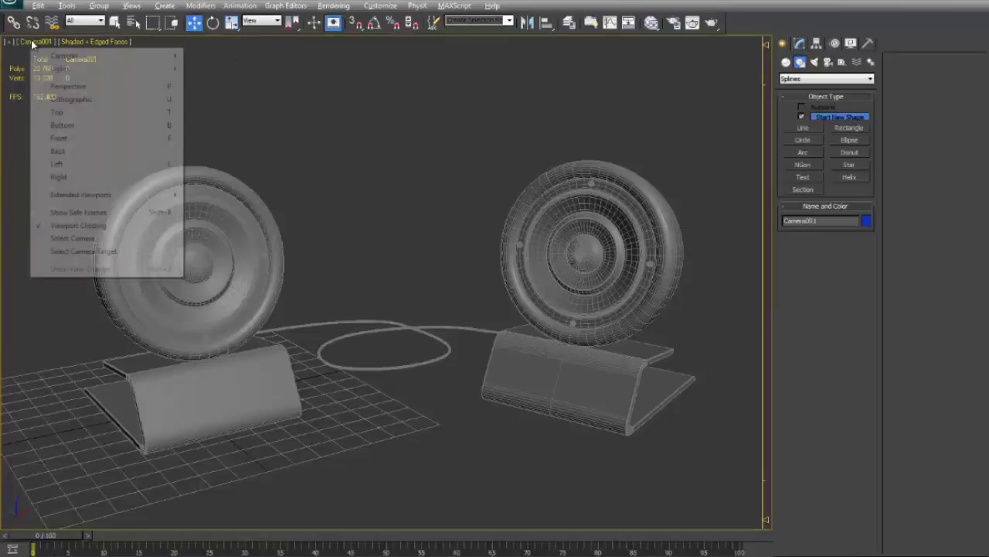
left_click(75, 214)
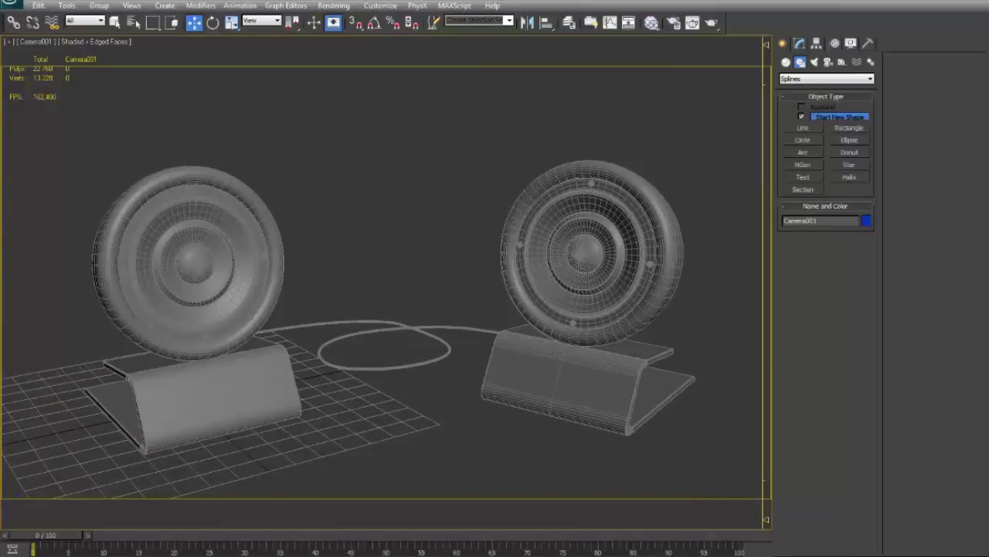
Pull the camera slightly back from the two speakers to leave more margin around them
key("alt+z")
left_click_drag(462, 256, 464, 260)
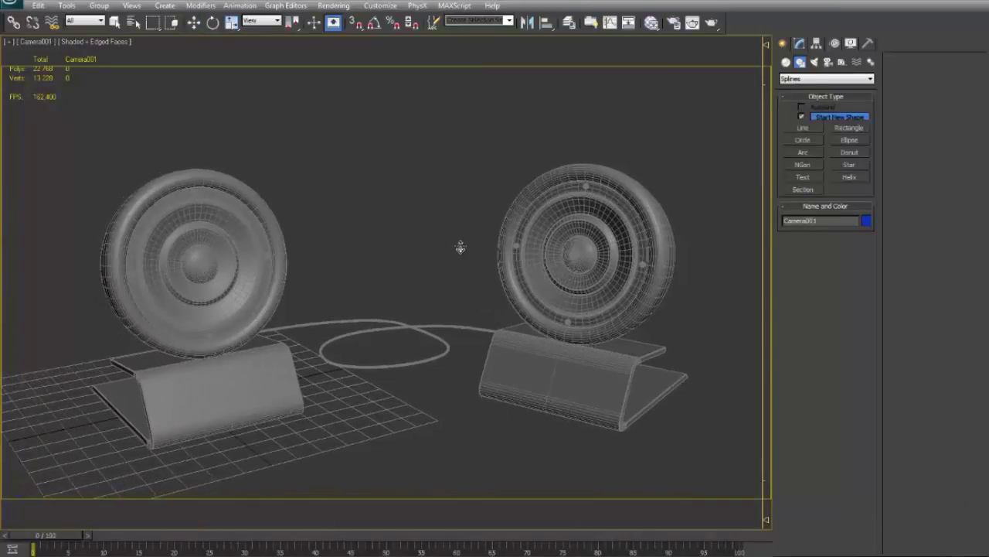
right_click(461, 247)
key("alt+Tab")
key("alt+Tab")
left_click(674, 25)
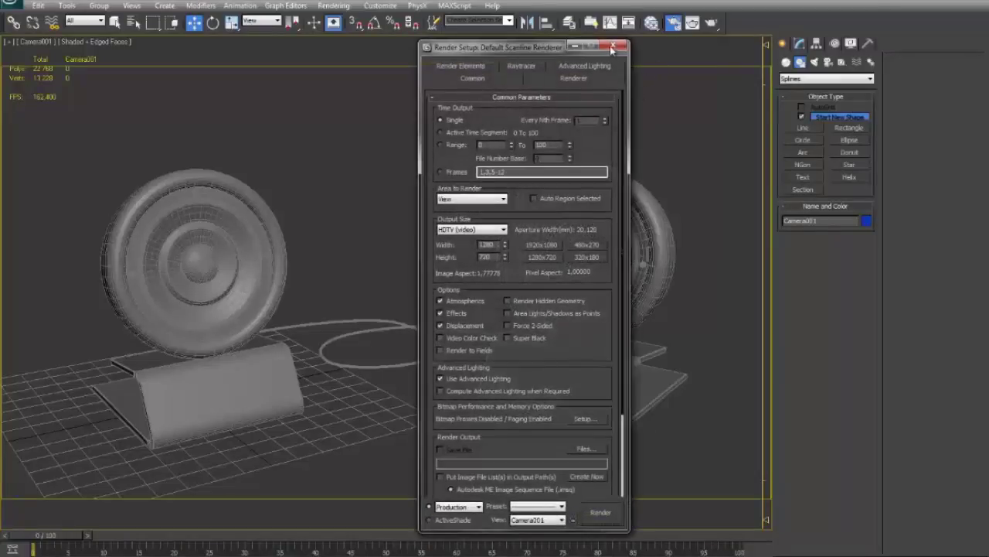
left_click(611, 46)
Open the material editor and look over the existing 08 - Default material network
left_click(652, 23)
left_click(651, 23)
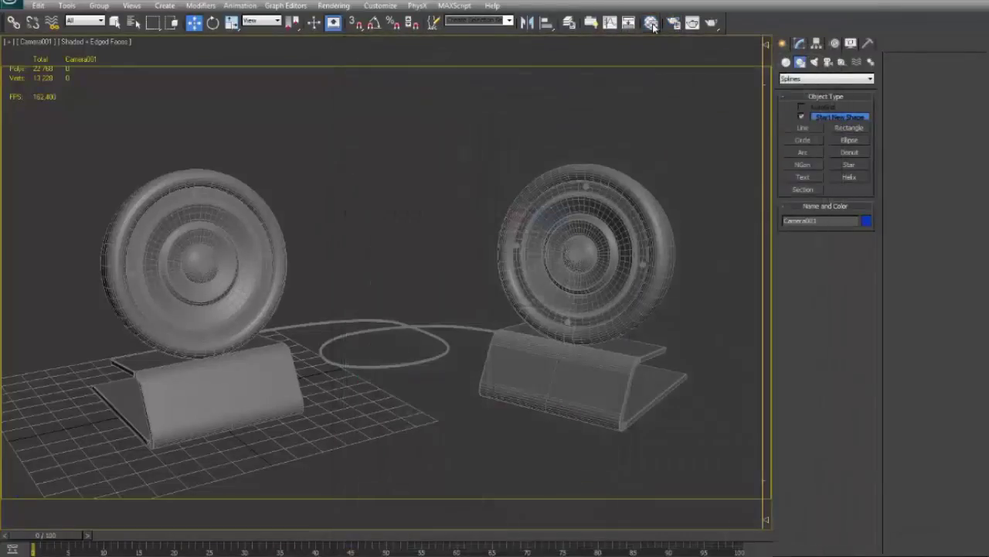
key("m")
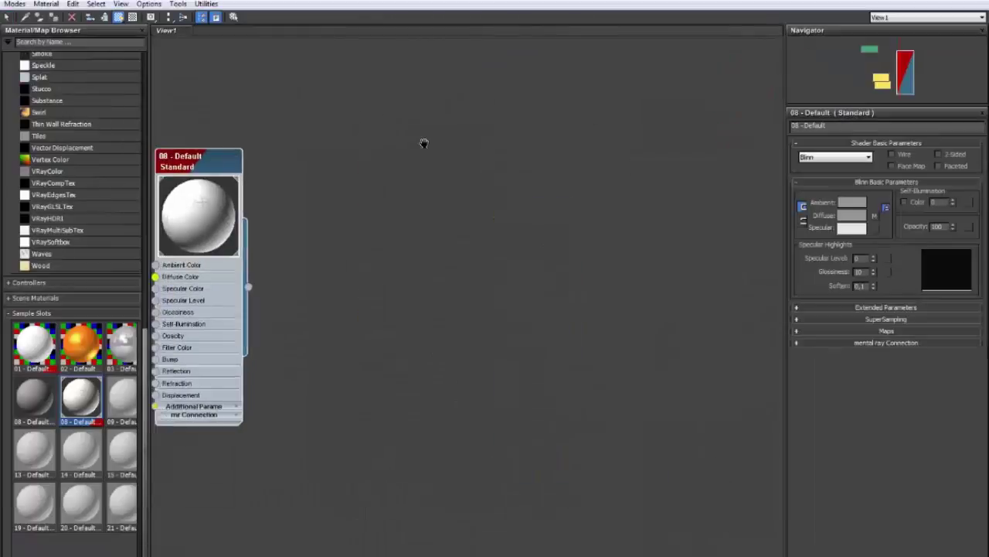
middle_click_drag(424, 143, 563, 217)
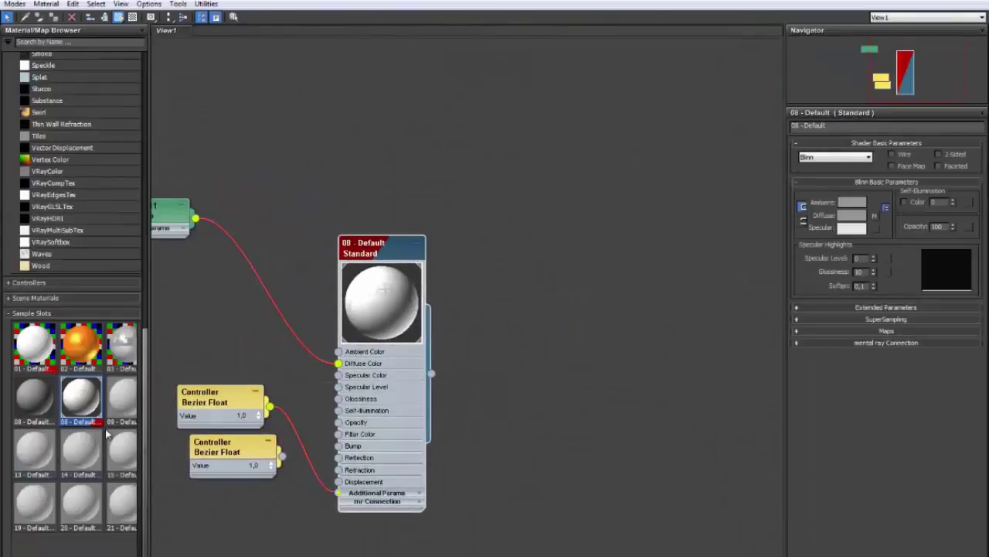
middle_click_drag(471, 198, 638, 278)
scroll(638, 278, "down", 4)
middle_click_drag(564, 226, 446, 414)
scroll(454, 381, "up", 1)
middle_click_drag(430, 269, 406, 326)
left_click(483, 289)
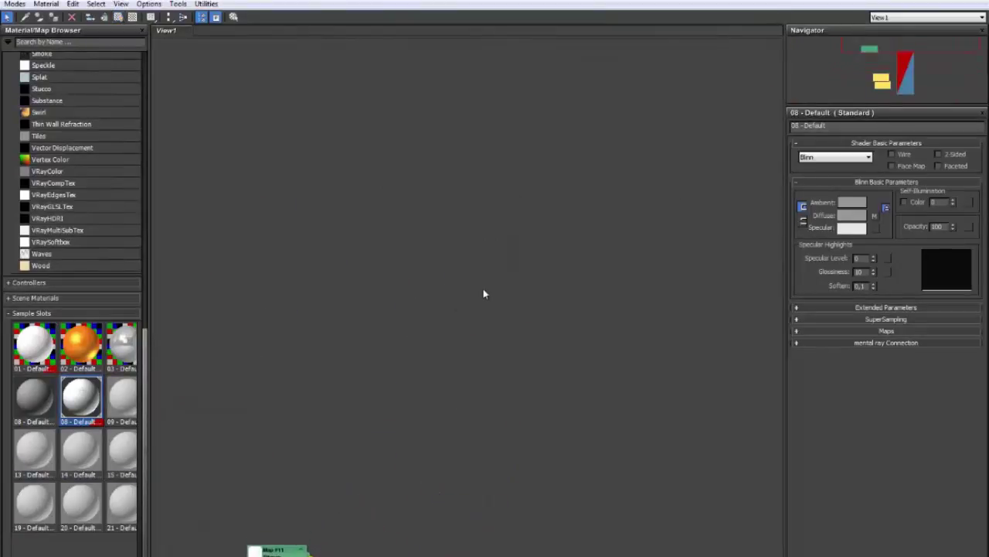
middle_click_drag(483, 290, 468, 59)
middle_click_drag(483, 326, 518, 249)
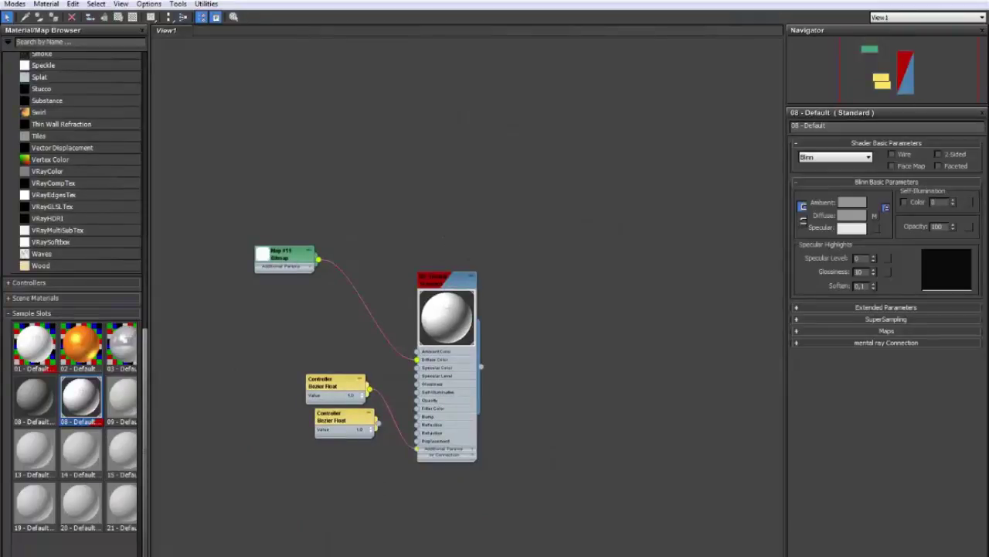
Add url.jpg from the Referance folder to the material node view as a bitmap node above the existing network
key("alt+Tab")
left_click(571, 294)
left_click_drag(473, 78, 509, 234)
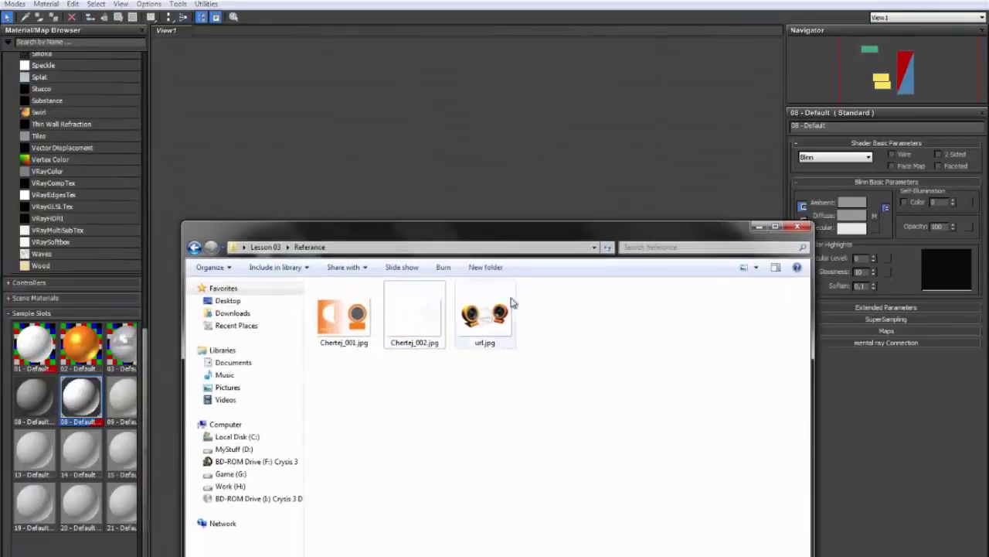
left_click_drag(506, 305, 433, 108)
middle_click_drag(508, 119, 462, 249)
scroll(479, 231, "up", 2)
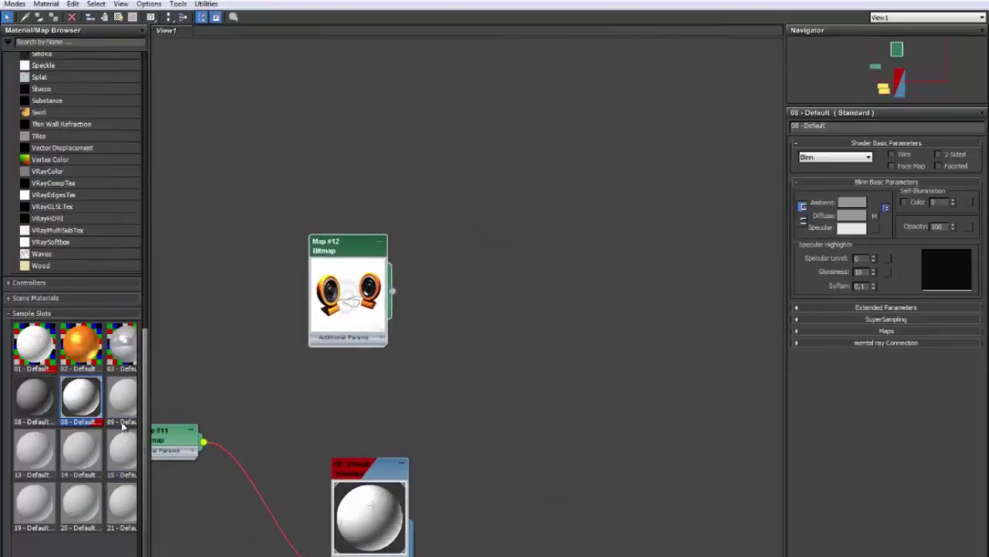
Place the 09 - Default sample material in the node view as an instance beside the reference bitmap
left_click_drag(129, 405, 564, 205)
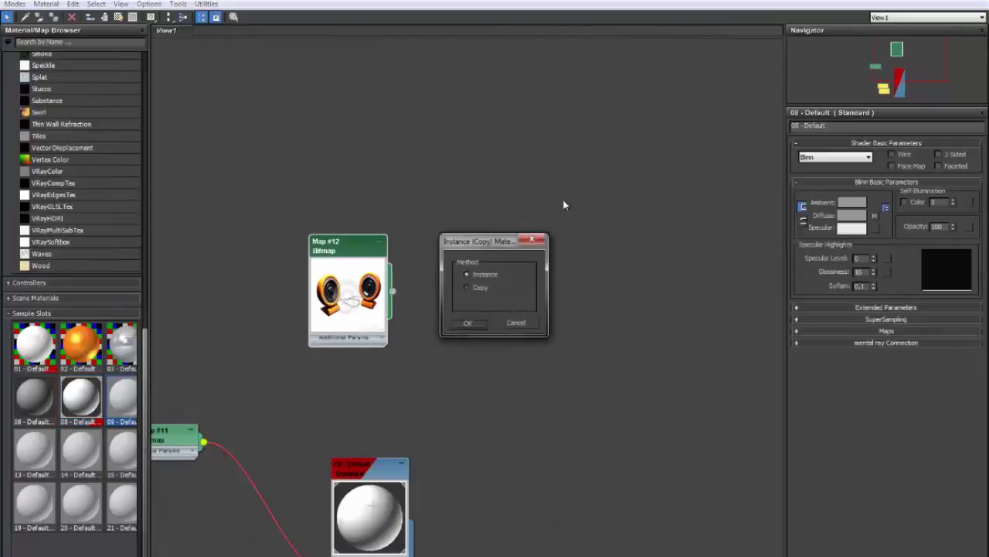
left_click(469, 324)
scroll(517, 219, "up", 2)
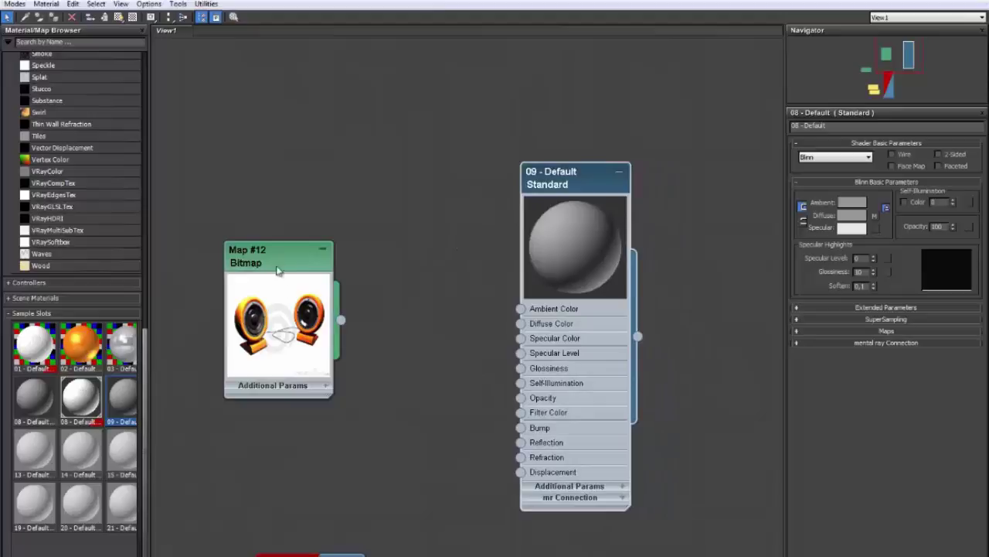
Enlarge the reference bitmap node's preview and move the 09 - Default material node farther away from it
double_click(300, 332)
double_click(239, 257)
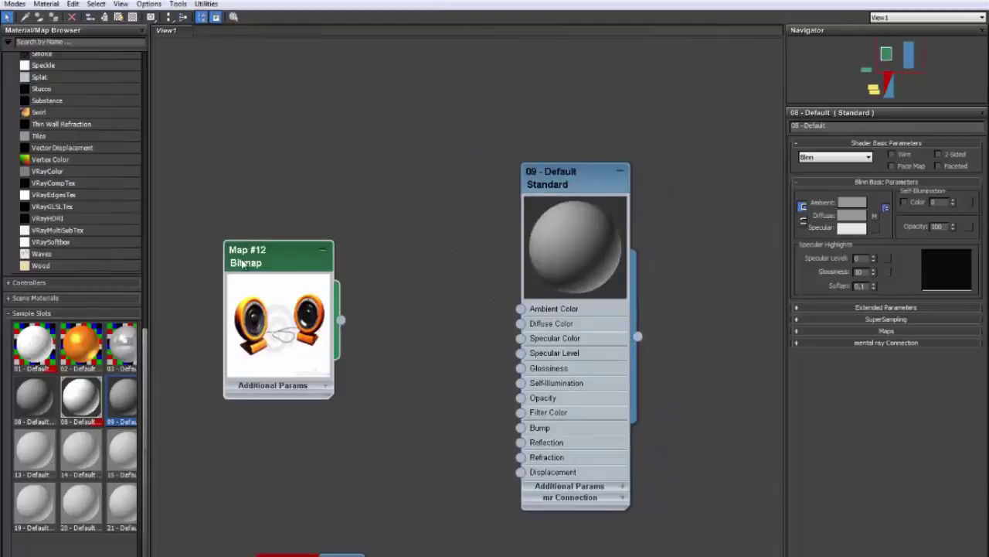
left_click_drag(332, 399, 400, 451)
left_click_drag(313, 272, 315, 178)
scroll(431, 164, "up", 1)
left_click_drag(562, 181, 667, 165)
scroll(664, 170, "down", 1)
Set the 09 - Default material's diffuse color to the orange sampled from the speaker shell in the reference bitmap
double_click(696, 164)
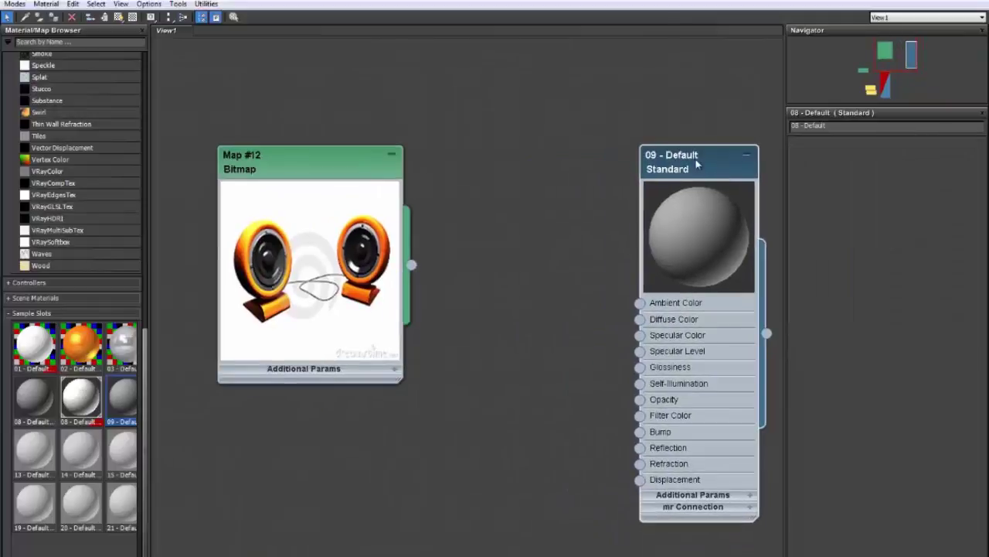
middle_click_drag(713, 172, 660, 220)
left_click(855, 216)
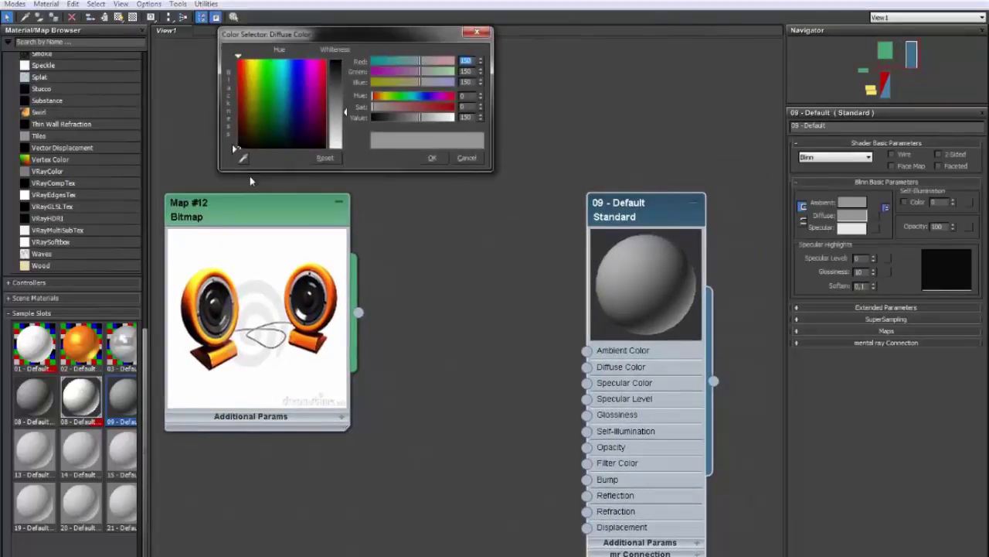
left_click(243, 157)
left_click(185, 287)
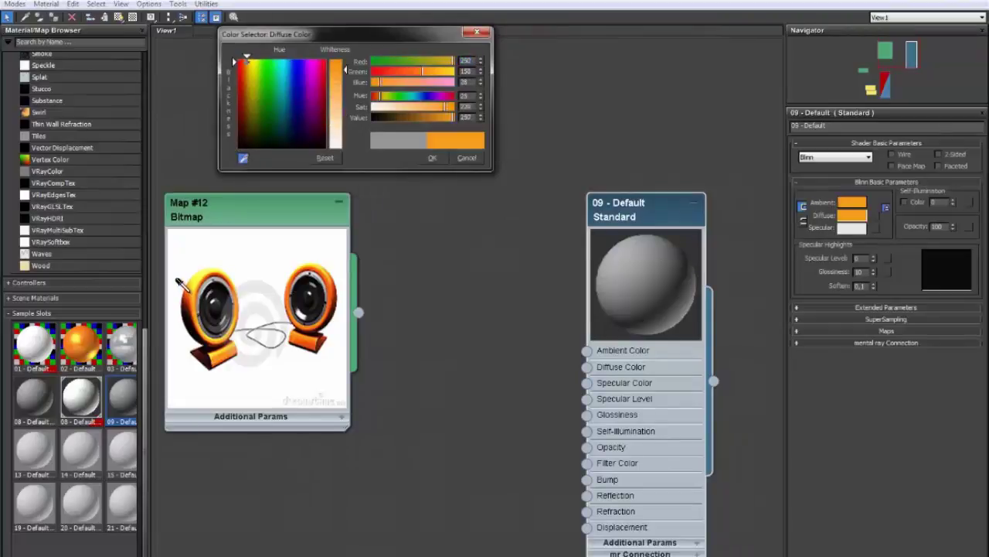
left_click(187, 289)
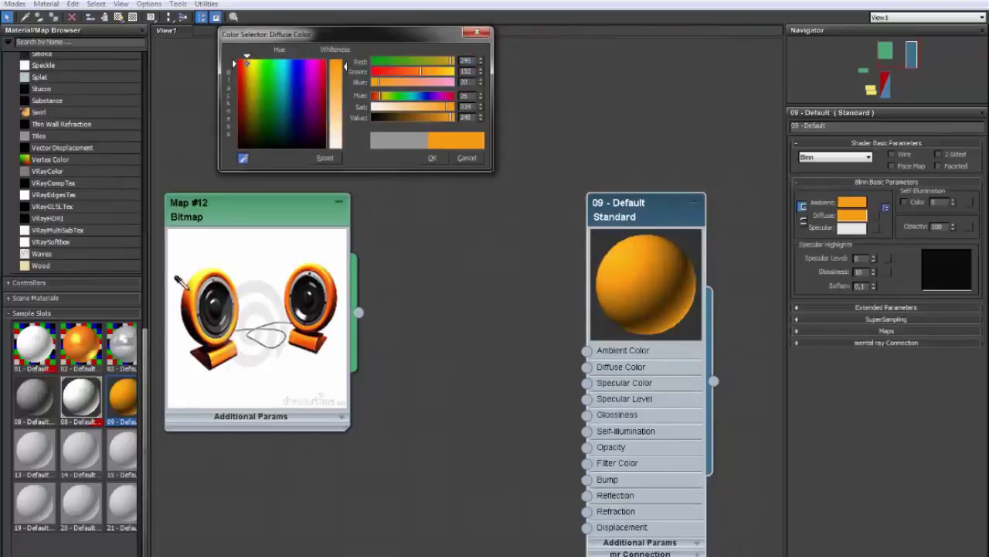
left_click(434, 161)
key("Return")
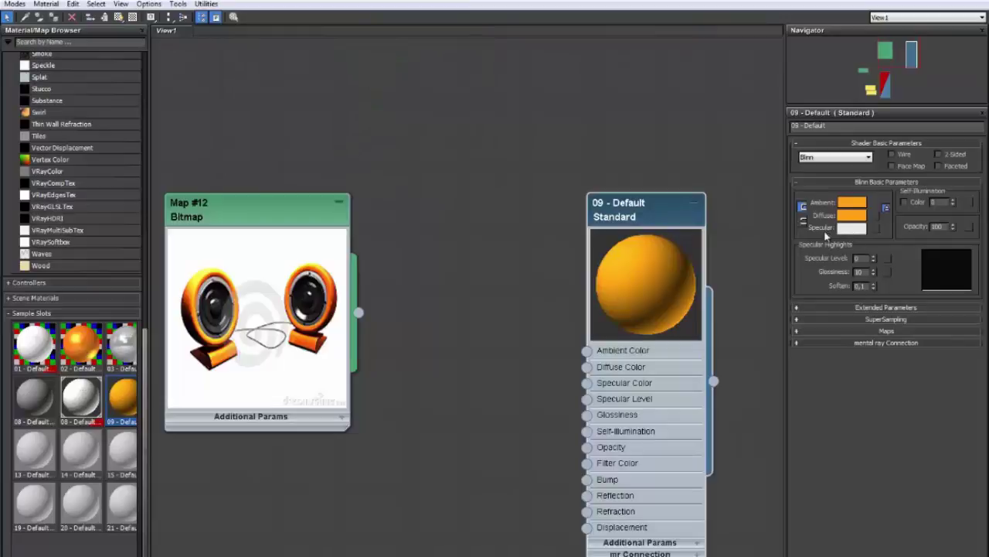
left_click(858, 231)
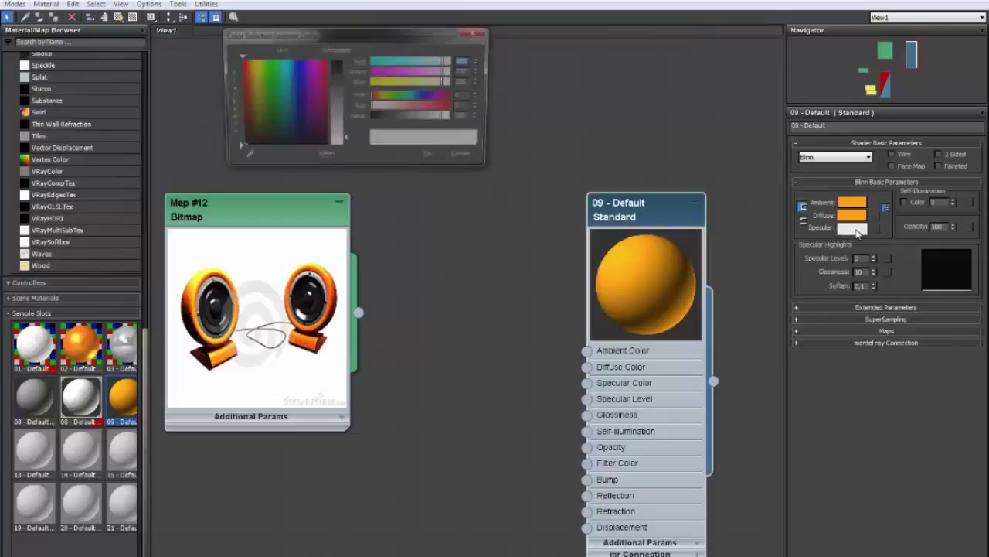
left_click(243, 159)
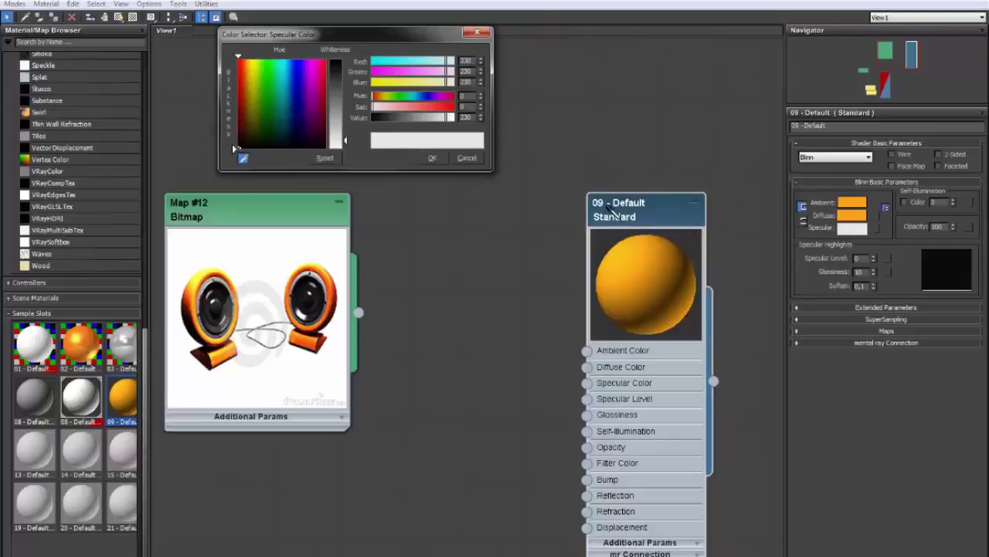
left_click(469, 142)
left_click(467, 158)
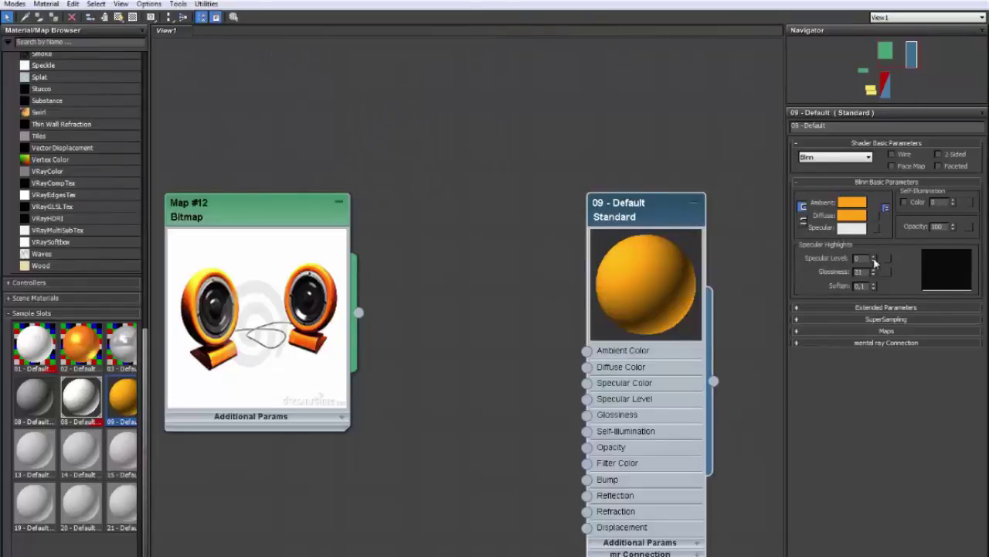
Set the material's specular level to 71 and glossiness to 33, and sample a yellow specular color from the reference speaker's shell highlight
left_click_drag(874, 260, 874, 223)
left_click_drag(874, 274, 874, 269)
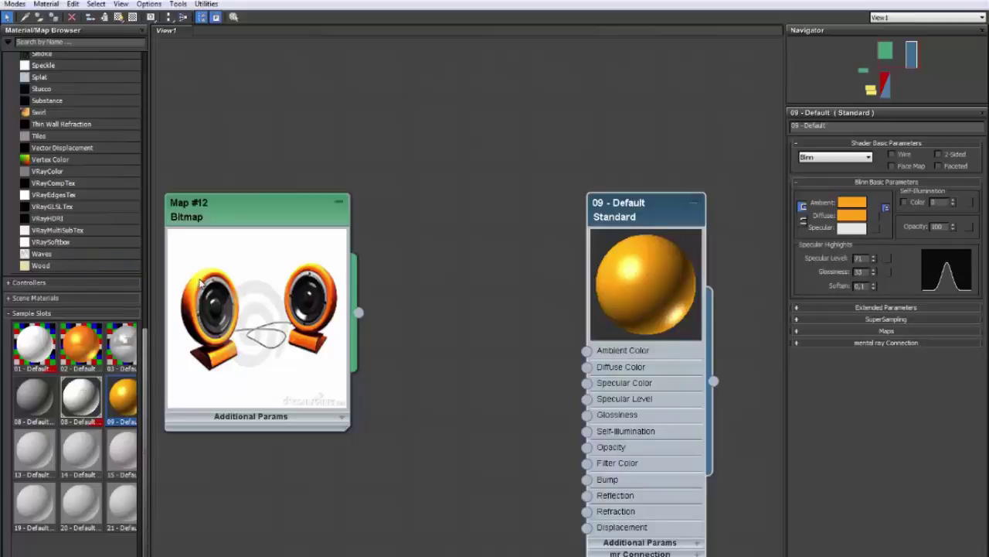
left_click(855, 229)
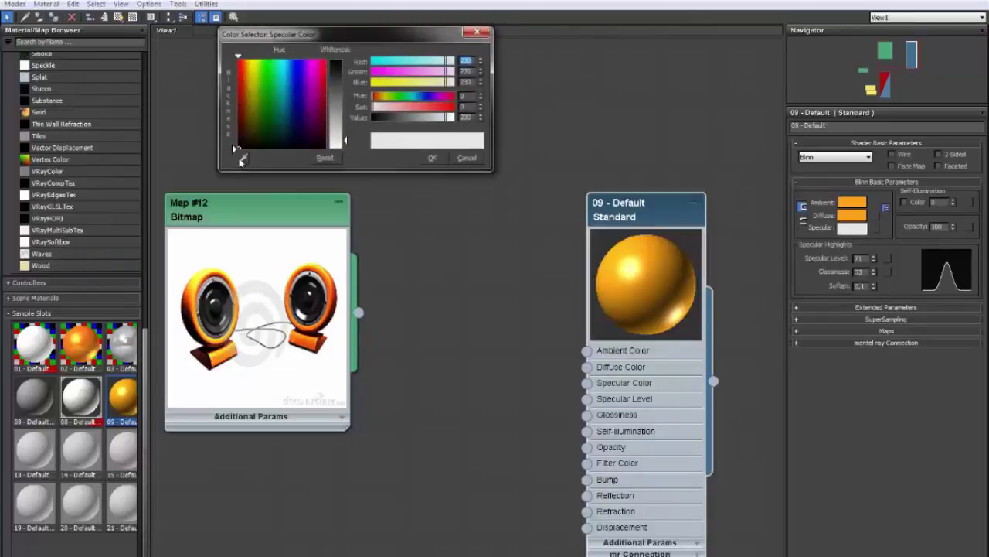
left_click(243, 159)
left_click(188, 272)
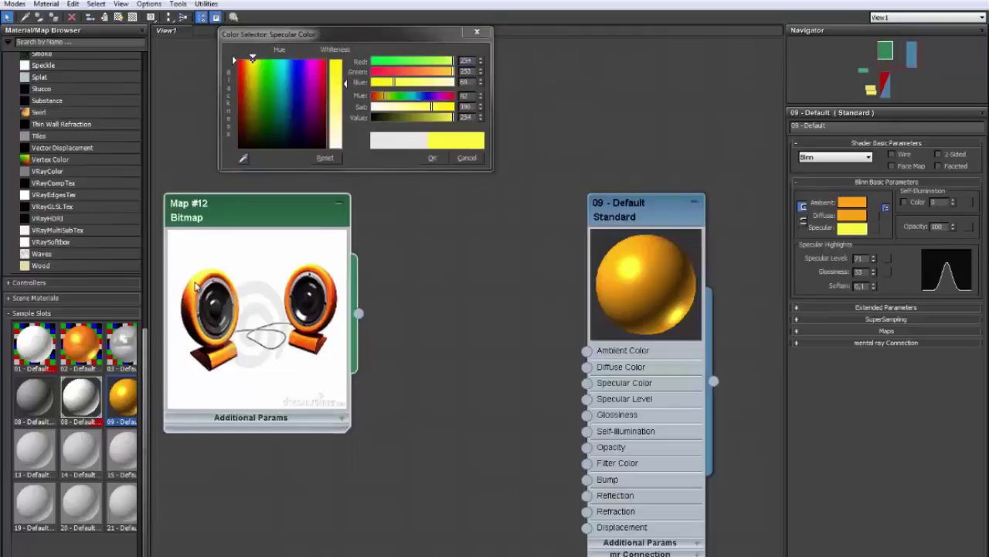
left_click(243, 158)
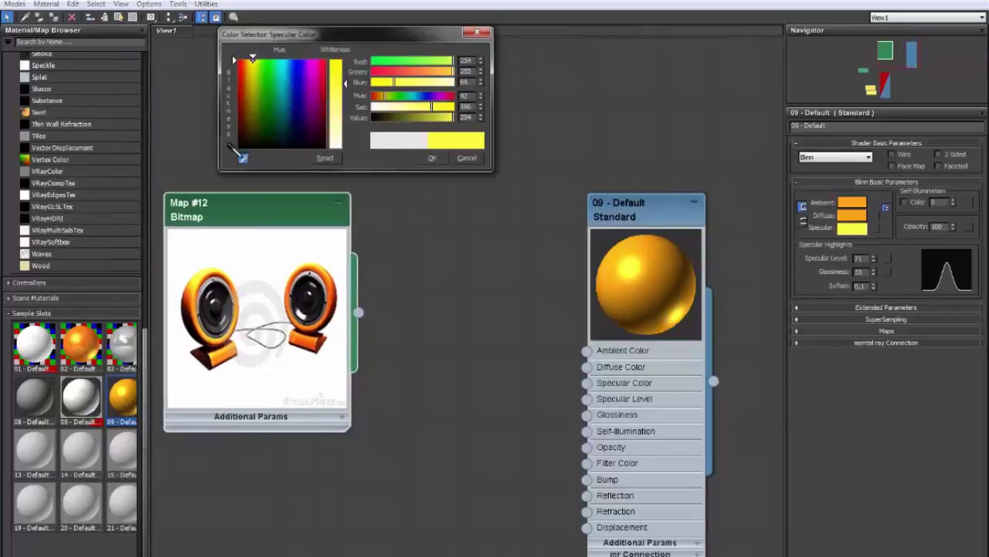
left_click(187, 269)
left_click(432, 159)
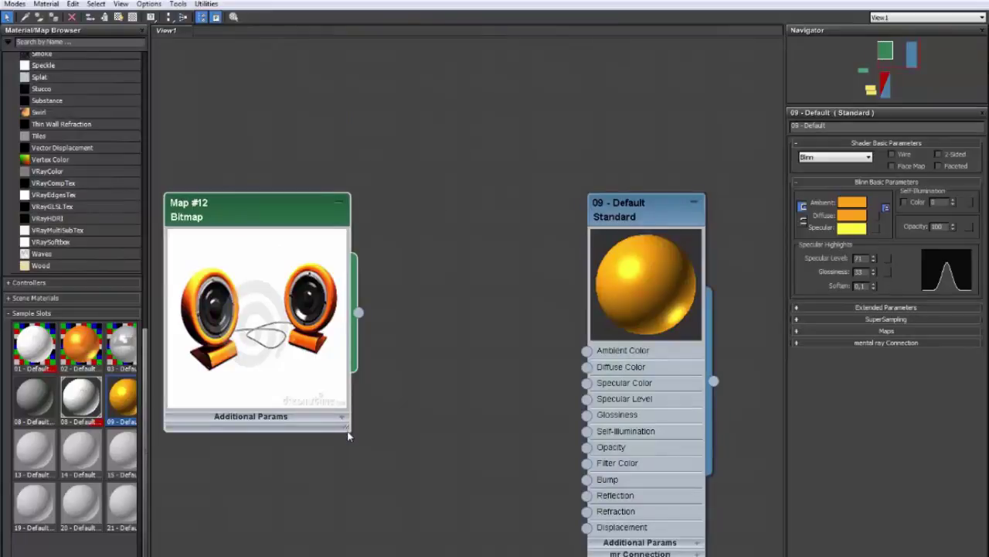
Enlarge the reference bitmap preview, move it nearer the 09 - Default node, and resample the ambient and diffuse color from the left speaker's deeper orange edge
left_click_drag(348, 430, 451, 532)
left_click_drag(338, 212, 423, 178)
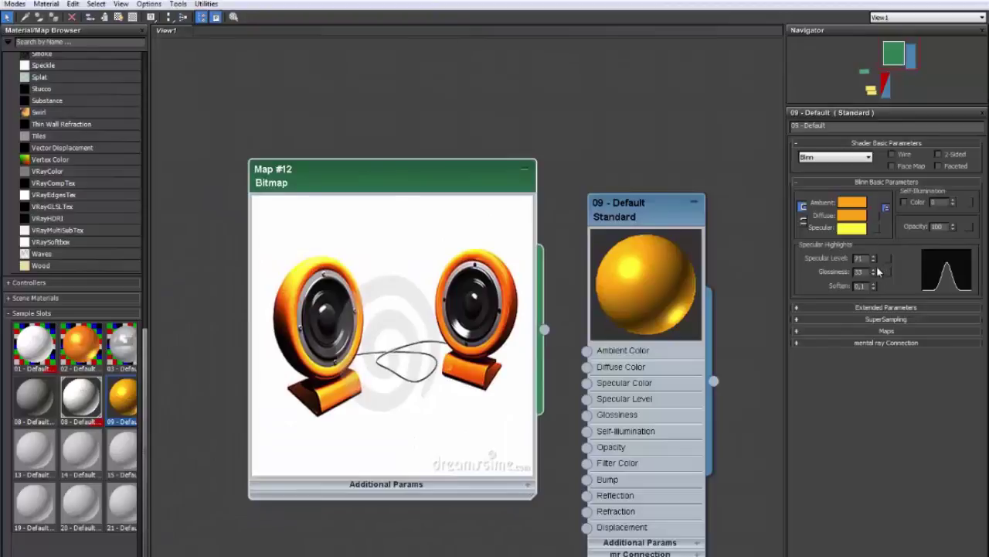
mouse_move(875, 271)
left_mouse_down()
mouse_move(882, 255)
mouse_move(884, 271)
left_mouse_up()
left_click(852, 202)
left_click(243, 158)
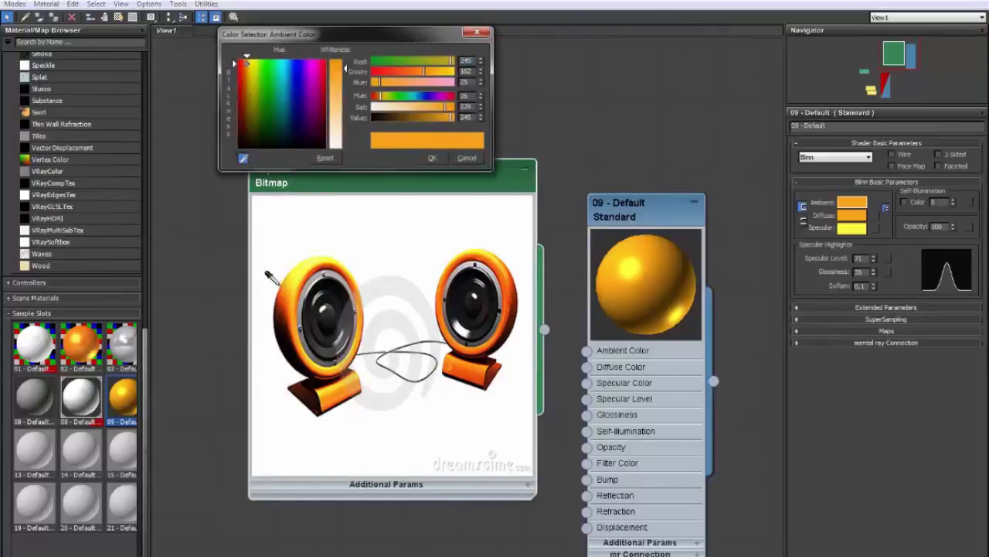
left_click(279, 295)
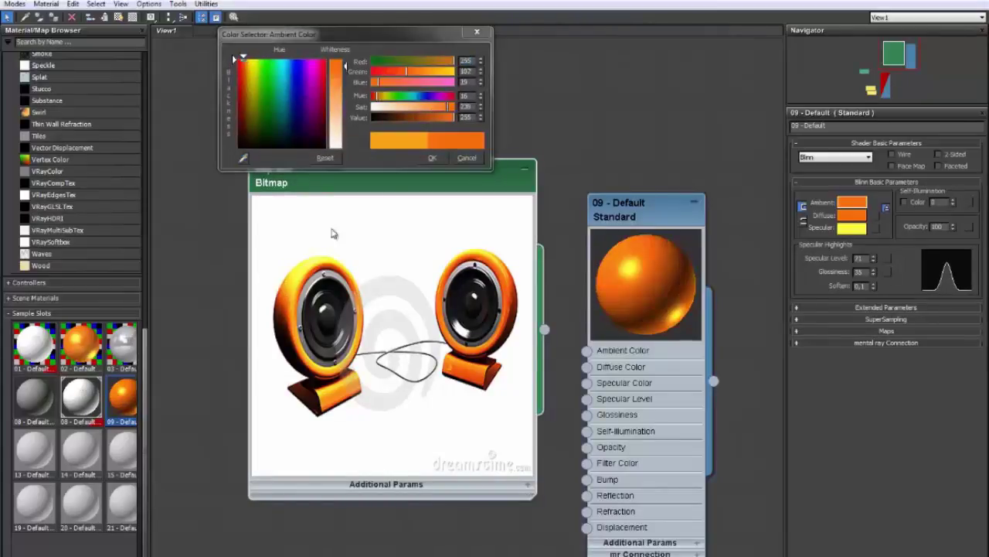
left_click(432, 159)
Leave the yellow specular color as it is and set the material's specular level to 75 and glossiness to 27
left_click(851, 227)
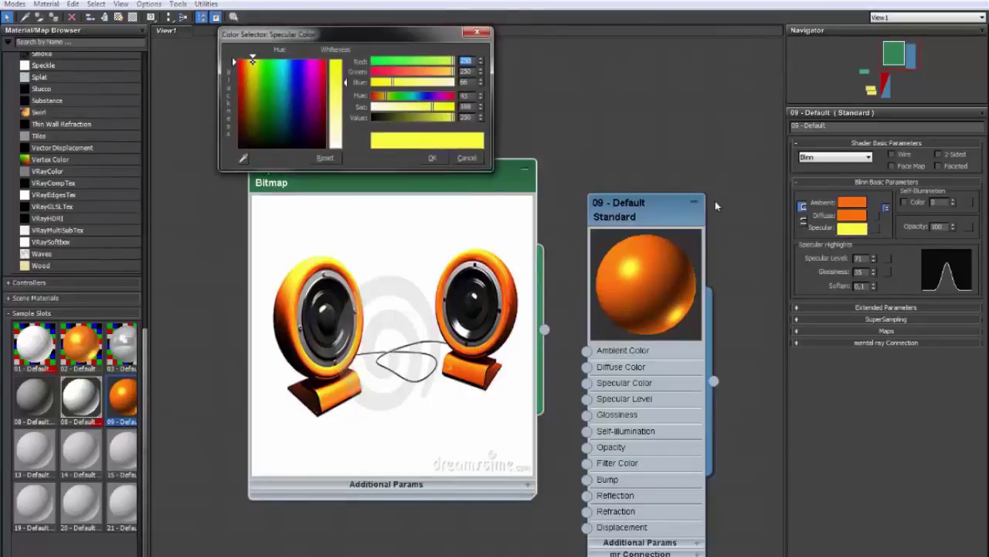
left_click(469, 159)
mouse_move(875, 275)
left_mouse_down()
mouse_move(877, 252)
mouse_move(889, 272)
left_mouse_up()
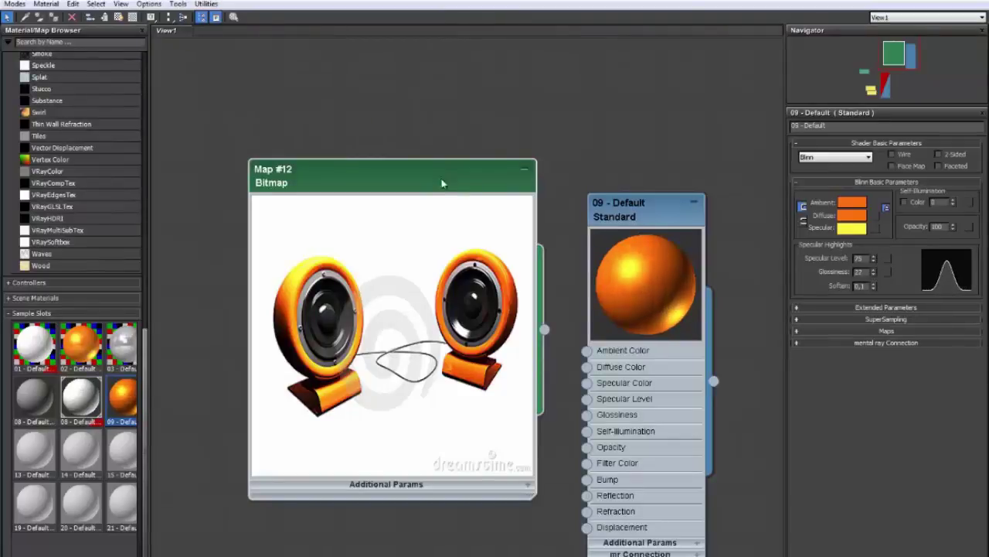
Move the reference bitmap and 09 - Default nodes apart to free space between them, and show the checkered background in the material preview
left_click_drag(442, 183, 357, 97)
scroll(433, 116, "down", 2)
scroll(495, 123, "down", 1)
left_click_drag(589, 183, 672, 185)
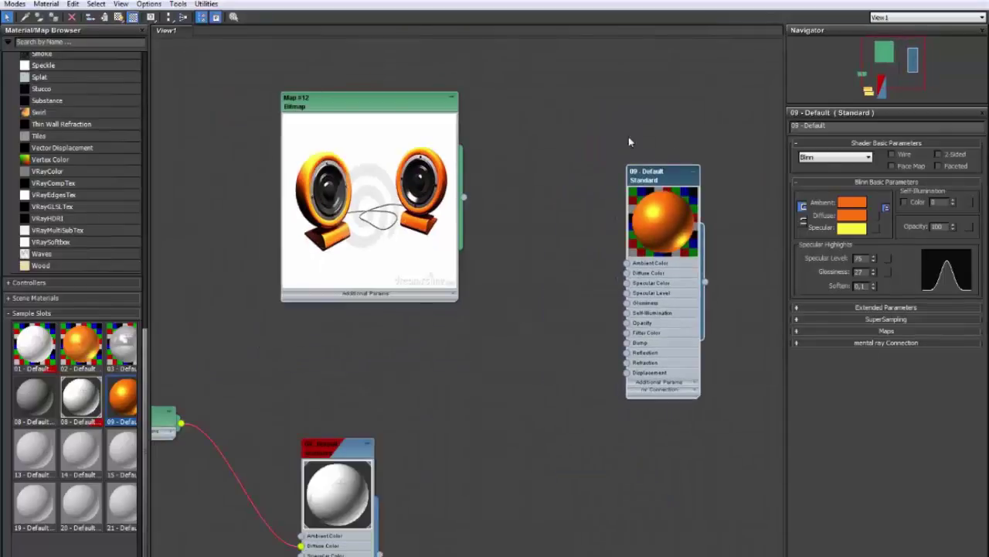
left_click_drag(423, 124, 400, 91)
left_click(511, 99)
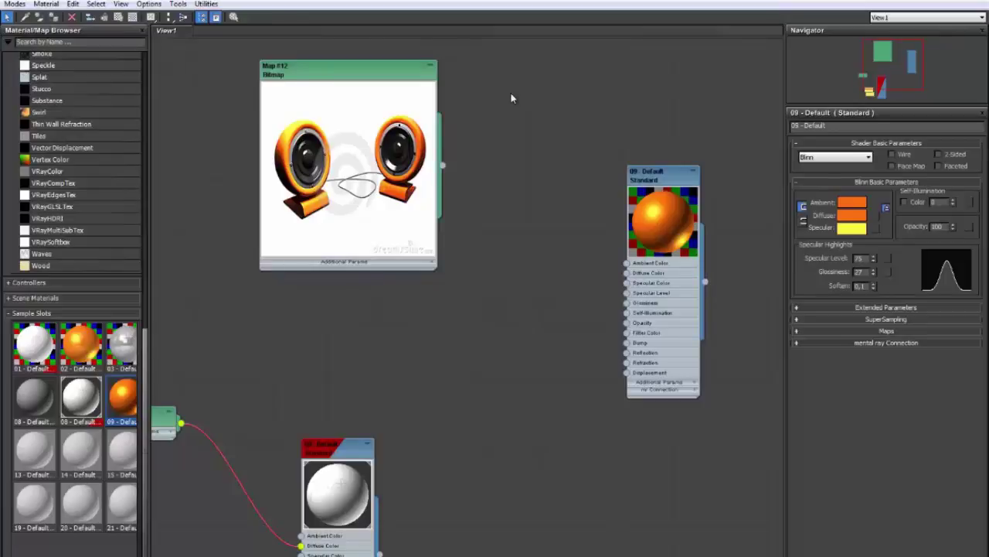
middle_click_drag(603, 124, 659, 195)
scroll(508, 136, "up", 1)
left_click_drag(622, 213, 656, 224)
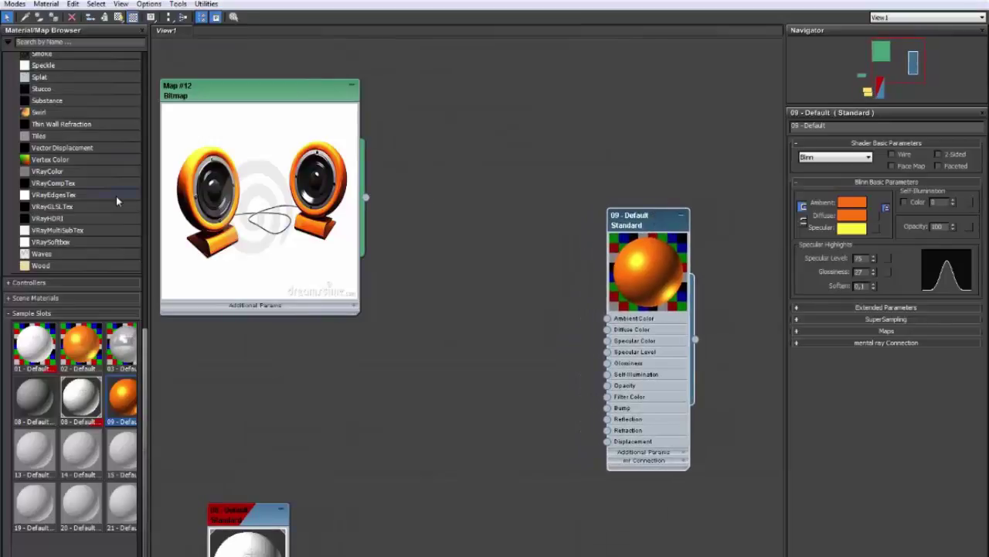
Collapse the Standard materials group, add a Raytrace map between the bitmap and 09 - Default nodes, and open its parameters
left_click_drag(146, 352, 153, 56)
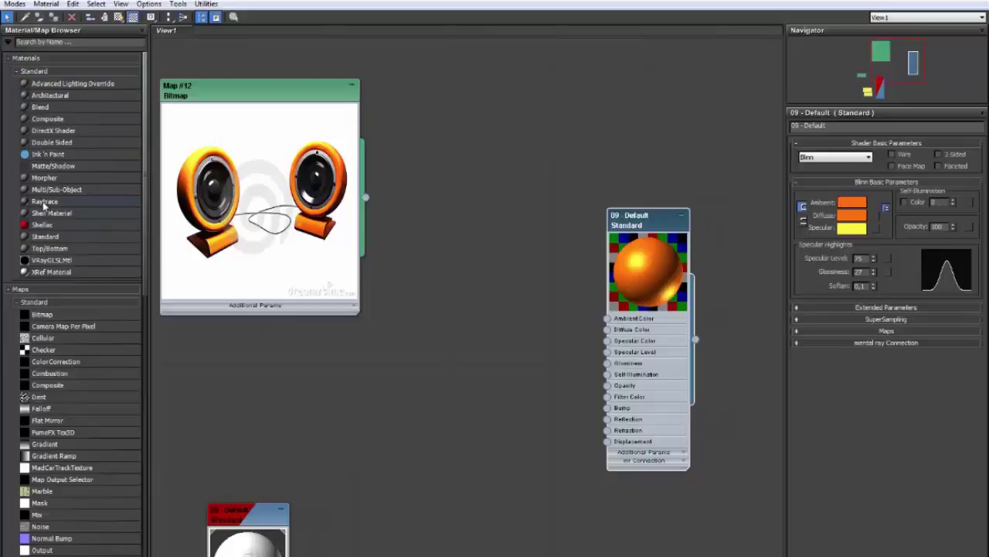
left_click_drag(145, 218, 161, 353)
left_click_drag(149, 247, 148, 247)
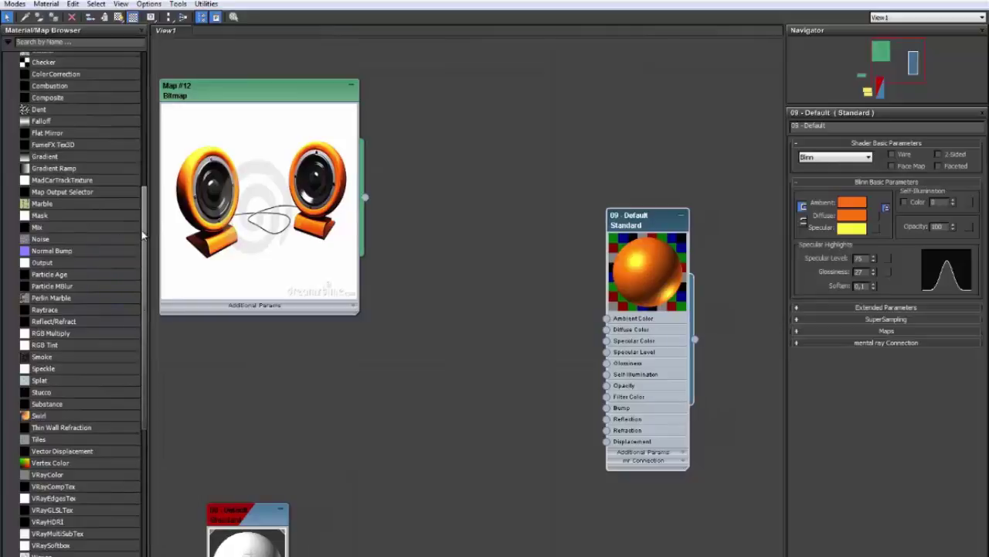
left_click_drag(144, 196, 149, 56)
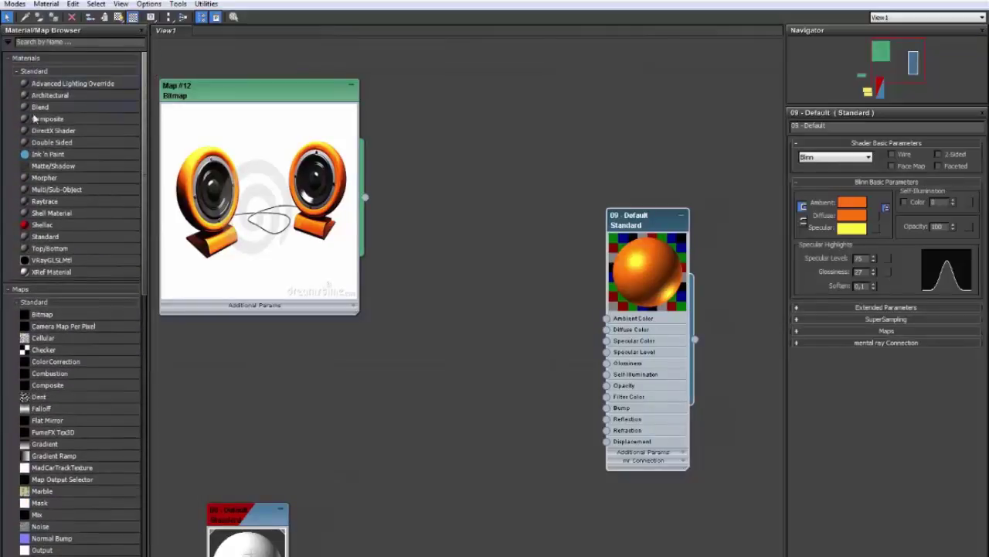
left_click(35, 71)
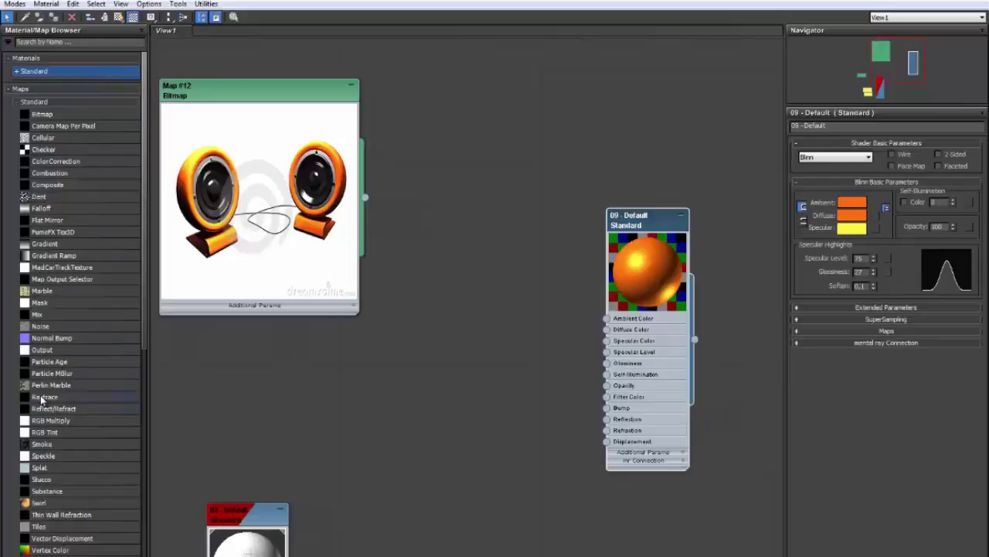
left_click_drag(42, 399, 427, 343)
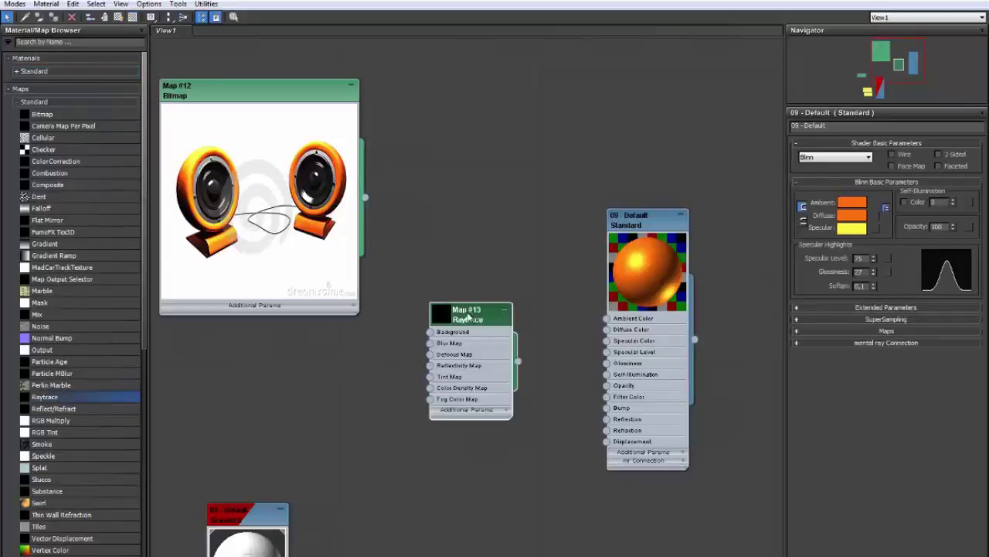
double_click(480, 317)
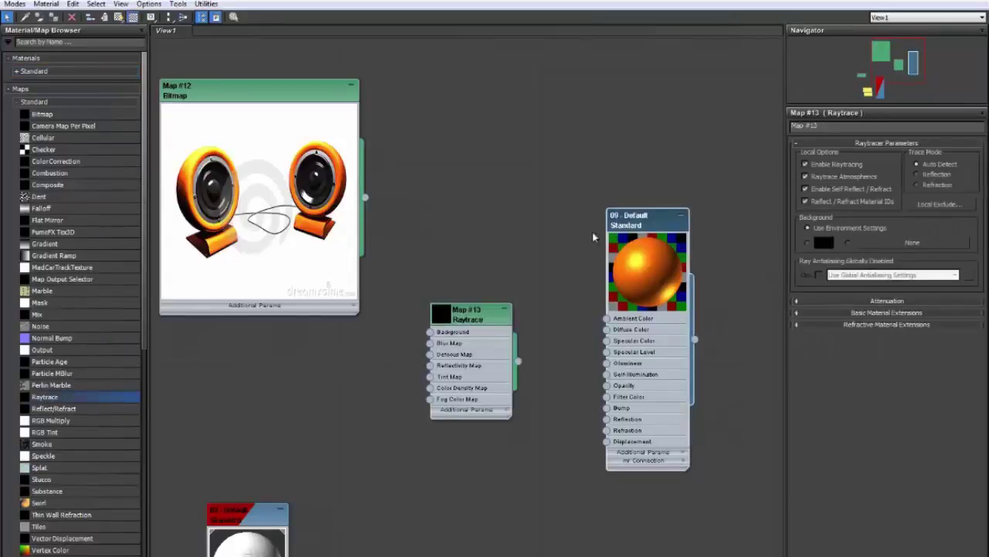
Connect the Raytrace map to the 09 - Default material's Reflection slot and move the Bezier Float controller node below the map
middle_click_drag(592, 230, 472, 205)
scroll(472, 205, "up", 2)
left_click(371, 309)
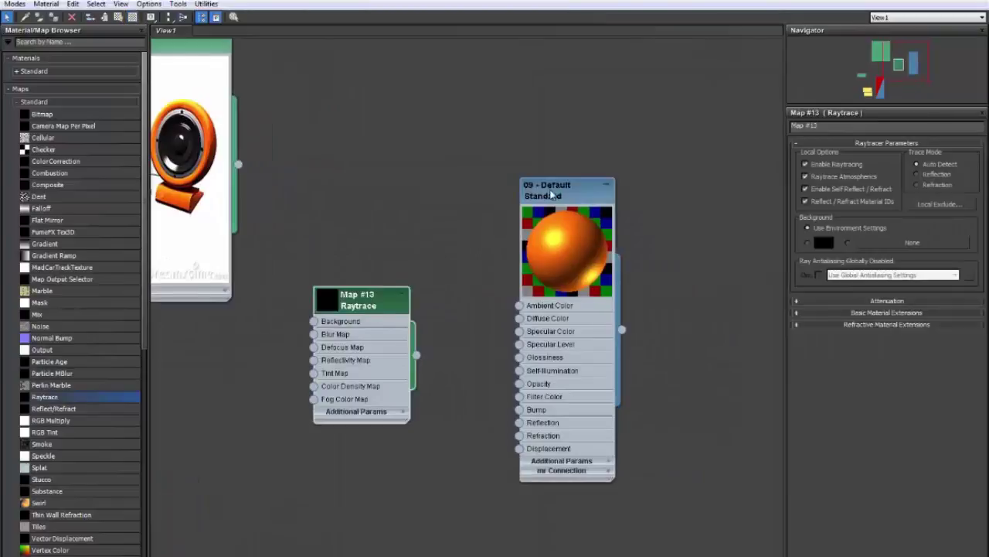
double_click(576, 194)
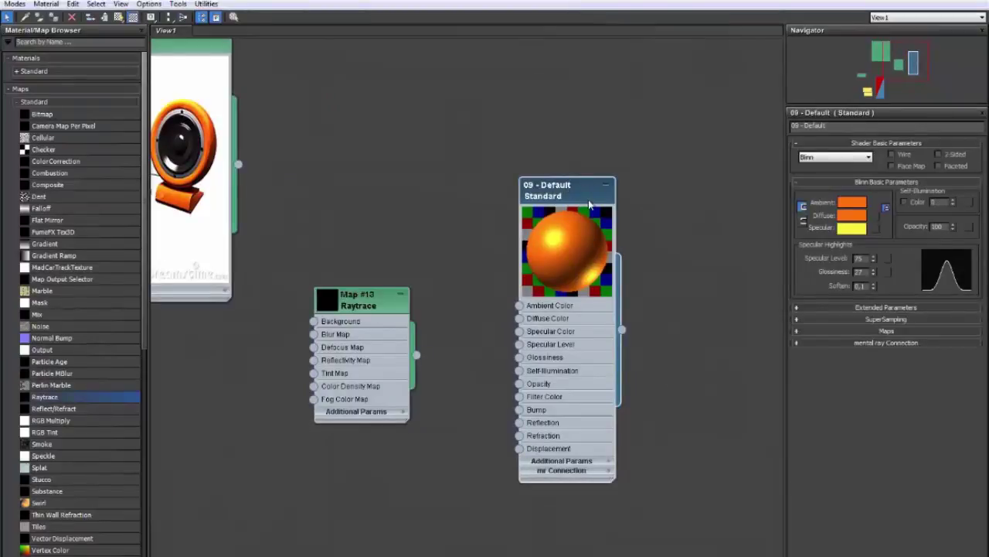
left_click(893, 331)
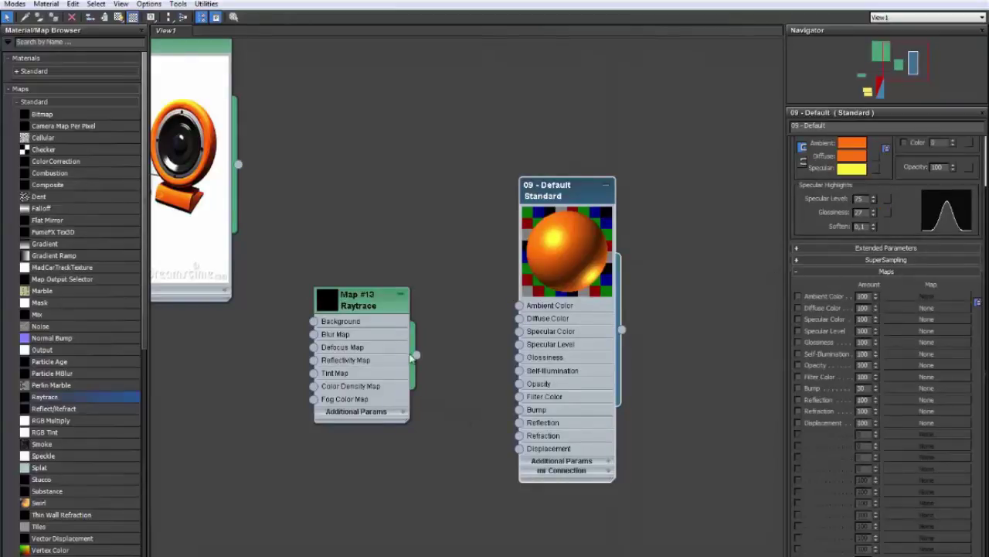
left_click_drag(417, 355, 520, 422)
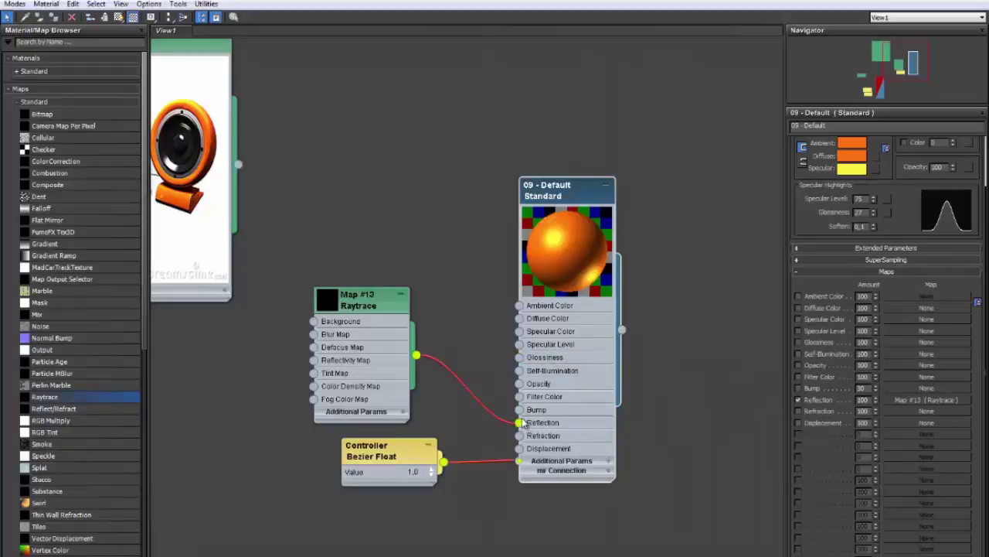
left_click_drag(404, 445, 362, 472)
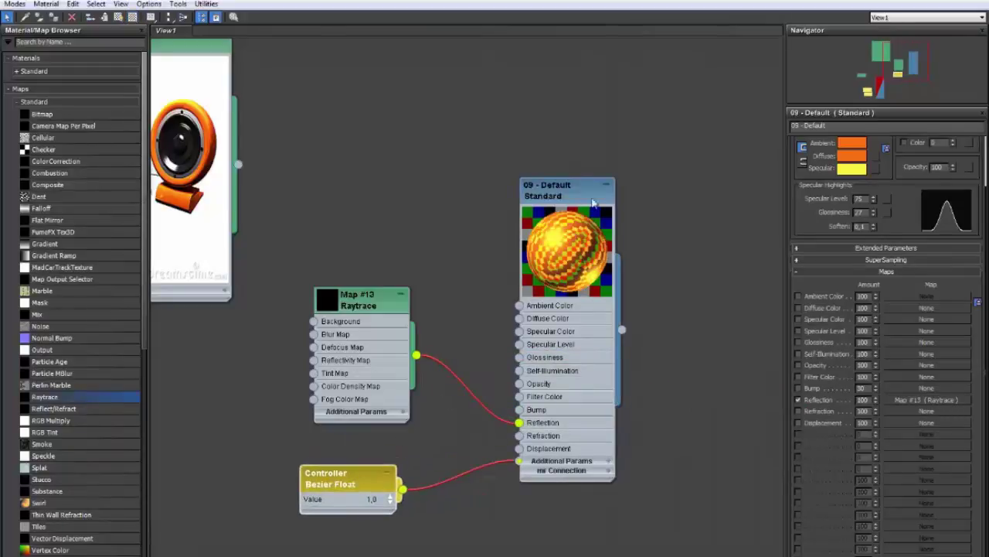
left_click(887, 273)
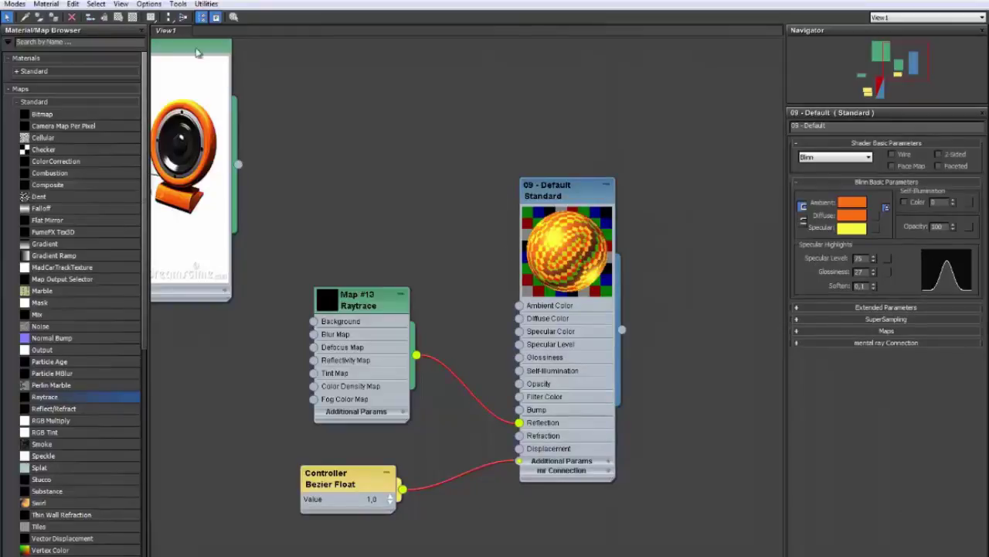
Toggle the checkered background in the 09 - Default material's preview off and back on
left_click(565, 200)
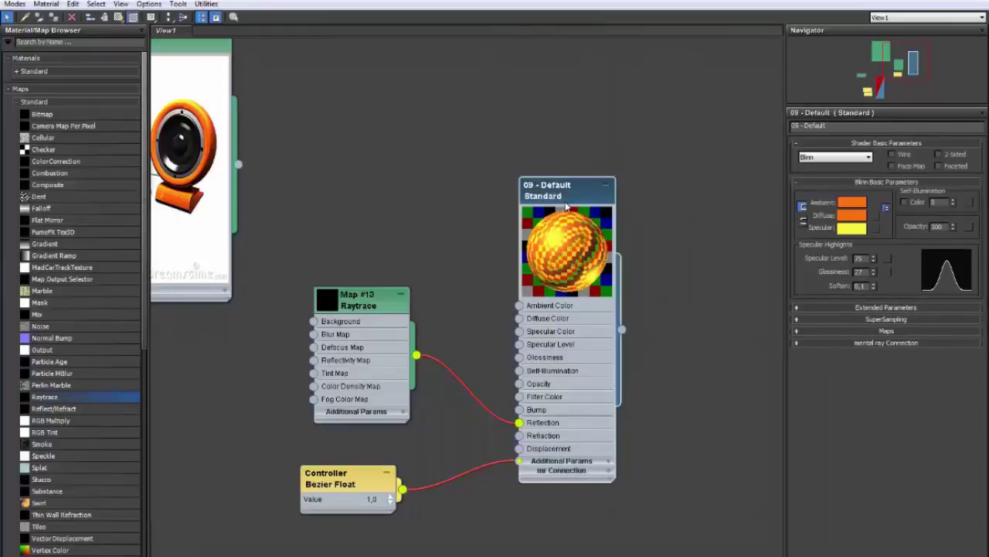
left_click(135, 21)
left_click(135, 21)
left_click(135, 21)
left_click(135, 21)
Spread the Bezier Float controller, 09 - Default material and Raytrace nodes apart to make room between them
left_click_drag(366, 476, 367, 503)
left_click_drag(585, 191, 749, 192)
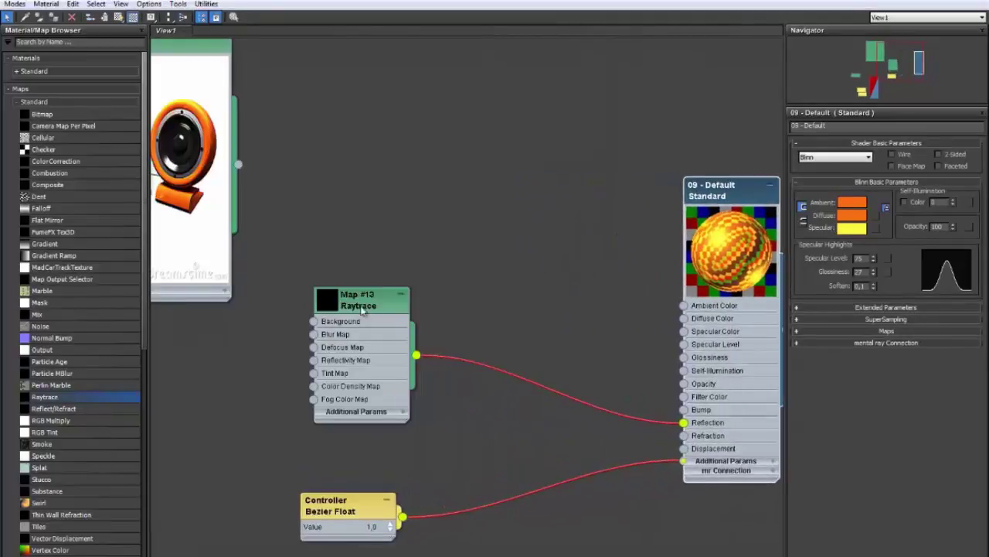
left_click_drag(363, 309, 363, 172)
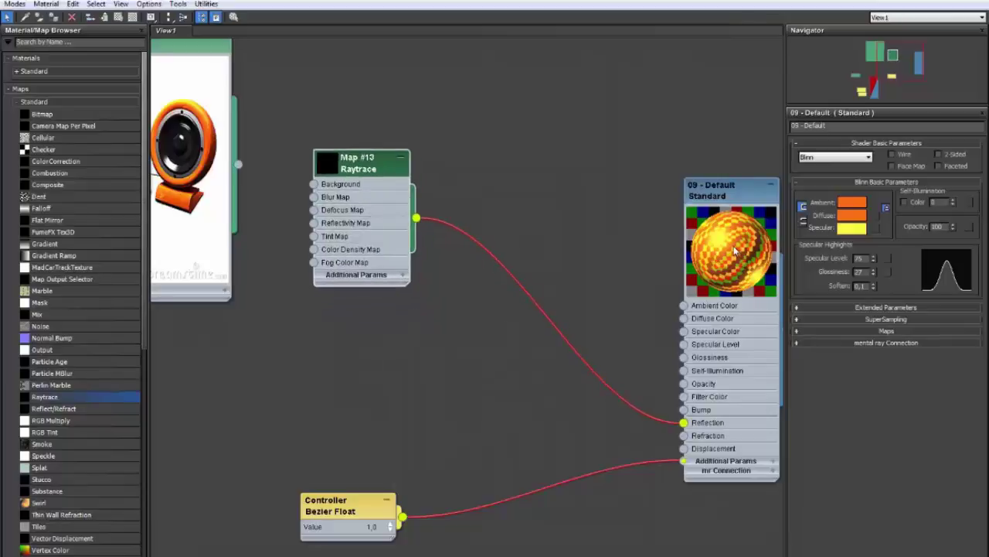
middle_click_drag(659, 235, 579, 237)
scroll(649, 229, "down", 2)
middle_click_drag(466, 247, 637, 291)
middle_click_drag(599, 233, 379, 205)
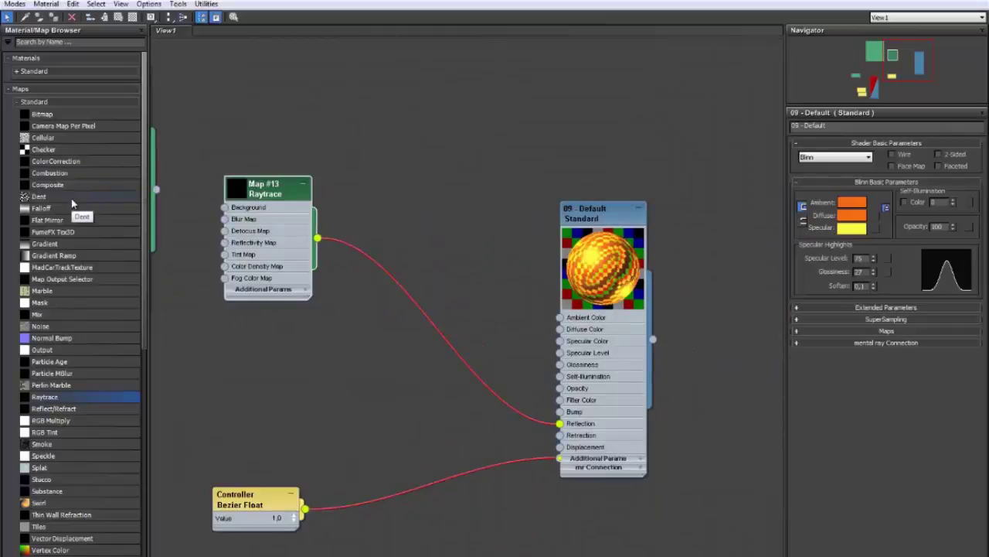
Add a Falloff map between the Raytrace and 09 - Default nodes, open its parameters, enlarge its preview, and space the map nodes apart
left_click_drag(43, 209, 445, 224)
double_click(438, 210)
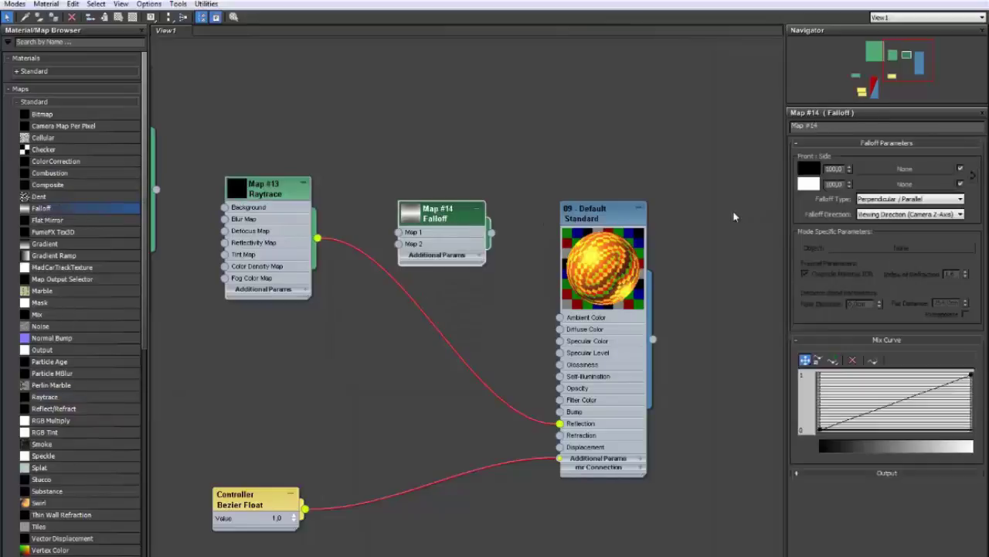
double_click(416, 215)
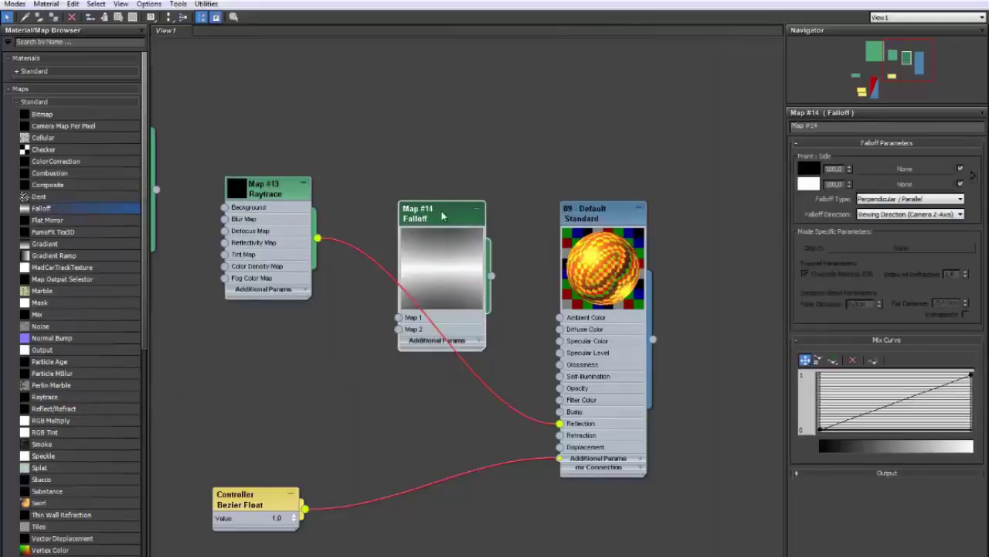
left_click_drag(445, 218, 458, 208)
left_click_drag(271, 184, 246, 171)
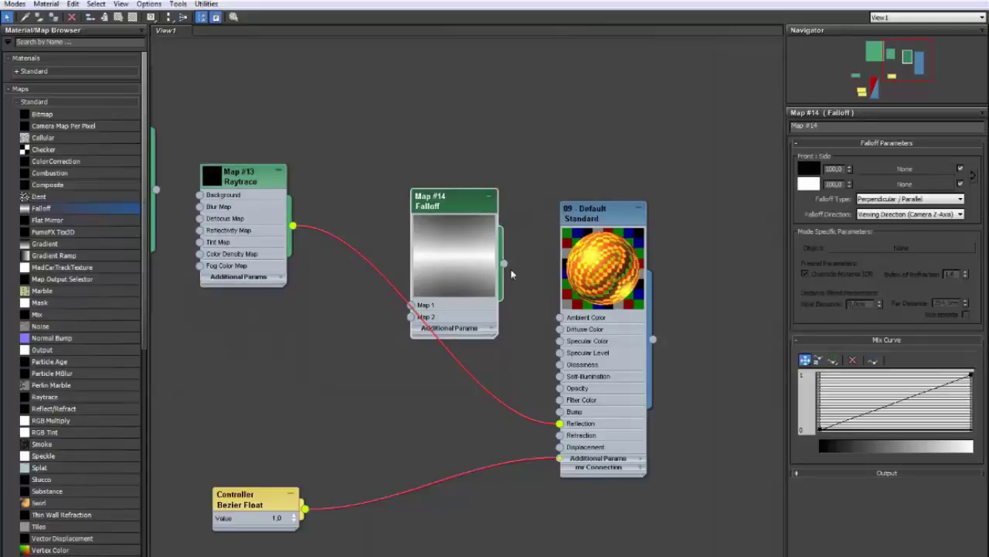
left_click_drag(495, 425, 536, 391)
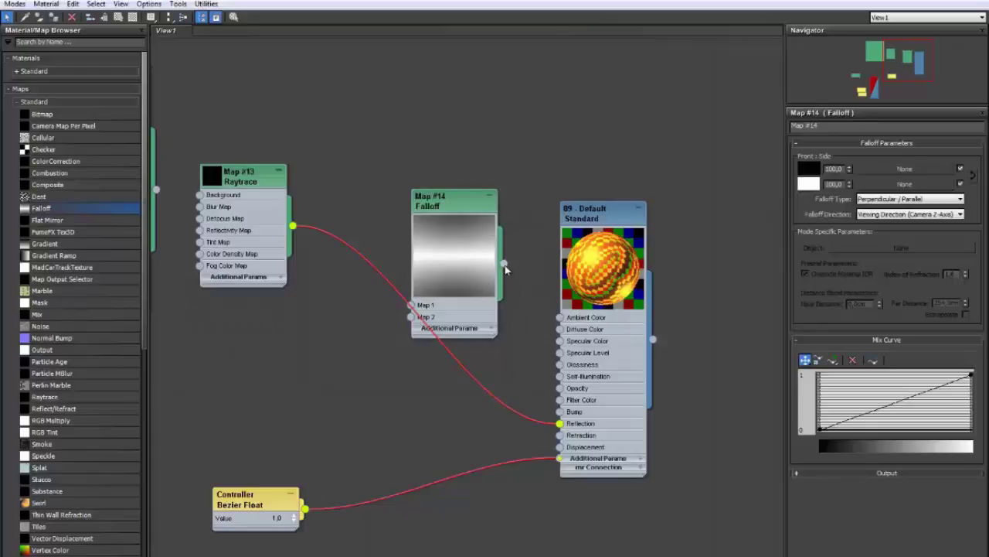
Assign the Raytrace map as an instance to the Falloff's side slot and connect the Falloff to the material's Reflection slot
left_click(242, 179)
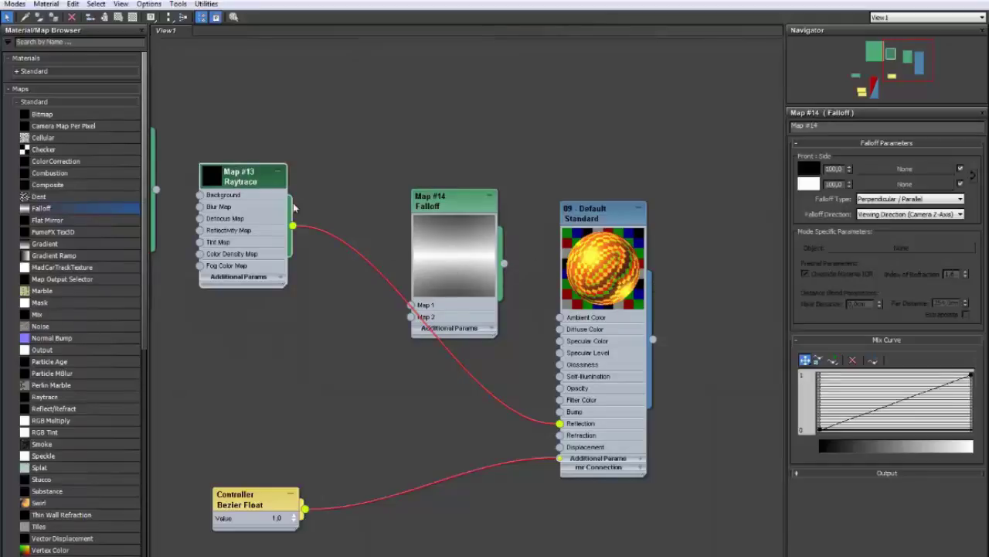
left_click_drag(292, 228, 910, 186)
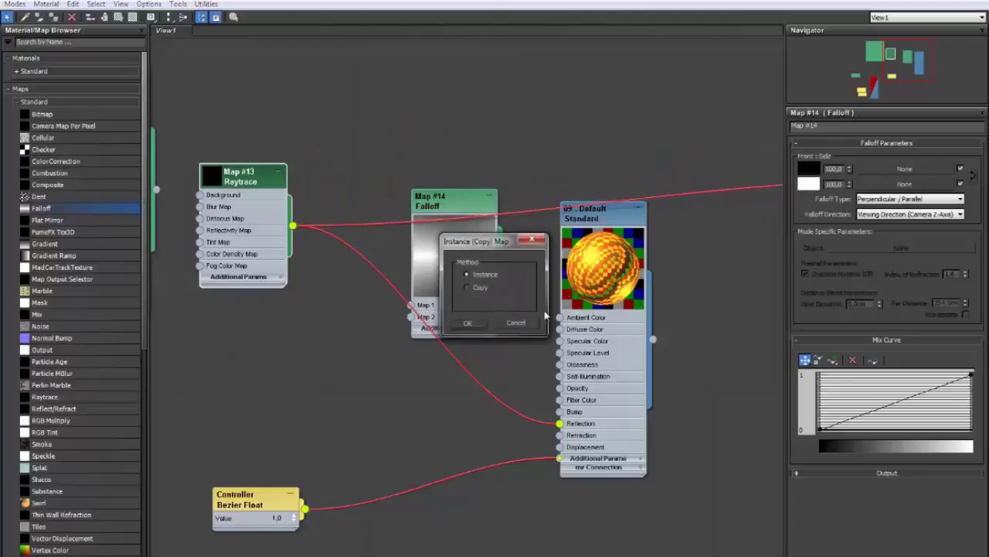
left_click(481, 325)
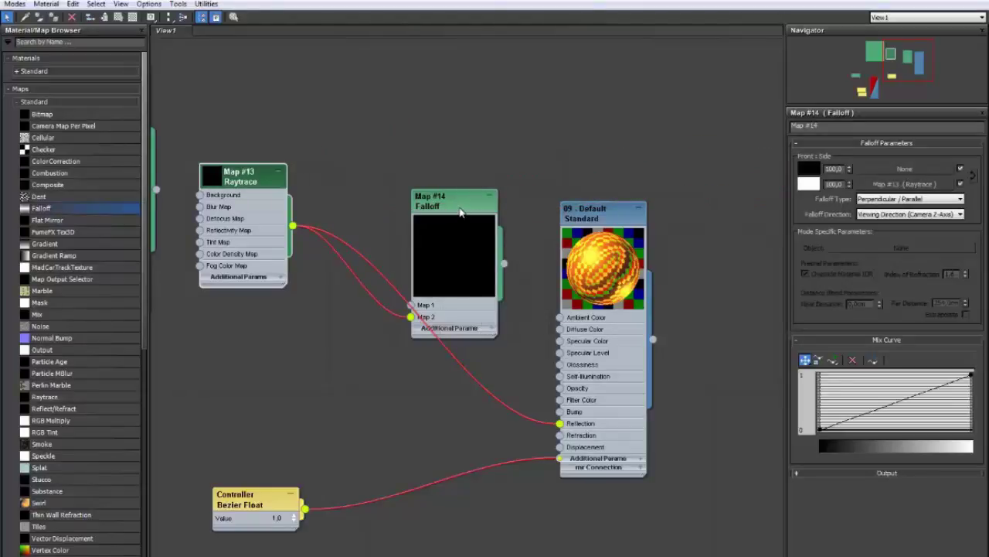
left_click_drag(503, 264, 561, 423)
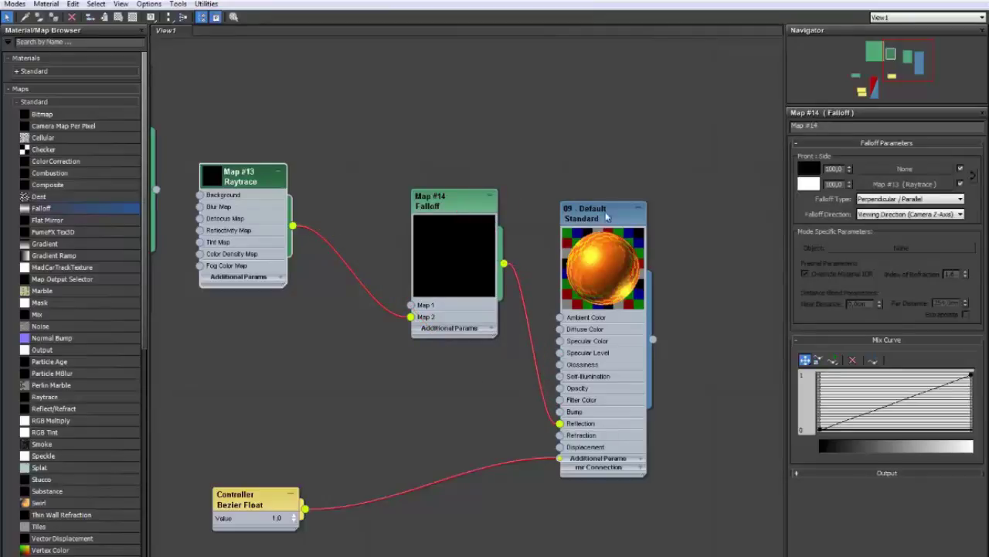
Move the 09 - Default node farther from the Falloff and swap the Falloff's maps so the Raytrace occupies the front slot
left_click_drag(611, 214, 669, 171)
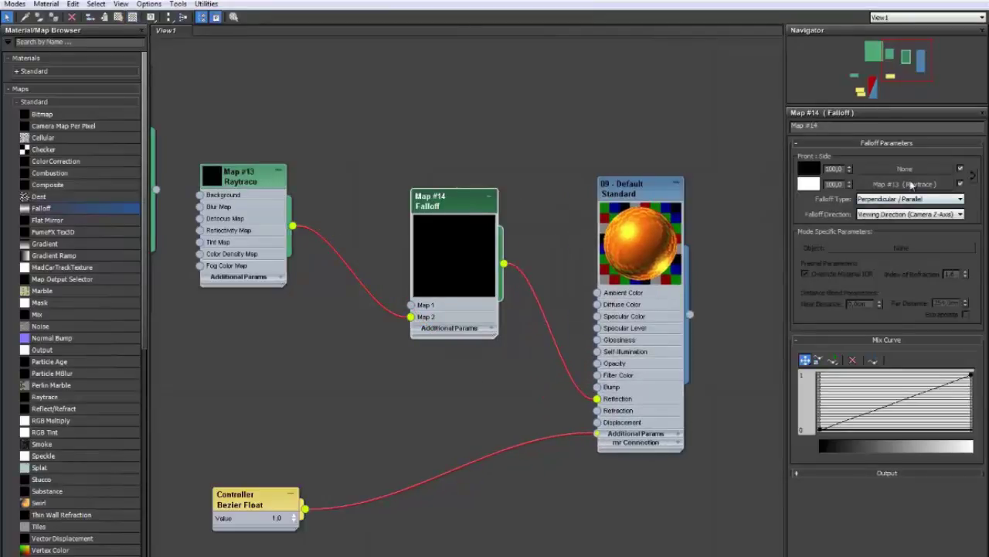
left_click_drag(911, 185, 904, 168)
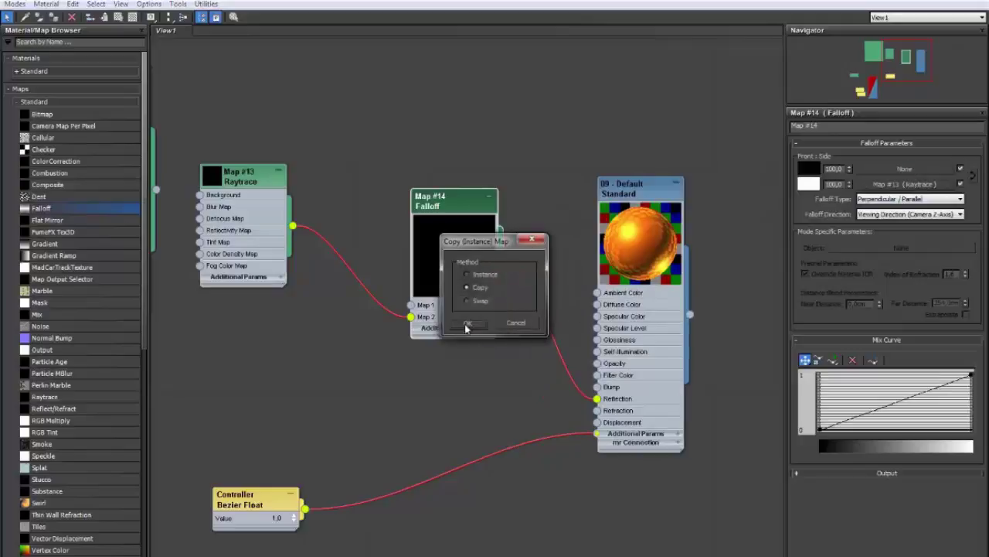
left_click(466, 324)
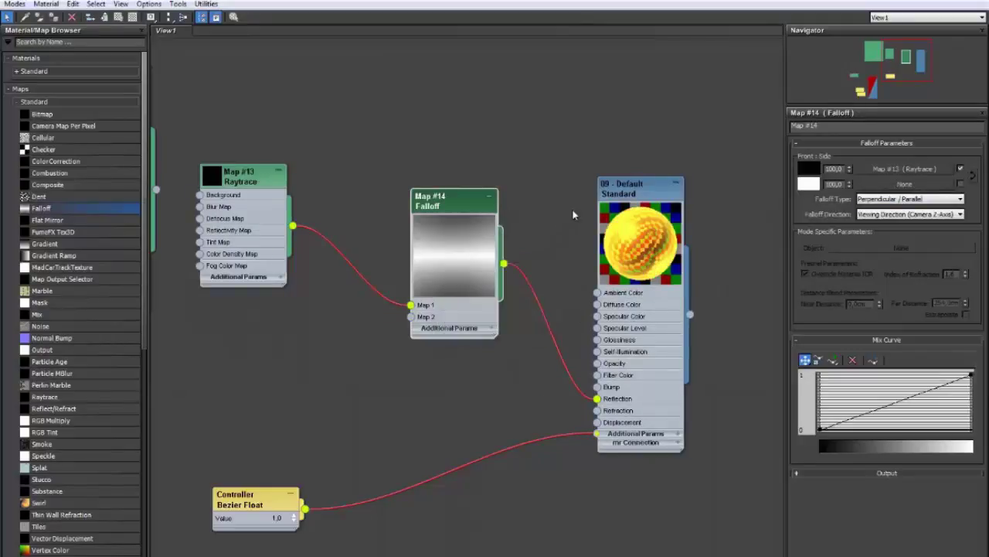
Swap the Falloff's slot maps, and exchange its colors and maps together to put white and the Raytrace in front
left_click_drag(903, 167, 913, 186)
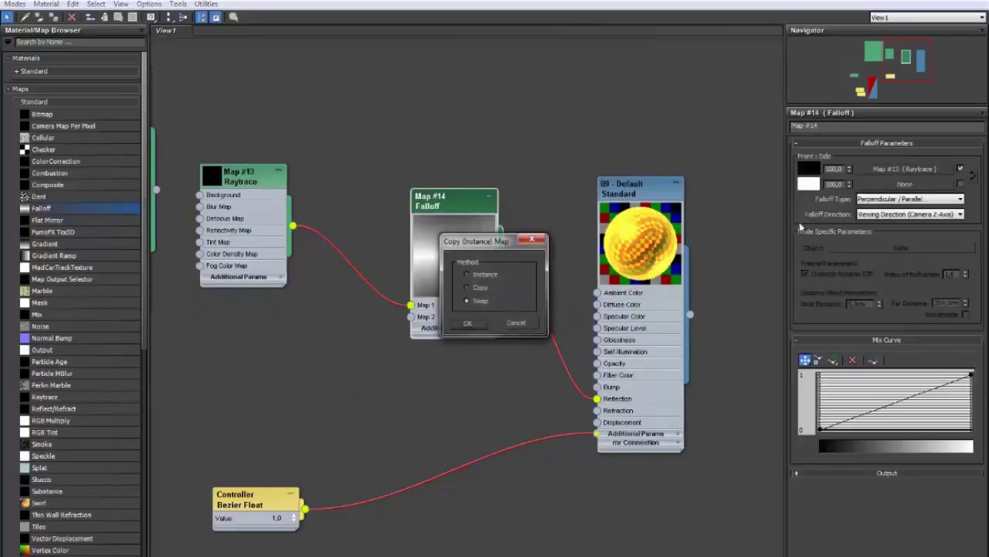
left_click(481, 328)
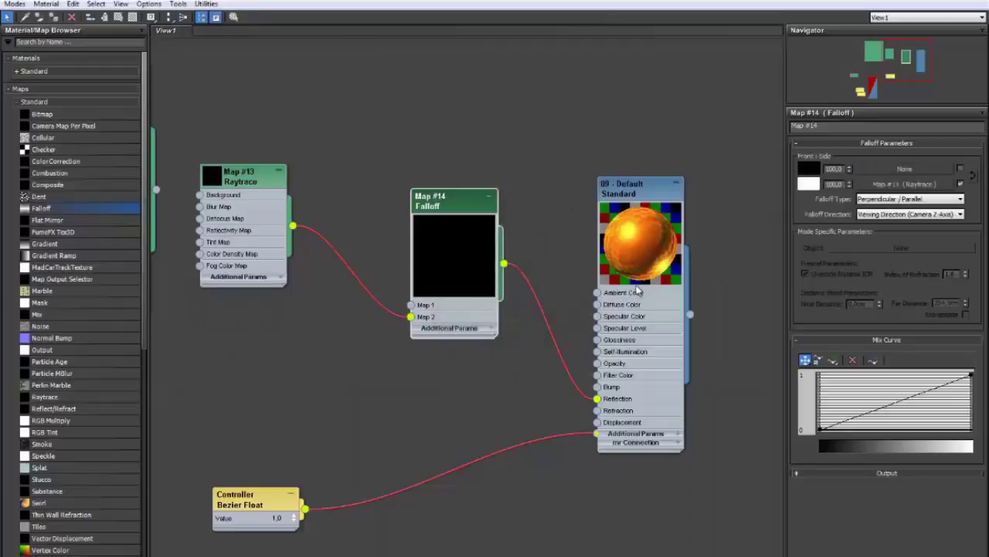
left_click(972, 175)
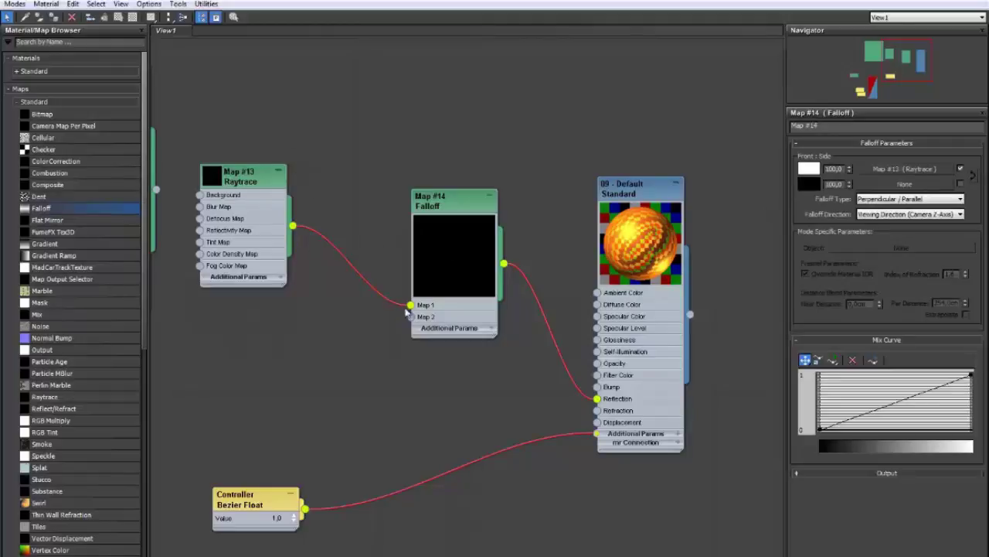
left_click(464, 211)
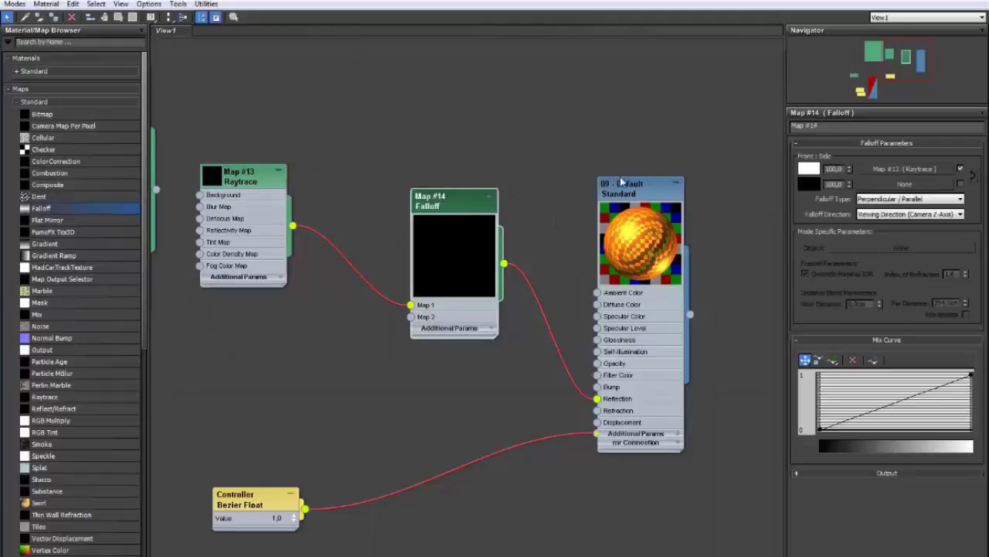
Convert the start point of the Falloff's Mix Curve to Bezier-Corner and raise it with its handle into a shallow arch
middle_click_drag(659, 164, 643, 171)
scroll(637, 188, "up", 1)
double_click(634, 199)
double_click(602, 237)
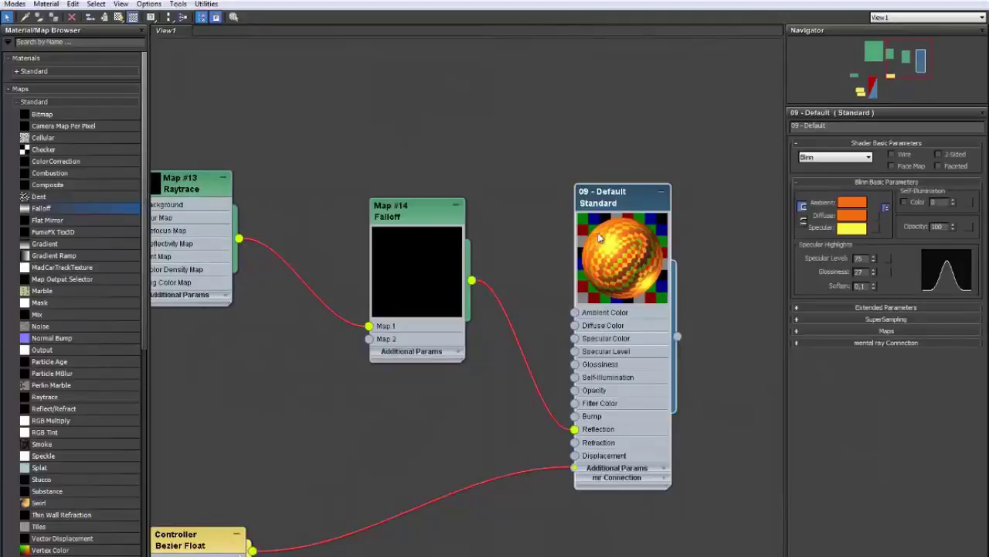
double_click(422, 218)
right_click(821, 426)
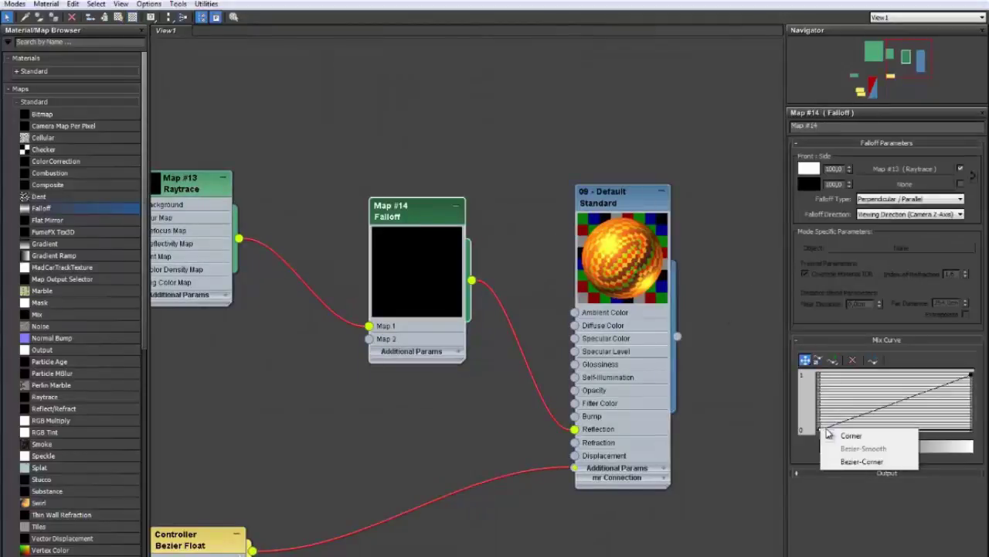
left_click(860, 463)
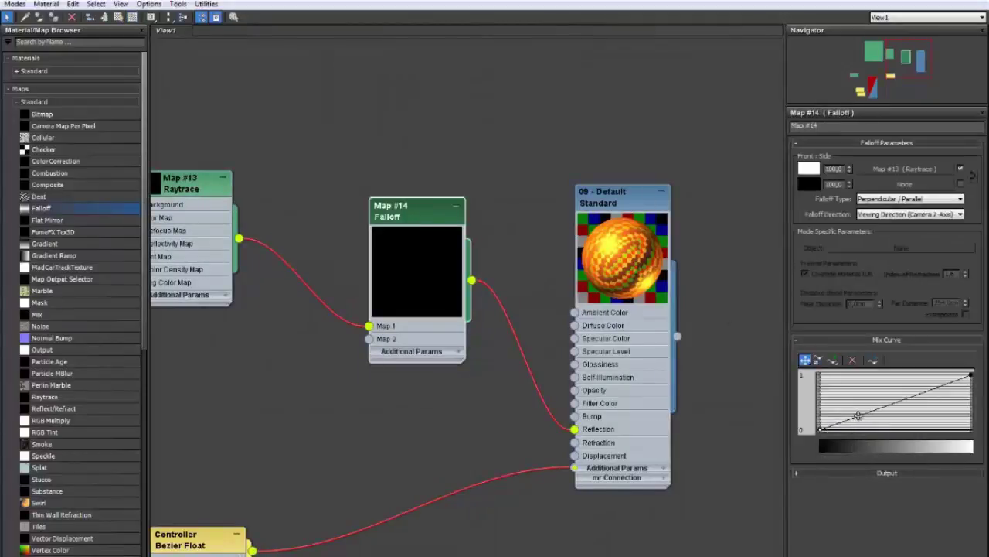
left_click_drag(820, 427, 860, 379)
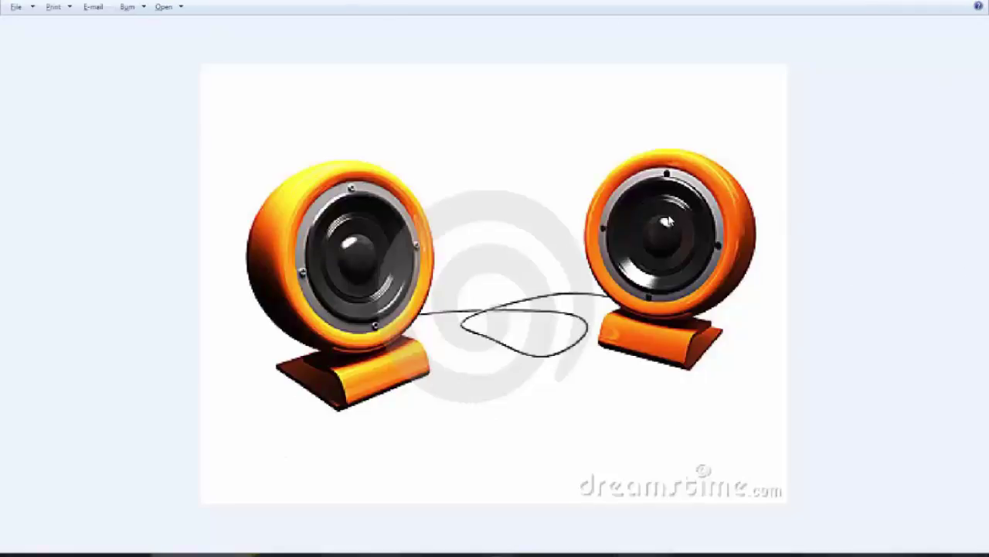
Examine the speakers' orange finish in the reference picture and show the 09 - Default material's parameters
scroll(626, 340, "up", 2)
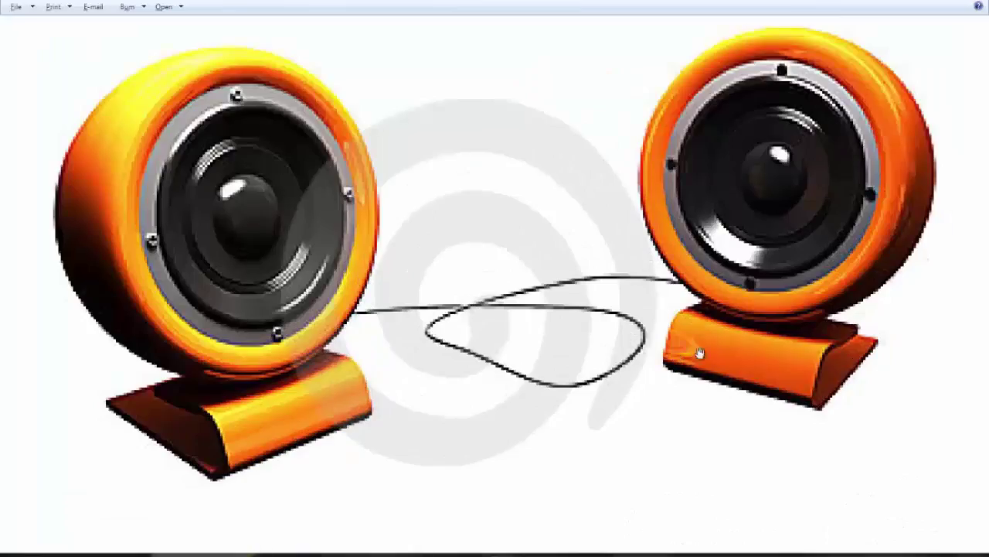
scroll(694, 330, "down", 2)
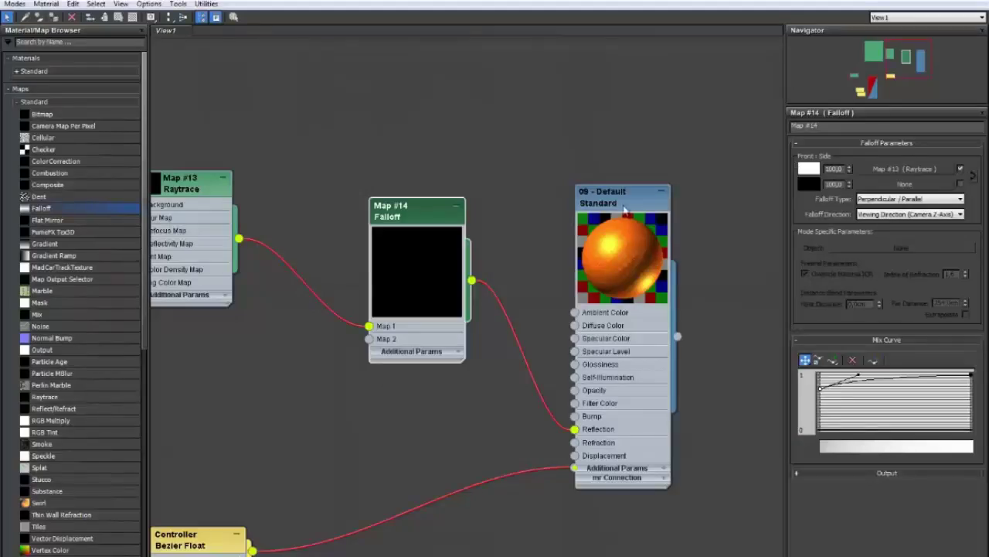
double_click(628, 199)
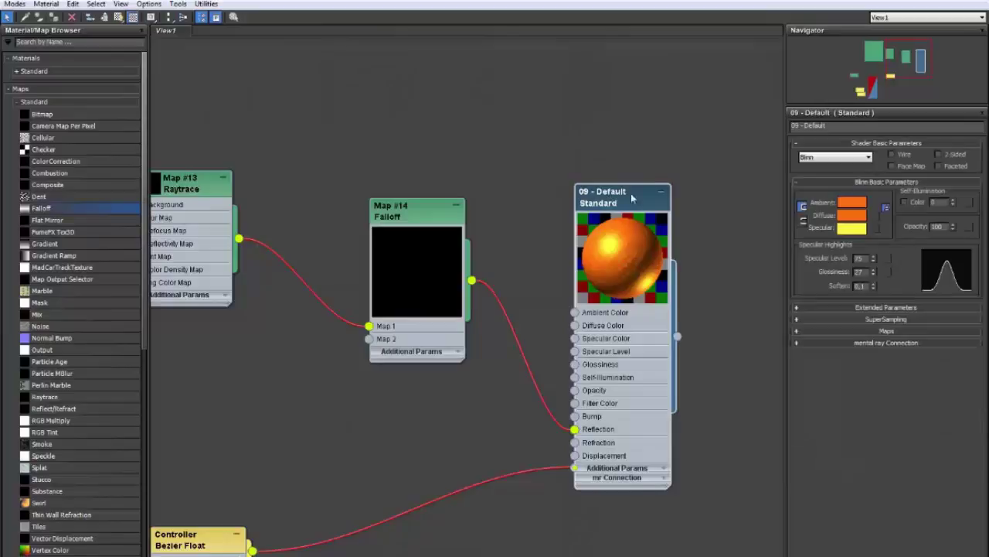
Move the 09 - Default node higher, the Bezier Float controller below the Falloff, and the Falloff closer to the material
left_click_drag(631, 199, 646, 105)
left_click_drag(182, 539, 436, 400)
left_click_drag(416, 207, 442, 166)
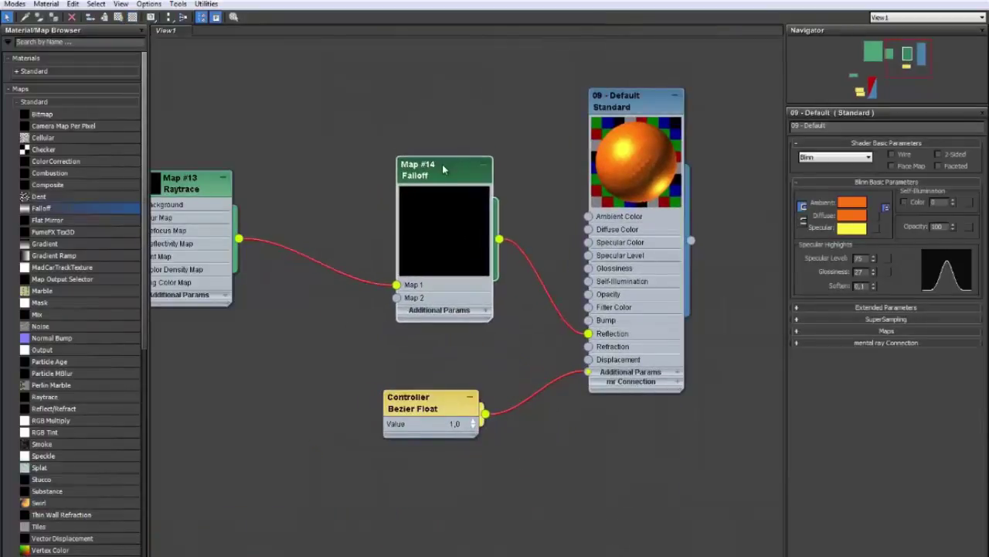
scroll(645, 174, "up", 5)
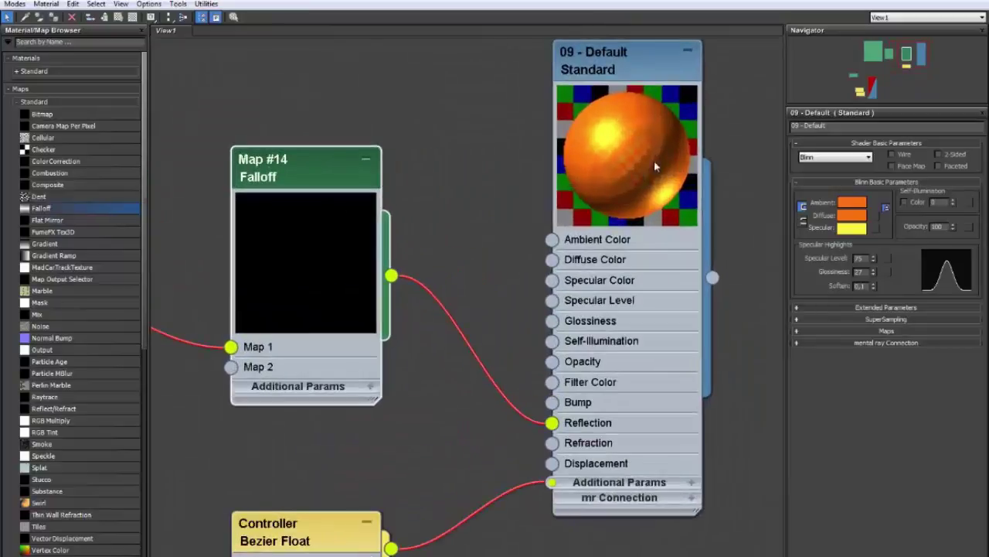
scroll(632, 192, "down", 4)
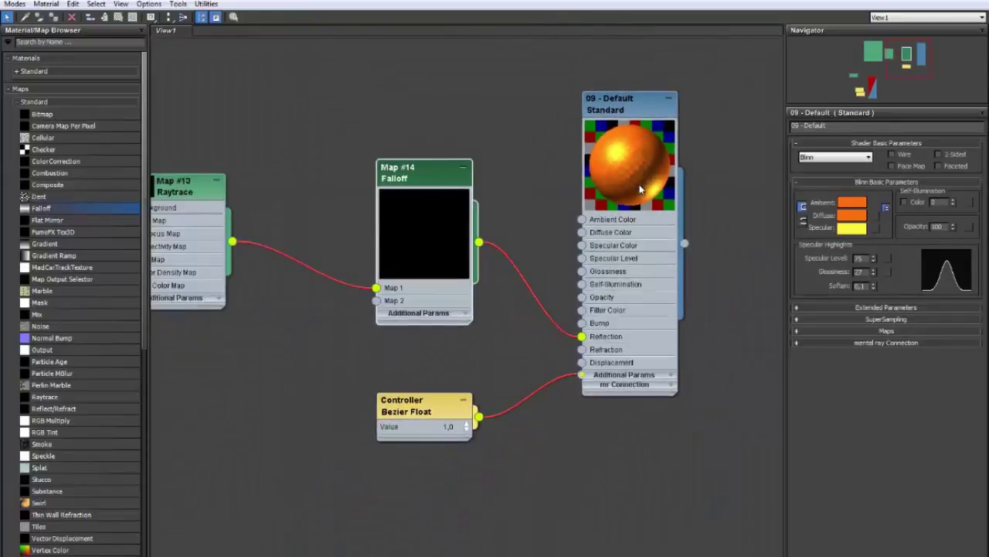
Line the Raytrace up beside the Falloff, bring the 09 - Default node closer, and align the Bezier Float controller under the Falloff
left_click_drag(181, 187, 281, 170)
left_click_drag(415, 170, 400, 169)
left_click_drag(646, 113, 618, 113)
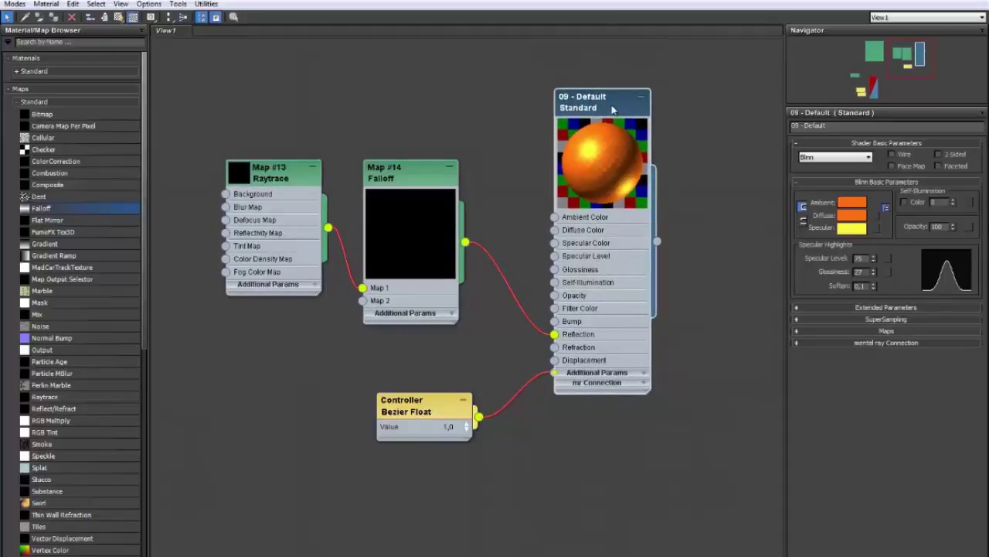
scroll(495, 160, "down", 3)
scroll(491, 206, "up", 3)
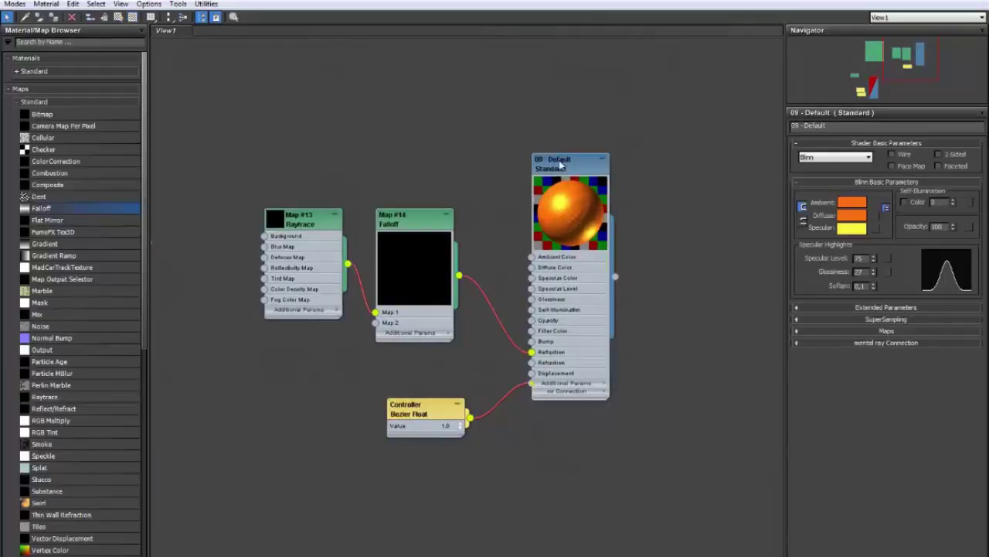
left_click_drag(564, 165, 552, 165)
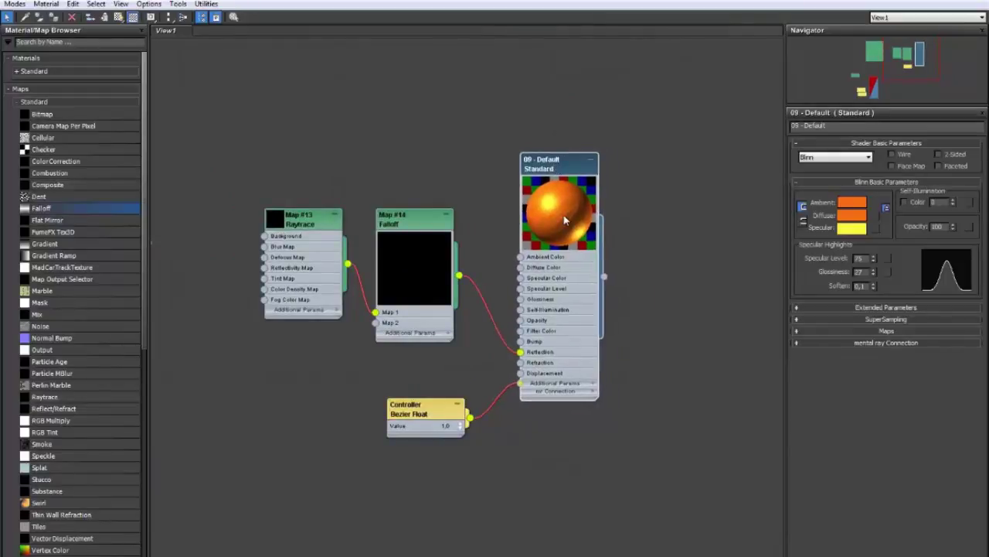
scroll(564, 221, "up", 3)
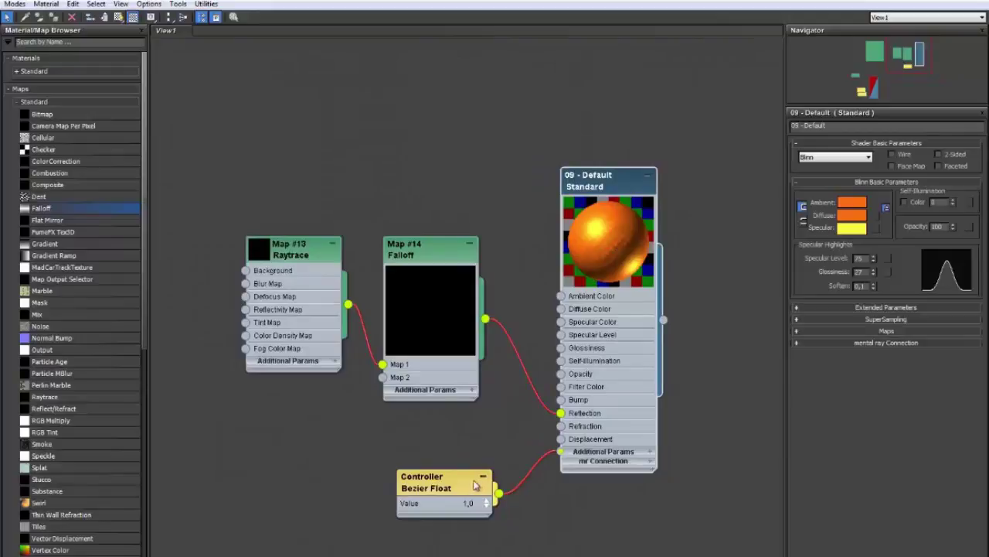
left_click_drag(476, 485, 462, 457)
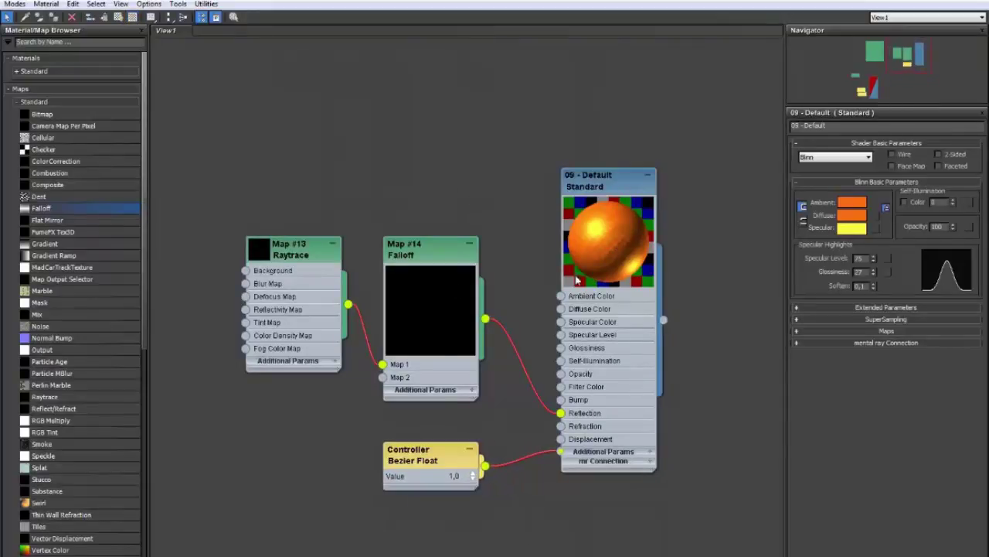
Select the Raytrace, Falloff, Bezier Float and 09 - Default nodes and move them together away from the reference bitmap node
scroll(576, 279, "down", 2)
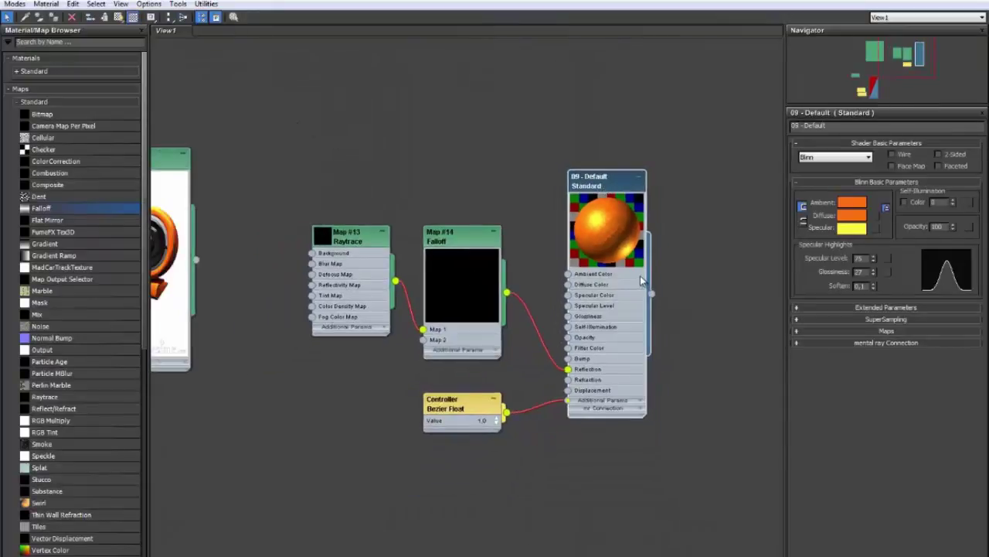
scroll(635, 251, "up", 1)
middle_click_drag(424, 139, 399, 137)
scroll(579, 165, "down", 2)
left_click_drag(322, 140, 622, 445)
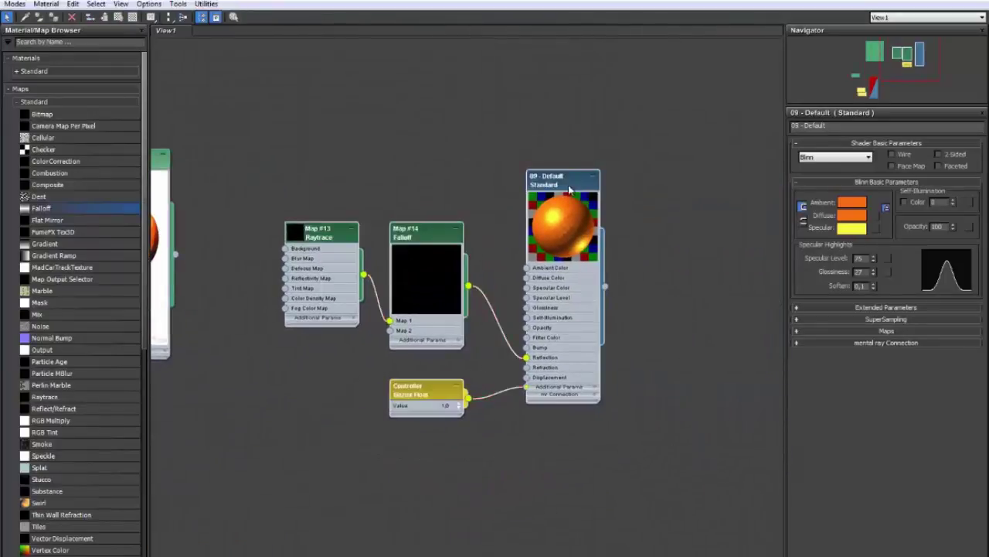
left_click_drag(475, 216, 611, 205)
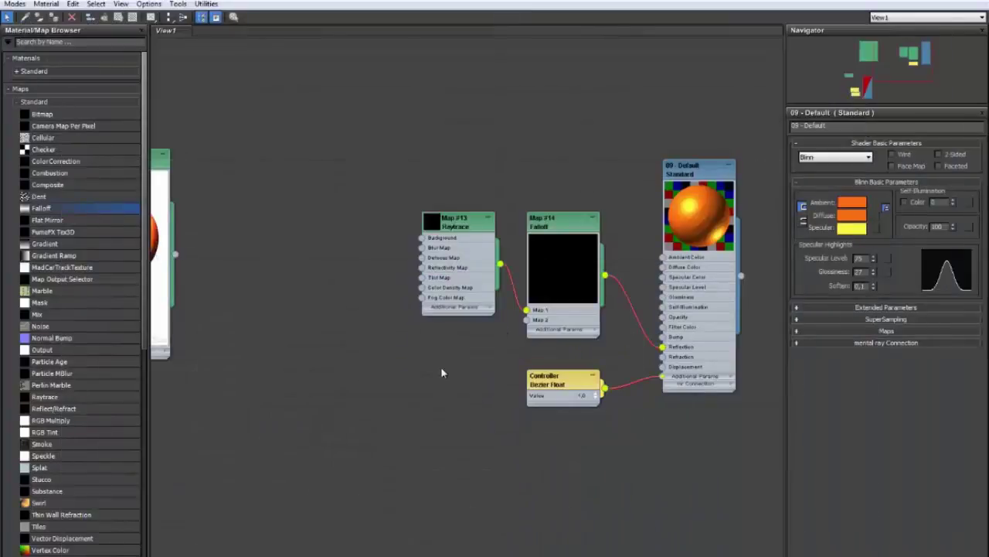
Switch to the file browser and look through the Lesson 03 project's Map folder for an image
key("alt+Tab")
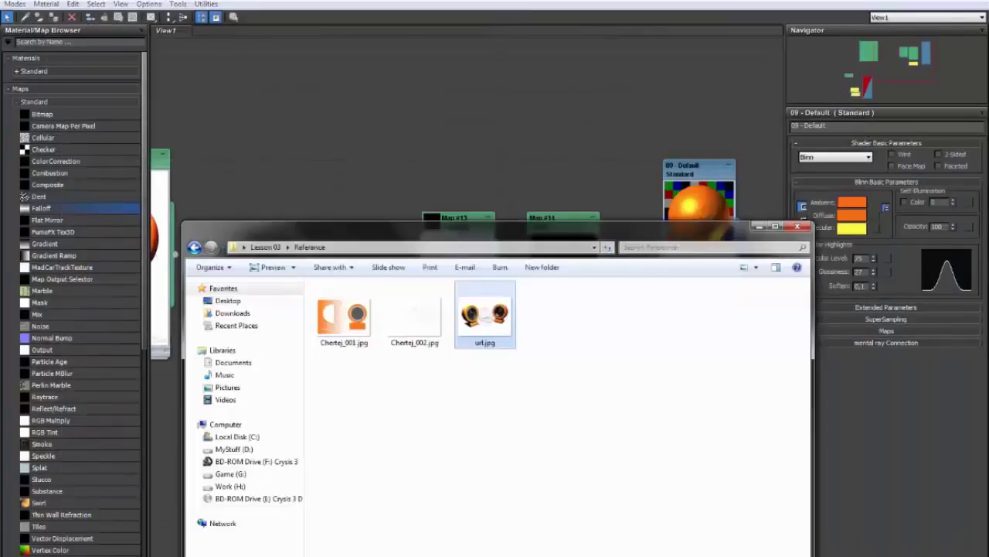
left_click(537, 415)
key("BackSpace")
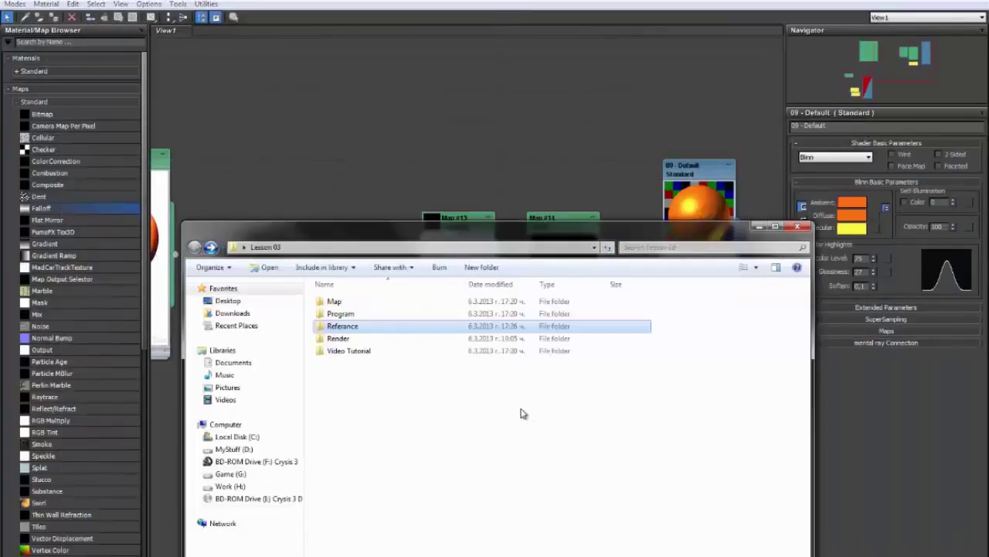
left_click(348, 341)
left_click_drag(368, 235, 367, 139)
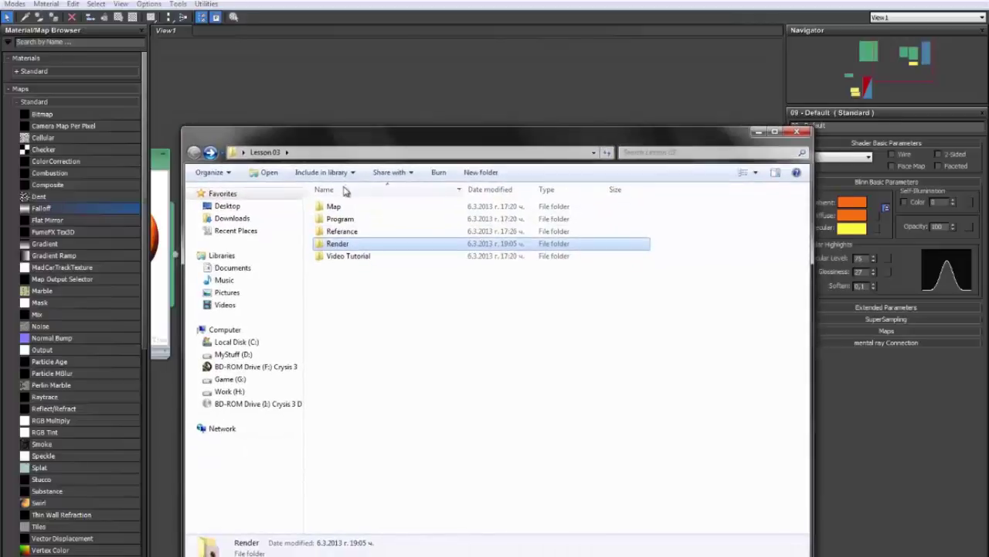
double_click(334, 207)
key("BackSpace")
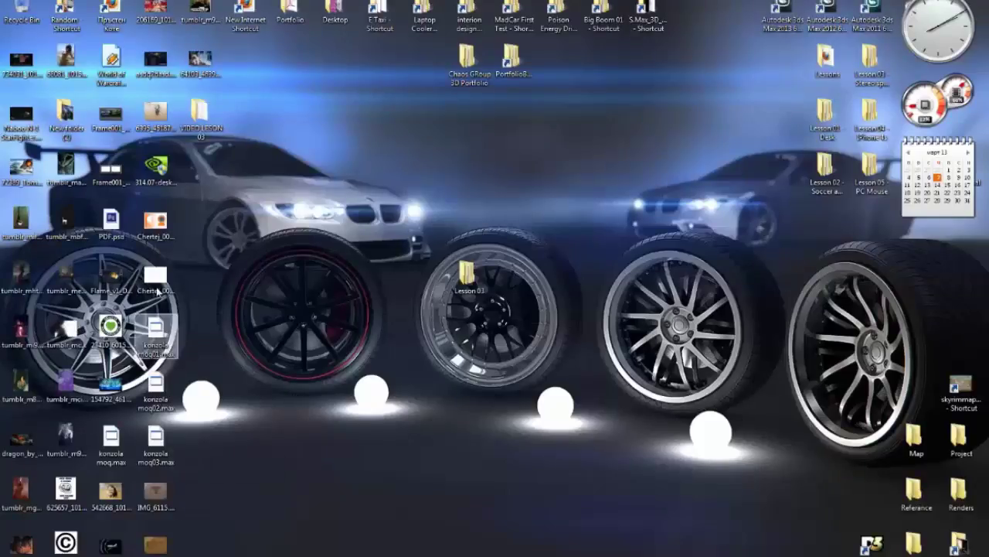
left_click(467, 555)
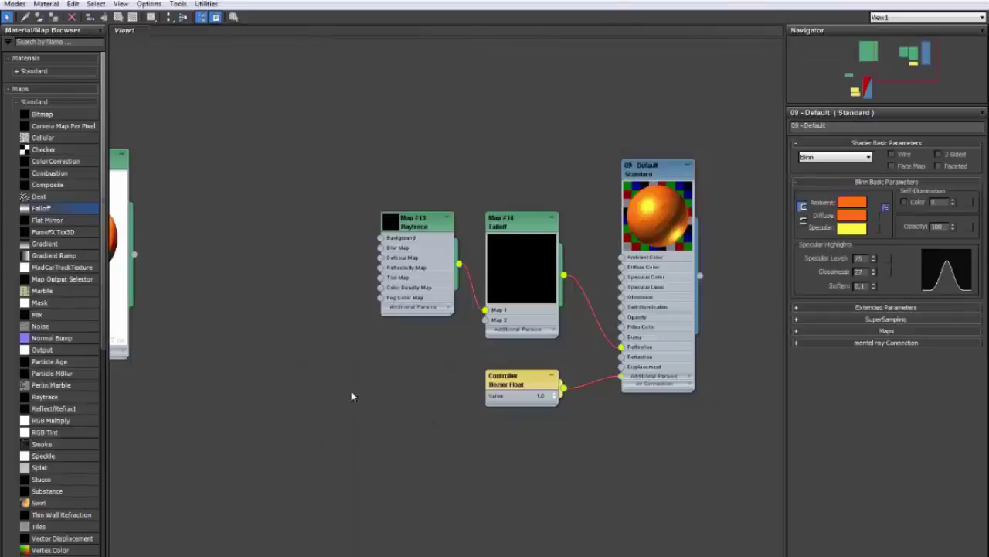
Browse in the file browser to the HDRI folder under Work, 3D, 3D Library on the MyStuff (D:) drive
left_click(320, 555)
left_click(439, 320)
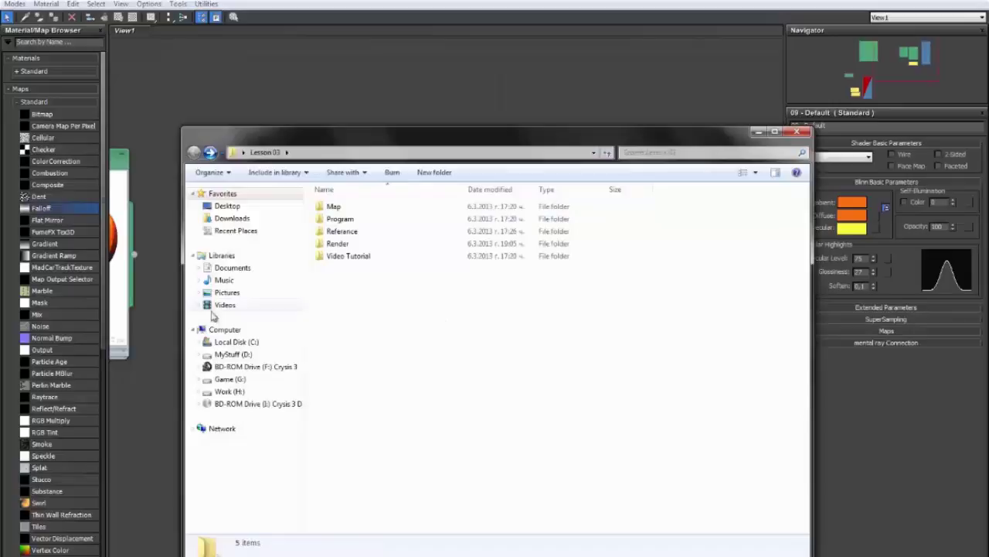
left_click(236, 355)
double_click(354, 424)
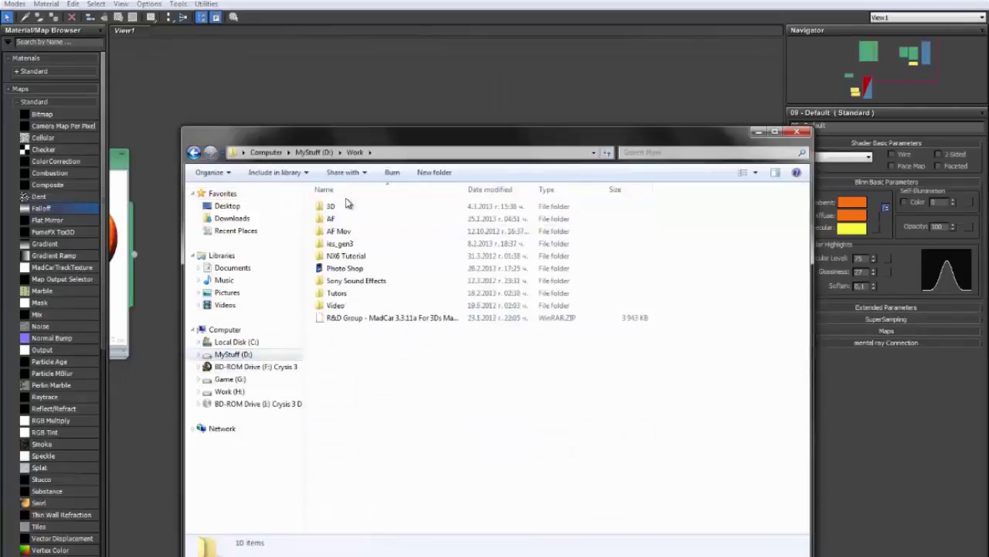
double_click(344, 207)
double_click(353, 210)
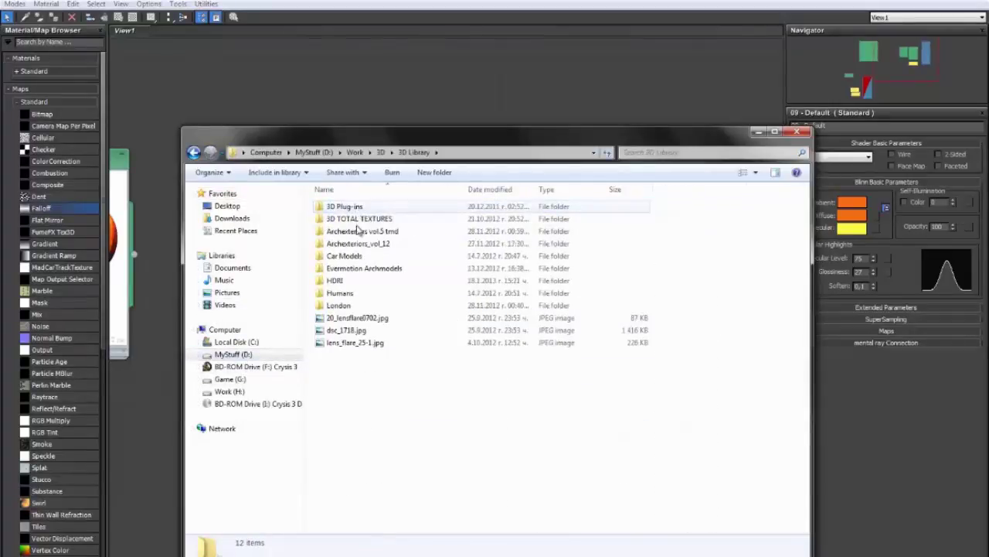
double_click(336, 280)
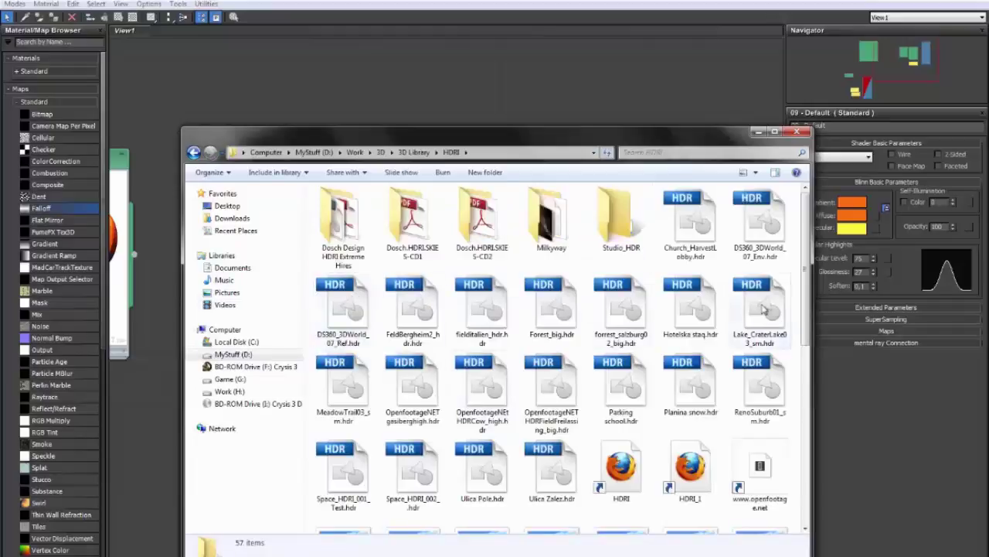
Add the Free_HDR_For_Studio_Render JPEG to the material view as a Bitmap node before the Raytrace and open its parameters
left_click_drag(809, 249, 809, 405)
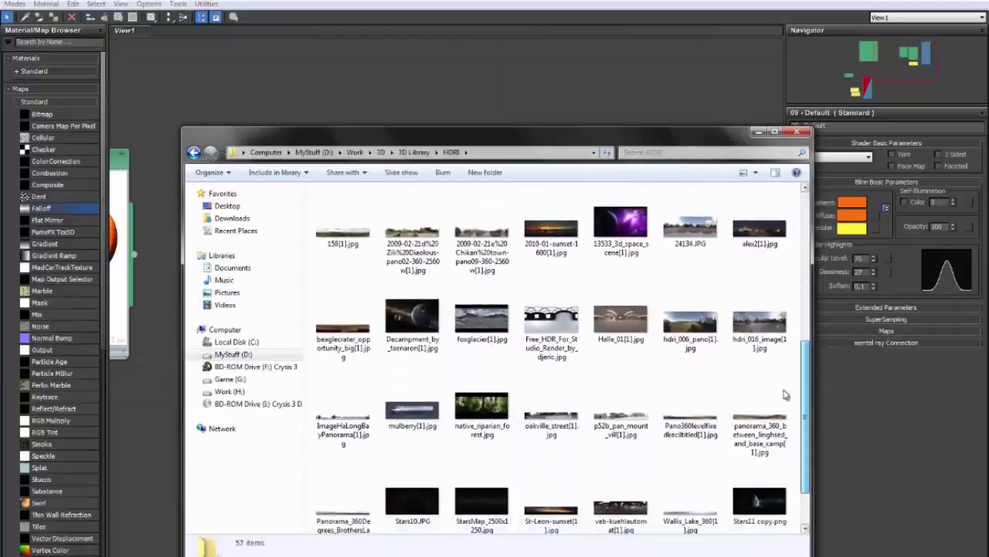
left_click(551, 323)
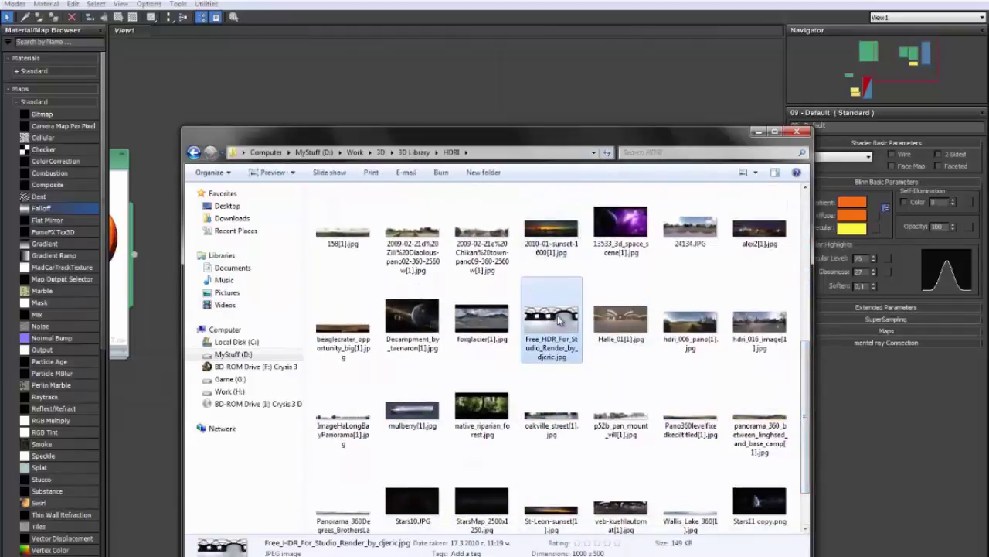
left_click_drag(558, 322, 221, 215)
left_click(410, 94)
scroll(270, 229, "up", 3)
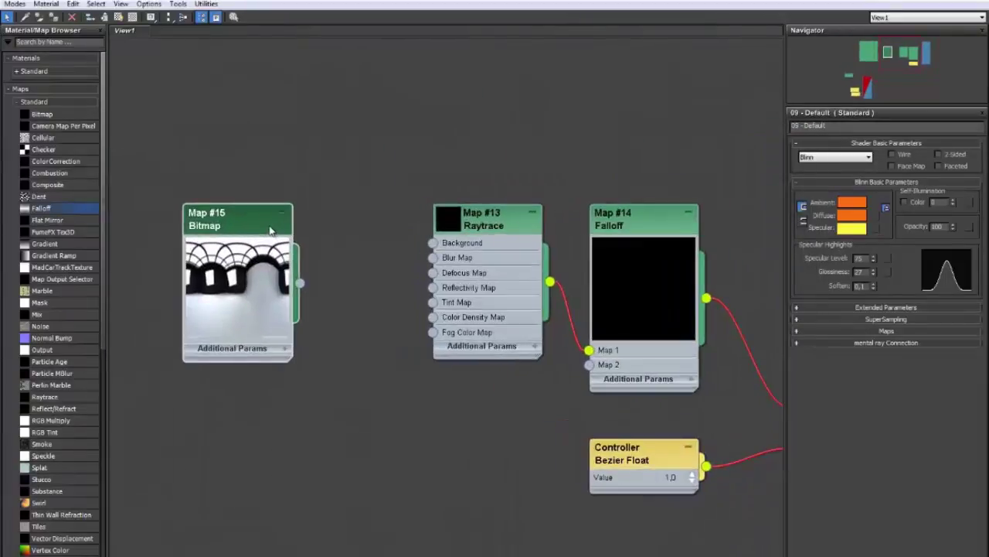
double_click(230, 225)
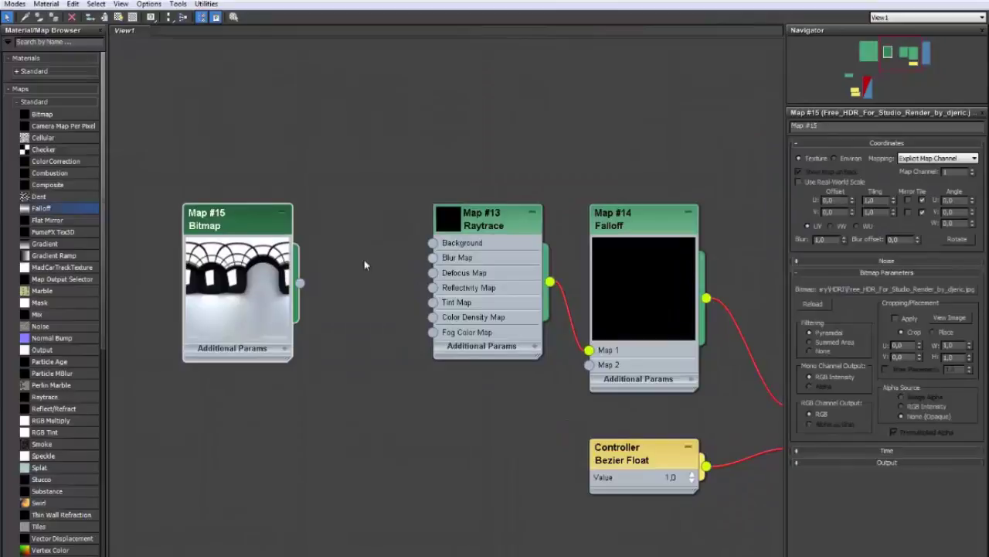
Connect the studio HDR Bitmap to the Raytrace map's Background as an instance and move the Raytrace node closer to the Bitmap
double_click(499, 222)
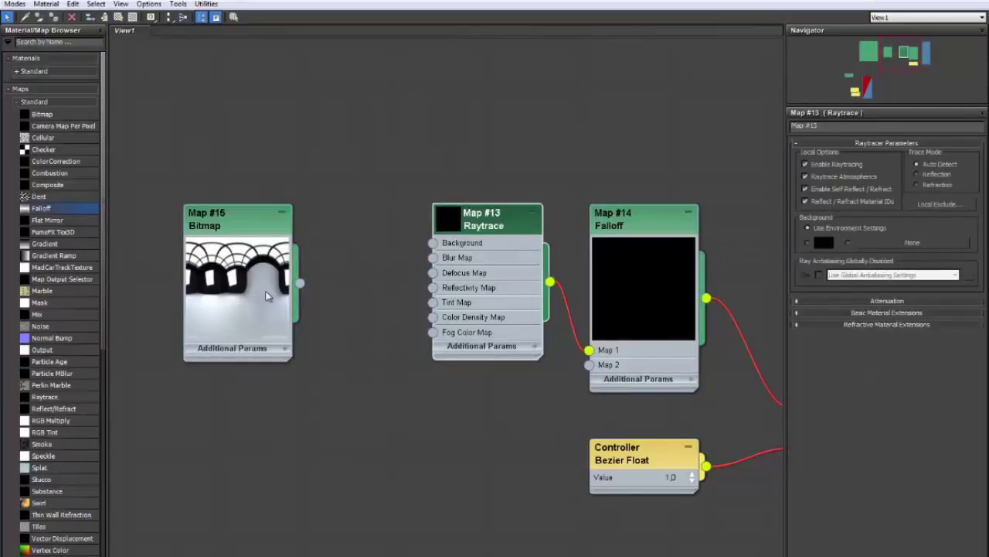
left_click_drag(300, 283, 302, 230)
left_click(397, 185)
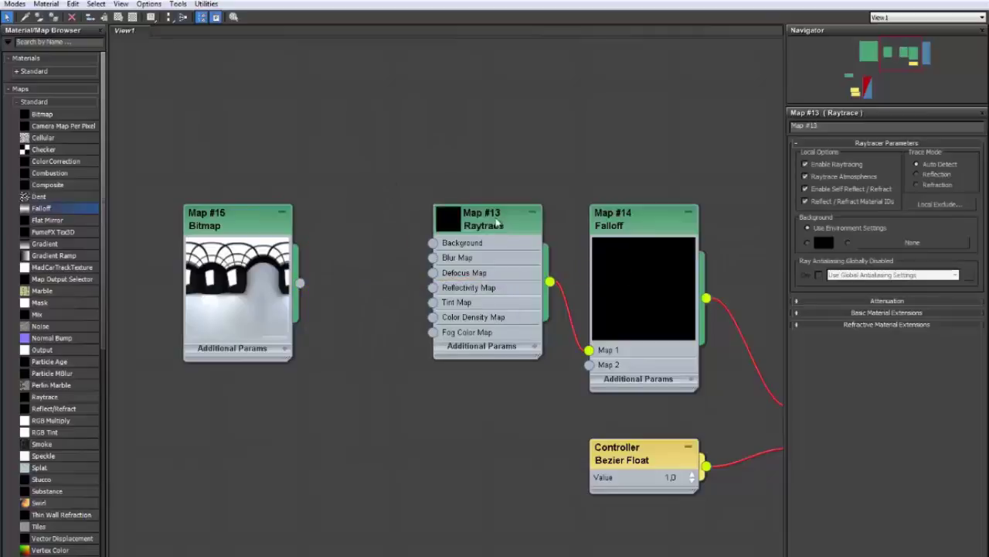
left_click(496, 221)
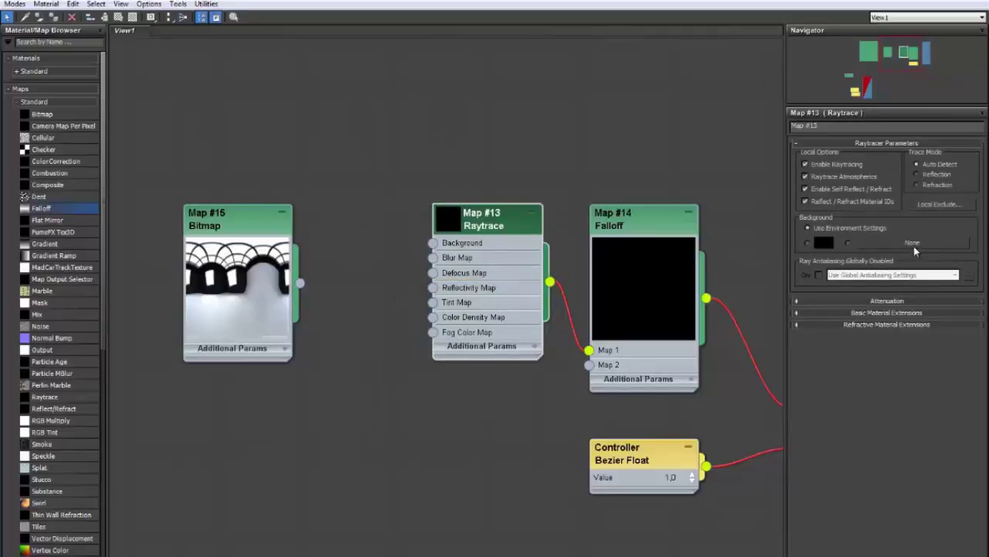
left_click_drag(301, 283, 923, 244)
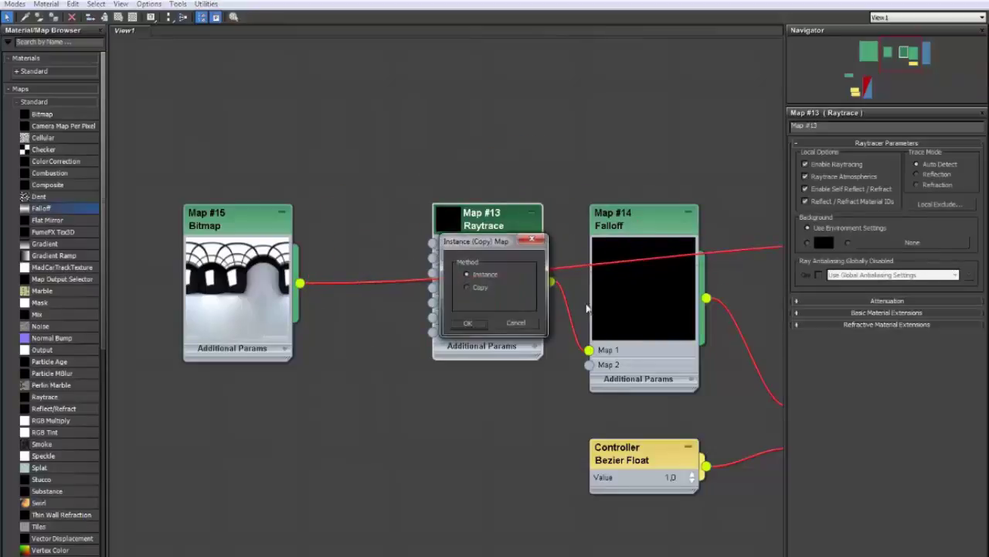
left_click(467, 323)
left_click_drag(457, 225, 423, 225)
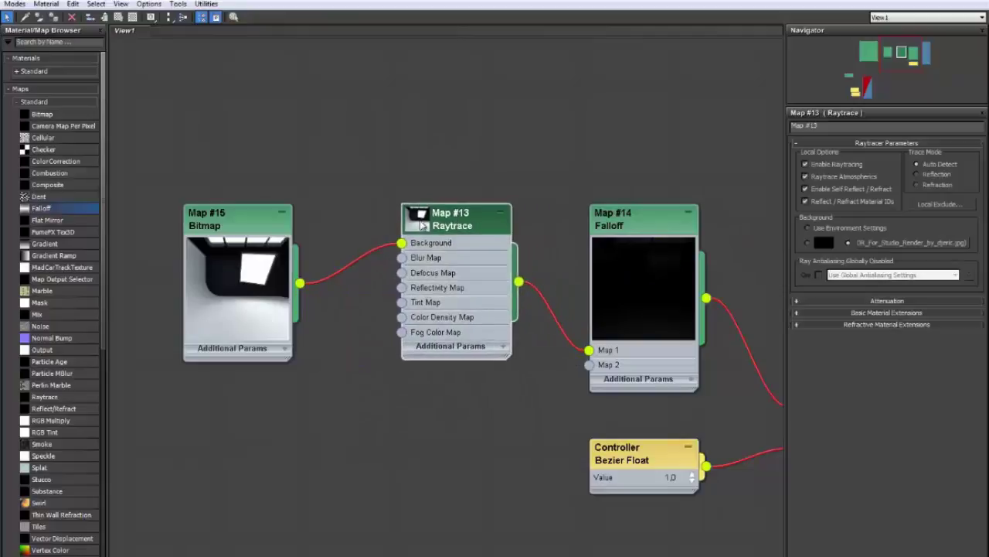
Review the Bitmap node's environment mapping parameters, the 09 - Default material's settings and the speaker models in the camera view
left_click(218, 288)
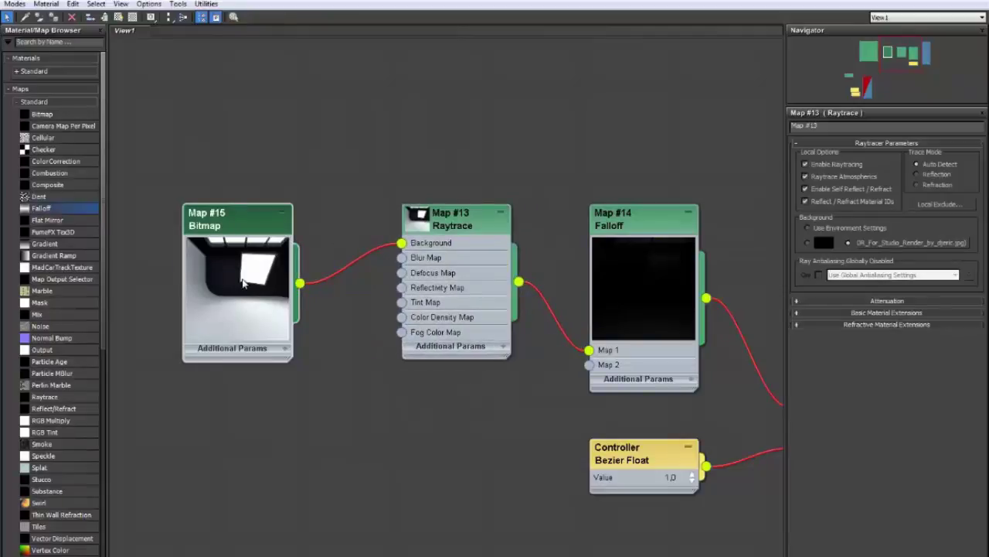
double_click(252, 234)
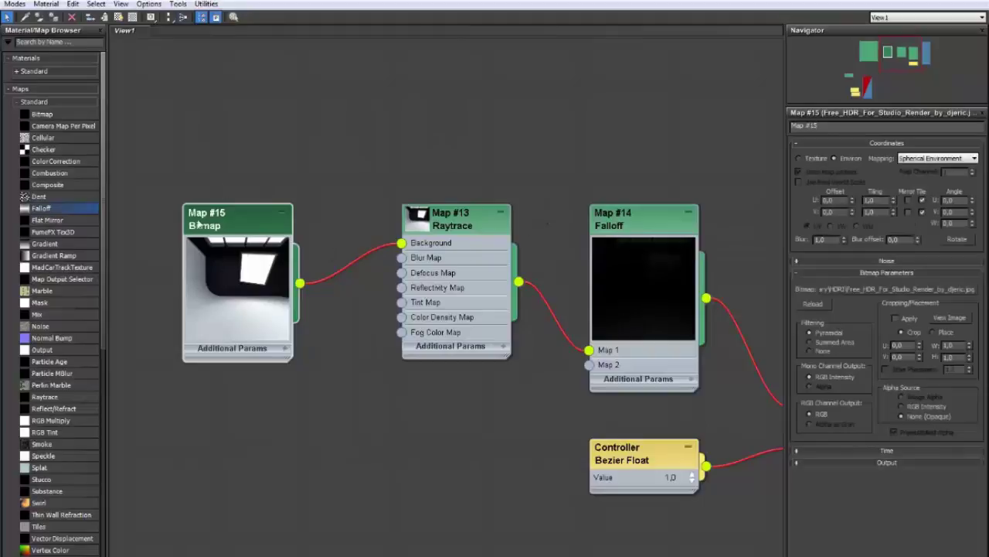
left_click(456, 226)
middle_click_drag(715, 246, 345, 216)
left_click(484, 109)
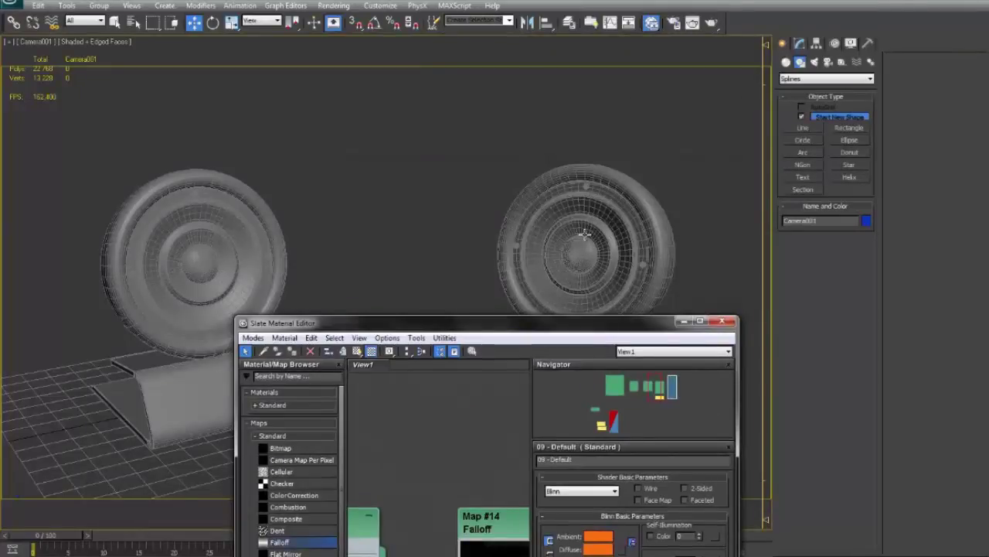
double_click(563, 324)
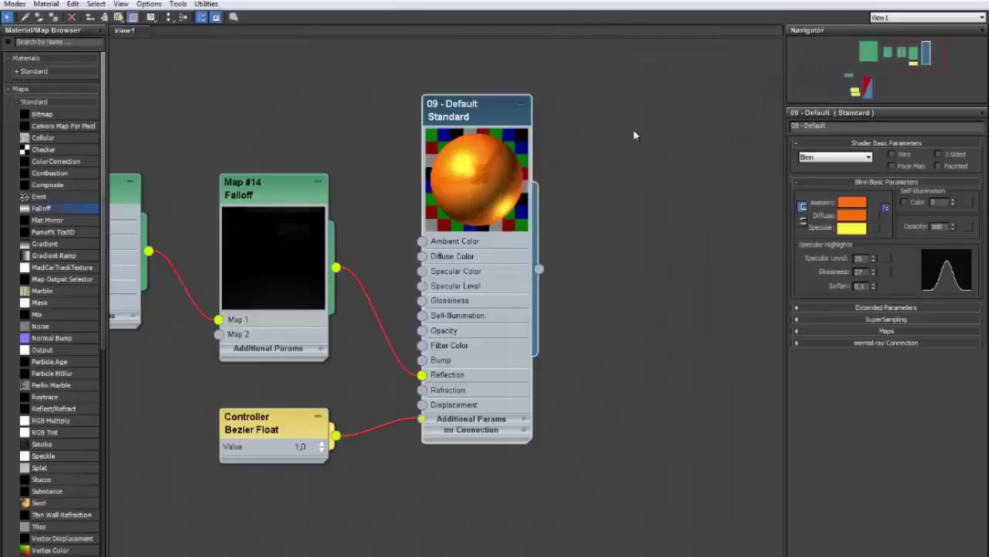
Select the whole 09 - Default material tree with its maps and controller and duplicate it below the original
scroll(634, 136, "down", 5)
left_click_drag(203, 87, 578, 329)
scroll(552, 263, "down", 2)
middle_click_drag(547, 259, 560, 199)
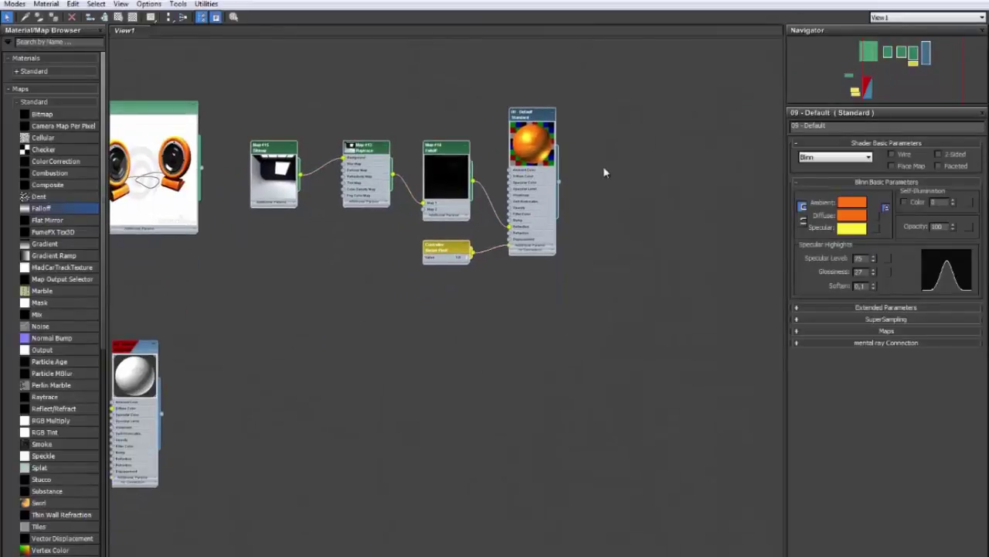
left_click_drag(529, 116, 528, 292, "shift")
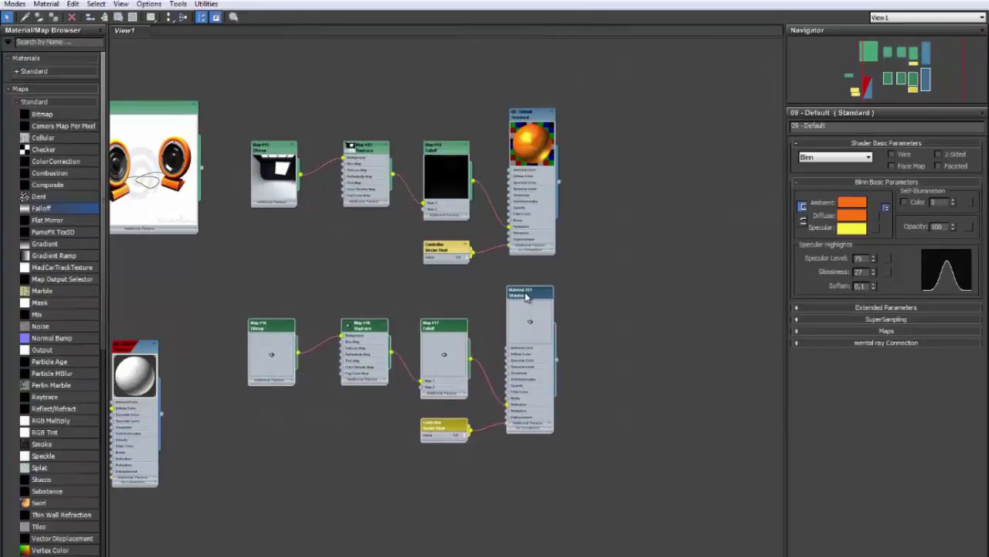
left_click(640, 275)
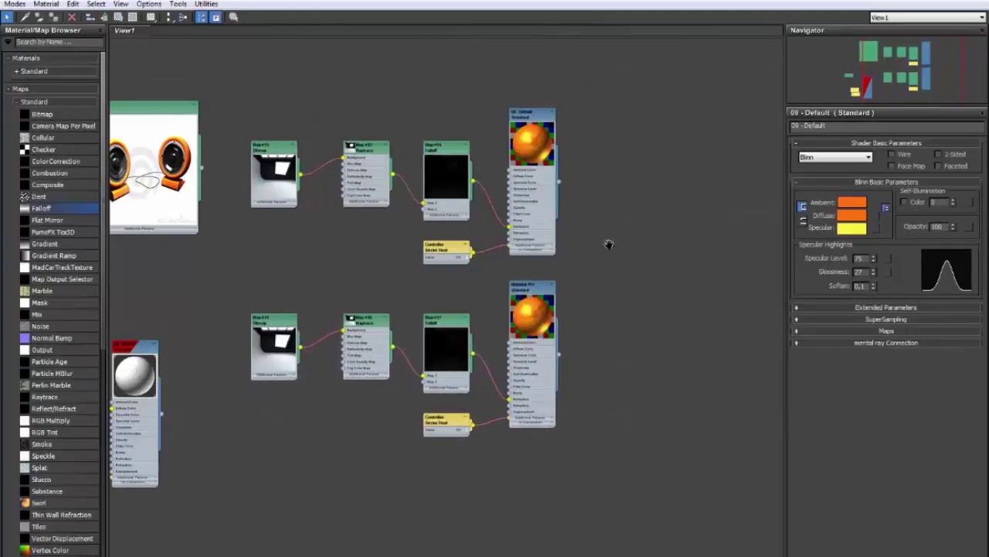
Open the duplicated material's parameters and set its specular color to white
scroll(609, 255, "up", 3)
double_click(481, 268)
scroll(513, 204, "up", 1)
scroll(514, 205, "up", 2)
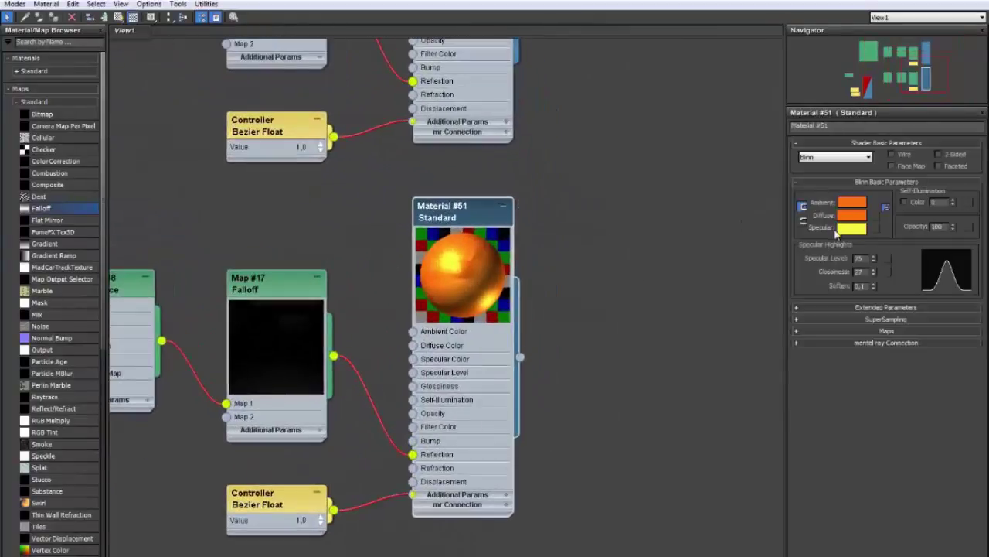
left_click(852, 227)
left_click(345, 145)
left_click(432, 158)
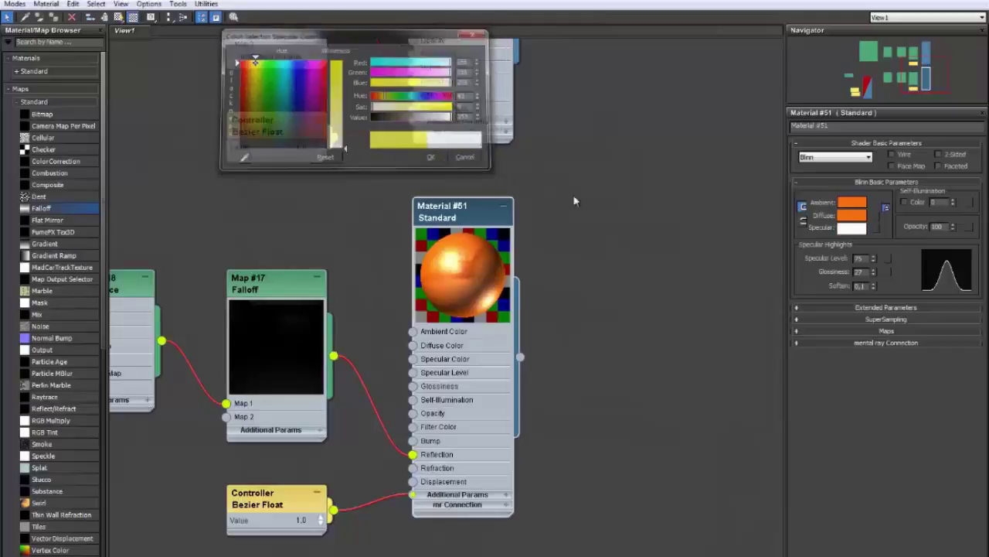
Set the duplicated material's linked ambient and diffuse colors to white
left_click(851, 202)
left_click(346, 148)
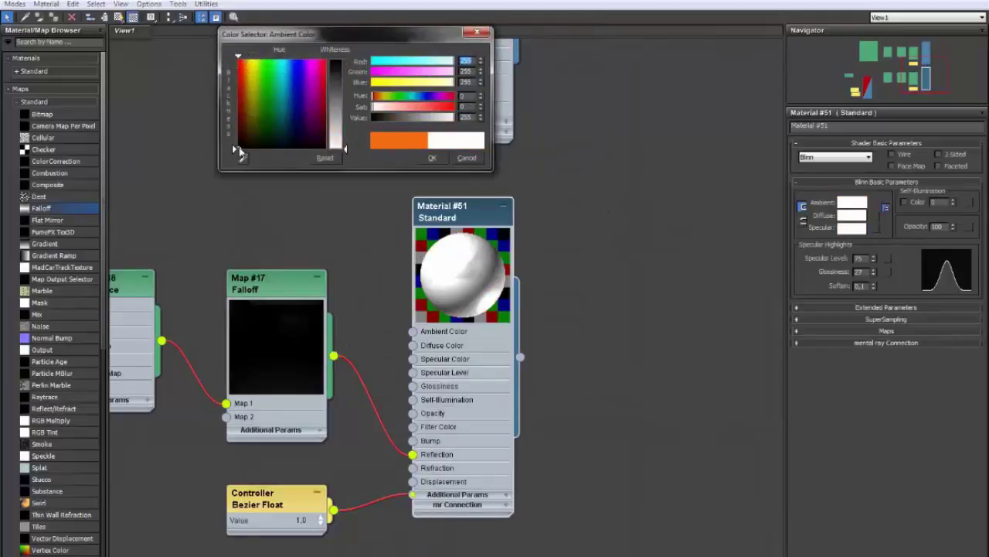